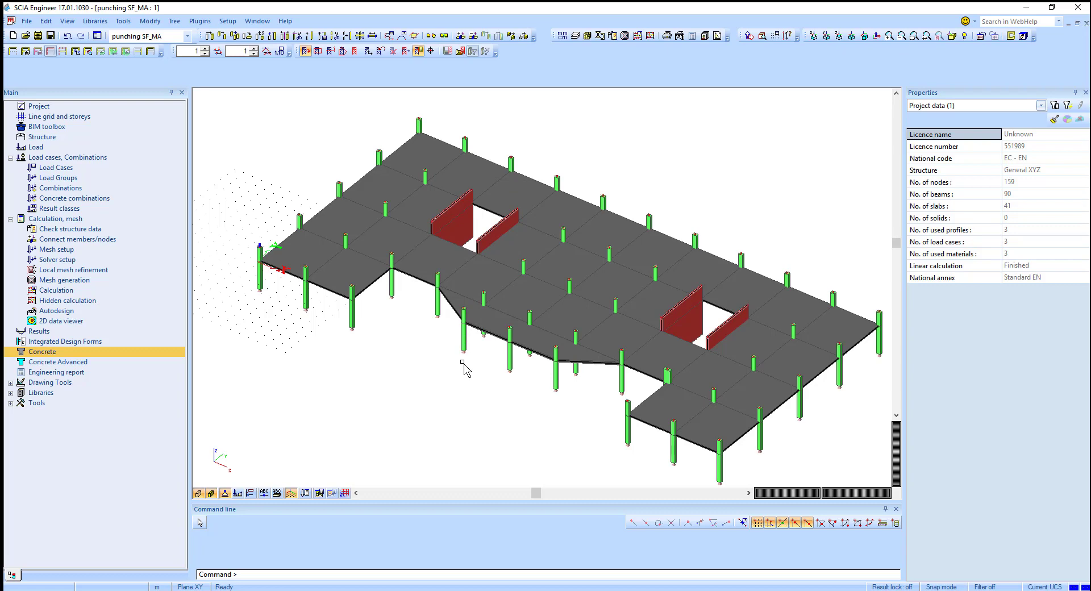
Step: Browse the Concrete and Concrete Advanced services, closing each again
{"action": "left_click", "coordinate": [63, 355]}
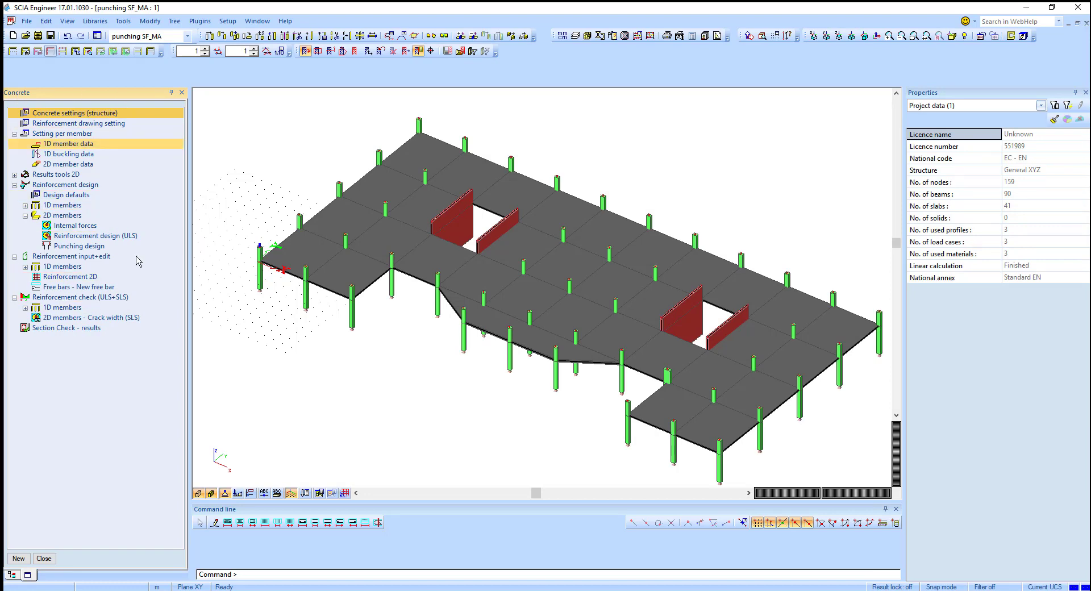
{"action": "left_click", "coordinate": [43, 558]}
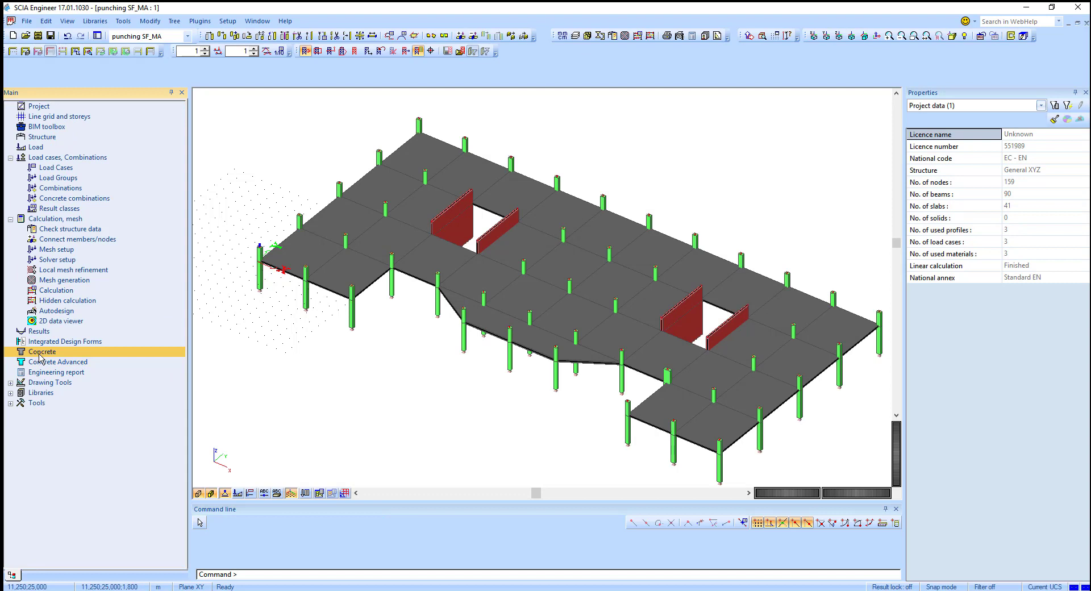
{"action": "left_click", "coordinate": [25, 364]}
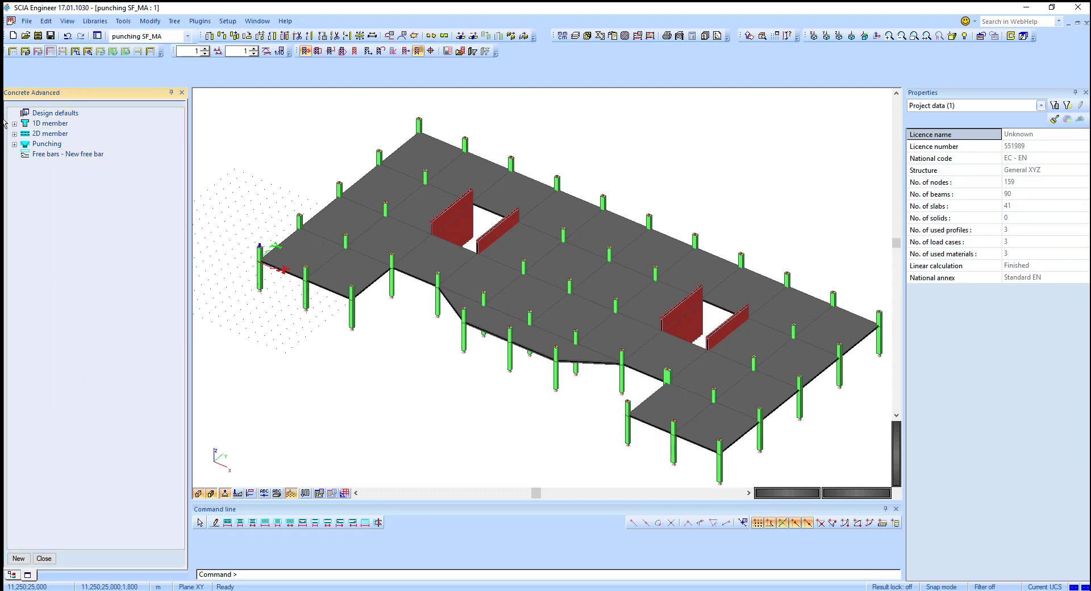
{"action": "left_click", "coordinate": [44, 559]}
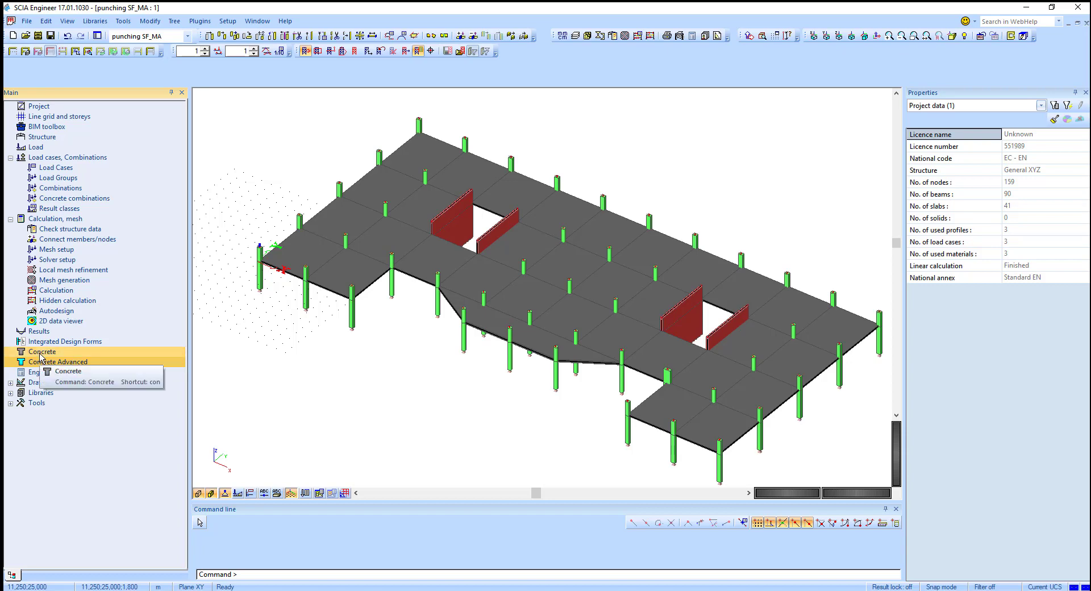
Step: Open the Concrete service and switch the active project to CDD deve 21
{"action": "double_click", "coordinate": [44, 364]}
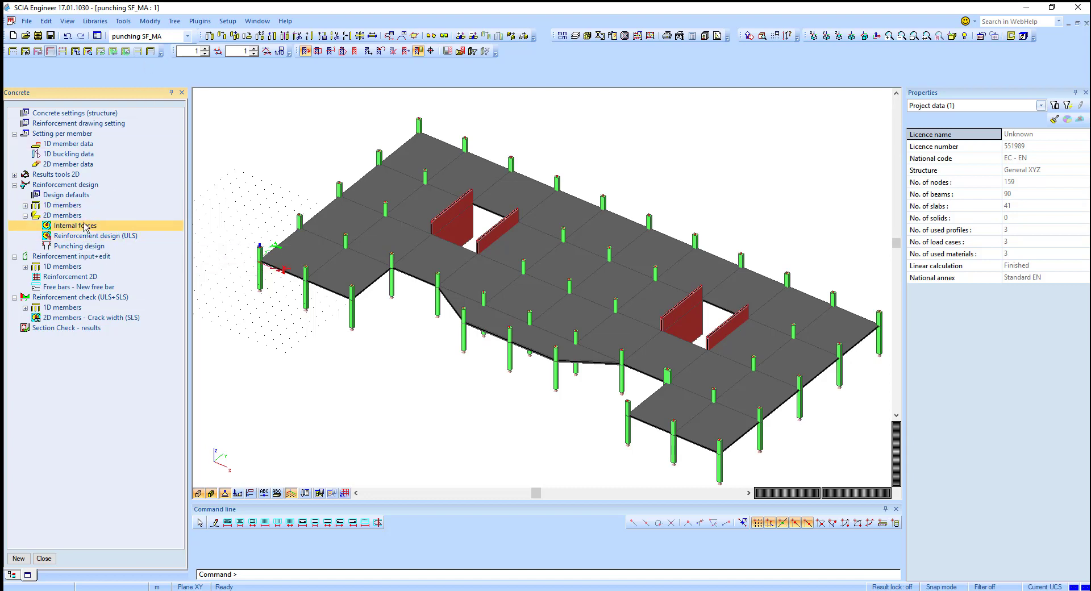
{"action": "left_click", "coordinate": [157, 36]}
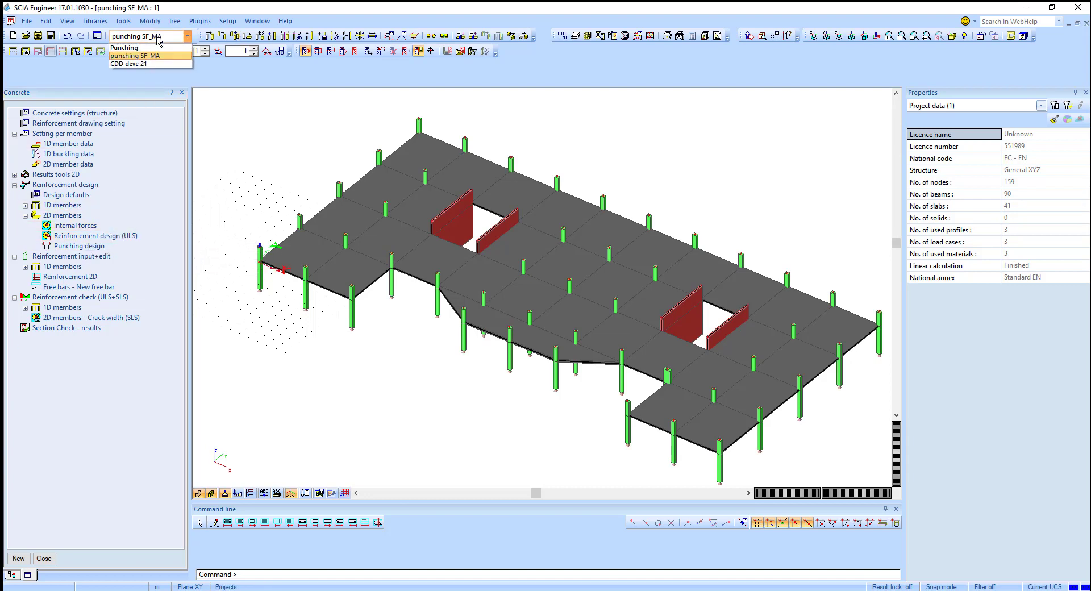
{"action": "left_click", "coordinate": [153, 64]}
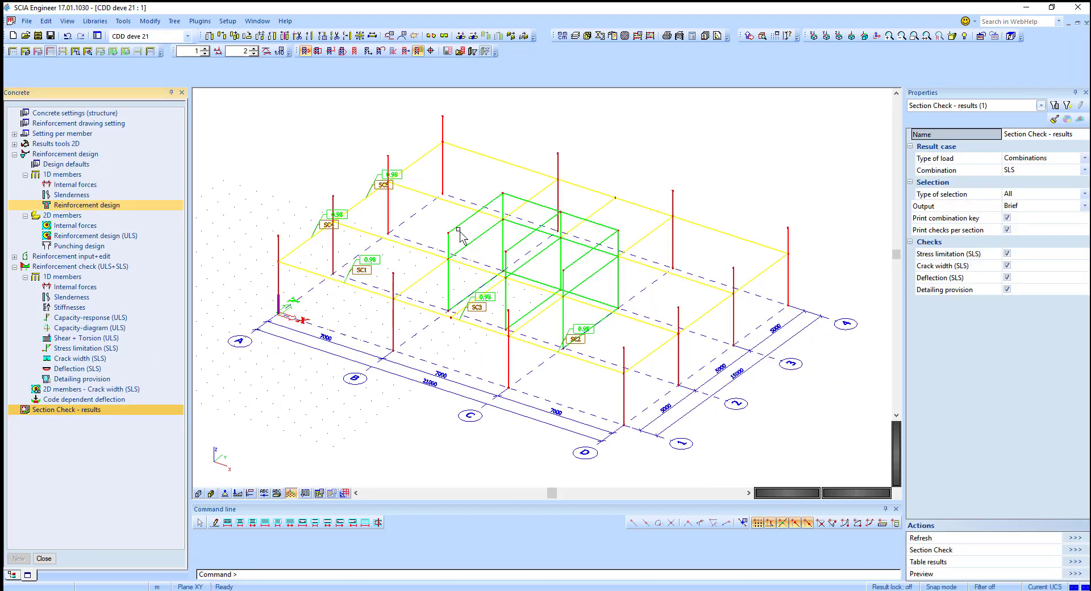
Step: Open 1D member reinforcement design, show Required values As,req and refresh the display
{"action": "left_click", "coordinate": [95, 236]}
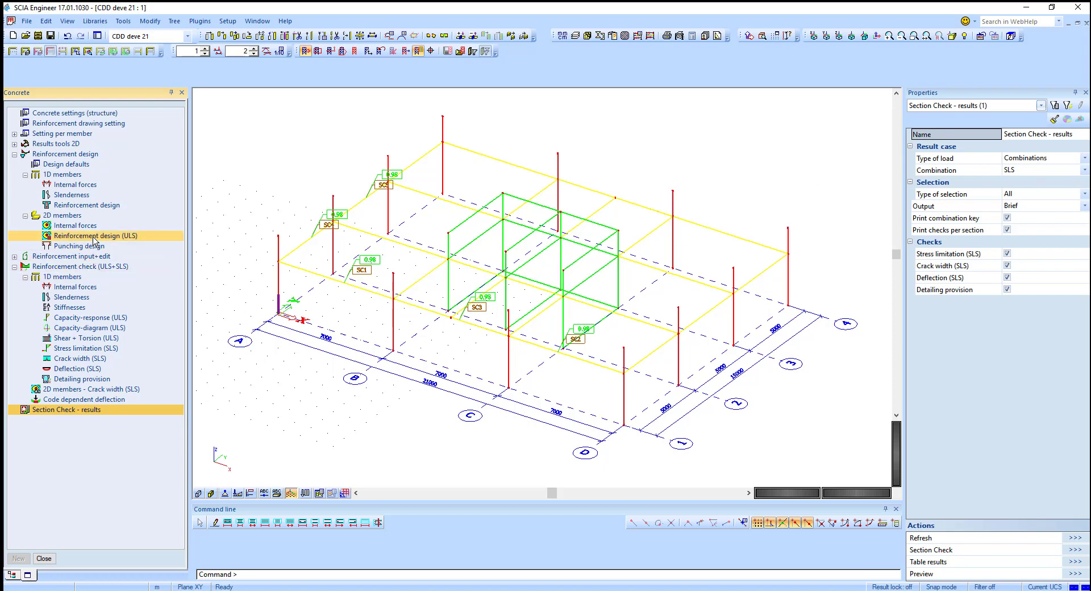
{"action": "left_click", "coordinate": [96, 206]}
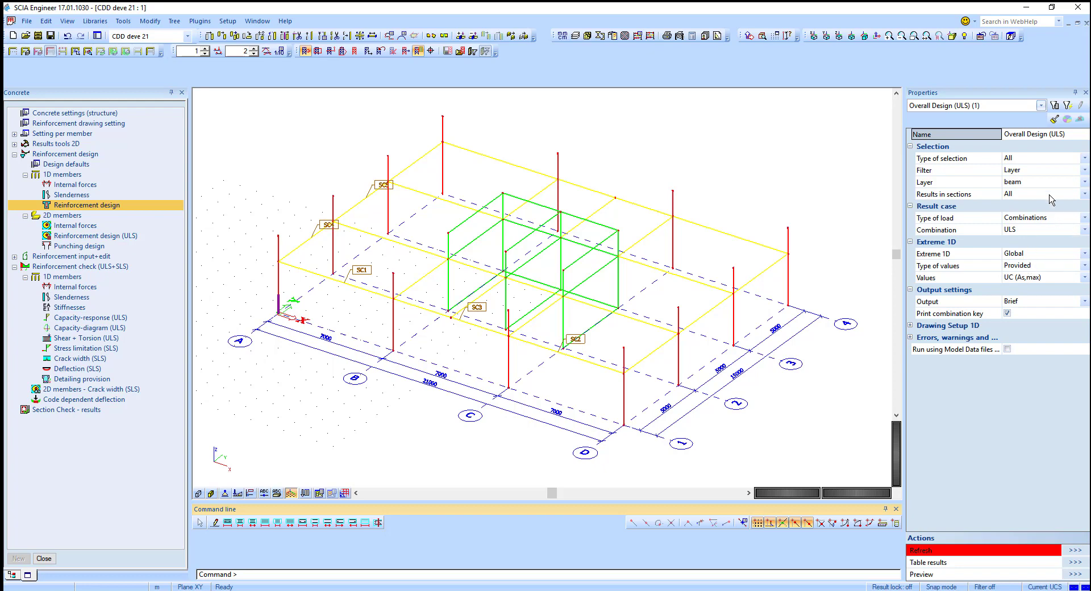
{"action": "left_click", "coordinate": [1025, 271]}
{"action": "left_click", "coordinate": [1031, 293]}
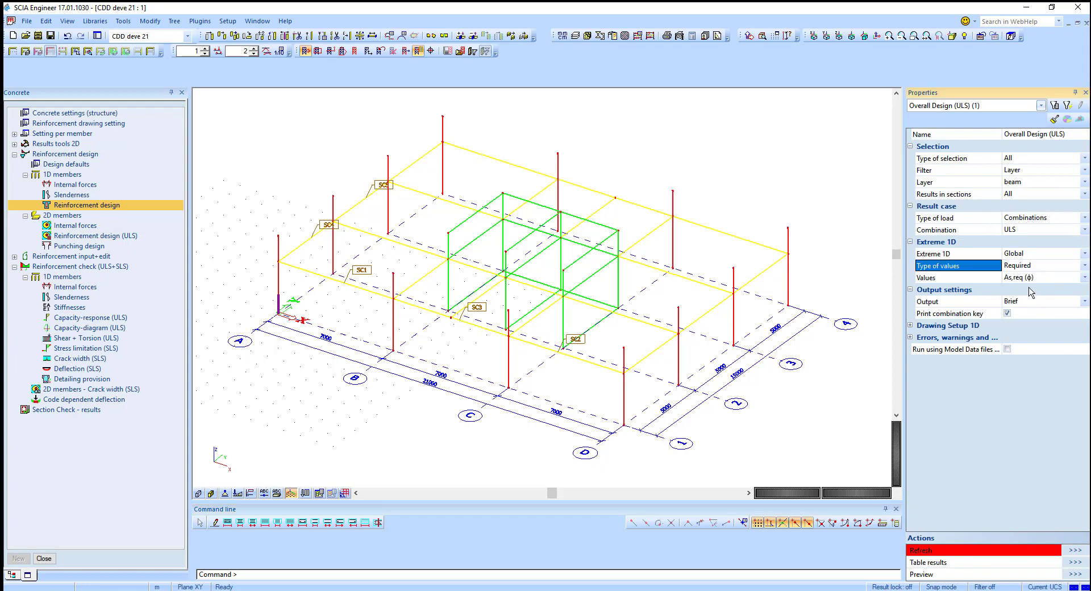
{"action": "left_click", "coordinate": [1075, 551]}
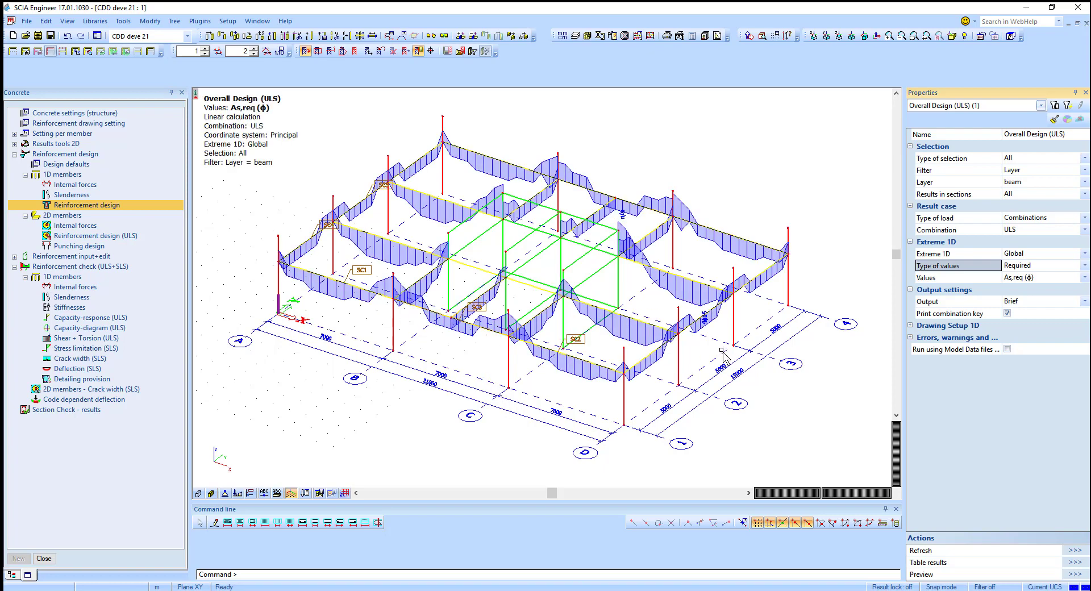
Step: Set the 1D extreme to Member and refresh the reinforcement design display
{"action": "right_click_drag", "start_coordinate": [723, 347], "coordinate": [711, 353], "text": "ctrl"}
{"action": "left_click", "coordinate": [1015, 255]}
{"action": "left_click", "coordinate": [1015, 255]}
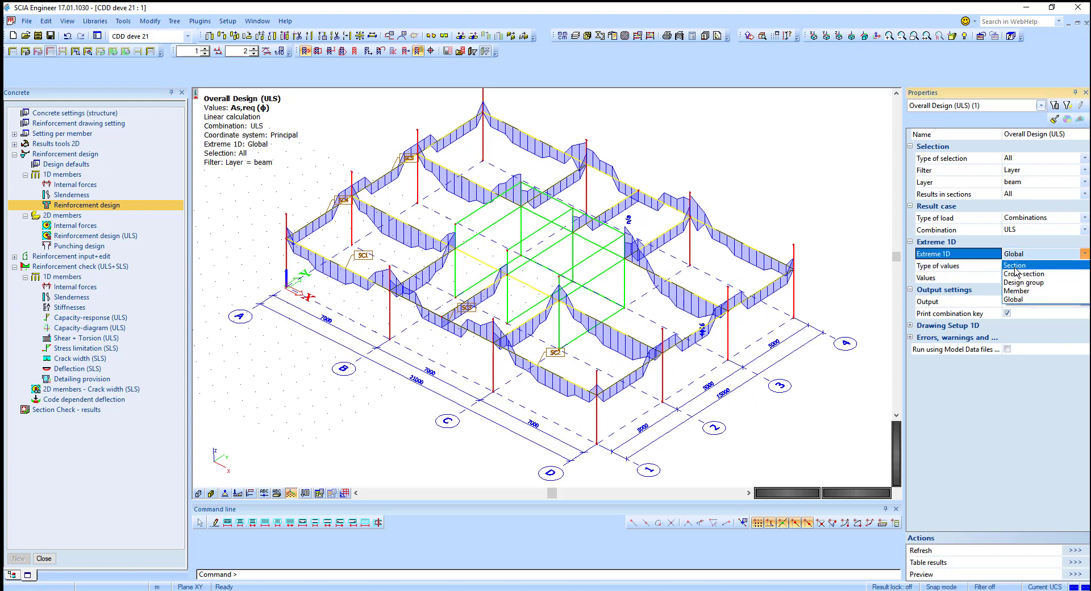
{"action": "left_click", "coordinate": [1010, 290]}
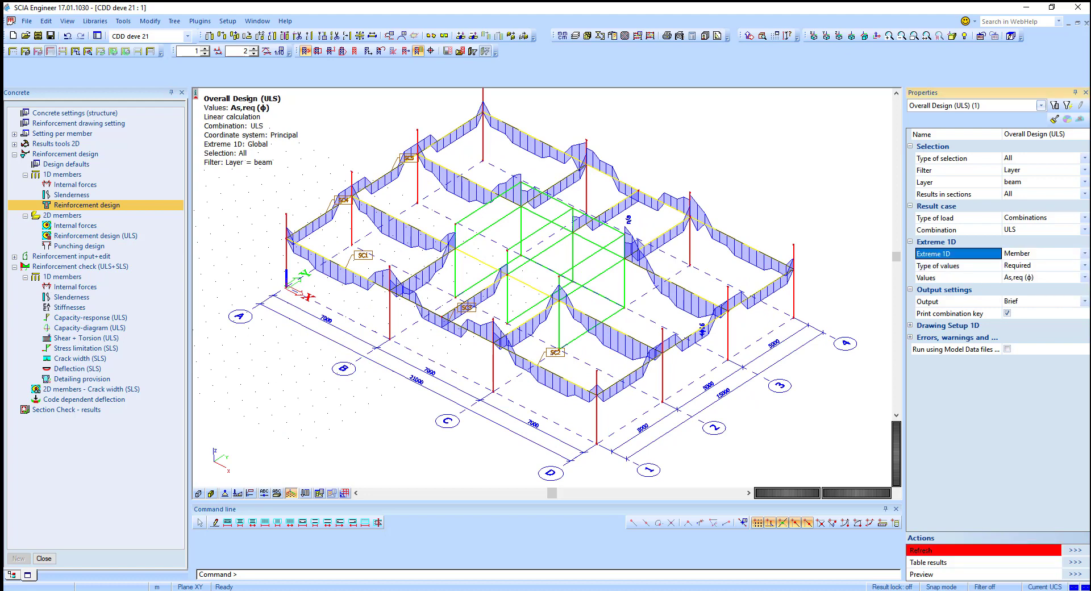
{"action": "left_click", "coordinate": [1075, 550]}
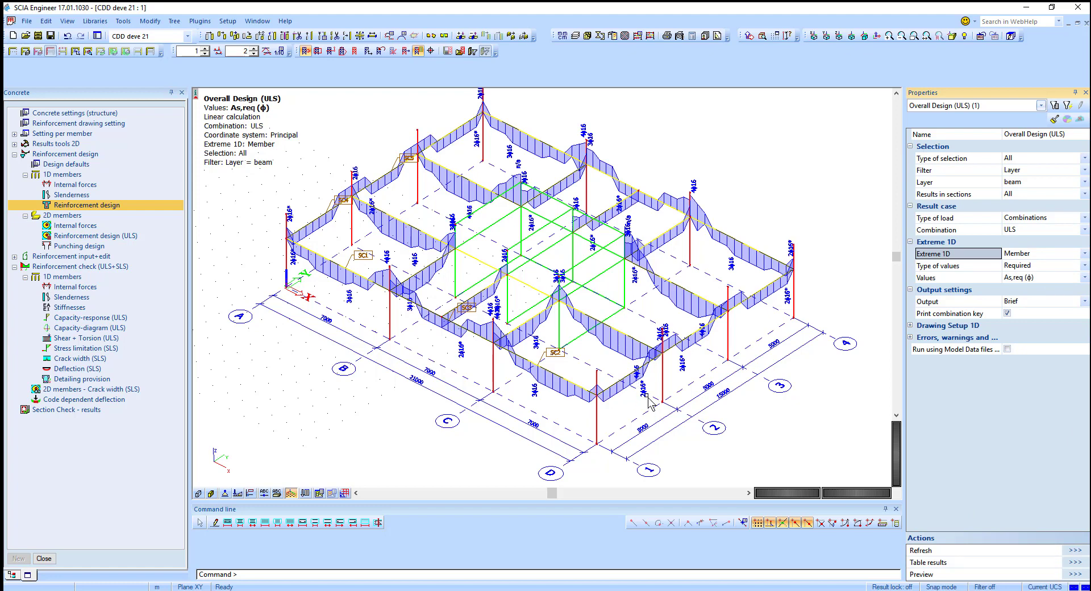
Step: Examine the required reinforcement diagrams along the beams
{"action": "scroll", "coordinate": [642, 392], "scroll_direction": "up", "scroll_amount": 3}
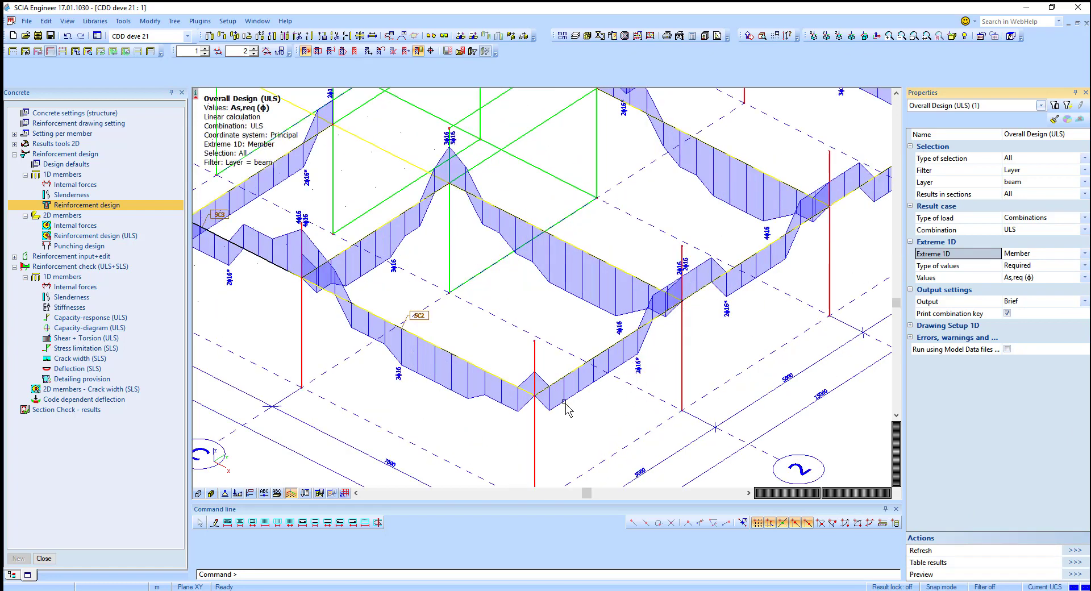
{"action": "right_click_drag", "start_coordinate": [608, 338], "coordinate": [659, 256], "text": "ctrl"}
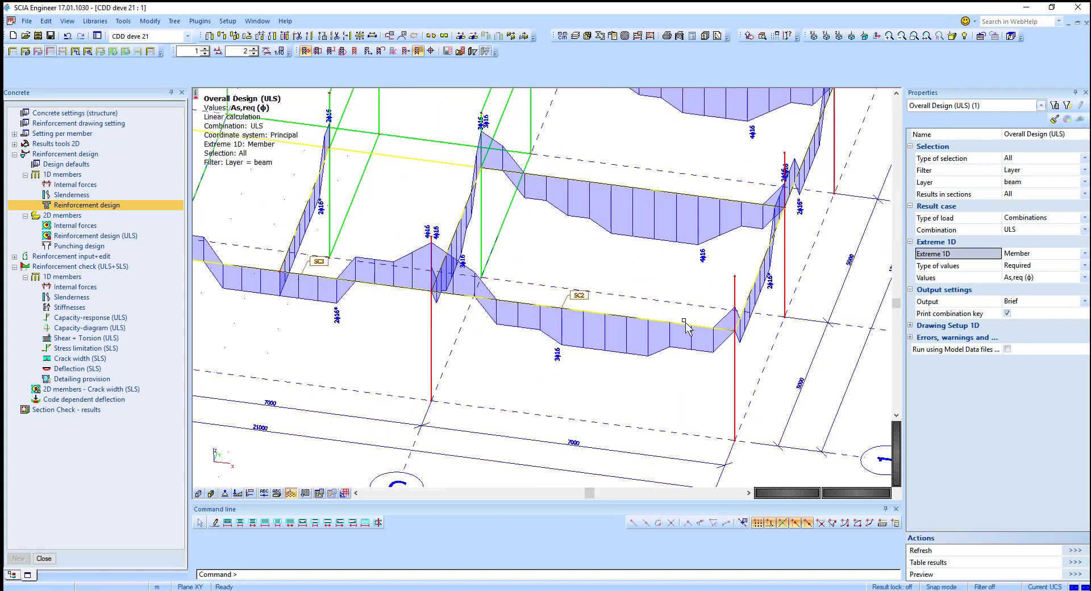
{"action": "scroll", "coordinate": [625, 358], "scroll_direction": "up", "scroll_amount": 2}
{"action": "scroll", "coordinate": [506, 305], "scroll_direction": "up", "scroll_amount": 2}
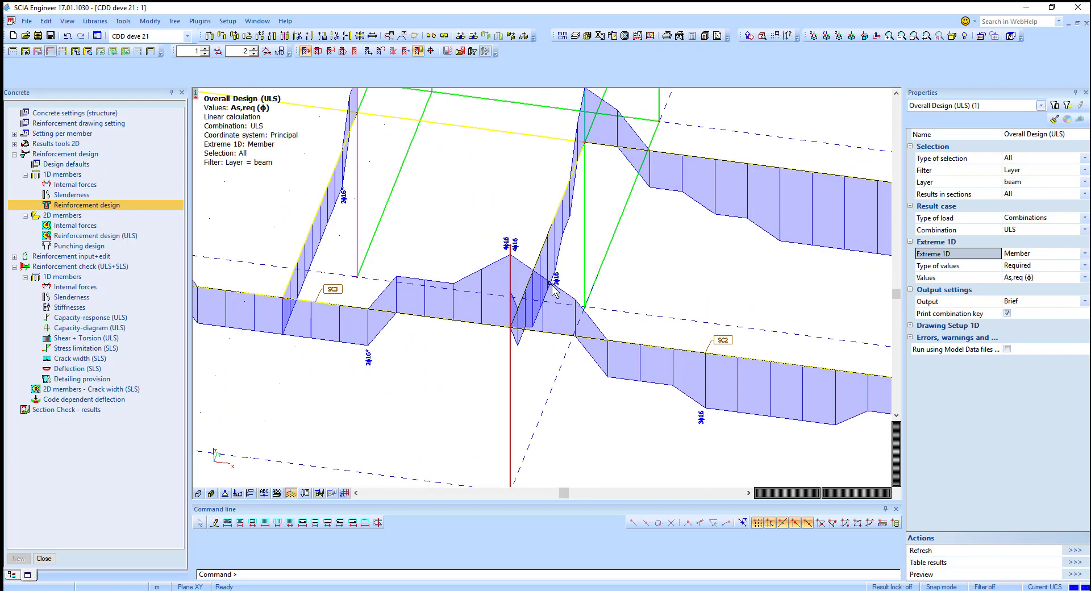
{"action": "scroll", "coordinate": [654, 361], "scroll_direction": "down", "scroll_amount": 4}
{"action": "right_click_drag", "start_coordinate": [705, 392], "coordinate": [725, 374], "text": "ctrl"}
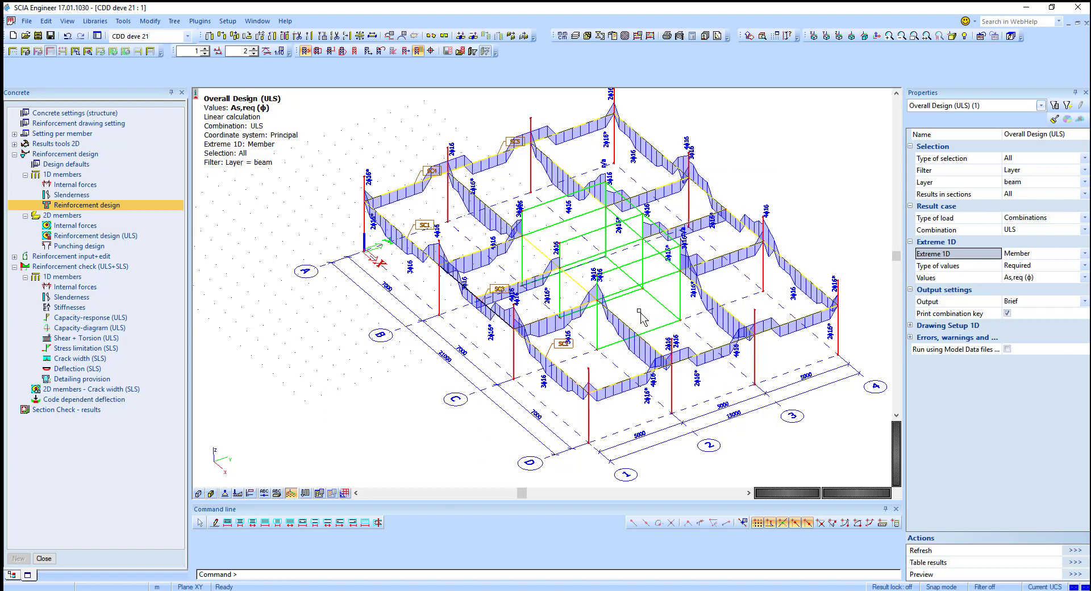
{"action": "right_click_drag", "start_coordinate": [640, 318], "coordinate": [606, 348], "text": "shift"}
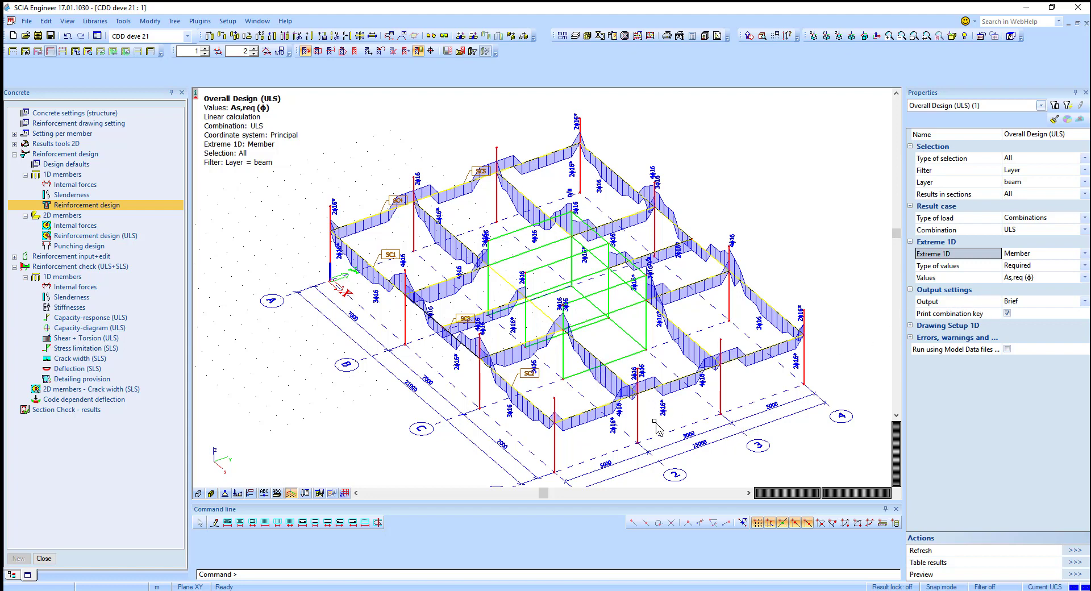
{"action": "middle_click_drag", "start_coordinate": [653, 413], "coordinate": [622, 392]}
{"action": "right_click_drag", "start_coordinate": [665, 407], "coordinate": [674, 407], "text": "ctrl"}
{"action": "scroll", "coordinate": [612, 392], "scroll_direction": "up", "scroll_amount": 3}
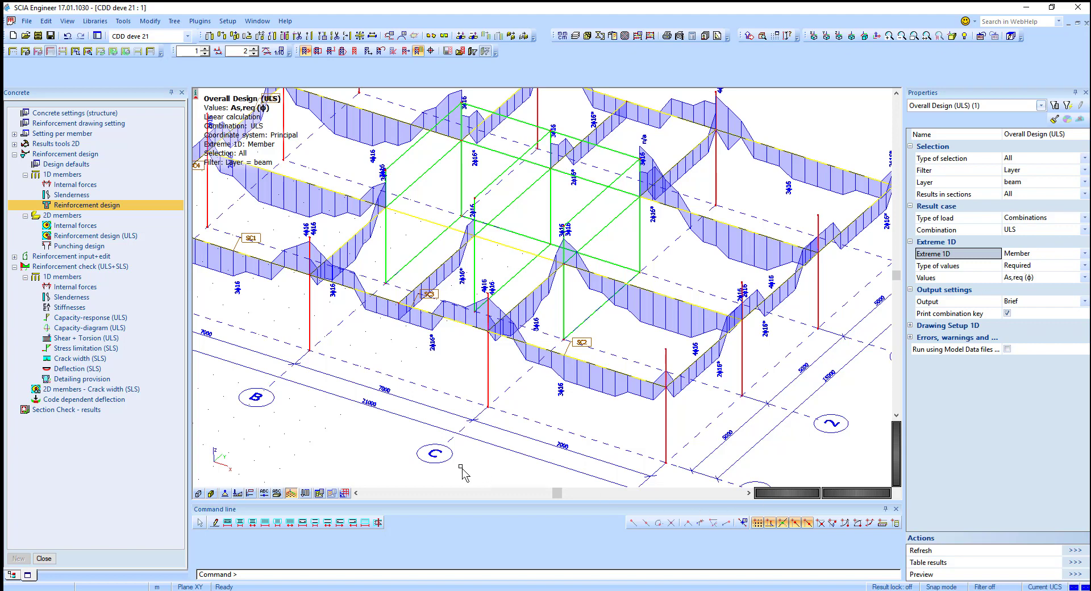
Step: Insert longitudinal reinforcement into the beam near SC2 on axis 1, using the Concrete setup design defaults
{"action": "left_click", "coordinate": [228, 523]}
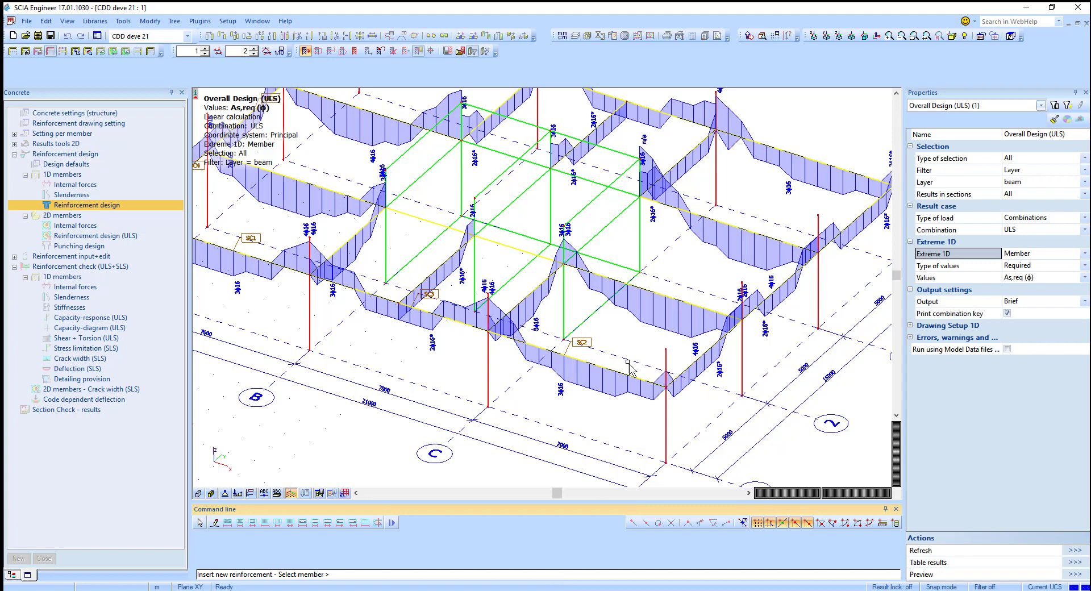
{"action": "left_click", "coordinate": [605, 387]}
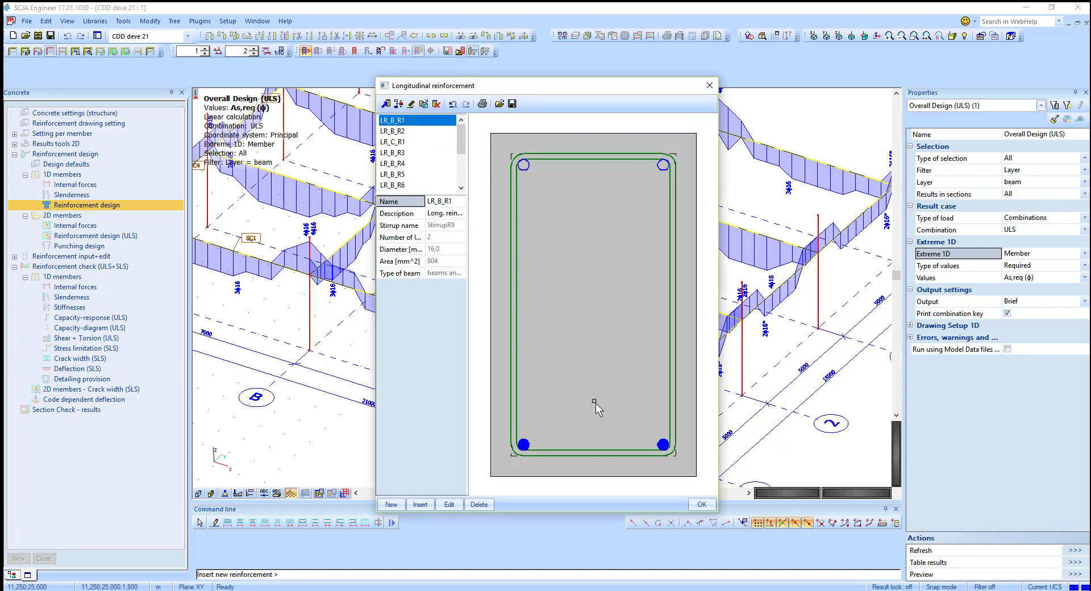
{"action": "left_click", "coordinate": [701, 504]}
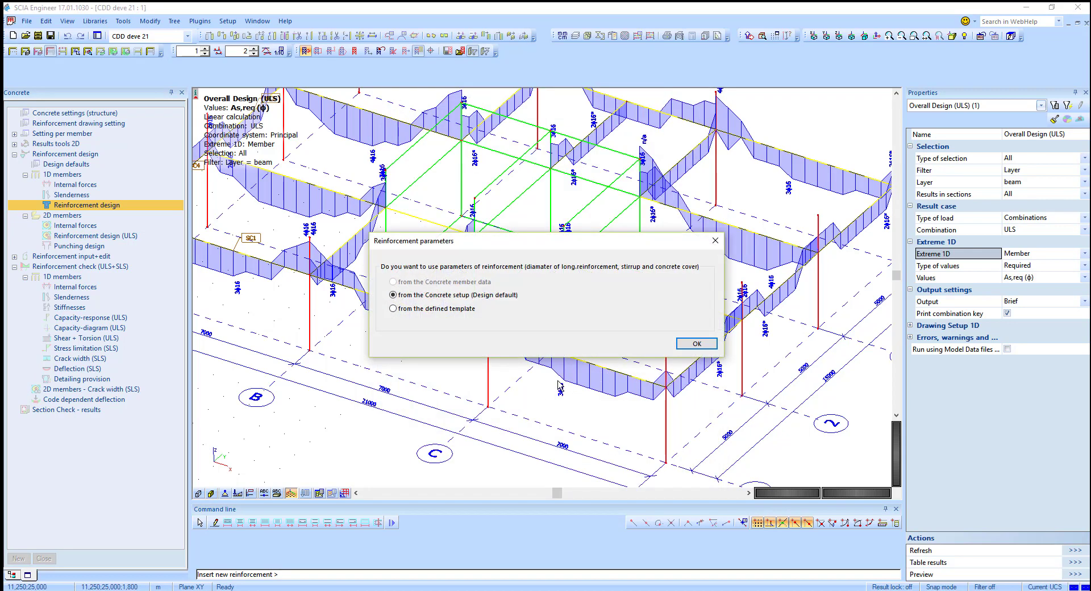
{"action": "left_click", "coordinate": [710, 346]}
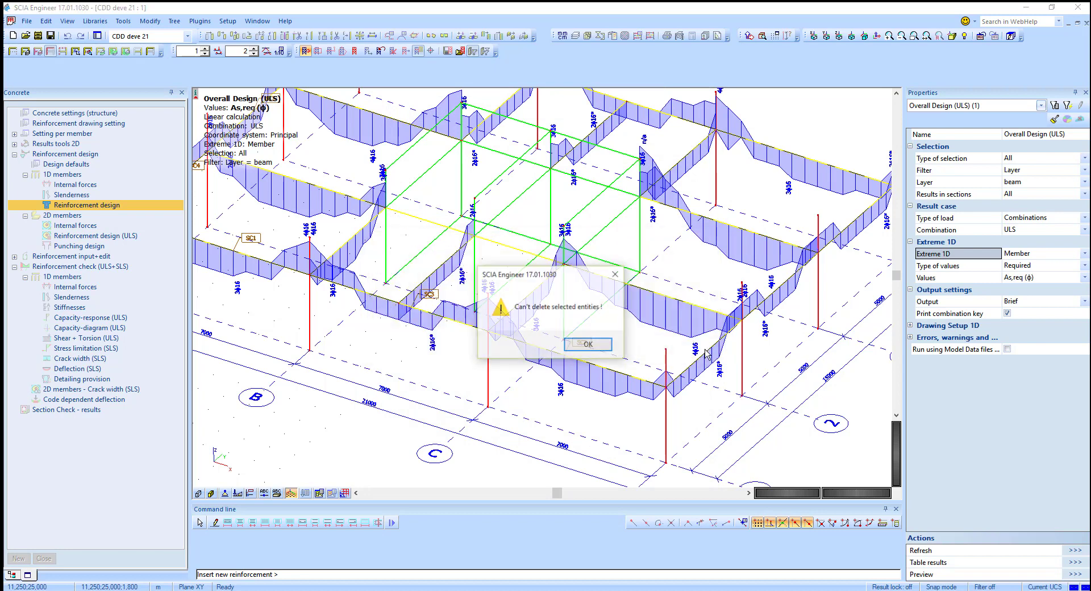
{"action": "left_click", "coordinate": [607, 349]}
{"action": "key", "text": "Escape"}
Step: Open the reinforcement check and rerun the linear analysis
{"action": "scroll", "coordinate": [616, 364], "scroll_direction": "up", "scroll_amount": 1}
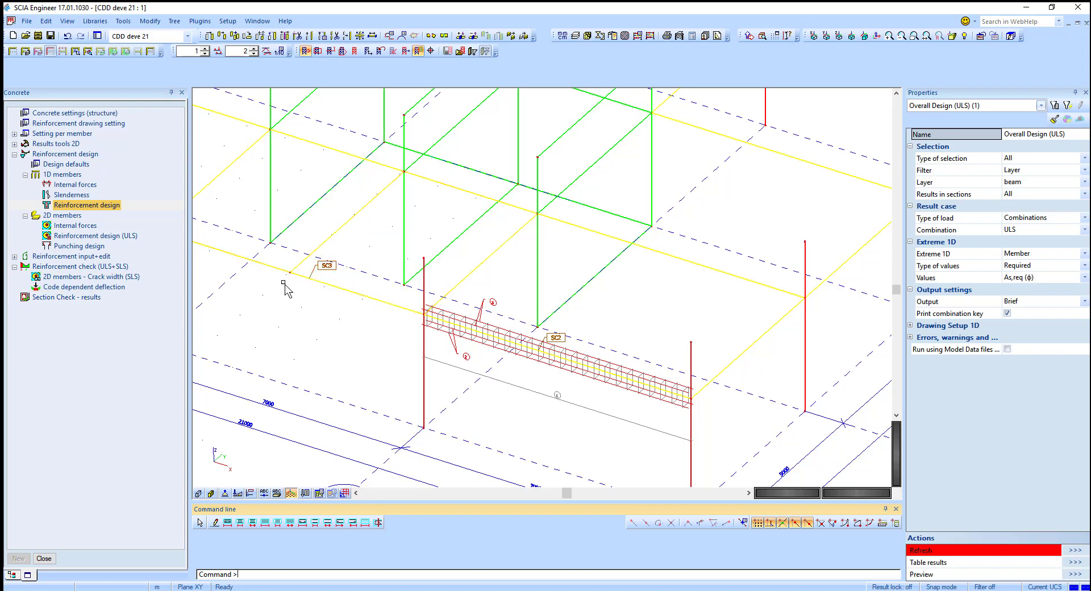
{"action": "left_click", "coordinate": [97, 288]}
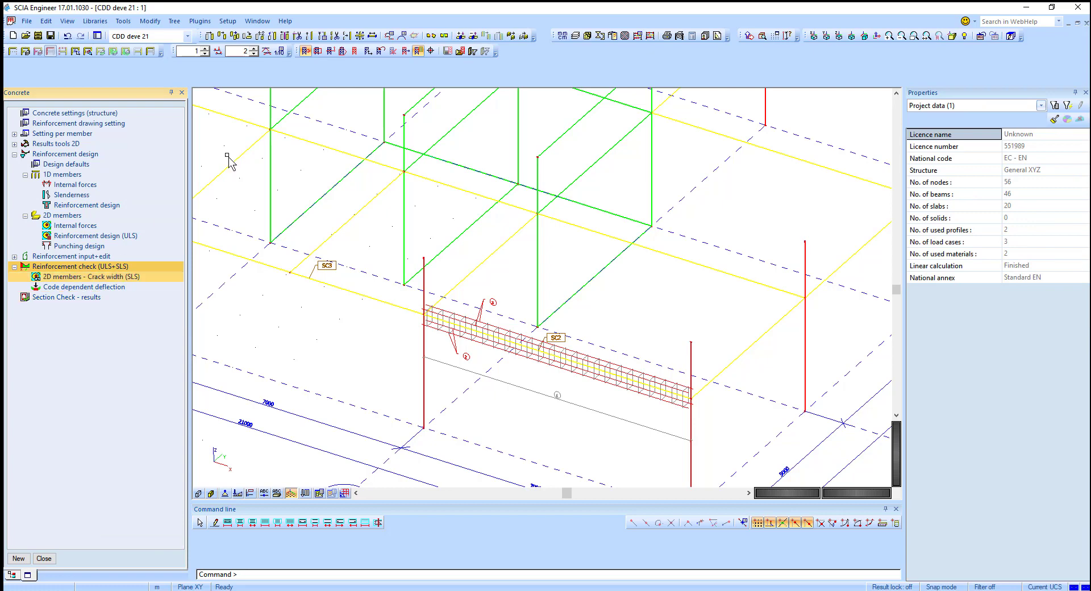
{"action": "left_click", "coordinate": [636, 35]}
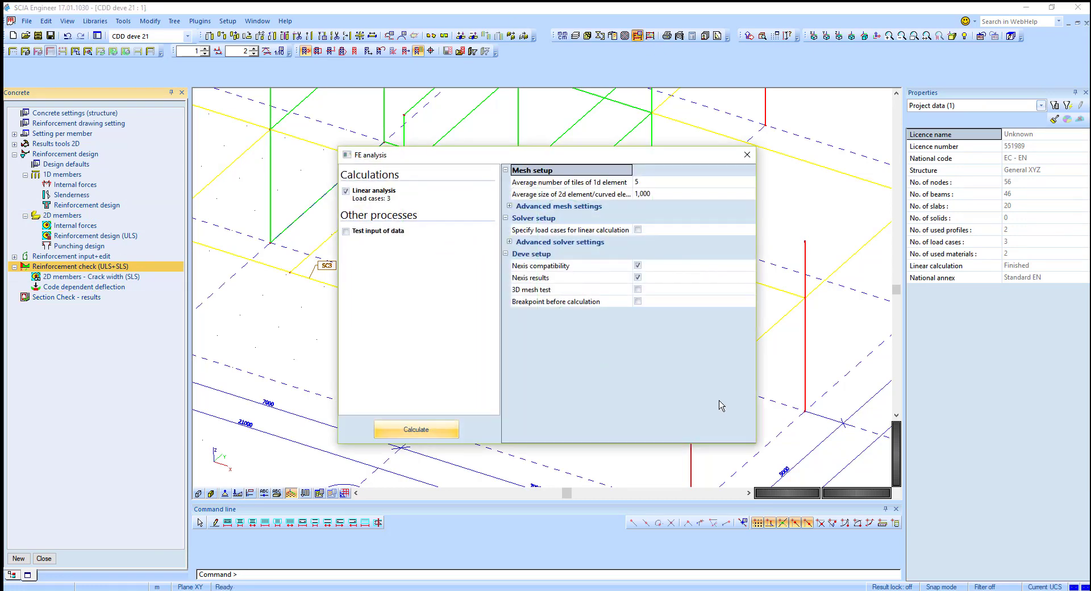
{"action": "left_click", "coordinate": [452, 434]}
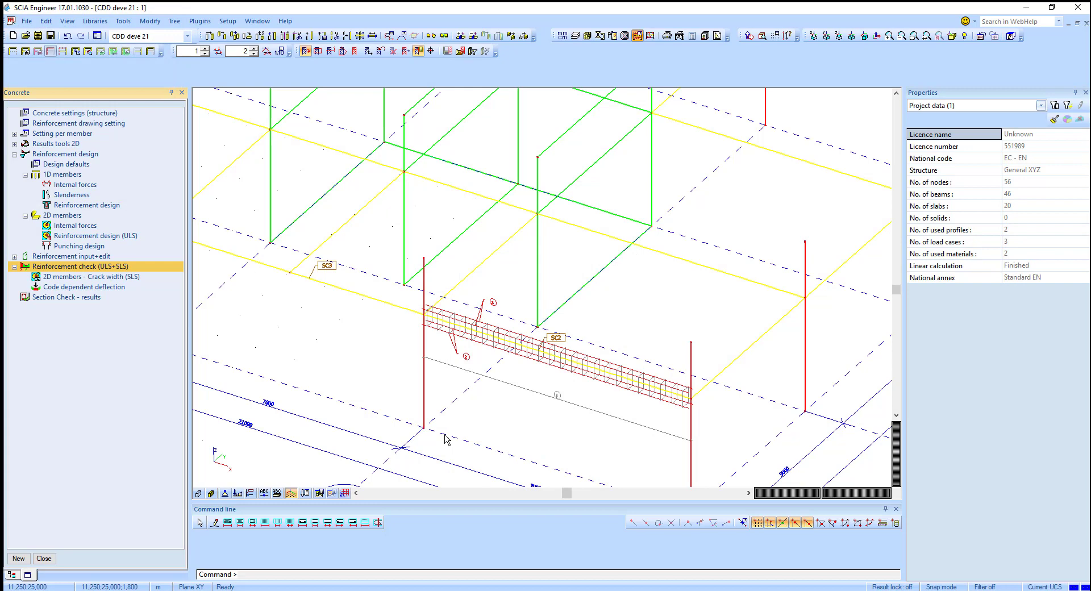
Step: Show the ULS capacity-response check for the reinforced beam only, with selection type Current, and refresh
{"action": "left_click", "coordinate": [603, 369]}
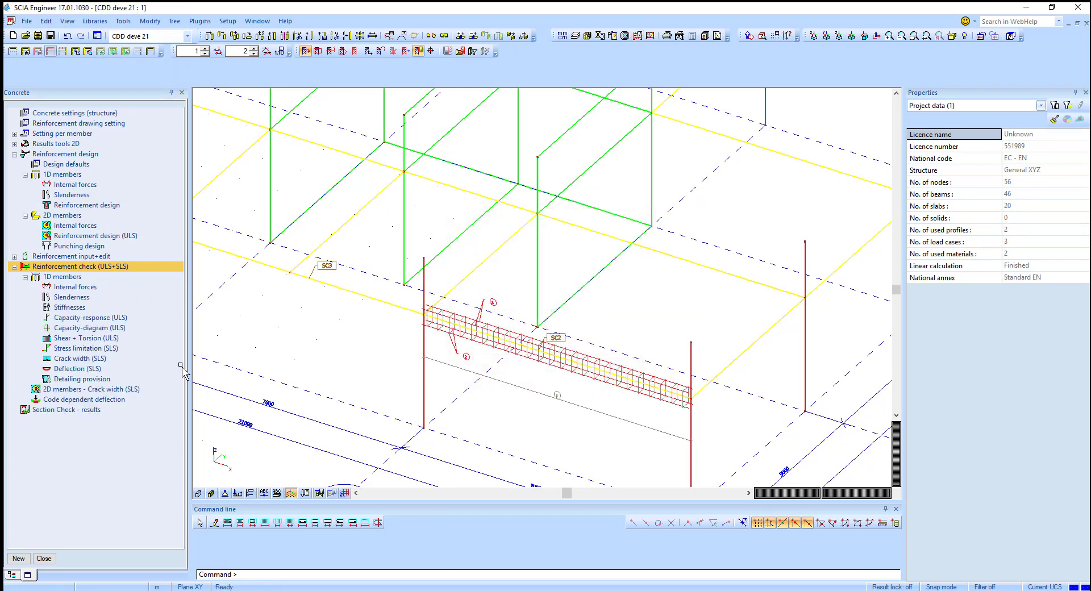
{"action": "left_click", "coordinate": [86, 317]}
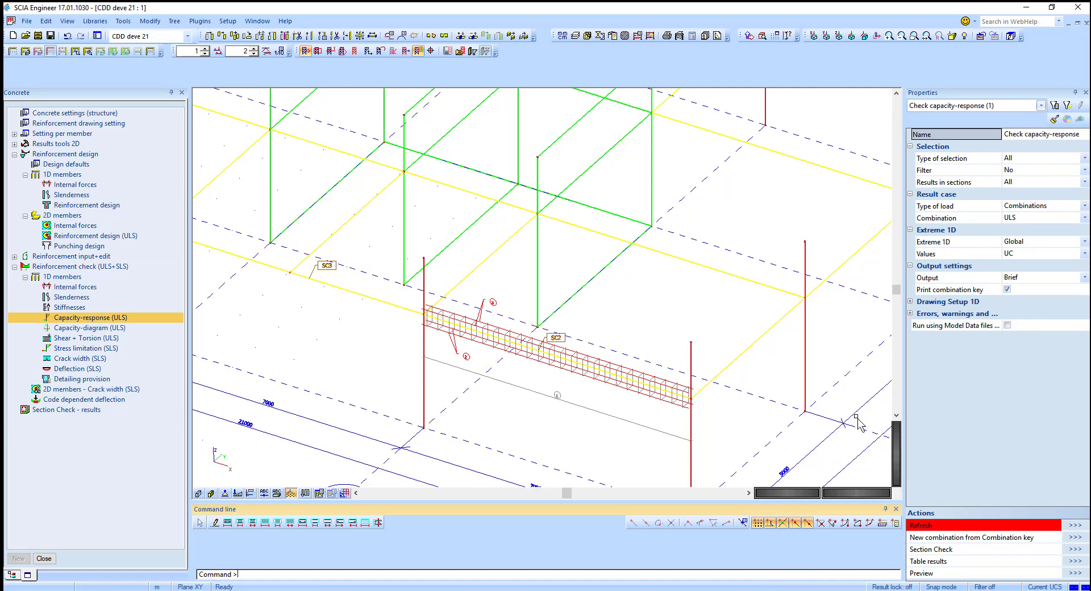
{"action": "left_click_drag", "start_coordinate": [642, 357], "coordinate": [621, 452]}
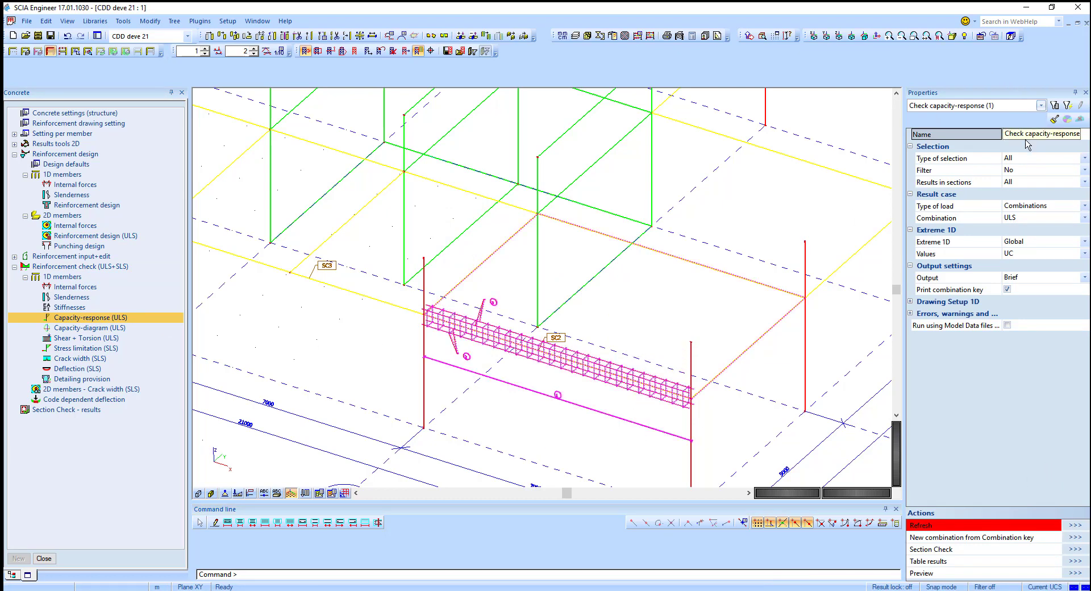
{"action": "left_click", "coordinate": [1029, 161]}
{"action": "left_click", "coordinate": [1029, 161]}
{"action": "left_click", "coordinate": [1030, 185]}
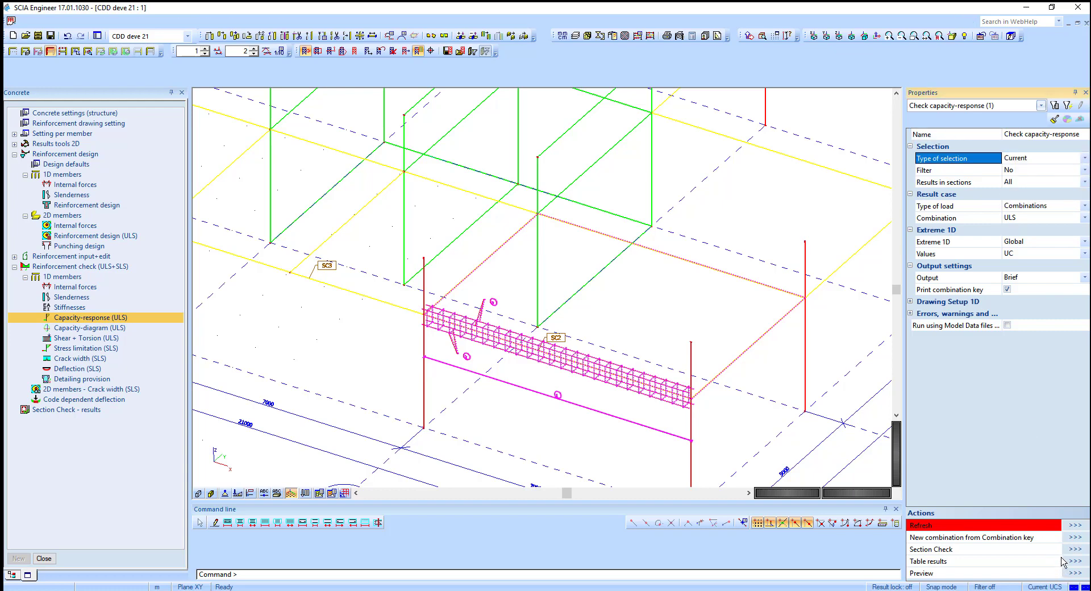
{"action": "left_click", "coordinate": [1075, 525]}
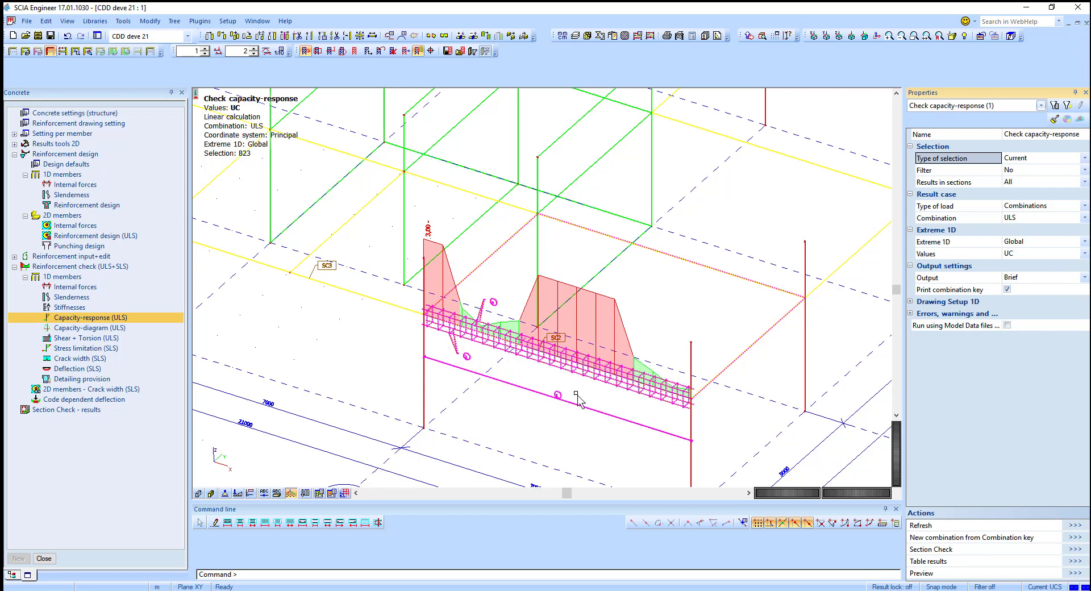
Step: View the beam's capacity-response diagram in direction Y
{"action": "left_click", "coordinate": [826, 37]}
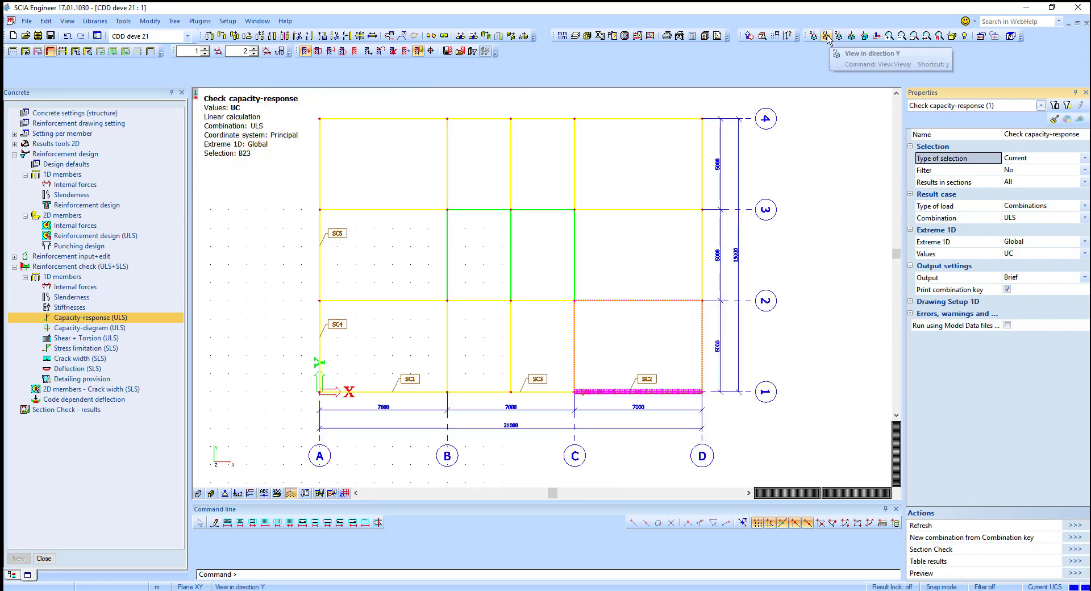
{"action": "left_click", "coordinate": [826, 37]}
{"action": "scroll", "coordinate": [696, 284], "scroll_direction": "up", "scroll_amount": 5}
{"action": "scroll", "coordinate": [693, 286], "scroll_direction": "down", "scroll_amount": 4}
{"action": "middle_click_drag", "start_coordinate": [705, 308], "coordinate": [648, 330]}
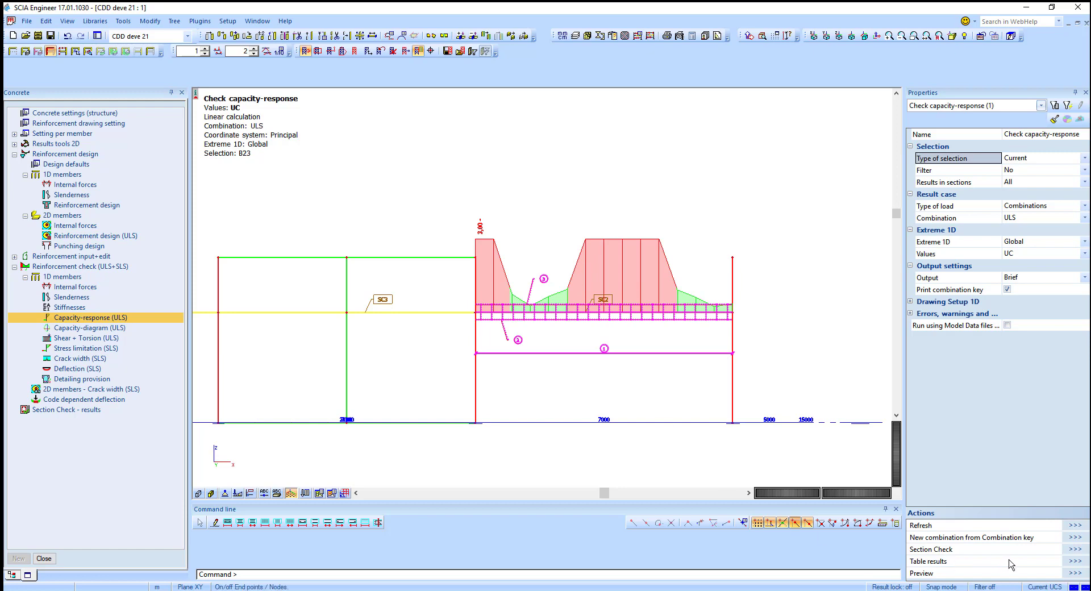
Step: Preview the capacity-response report for the beam with Standard output and review the beam's section summary
{"action": "left_click", "coordinate": [1072, 574]}
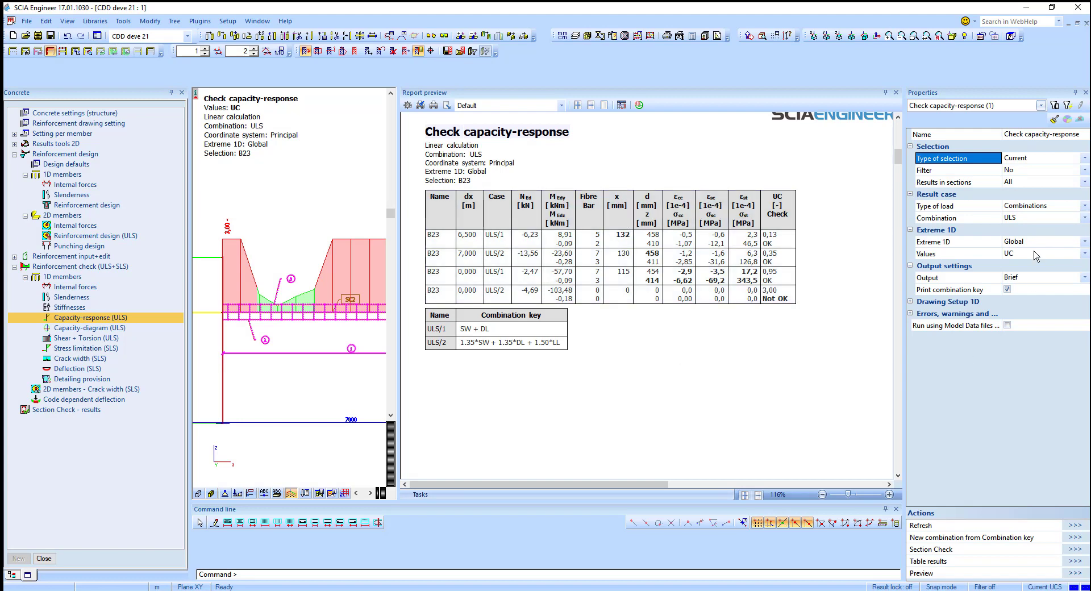
{"action": "left_click", "coordinate": [1034, 278]}
{"action": "left_click", "coordinate": [1022, 296]}
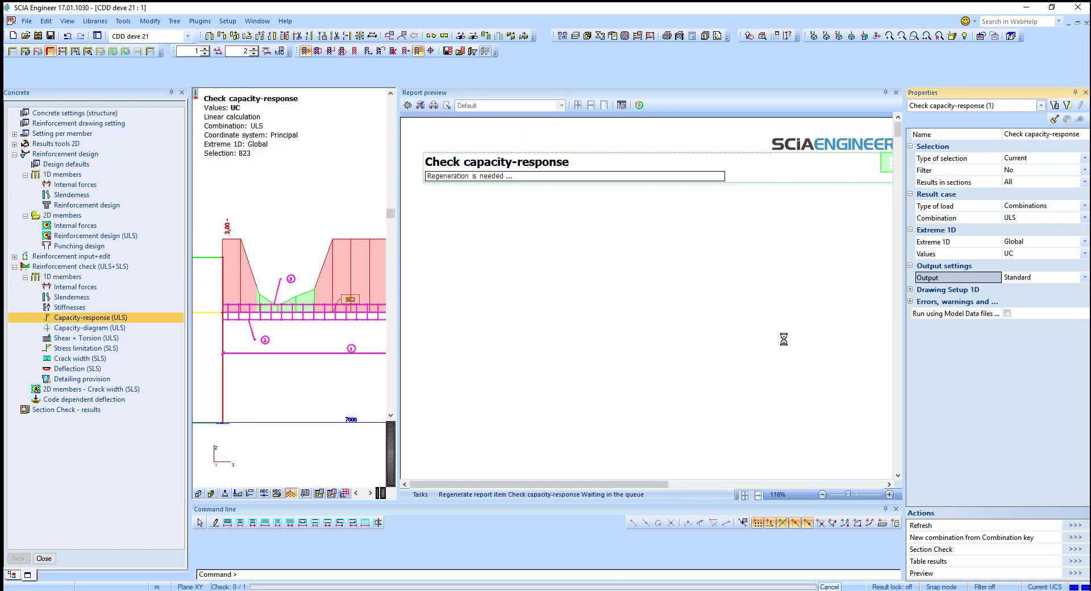
{"action": "scroll", "coordinate": [783, 339], "scroll_direction": "down", "scroll_amount": 2}
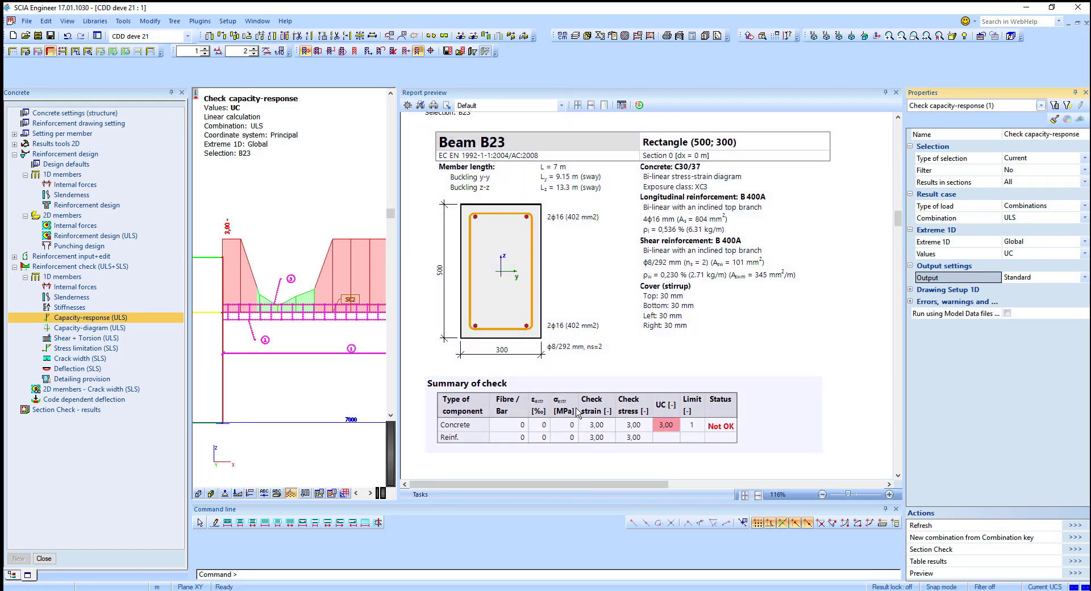
{"action": "left_click", "coordinate": [896, 93]}
Step: Delete the longitudinal reinforcement bars inserted into the beam
{"action": "scroll", "coordinate": [623, 392], "scroll_direction": "down", "scroll_amount": 2}
{"action": "right_click_drag", "start_coordinate": [628, 404], "coordinate": [597, 418], "text": "ctrl"}
{"action": "scroll", "coordinate": [583, 392], "scroll_direction": "up", "scroll_amount": 5}
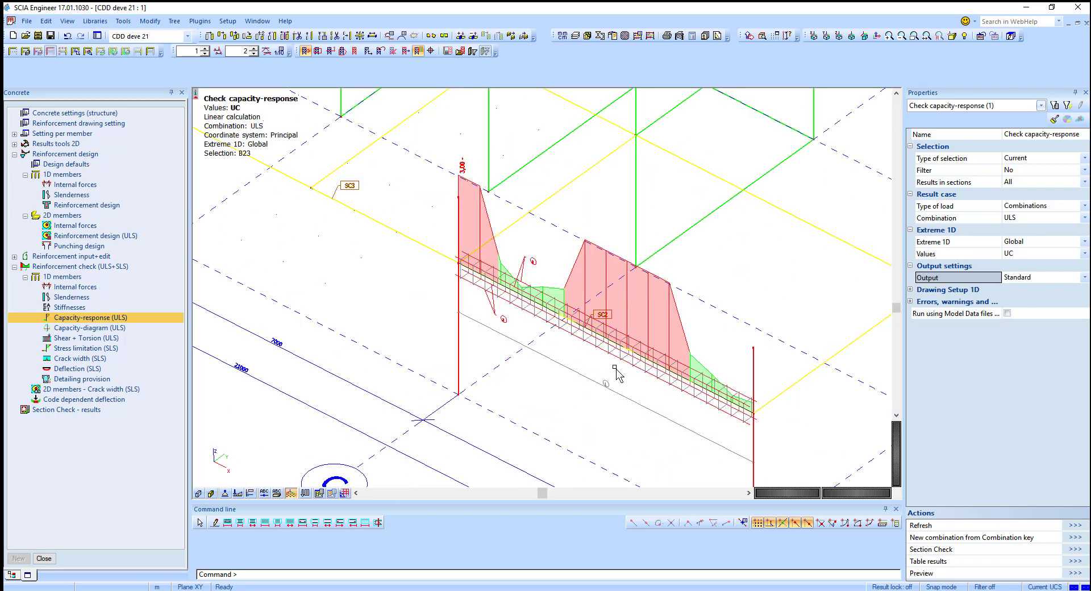
{"action": "left_click", "coordinate": [634, 360]}
{"action": "left_click", "coordinate": [752, 386]}
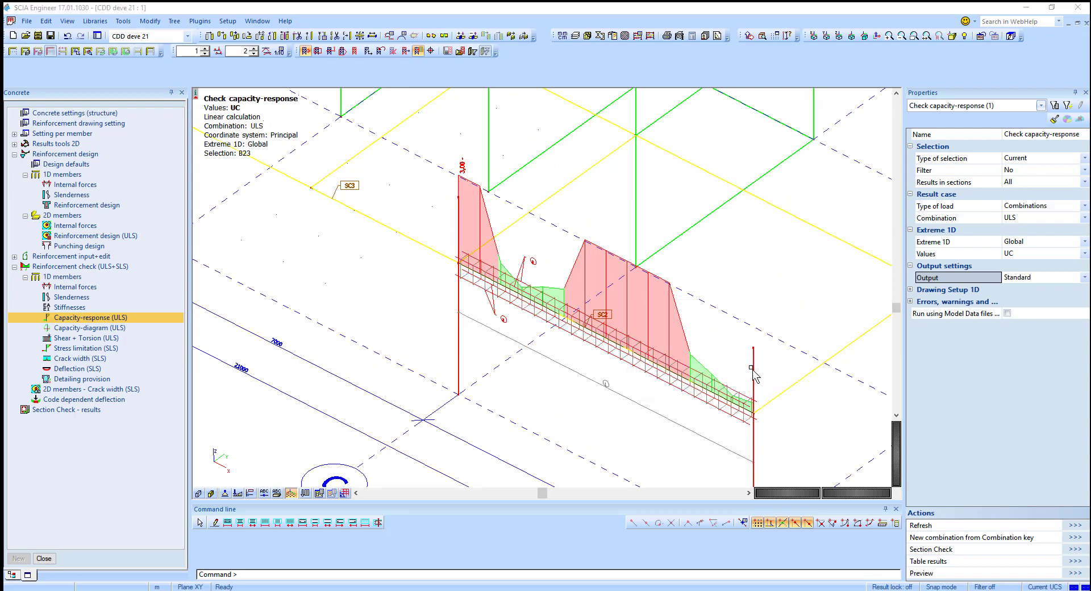
{"action": "scroll", "coordinate": [657, 395], "scroll_direction": "up", "scroll_amount": 5}
{"action": "left_click", "coordinate": [668, 318]}
{"action": "key", "text": "Delete"}
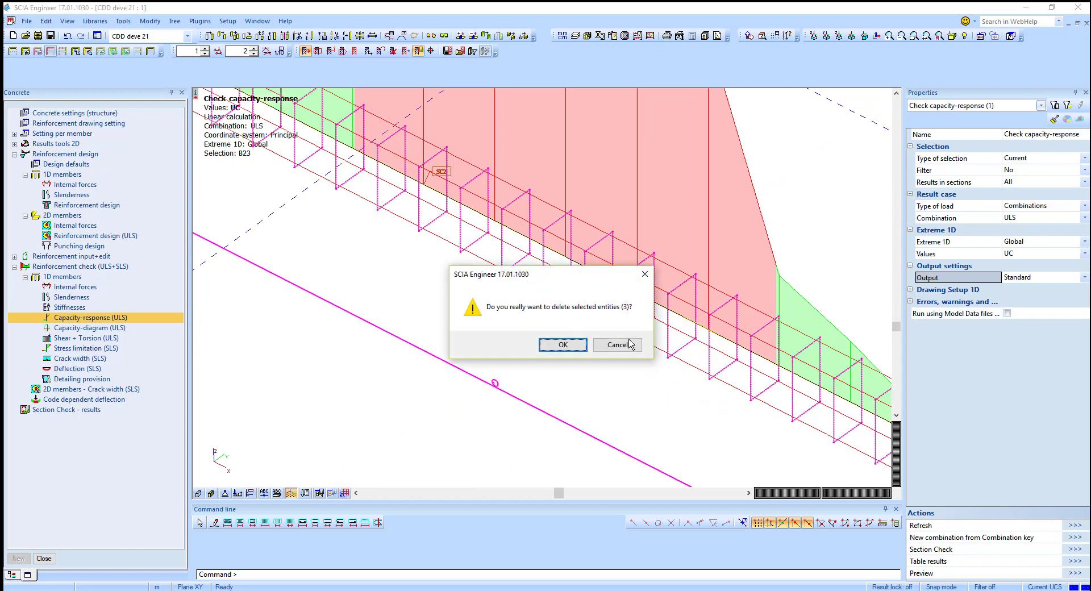
{"action": "left_click", "coordinate": [564, 345]}
{"action": "scroll", "coordinate": [601, 353], "scroll_direction": "down", "scroll_amount": 6}
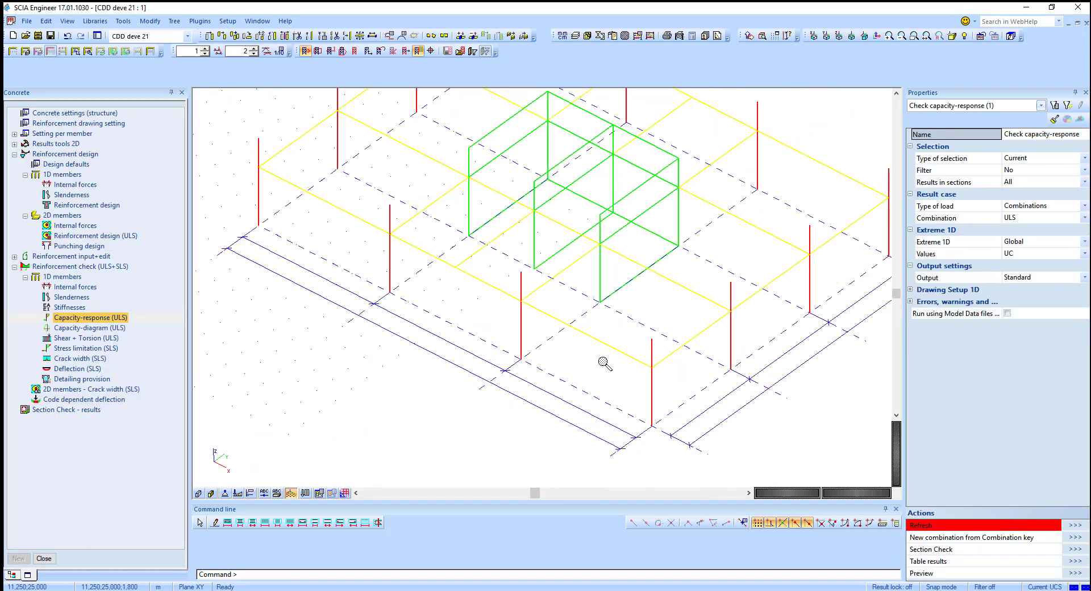
Step: In the concrete design defaults, open the beam rectangular-section reinforcement template BREINF_Beam_Rect5 for editing
{"action": "double_click", "coordinate": [66, 163]}
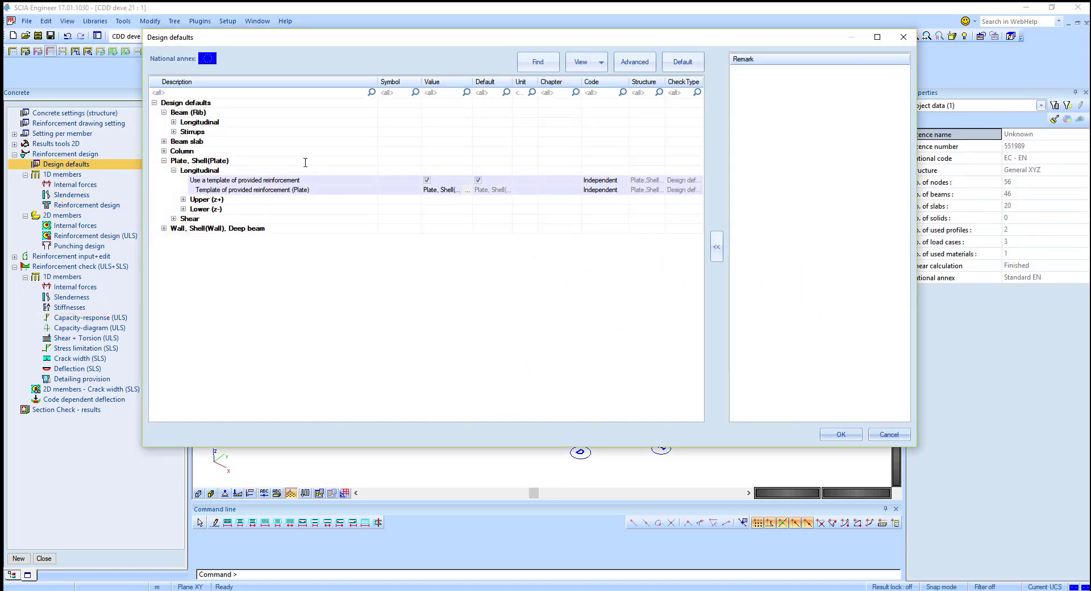
{"action": "left_click", "coordinate": [173, 123]}
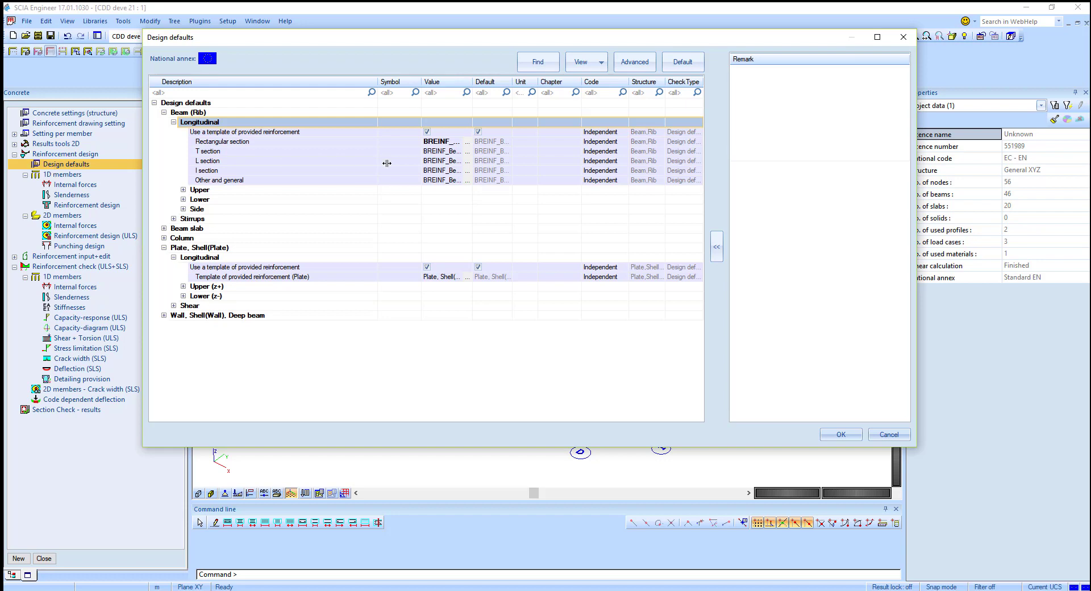
{"action": "left_click", "coordinate": [468, 143]}
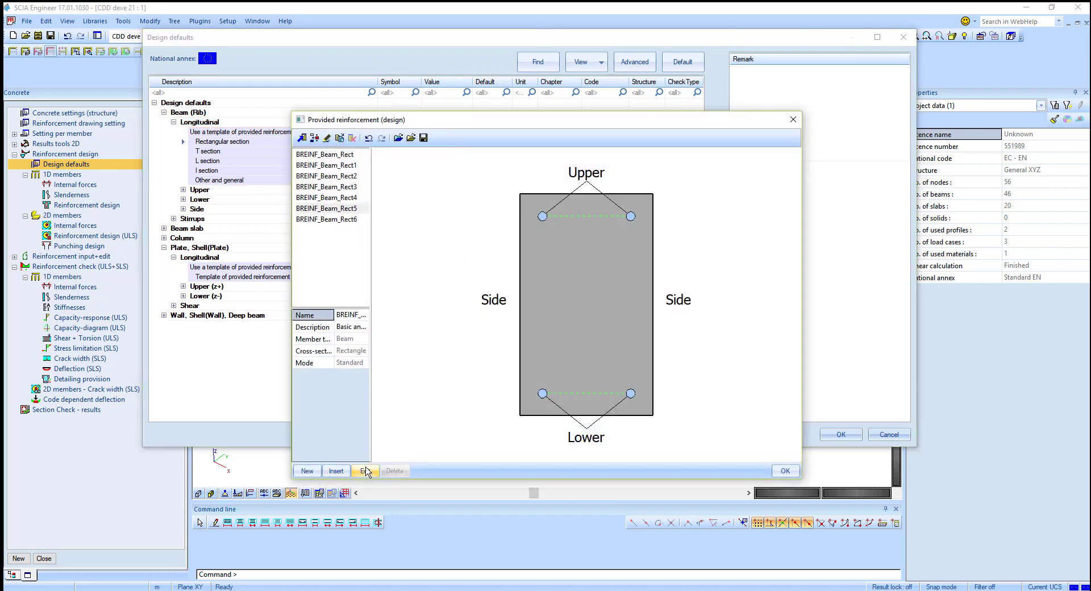
{"action": "left_click", "coordinate": [365, 471]}
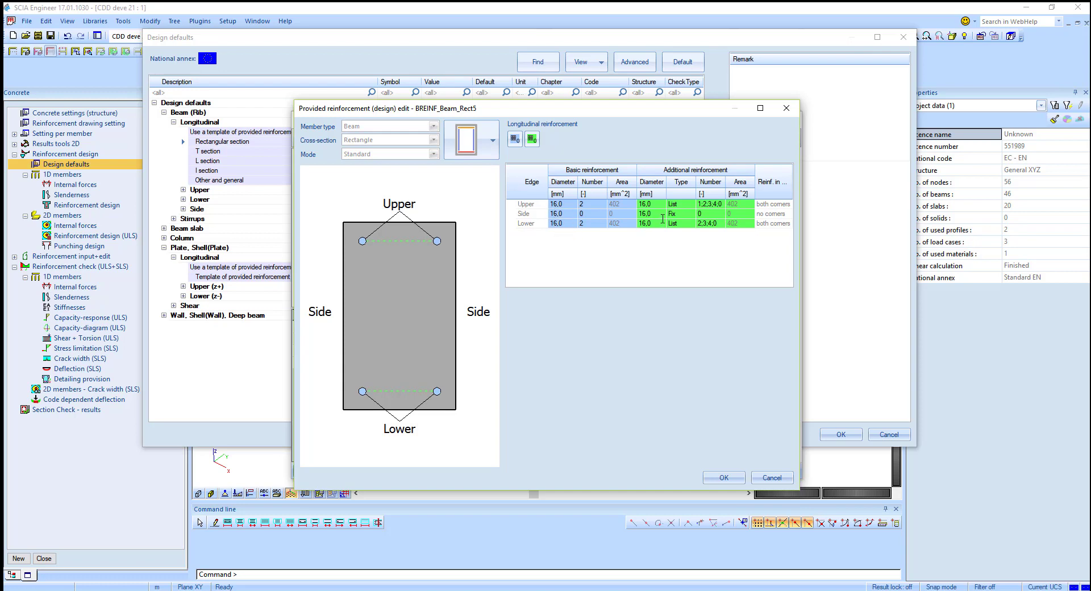
Step: Set the template's upper and lower additional reinforcement to Fix with 2 bars of 16 mm, and confirm all dialogs
{"action": "left_click", "coordinate": [692, 223]}
{"action": "left_click", "coordinate": [687, 233]}
{"action": "left_click", "coordinate": [690, 205]}
{"action": "left_click", "coordinate": [688, 206]}
{"action": "left_click", "coordinate": [690, 205]}
{"action": "left_click", "coordinate": [686, 214]}
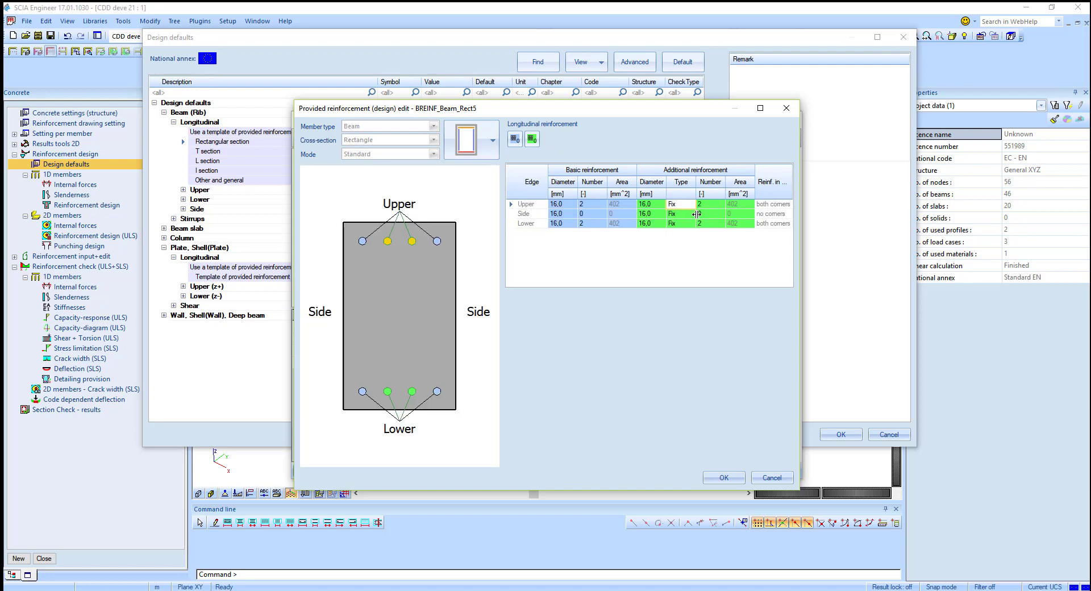
{"action": "left_click", "coordinate": [691, 205]}
{"action": "left_click", "coordinate": [713, 209]}
{"action": "left_click", "coordinate": [712, 206]}
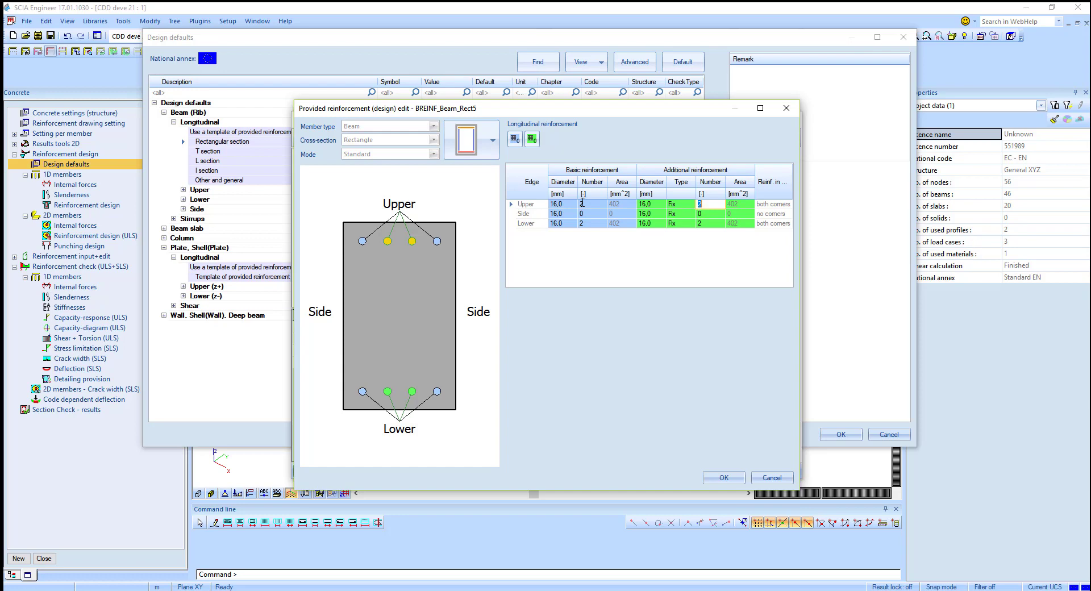
{"action": "left_click", "coordinate": [683, 224]}
{"action": "left_click", "coordinate": [688, 223]}
{"action": "left_click", "coordinate": [705, 223]}
{"action": "left_click", "coordinate": [722, 477]}
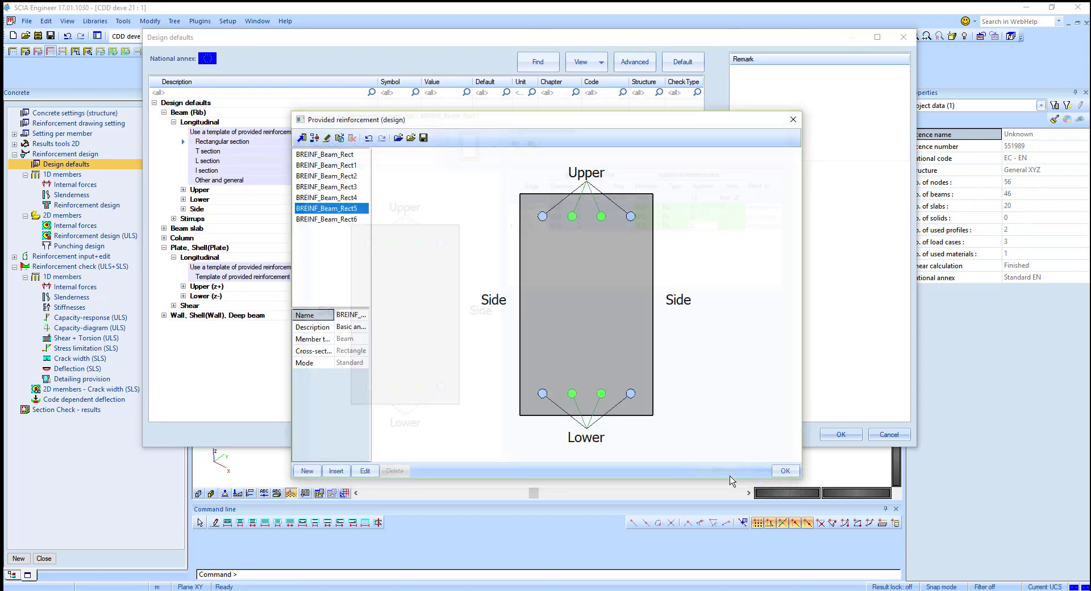
{"action": "left_click", "coordinate": [778, 465]}
{"action": "left_click", "coordinate": [841, 434]}
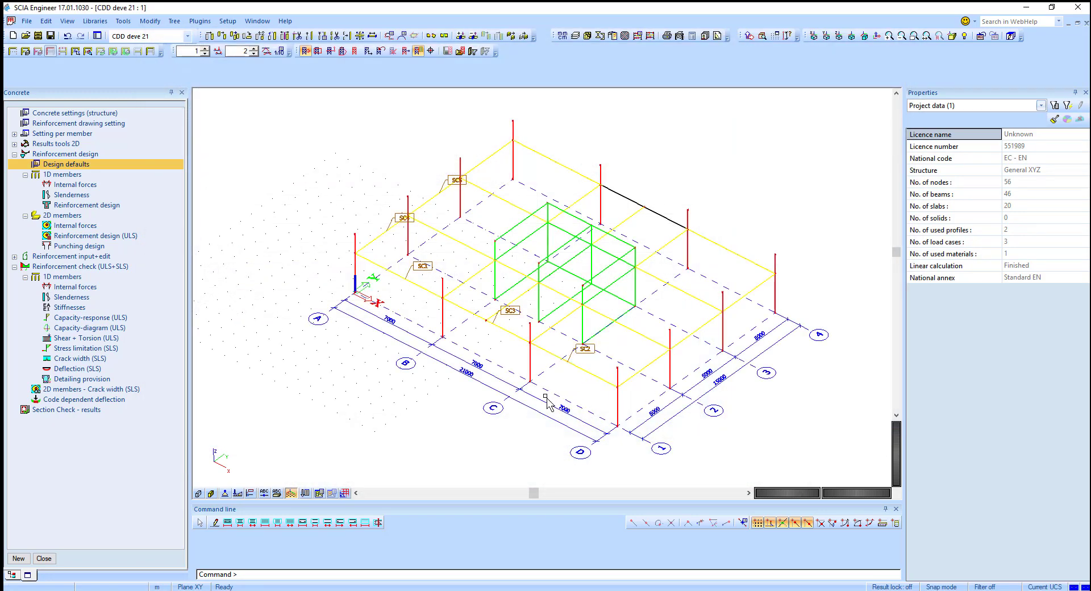
Step: Show 1D reinforcement design for the current beam with Provided values As,prov (ϕ), and refresh
{"action": "left_click", "coordinate": [111, 235]}
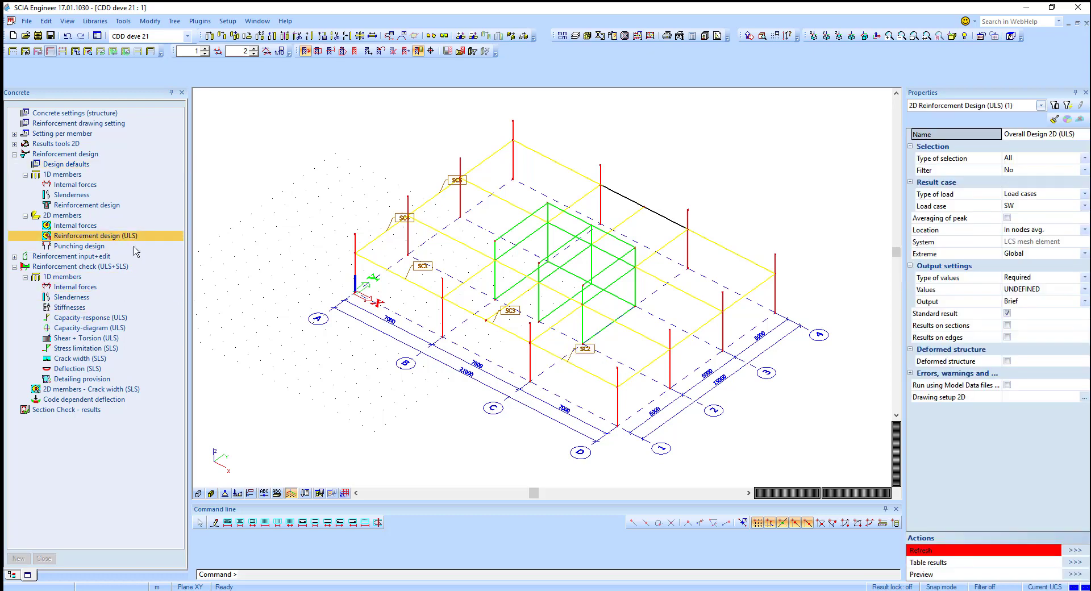
{"action": "left_click", "coordinate": [103, 205]}
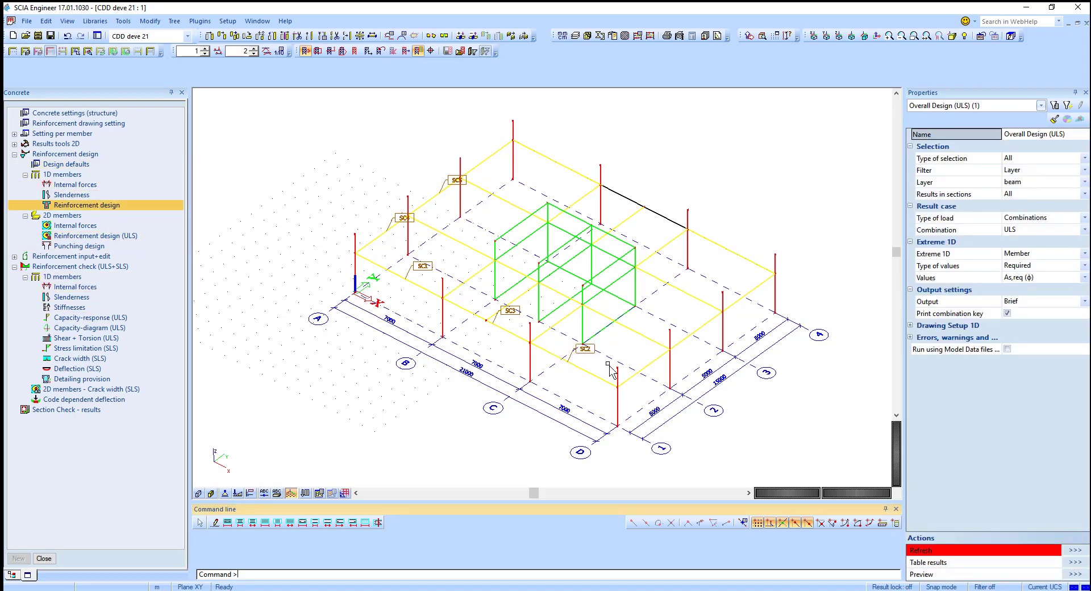
{"action": "left_click", "coordinate": [1031, 159]}
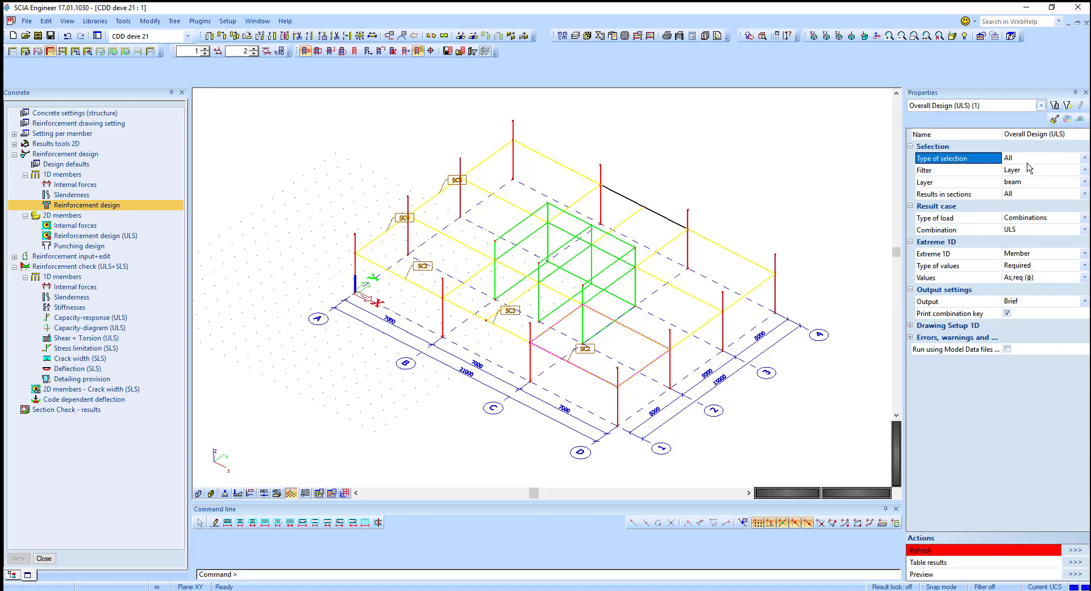
{"action": "left_click", "coordinate": [1023, 170]}
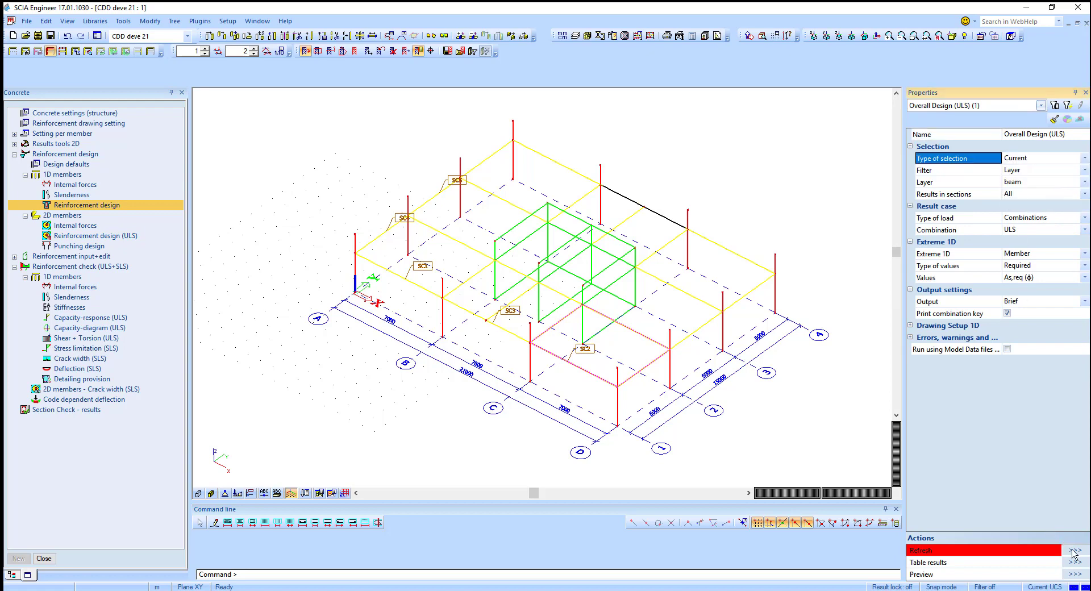
{"action": "left_click", "coordinate": [1041, 267]}
{"action": "left_click", "coordinate": [1041, 267]}
{"action": "left_click", "coordinate": [1040, 290]}
{"action": "left_click", "coordinate": [1030, 279]}
{"action": "left_click", "coordinate": [1030, 279]}
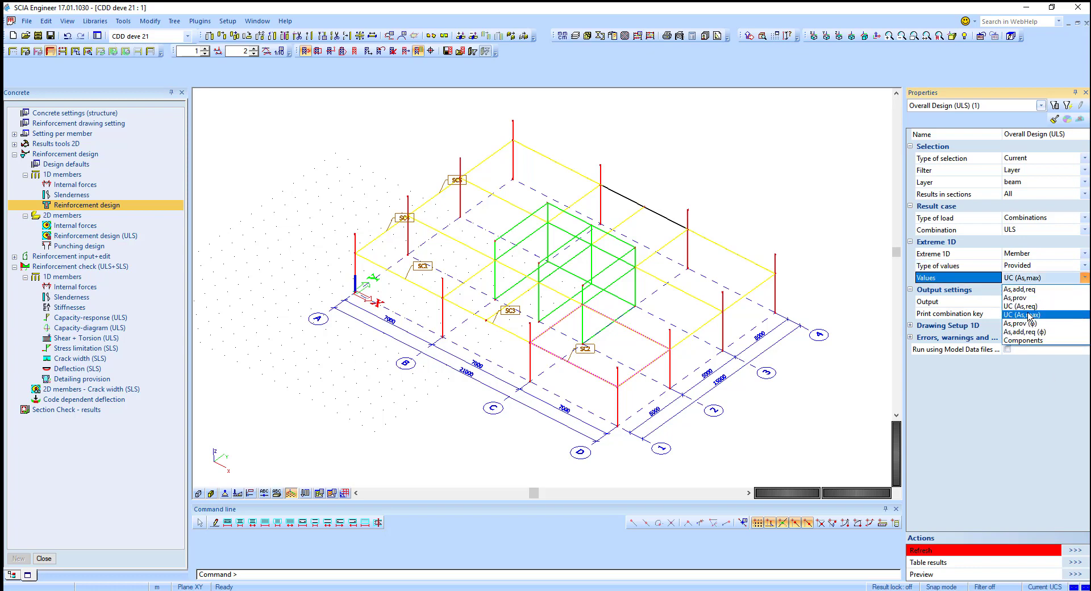
{"action": "left_click", "coordinate": [1032, 319]}
{"action": "left_click", "coordinate": [921, 550]}
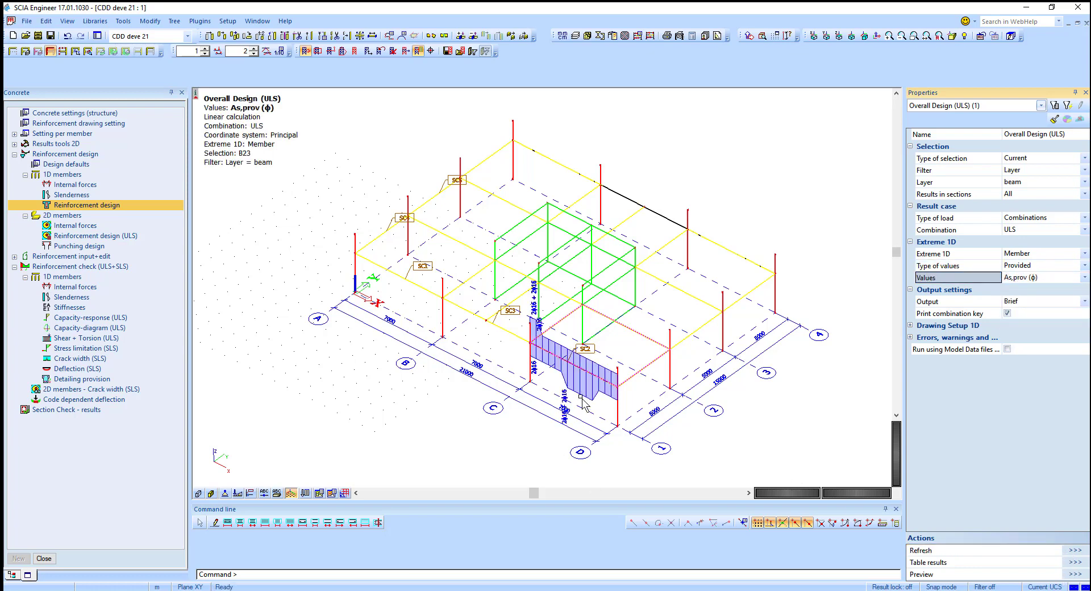
Step: Compare the beam's required and provided reinforcement diagrams by switching the type of values and refreshing each time
{"action": "scroll", "coordinate": [574, 402], "scroll_direction": "up", "scroll_amount": 4}
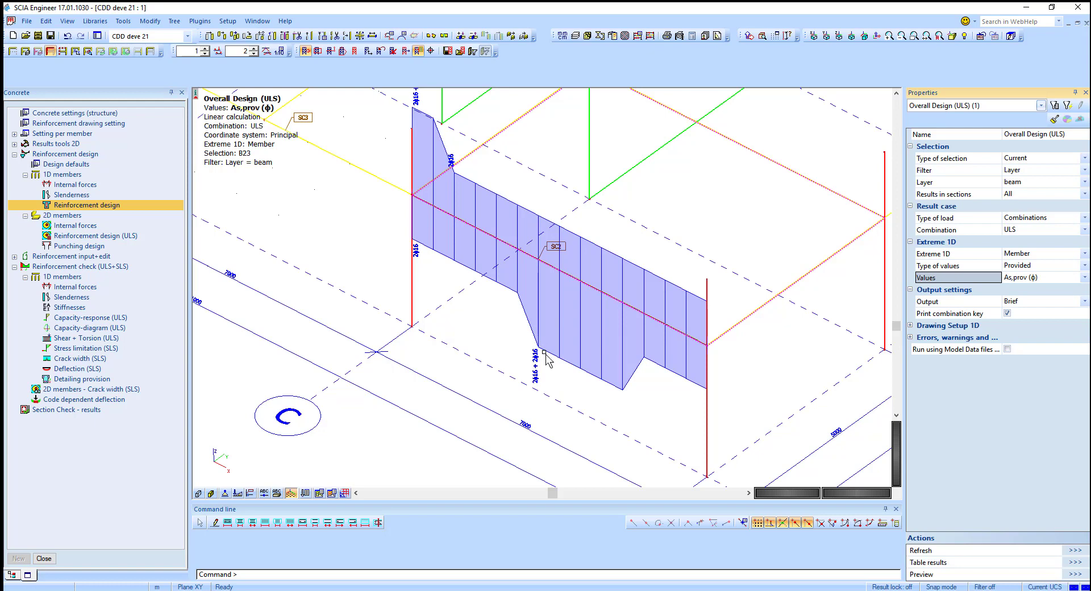
{"action": "scroll", "coordinate": [546, 355], "scroll_direction": "down", "scroll_amount": 2}
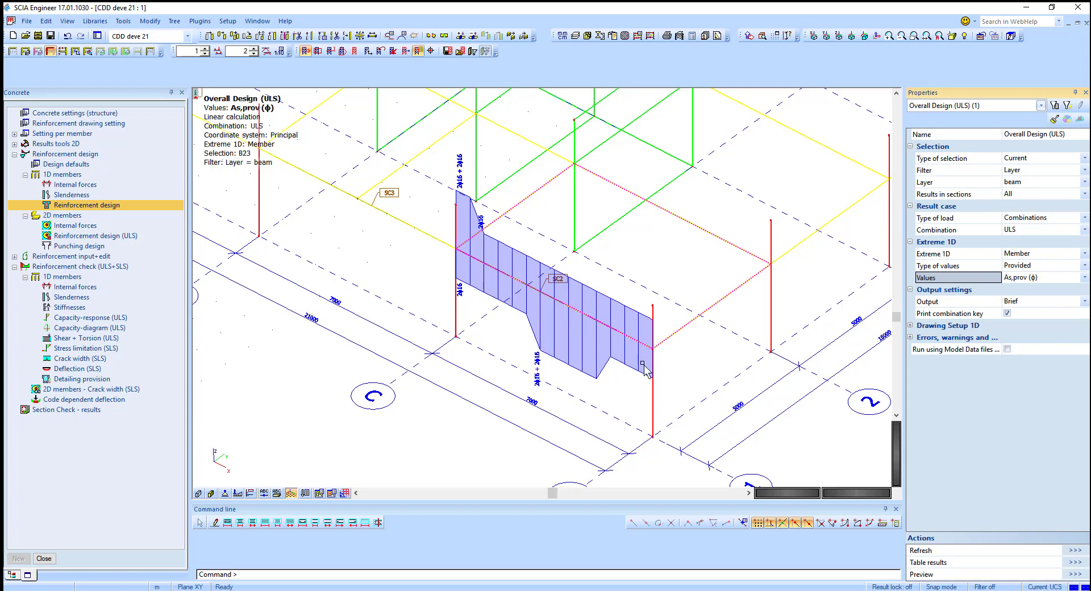
{"action": "left_click", "coordinate": [1026, 269]}
{"action": "left_click", "coordinate": [1023, 297]}
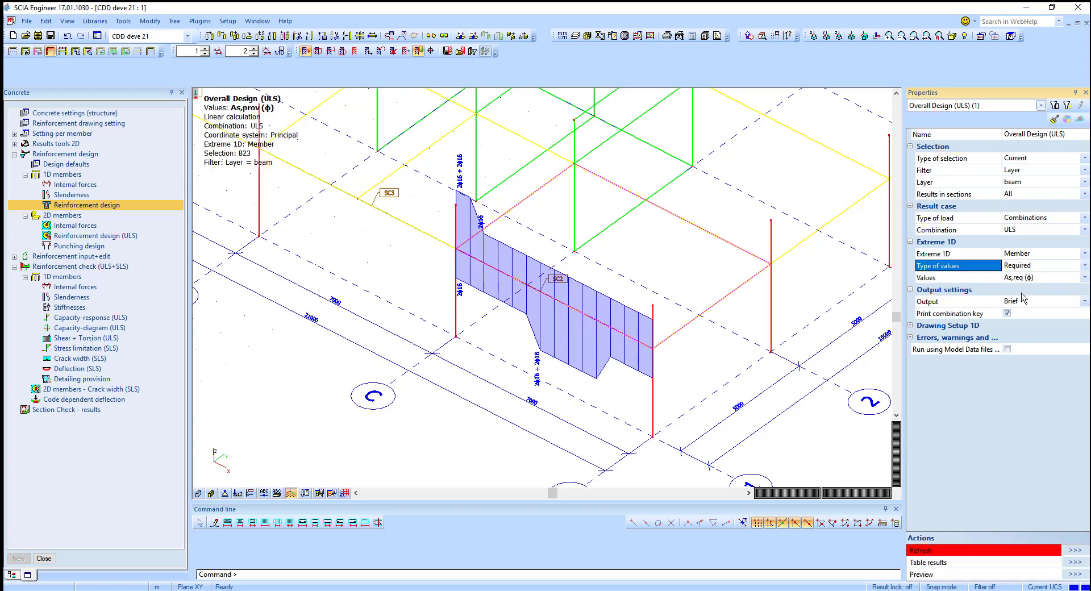
{"action": "left_click", "coordinate": [1074, 551]}
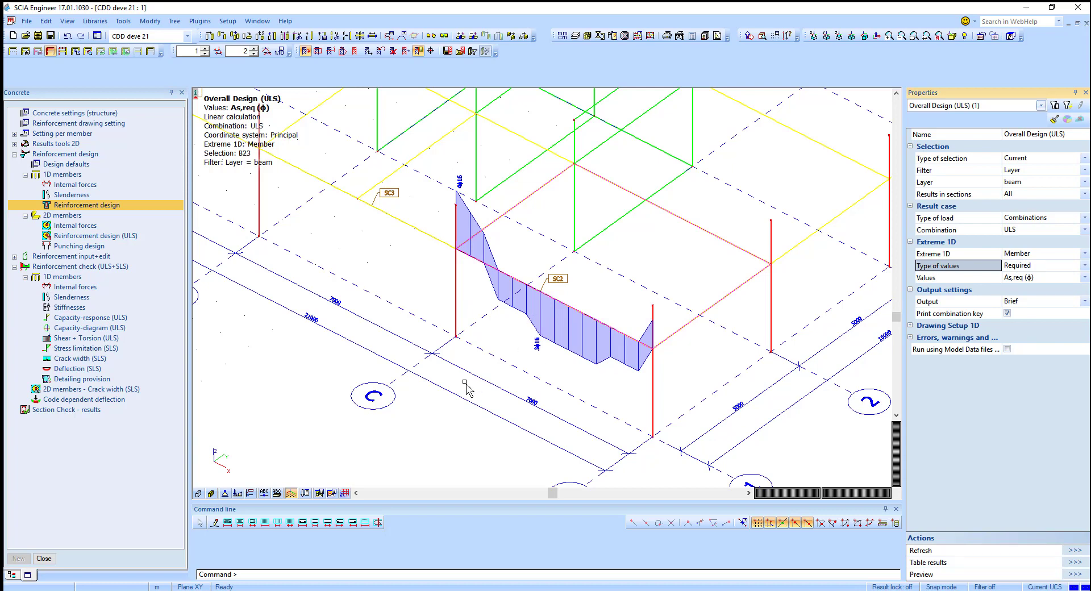
{"action": "left_click", "coordinate": [1034, 270]}
{"action": "left_click", "coordinate": [1030, 295]}
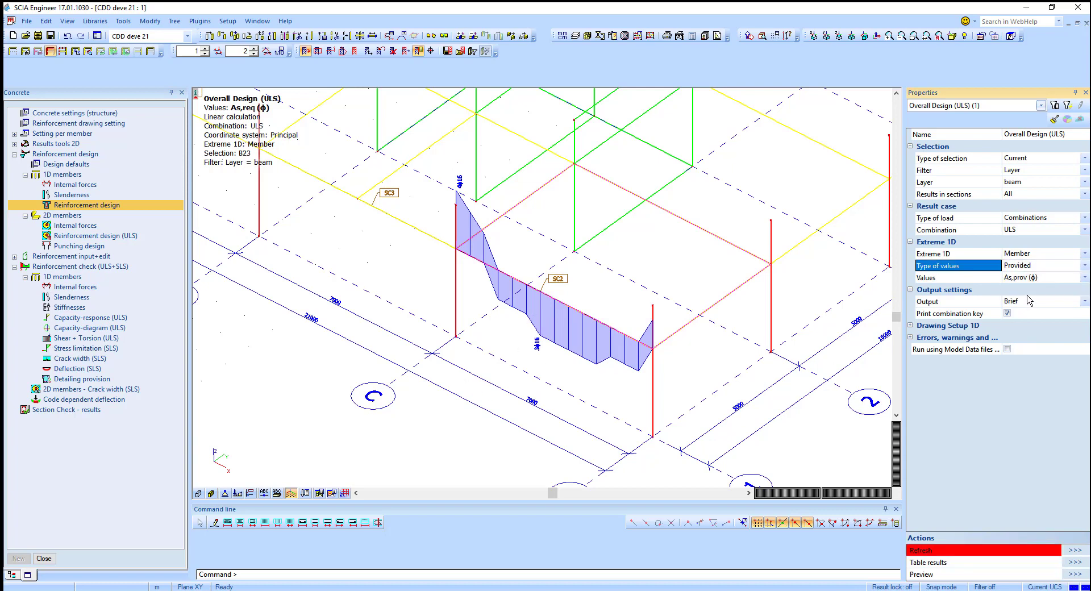
{"action": "left_click", "coordinate": [1075, 550]}
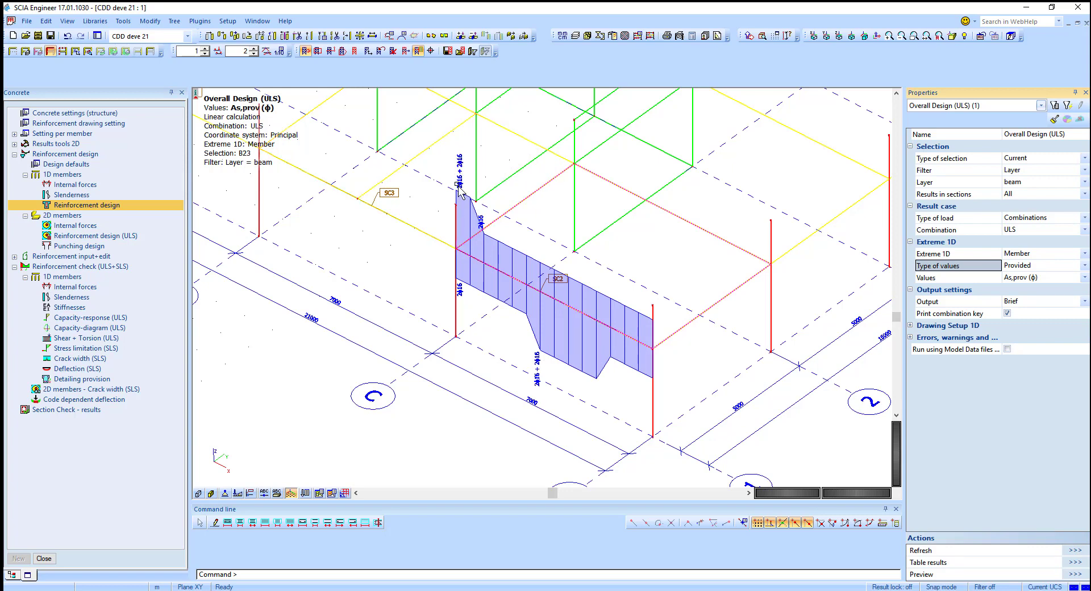
Step: Preview the beam's reinforcement design report with Standard output
{"action": "scroll", "coordinate": [524, 285], "scroll_direction": "down", "scroll_amount": 3}
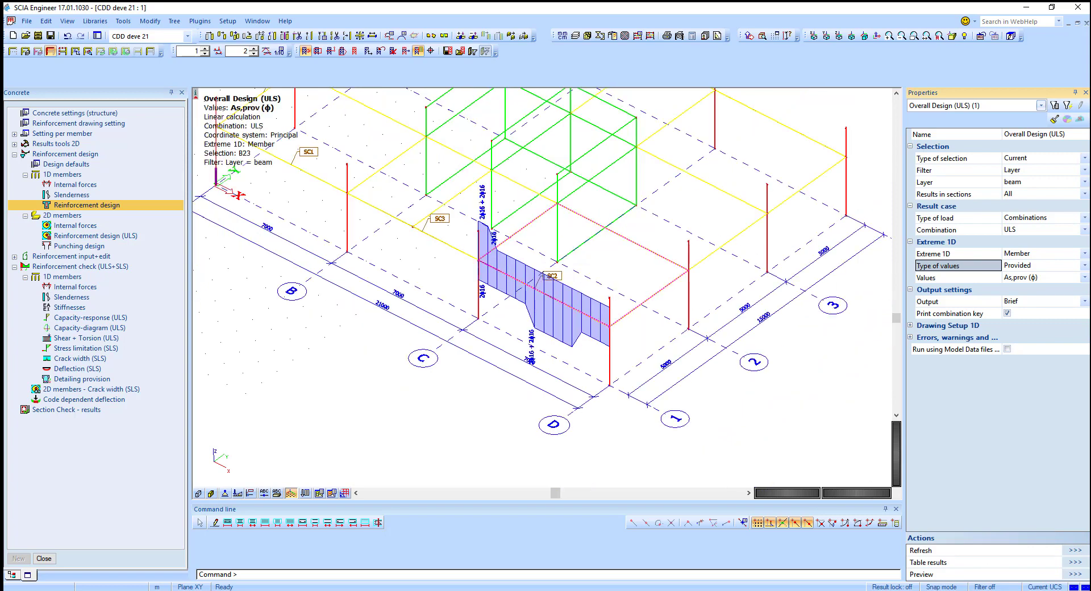
{"action": "left_click", "coordinate": [1044, 301]}
{"action": "left_click", "coordinate": [1032, 323]}
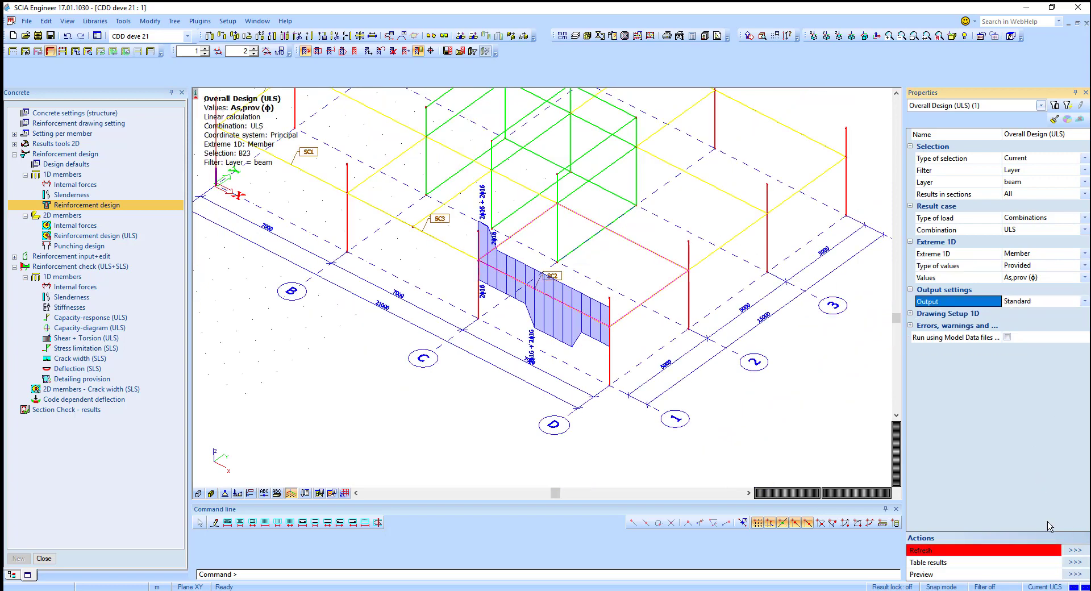
{"action": "left_click", "coordinate": [1074, 575]}
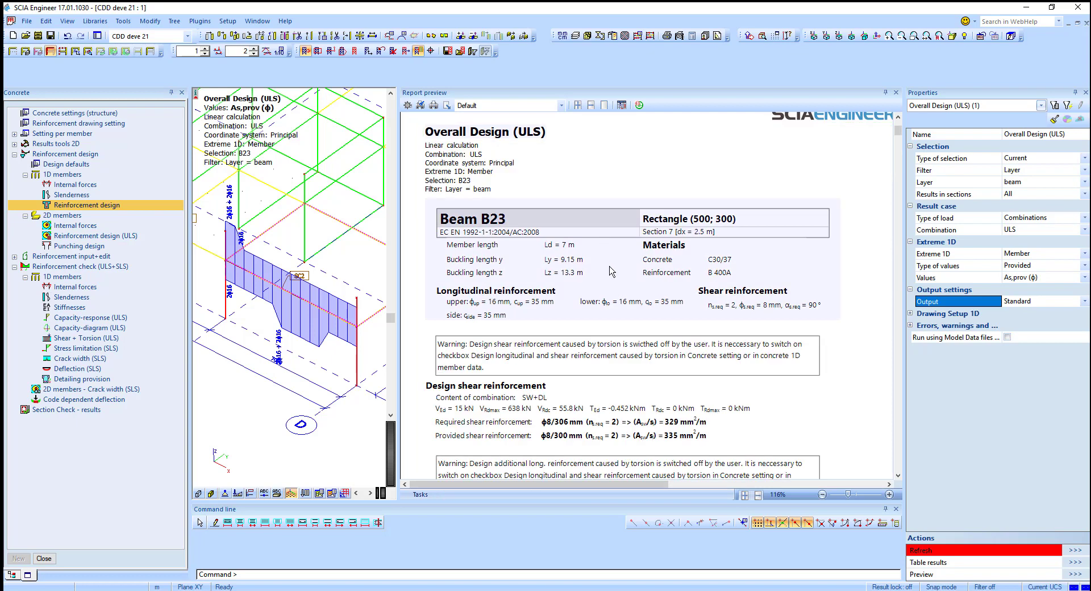
Step: Scroll through the report to review the longitudinal reinforcement tables and the required versus provided bar sketches
{"action": "scroll", "coordinate": [614, 273], "scroll_direction": "down", "scroll_amount": 10}
{"action": "scroll", "coordinate": [615, 278], "scroll_direction": "down", "scroll_amount": 5}
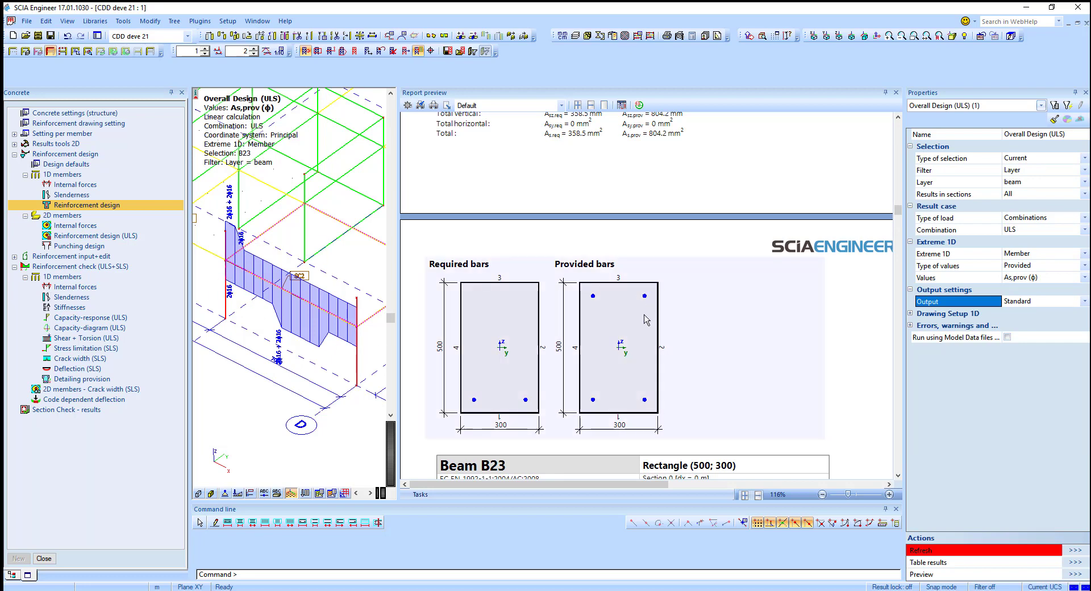
{"action": "scroll", "coordinate": [649, 312], "scroll_direction": "down", "scroll_amount": 15}
{"action": "scroll", "coordinate": [650, 343], "scroll_direction": "down", "scroll_amount": 3}
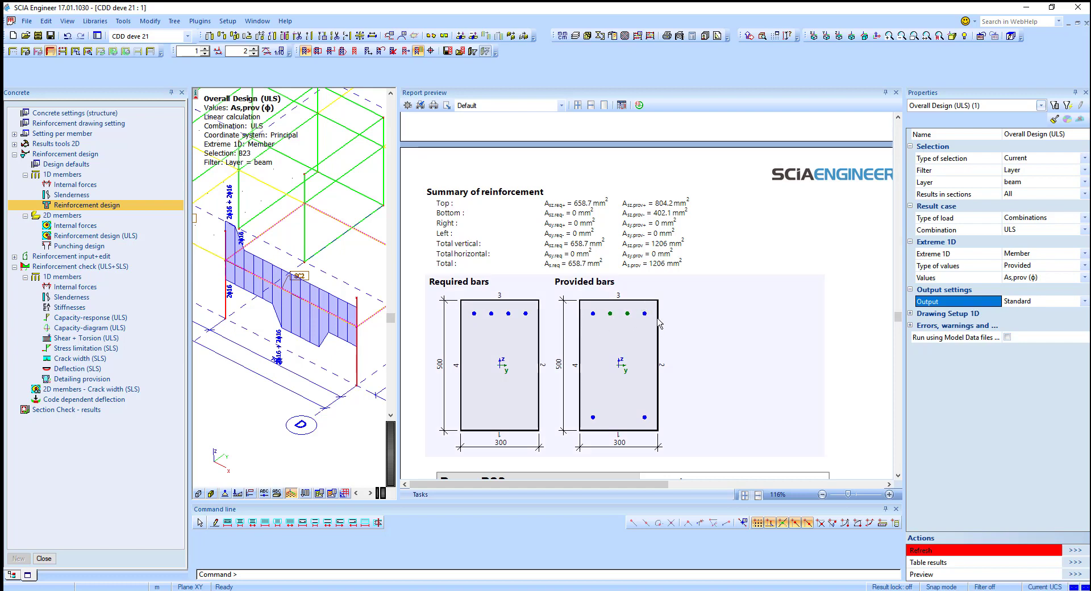
{"action": "scroll", "coordinate": [659, 323], "scroll_direction": "down", "scroll_amount": 15}
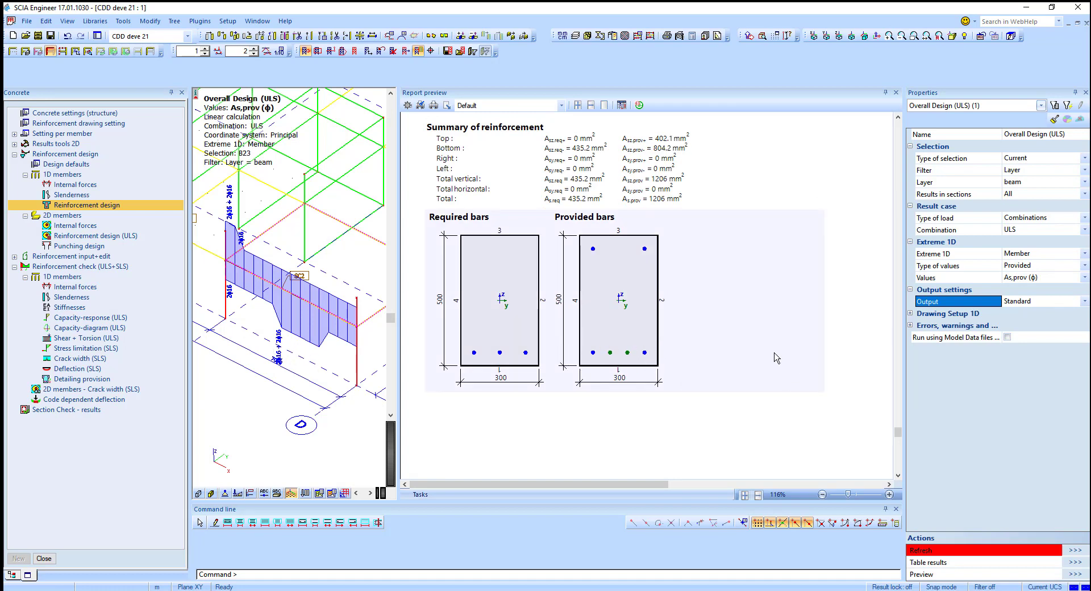
{"action": "scroll", "coordinate": [682, 362], "scroll_direction": "up", "scroll_amount": 5}
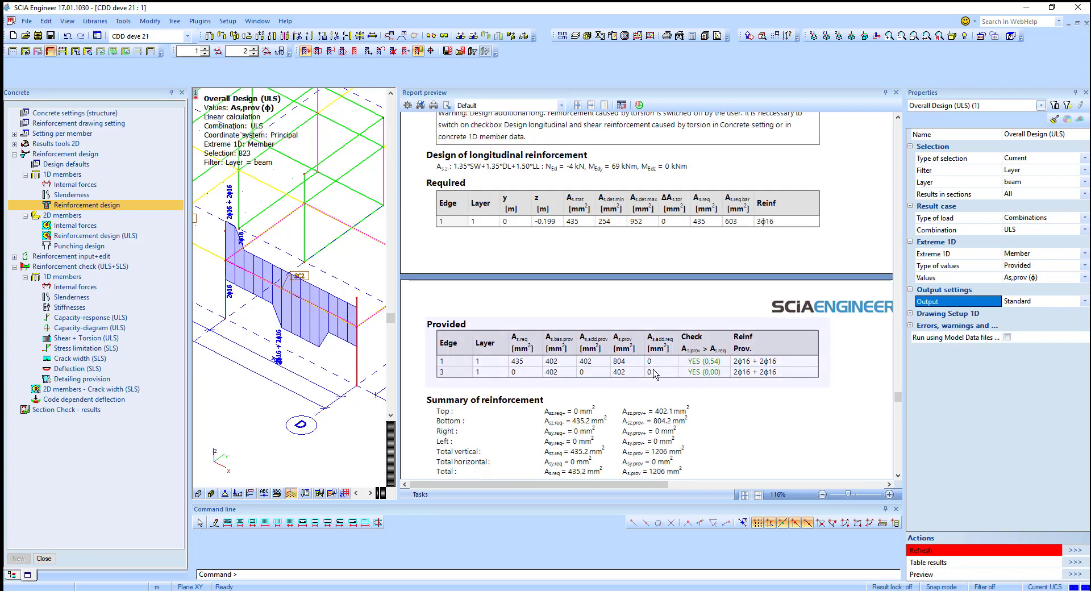
{"action": "scroll", "coordinate": [657, 374], "scroll_direction": "down", "scroll_amount": 4}
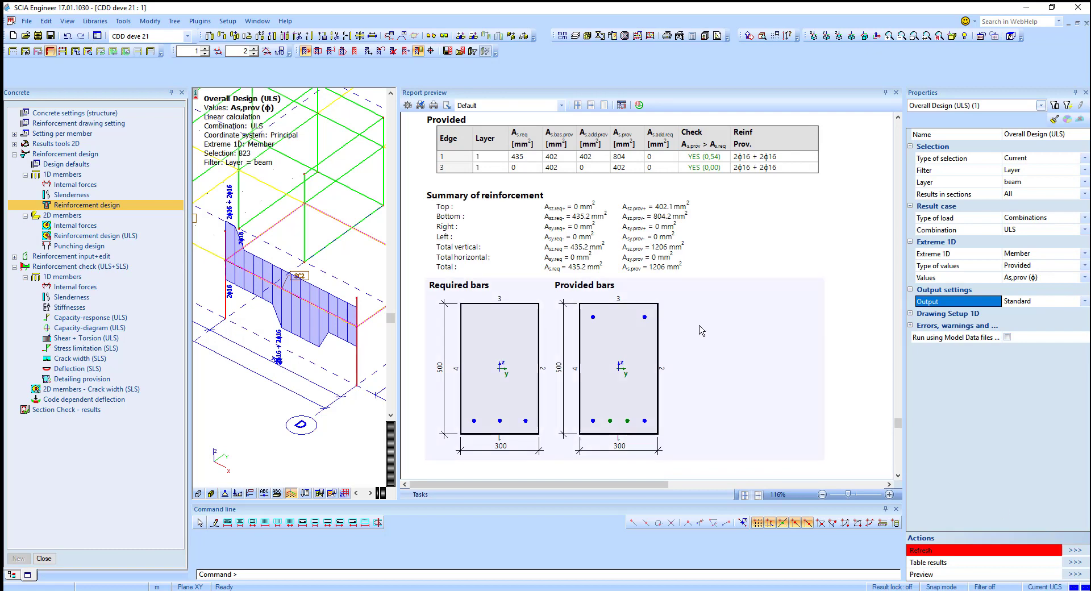
Step: Close the reinforcement report preview and return to the model view
{"action": "left_click", "coordinate": [896, 92]}
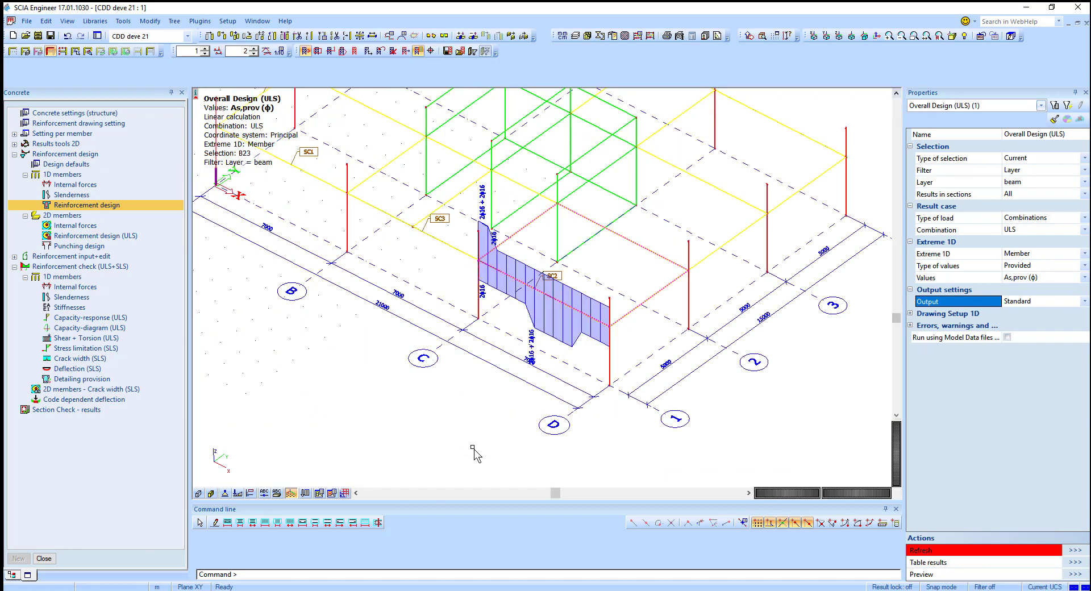
{"action": "key", "text": "Escape"}
{"action": "middle_click_drag", "start_coordinate": [547, 349], "coordinate": [537, 358]}
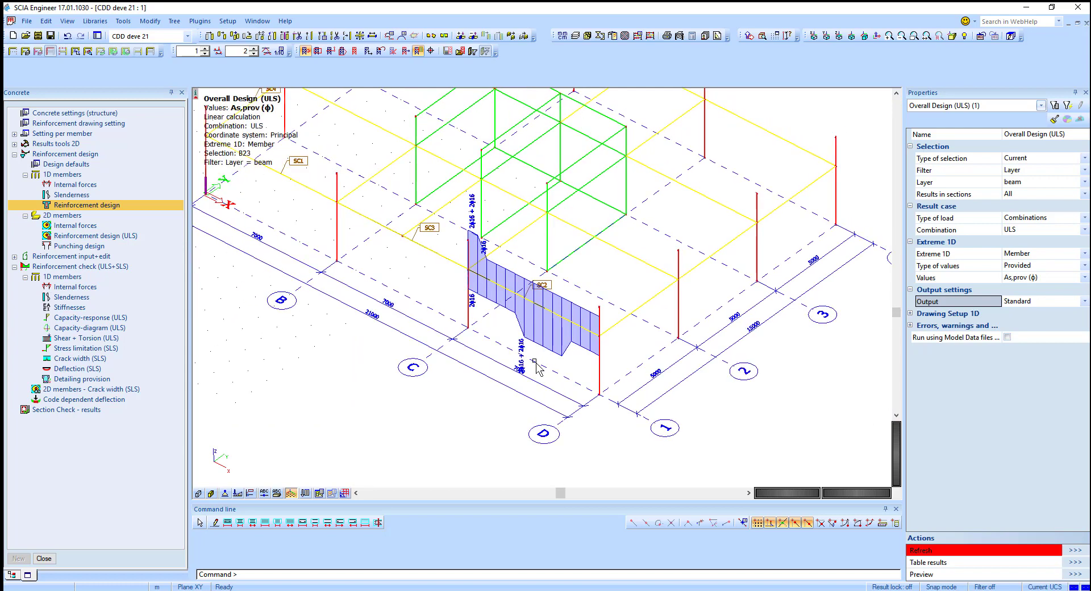
Step: Open Section Check results and set the load combination to ULS
{"action": "left_click", "coordinate": [70, 409]}
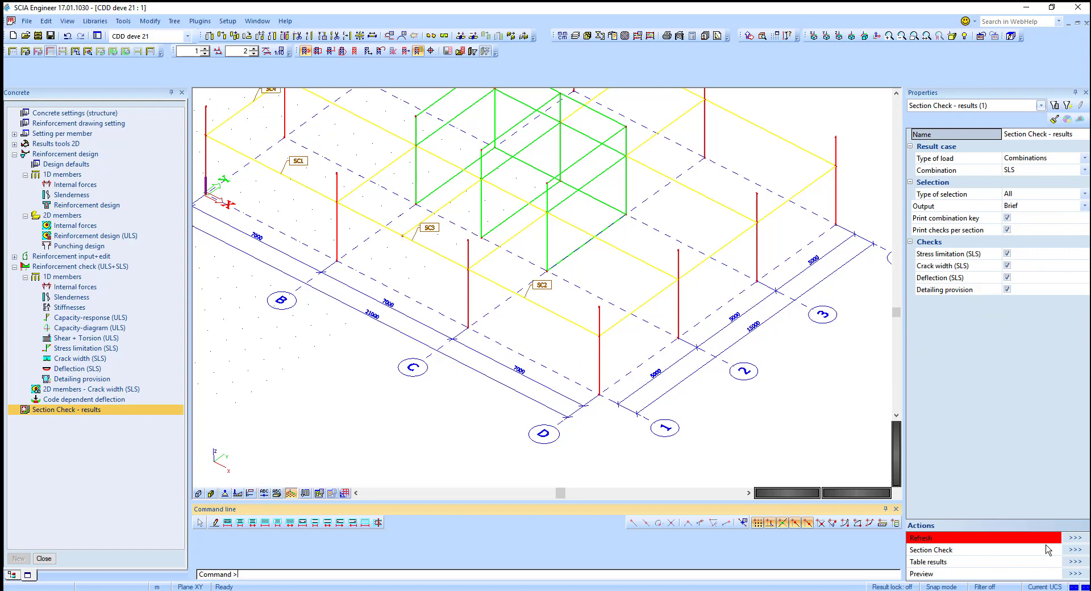
{"action": "left_click", "coordinate": [1029, 159]}
{"action": "left_click", "coordinate": [1028, 171]}
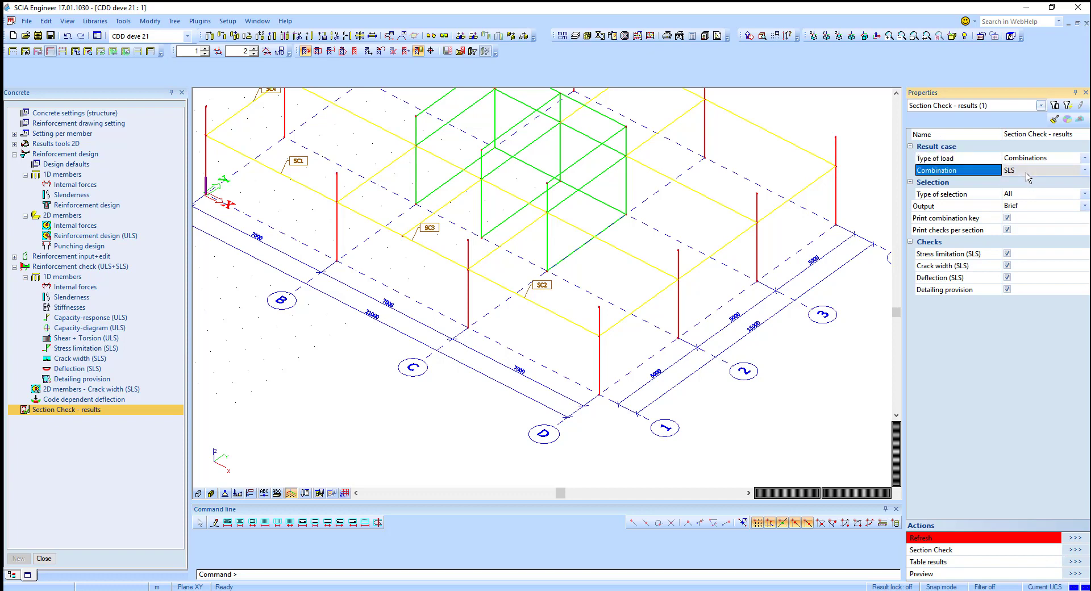
{"action": "left_click", "coordinate": [1026, 189]}
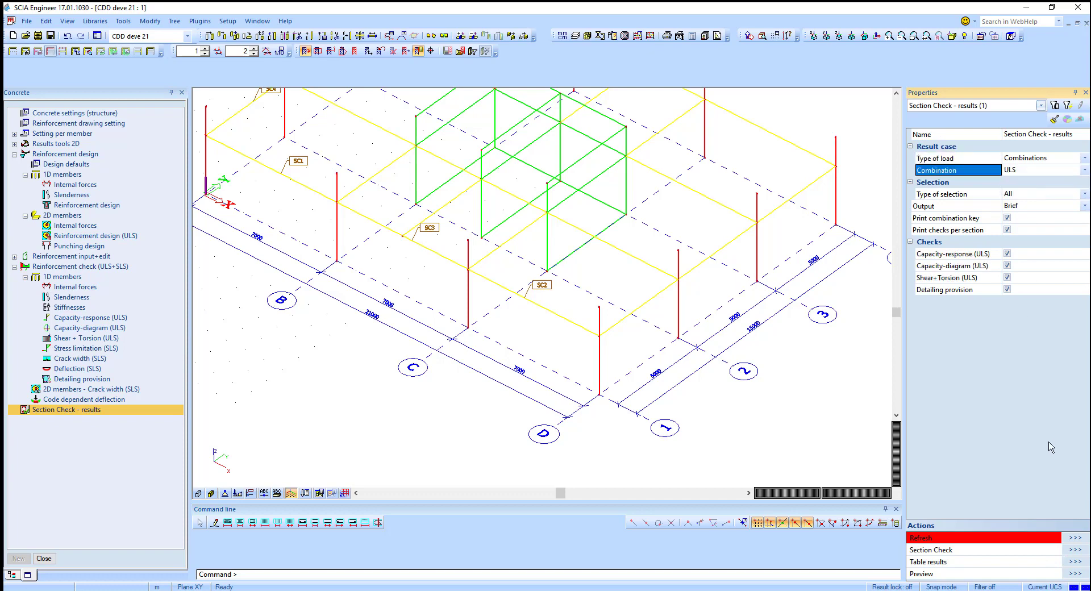
Step: Start a Section Check on the beam at section SC2, picking Section 8
{"action": "left_click", "coordinate": [1074, 550]}
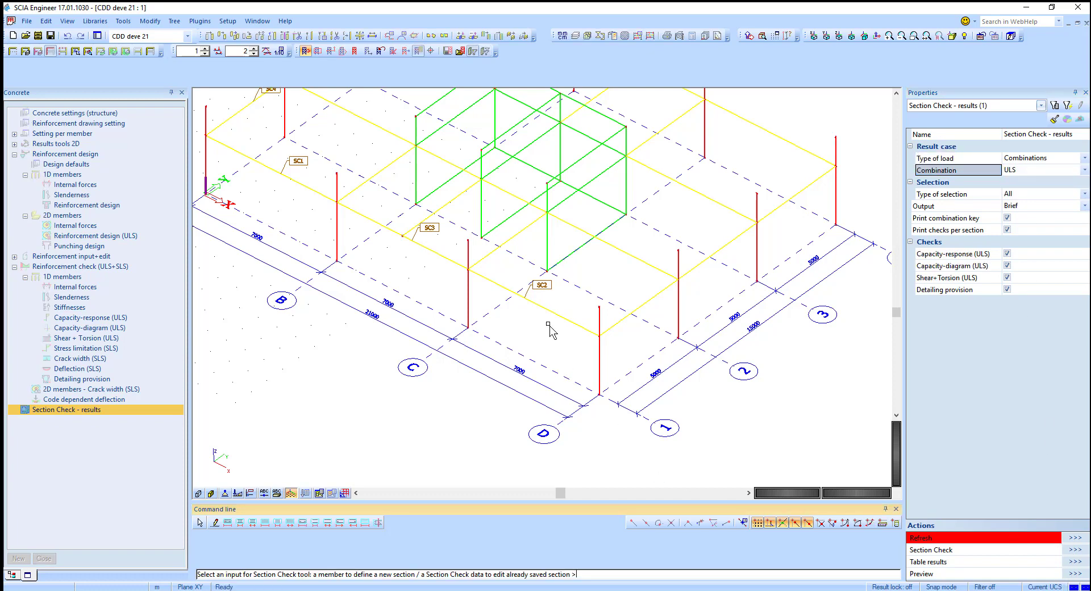
{"action": "left_click", "coordinate": [539, 306]}
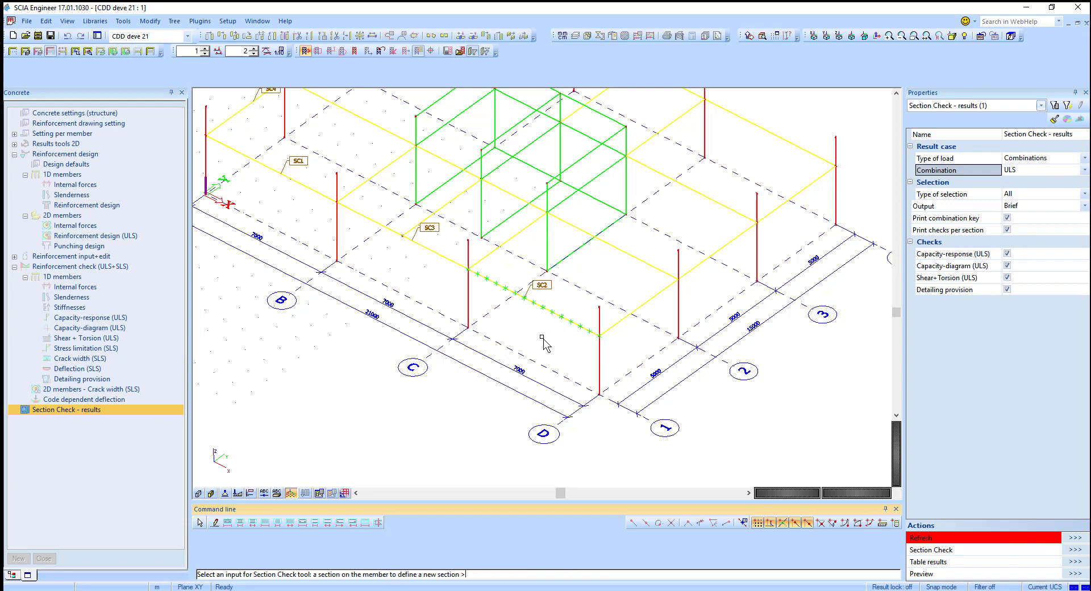
{"action": "left_click", "coordinate": [525, 297]}
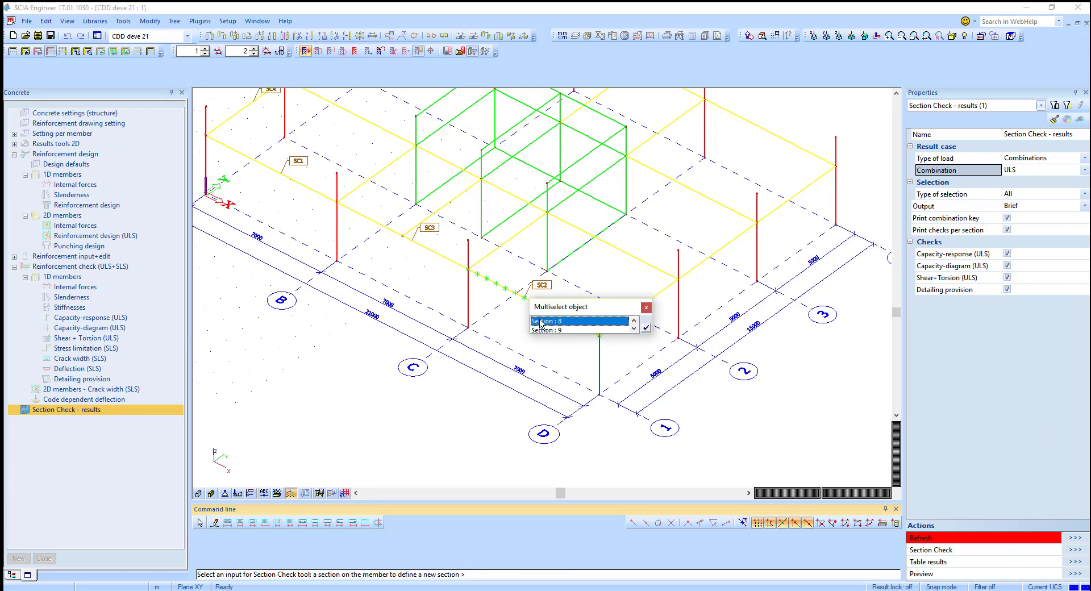
{"action": "left_click", "coordinate": [538, 321]}
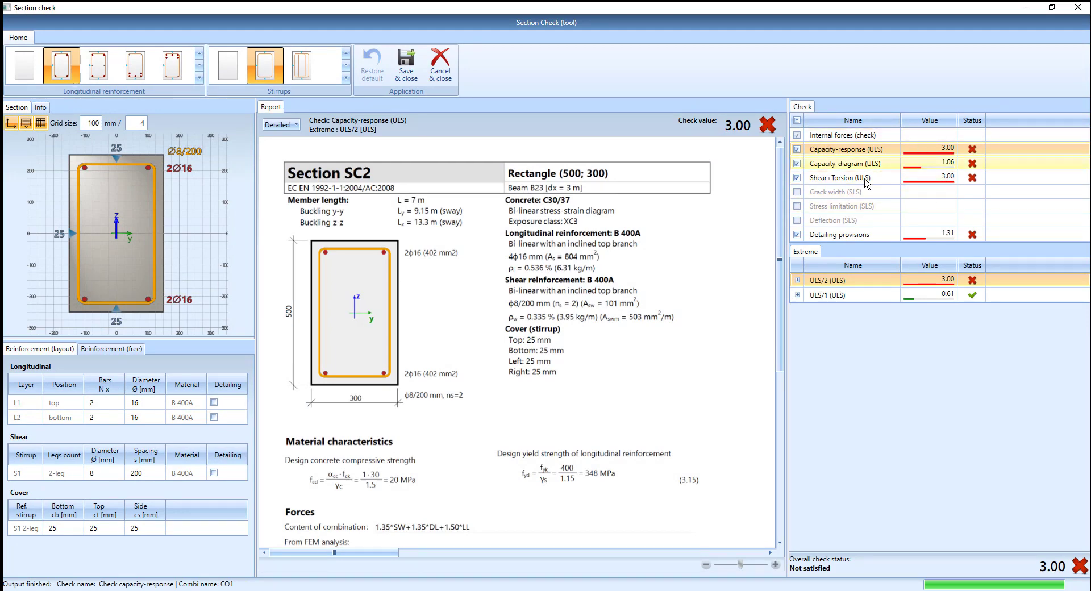
Step: Set the bottom longitudinal layer to 3 bars
{"action": "left_click", "coordinate": [115, 419]}
{"action": "type", "text": "3"}
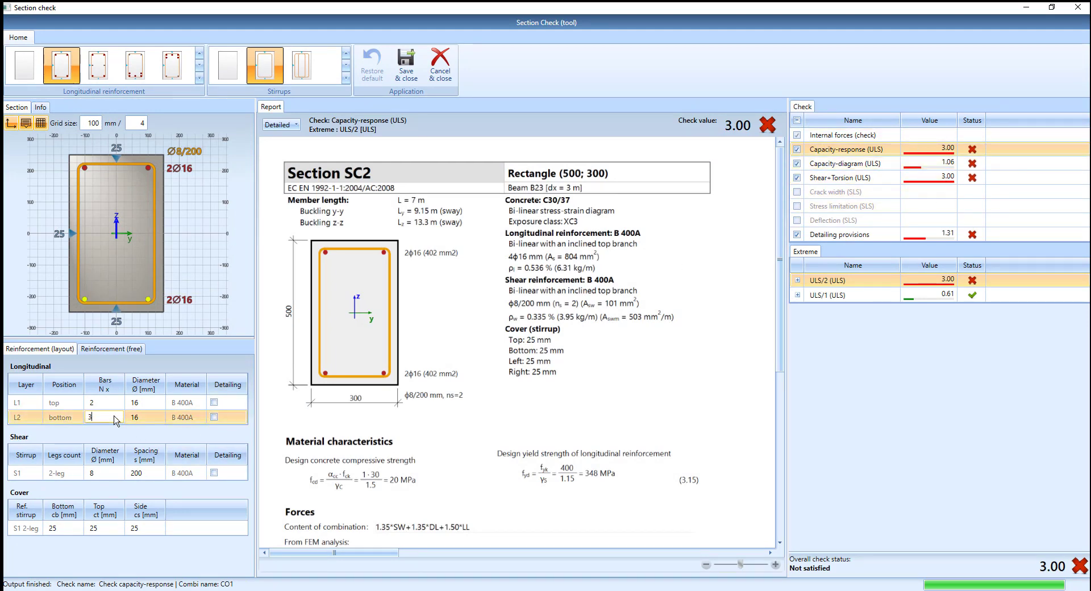
{"action": "key", "text": "Return"}
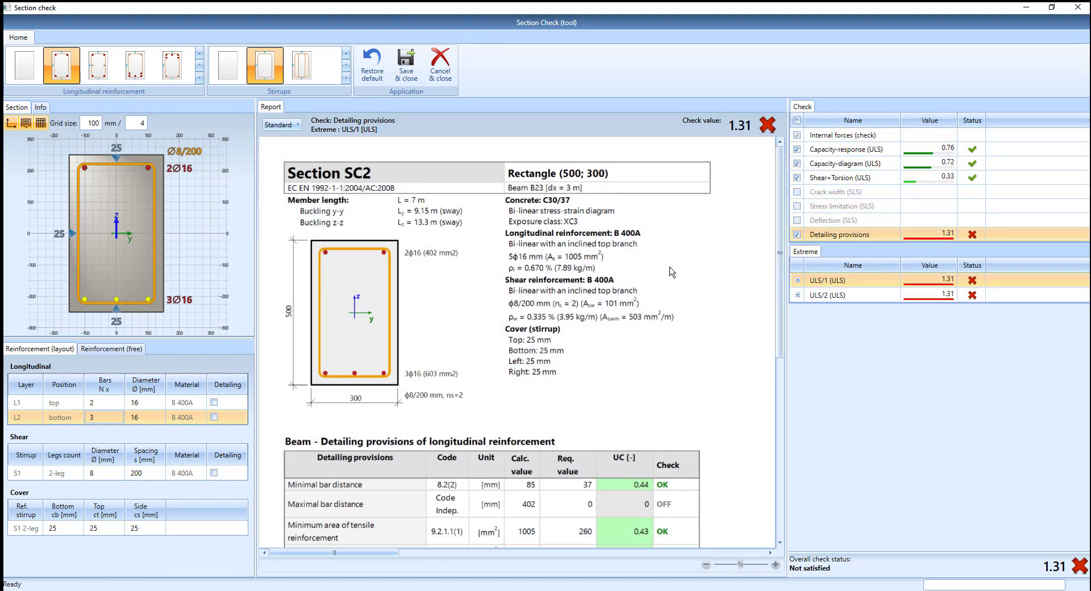
Step: Switch the longitudinal reinforcement to the template with one 12 mm side bar on each face
{"action": "scroll", "coordinate": [574, 290], "scroll_direction": "down", "scroll_amount": 2}
{"action": "scroll", "coordinate": [621, 463], "scroll_direction": "down", "scroll_amount": 1}
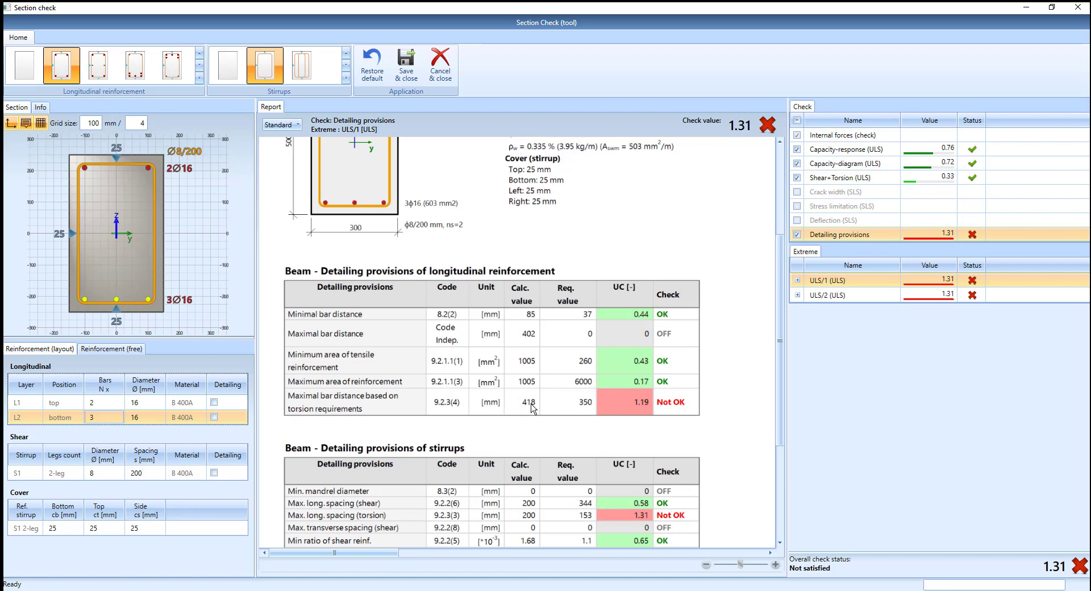
{"action": "left_click", "coordinate": [98, 61]}
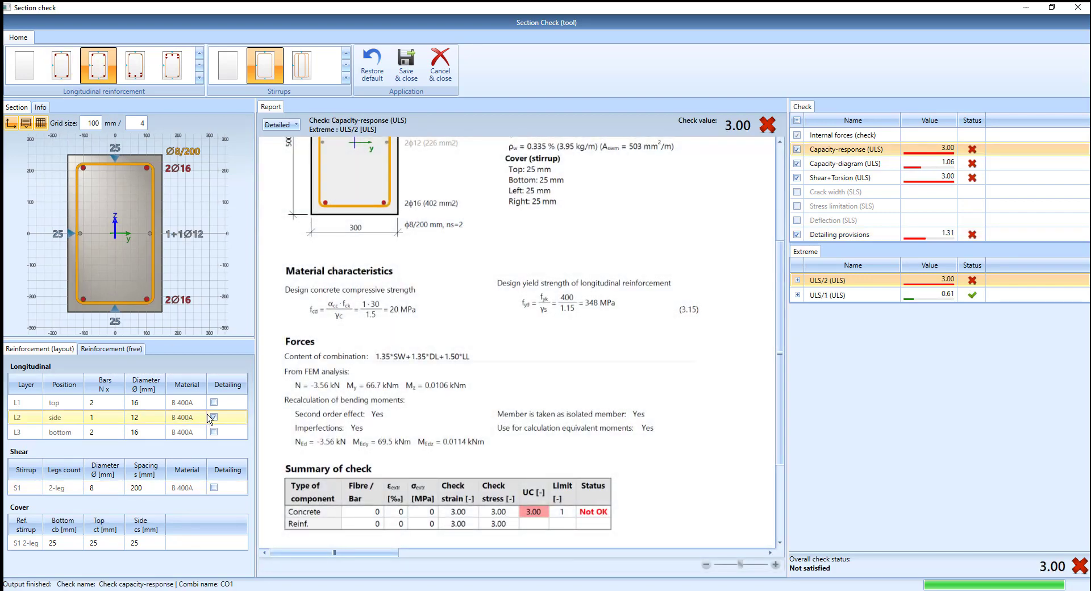
Step: Set the bottom longitudinal layer to 3 bars of 16 mm
{"action": "left_click", "coordinate": [115, 438]}
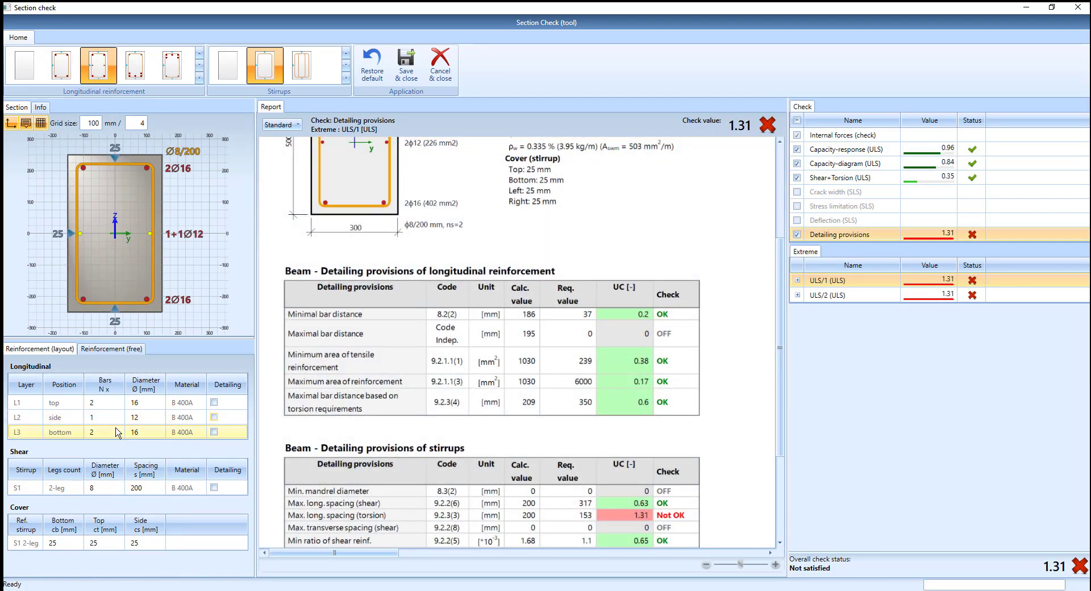
{"action": "left_click", "coordinate": [113, 435]}
{"action": "type", "text": "3"}
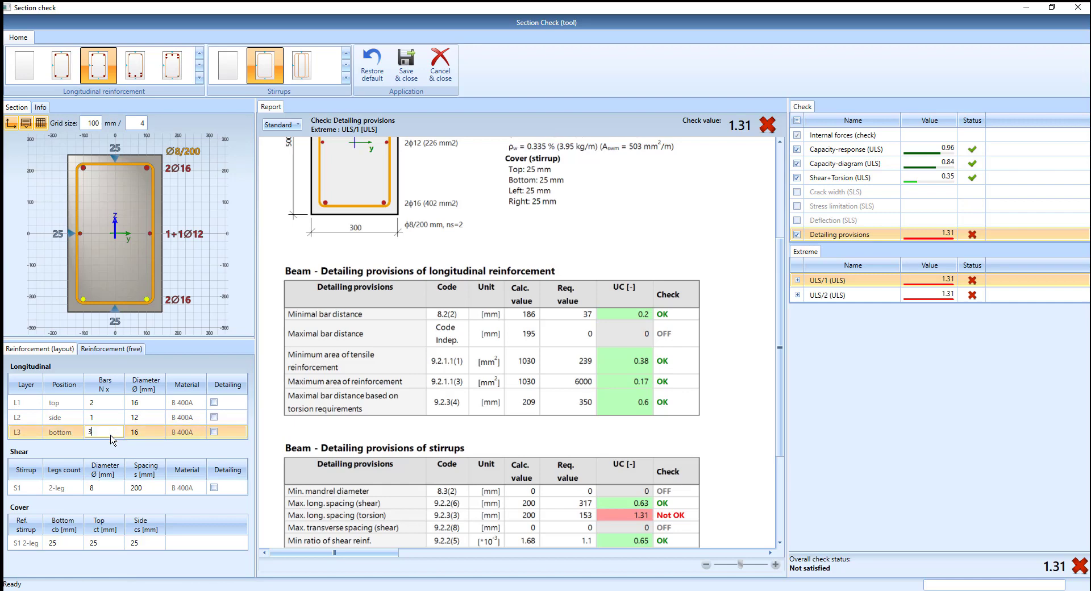
{"action": "left_click", "coordinate": [384, 393]}
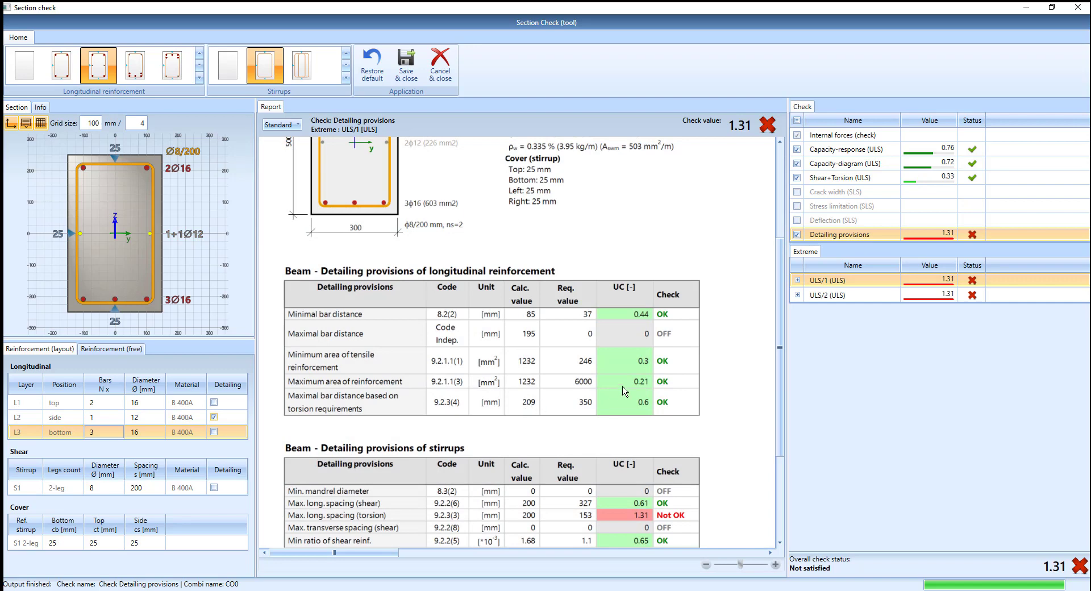
Step: Set the stirrup spacing to 150 mm and save the section check
{"action": "scroll", "coordinate": [625, 395], "scroll_direction": "down", "scroll_amount": 2}
{"action": "scroll", "coordinate": [595, 483], "scroll_direction": "down", "scroll_amount": 1}
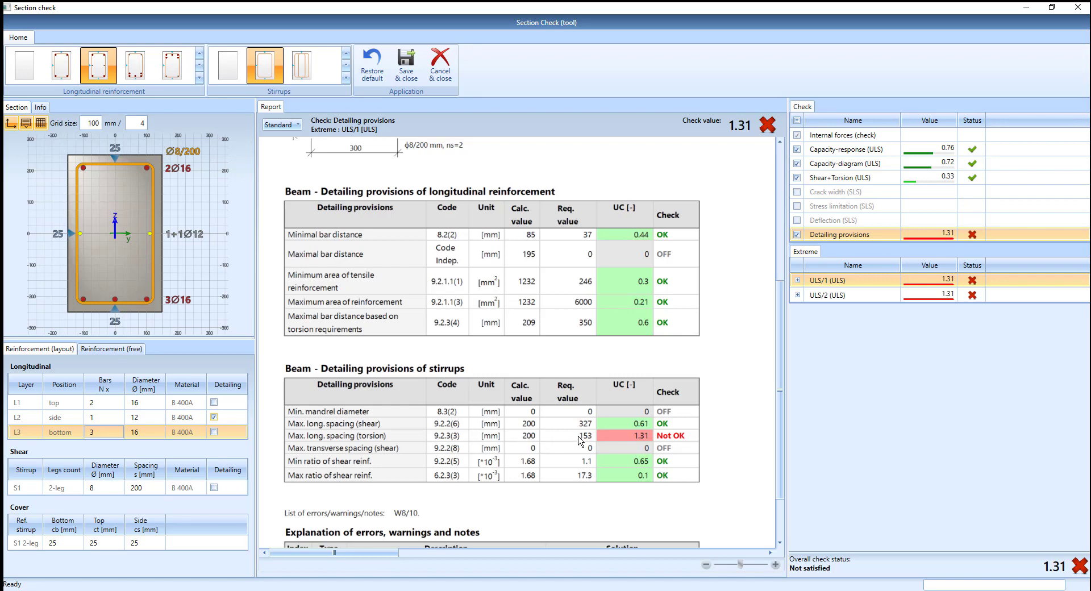
{"action": "left_click", "coordinate": [158, 489]}
{"action": "left_click", "coordinate": [159, 488]}
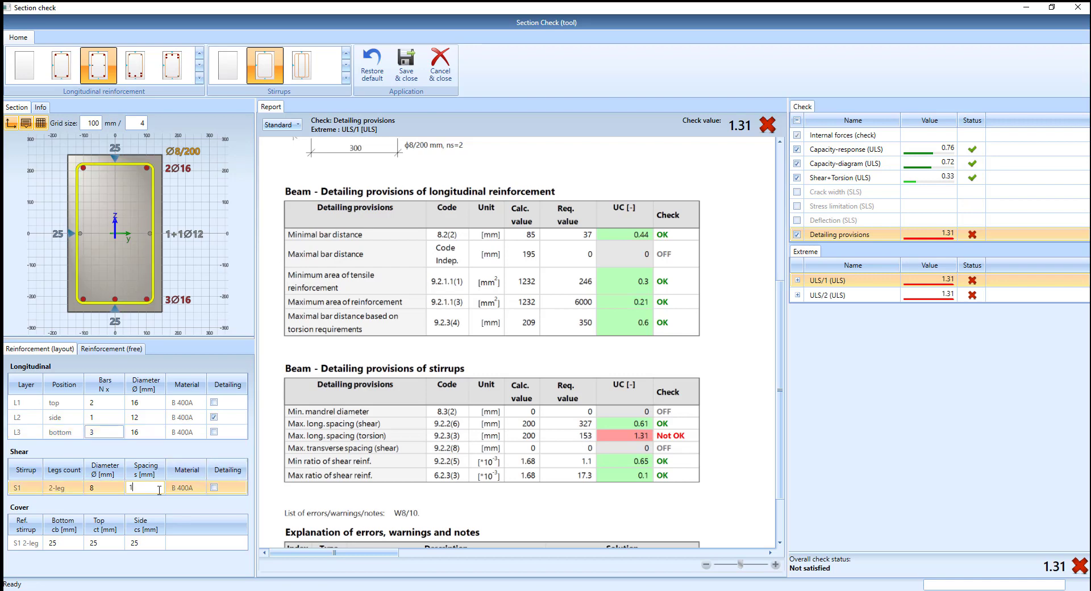
{"action": "type", "text": "150"}
{"action": "key", "text": "Return"}
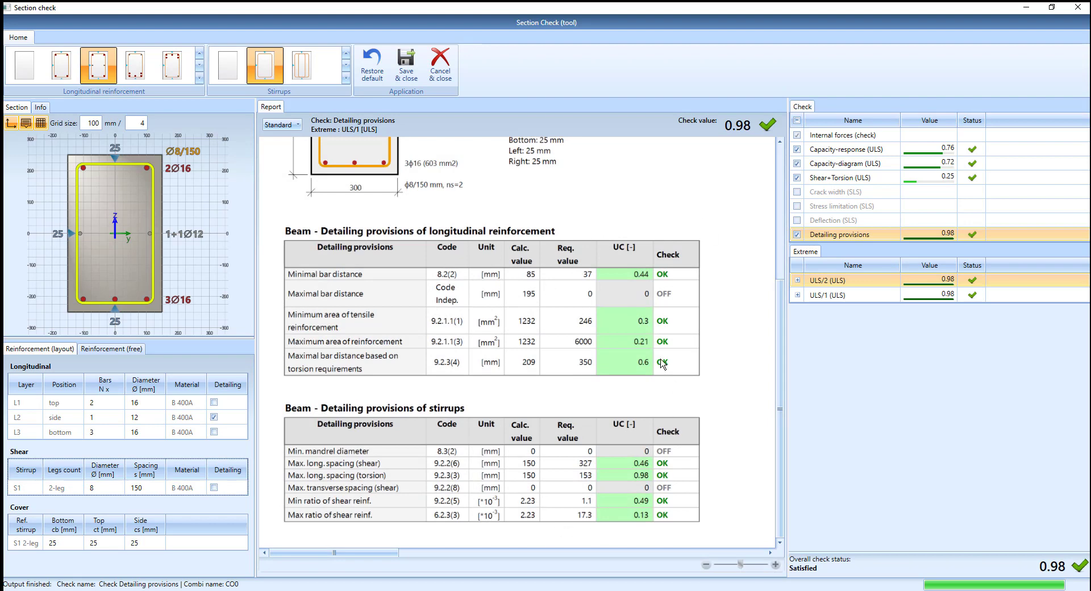
{"action": "left_click", "coordinate": [406, 64]}
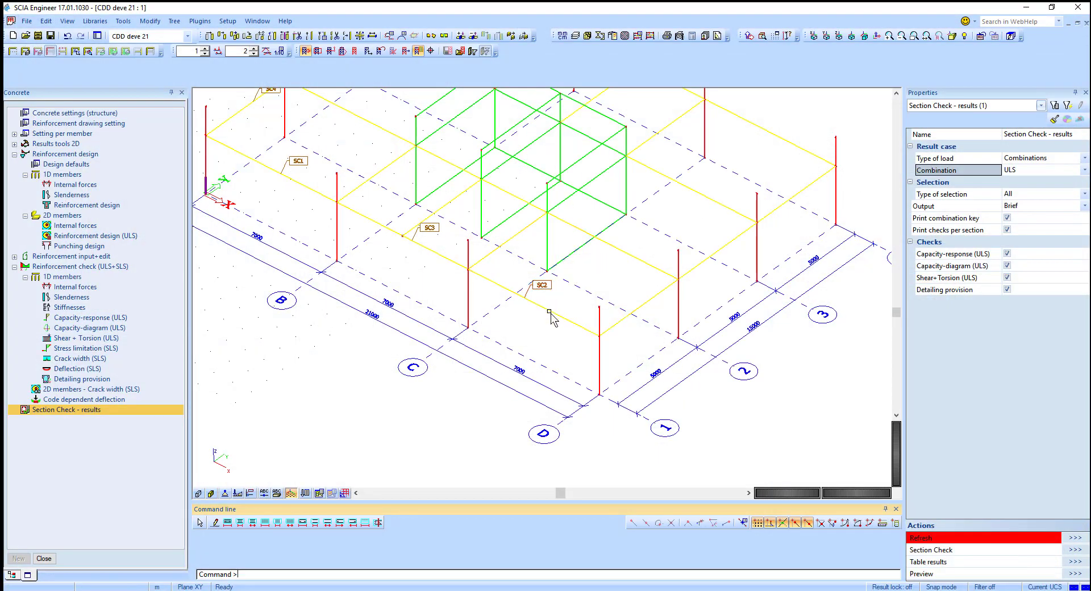
Step: Refresh the ULS section check results for all sections in the model
{"action": "middle_click_drag", "start_coordinate": [543, 289], "coordinate": [549, 311]}
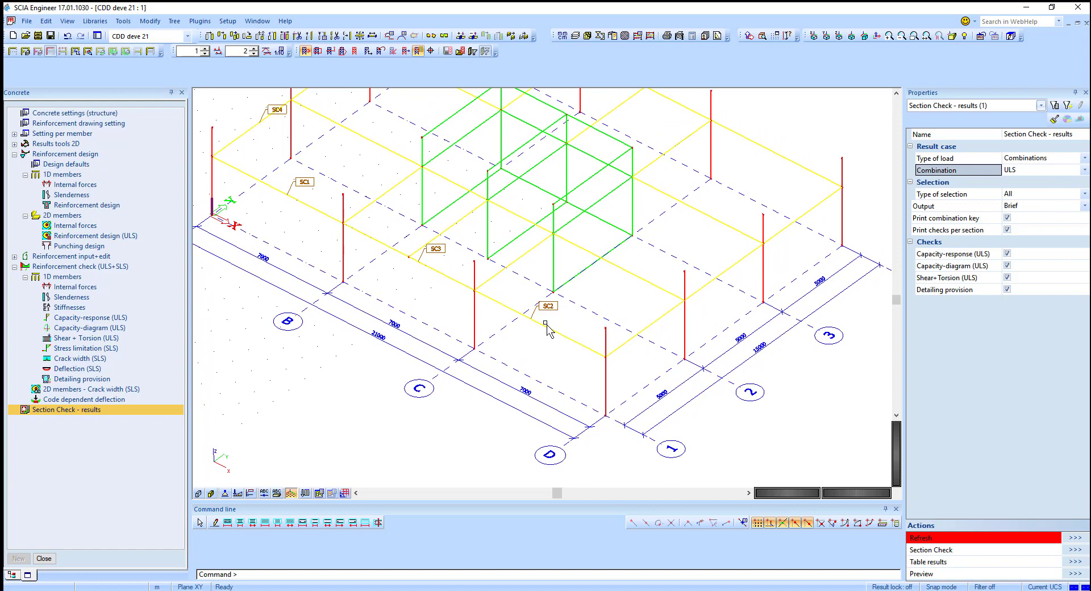
{"action": "left_click", "coordinate": [547, 307]}
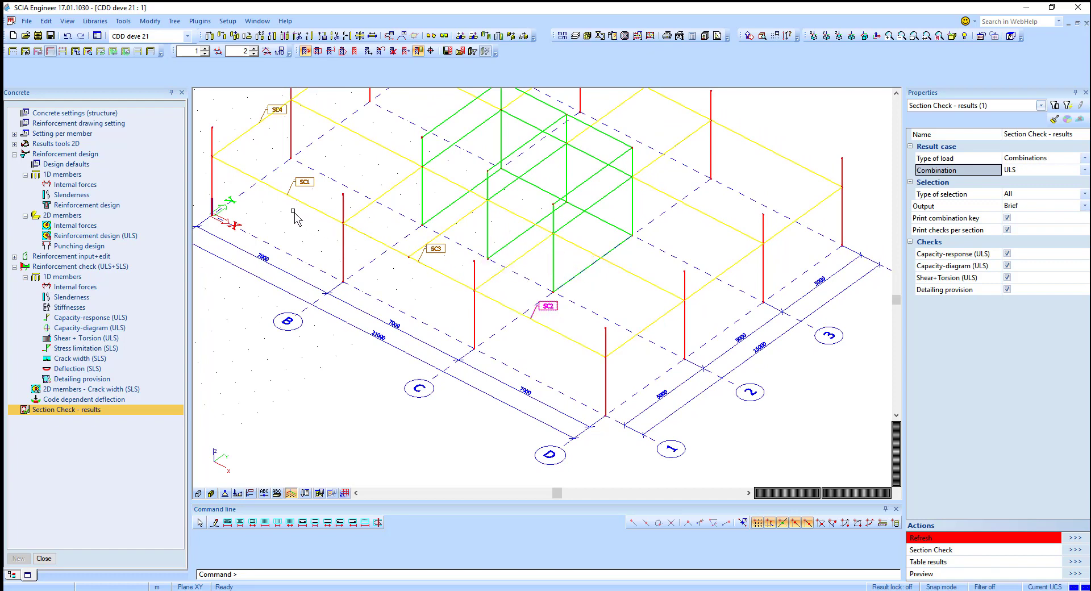
{"action": "key", "text": "Escape"}
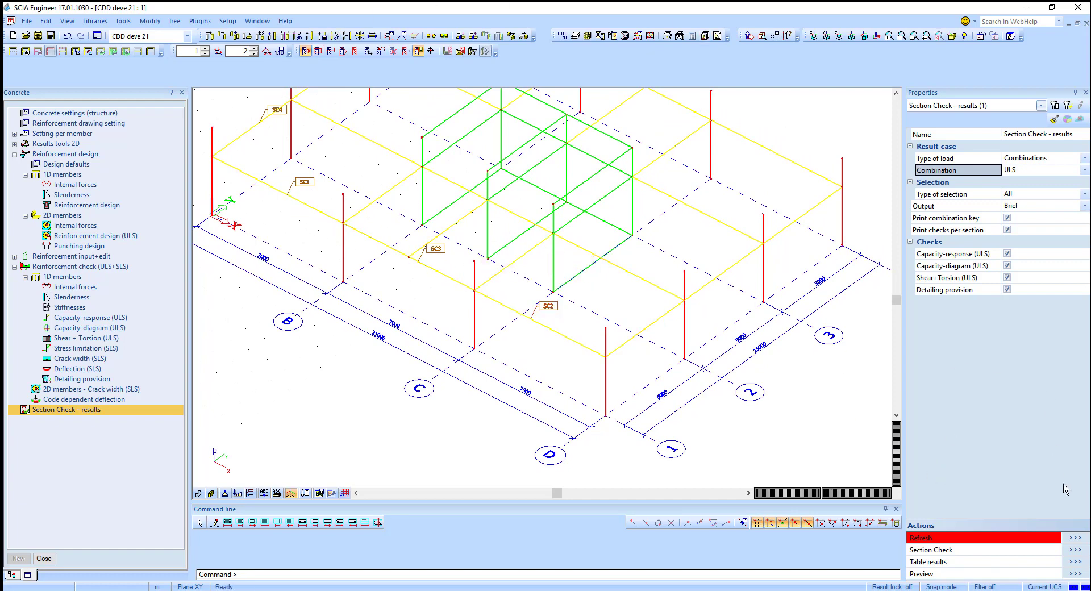
{"action": "left_click", "coordinate": [1074, 538]}
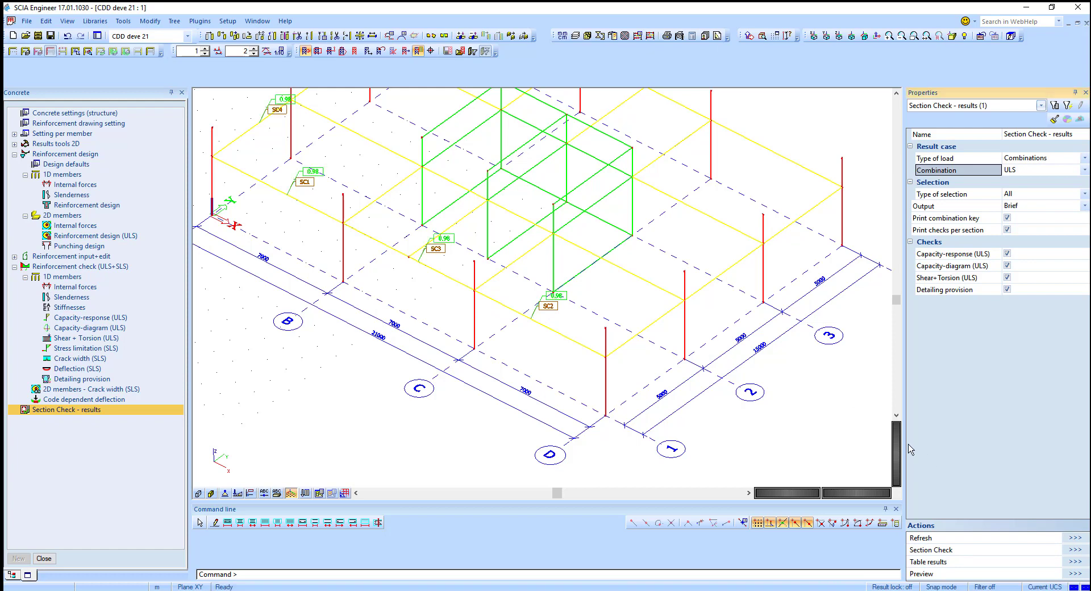
Step: Switch the section check results to SLS combinations and refresh
{"action": "right_click_drag", "start_coordinate": [548, 359], "coordinate": [564, 403], "text": "ctrl"}
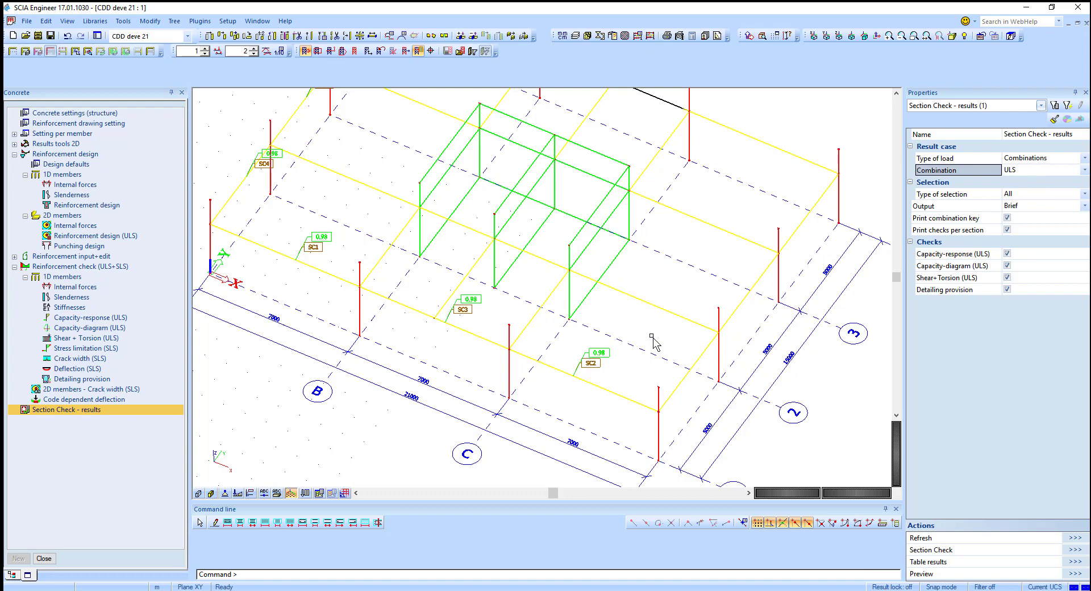
{"action": "left_click", "coordinate": [1021, 171]}
{"action": "left_click", "coordinate": [1017, 189]}
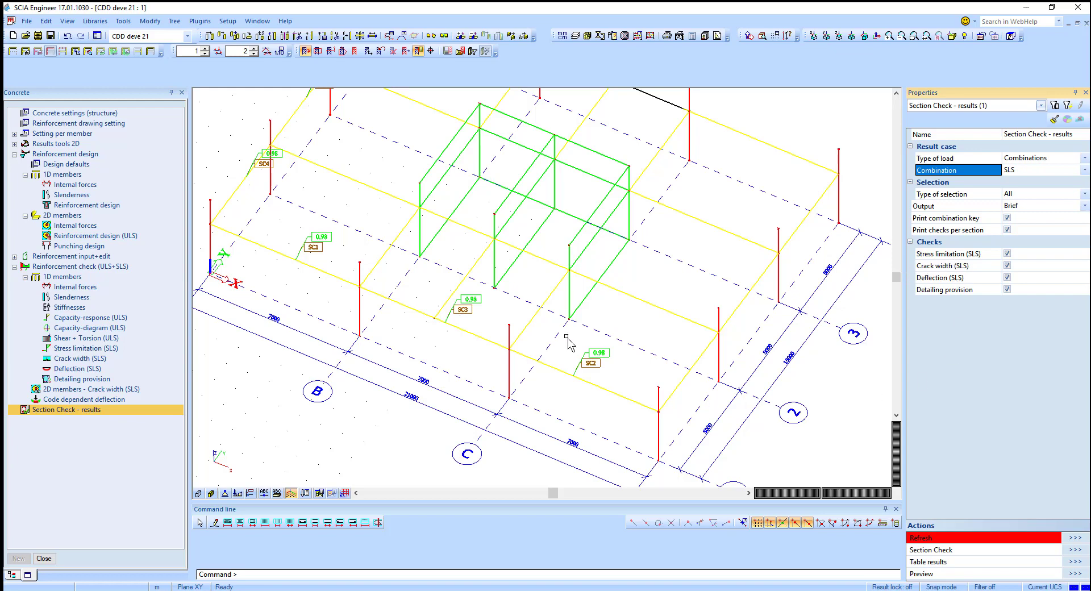
{"action": "left_click", "coordinate": [1073, 538]}
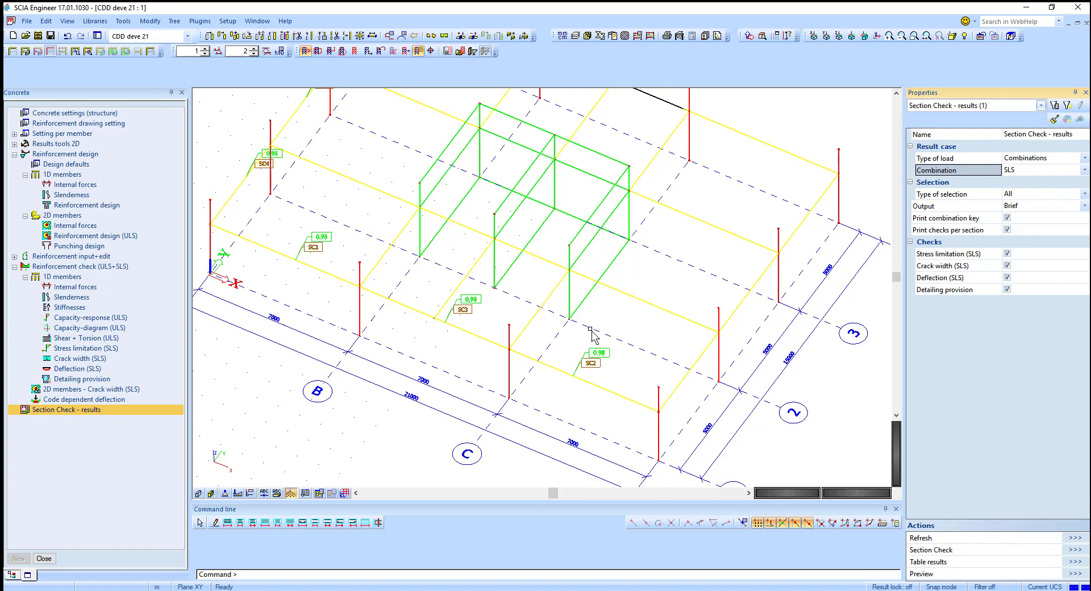
Step: Switch to the open project punching SF_MA
{"action": "scroll", "coordinate": [588, 315], "scroll_direction": "down", "scroll_amount": 3}
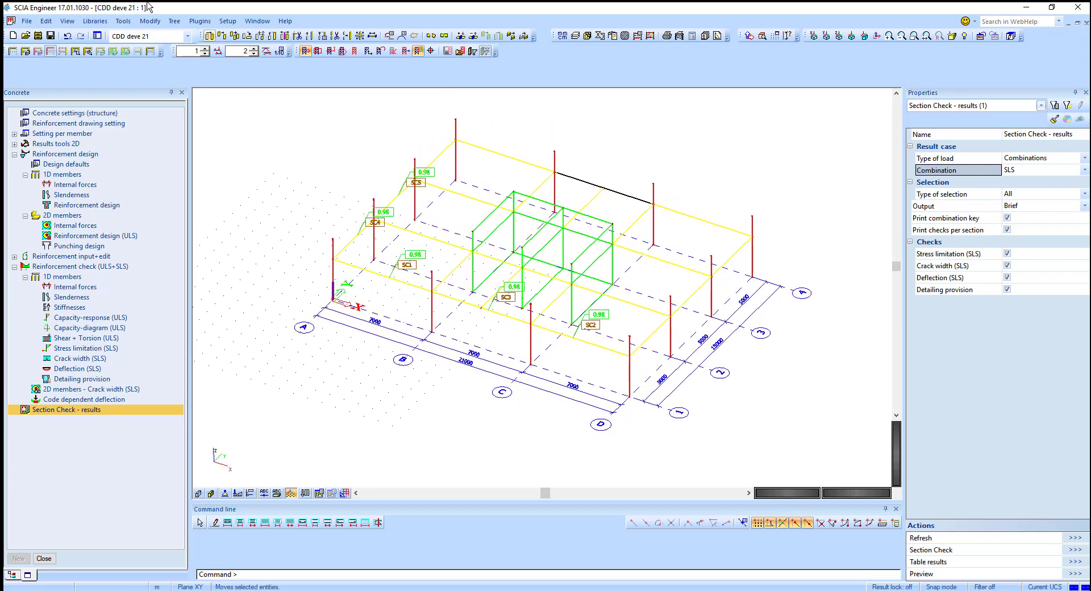
{"action": "left_click", "coordinate": [167, 38]}
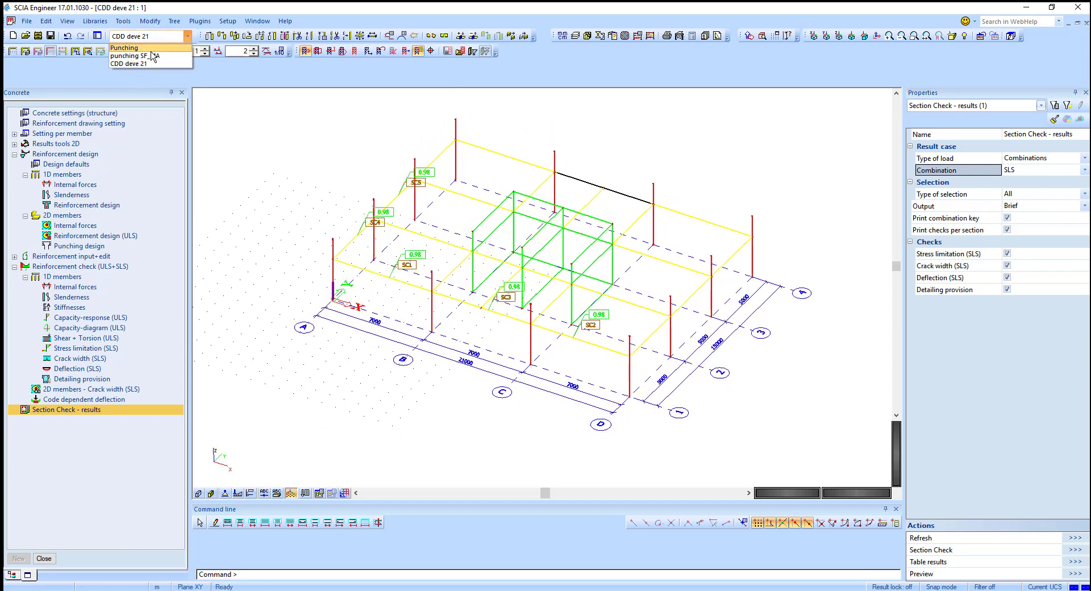
{"action": "left_click", "coordinate": [129, 55]}
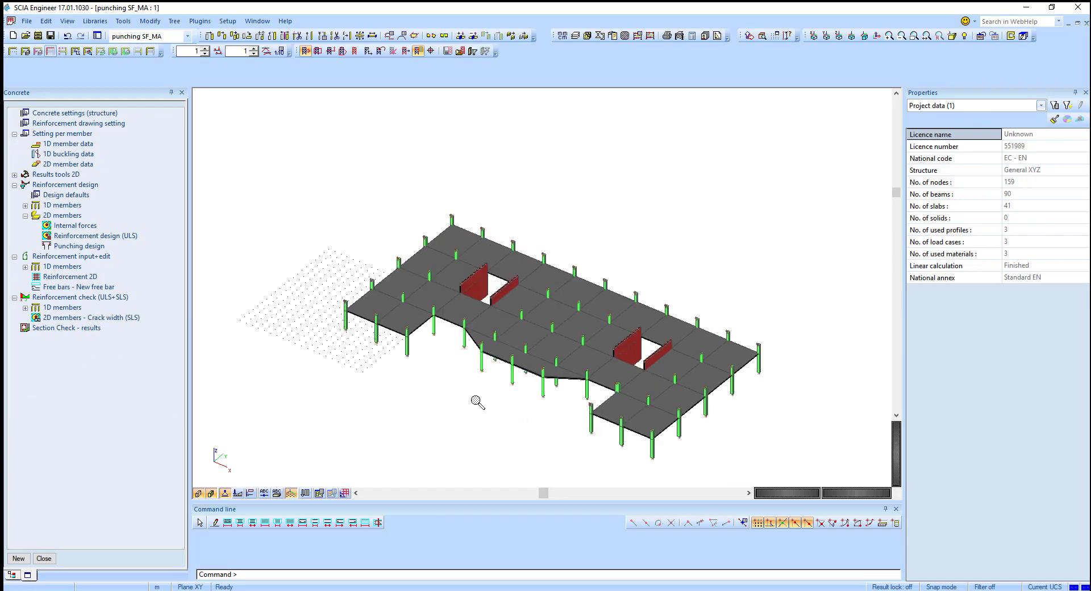
Step: Show the 2D members' ULS reinforcement design for the slabs in top view and refresh
{"action": "right_click_drag", "start_coordinate": [482, 404], "coordinate": [474, 409], "text": "ctrl"}
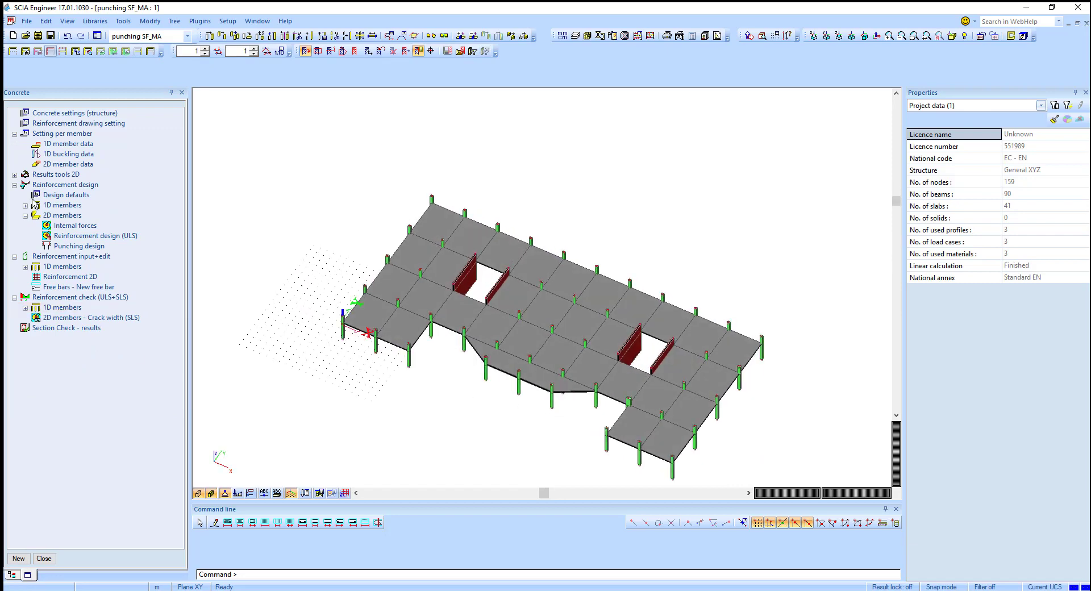
{"action": "double_click", "coordinate": [95, 238]}
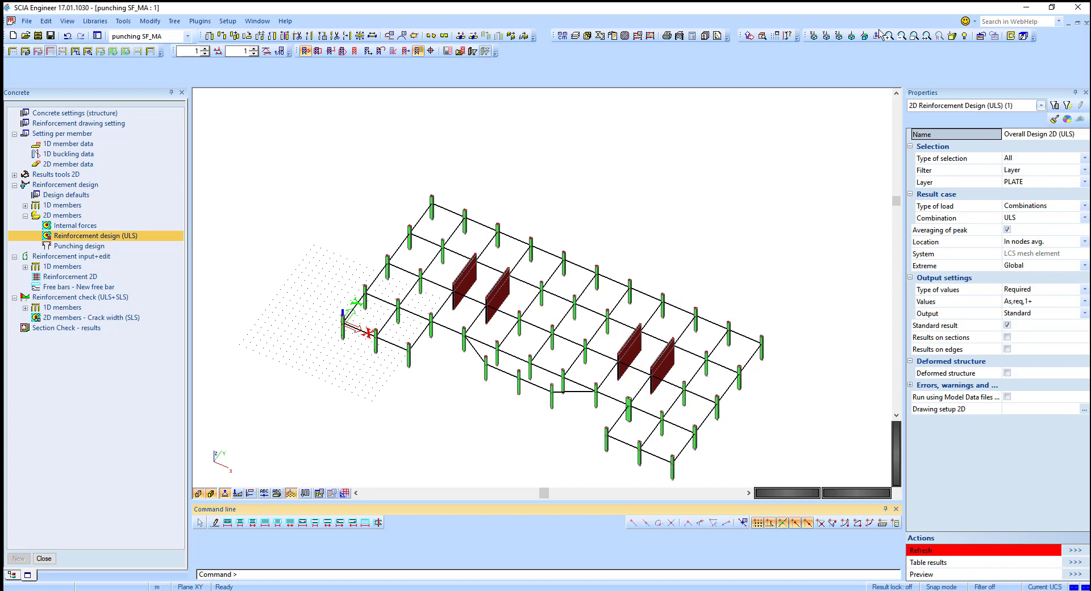
{"action": "left_click", "coordinate": [838, 36]}
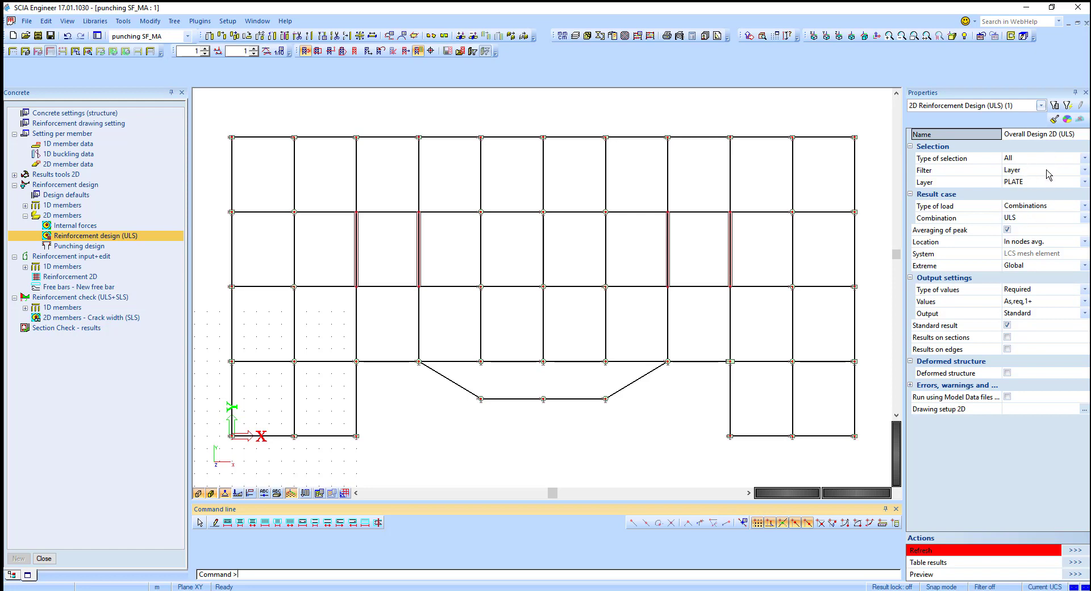
{"action": "left_click", "coordinate": [1076, 550]}
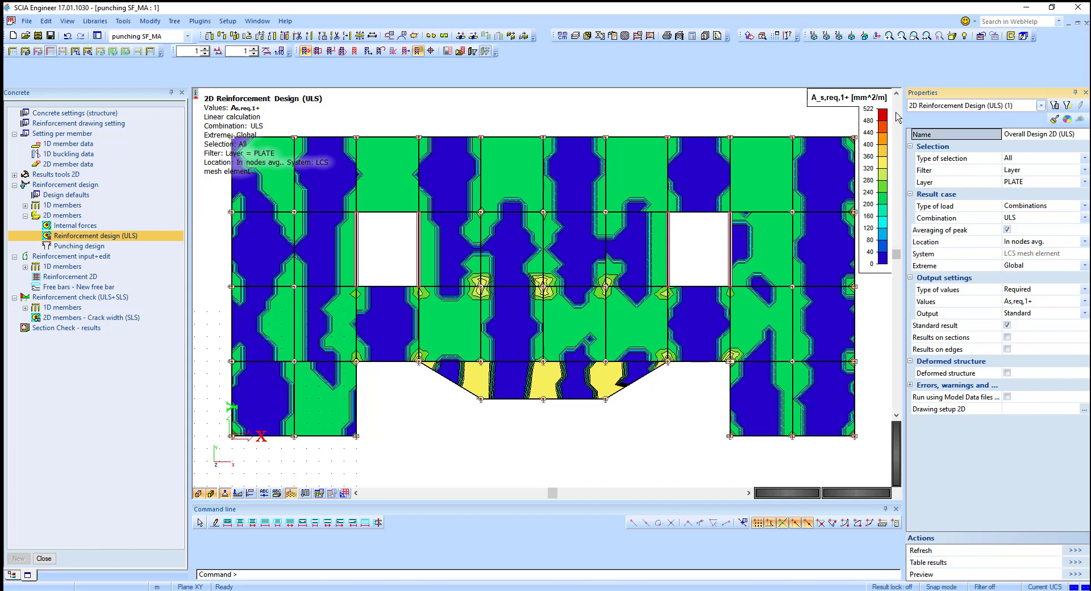
Step: Display the required top reinforcement As,req,2+ on the slabs and refresh
{"action": "left_click", "coordinate": [1029, 302]}
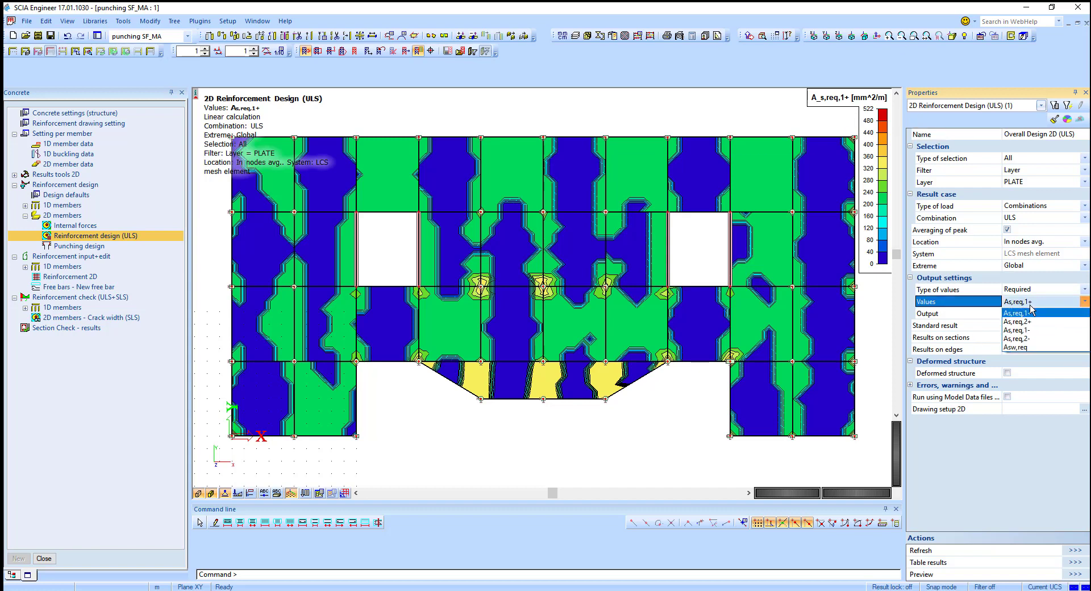
{"action": "left_click", "coordinate": [1032, 321]}
{"action": "left_click", "coordinate": [1076, 550]}
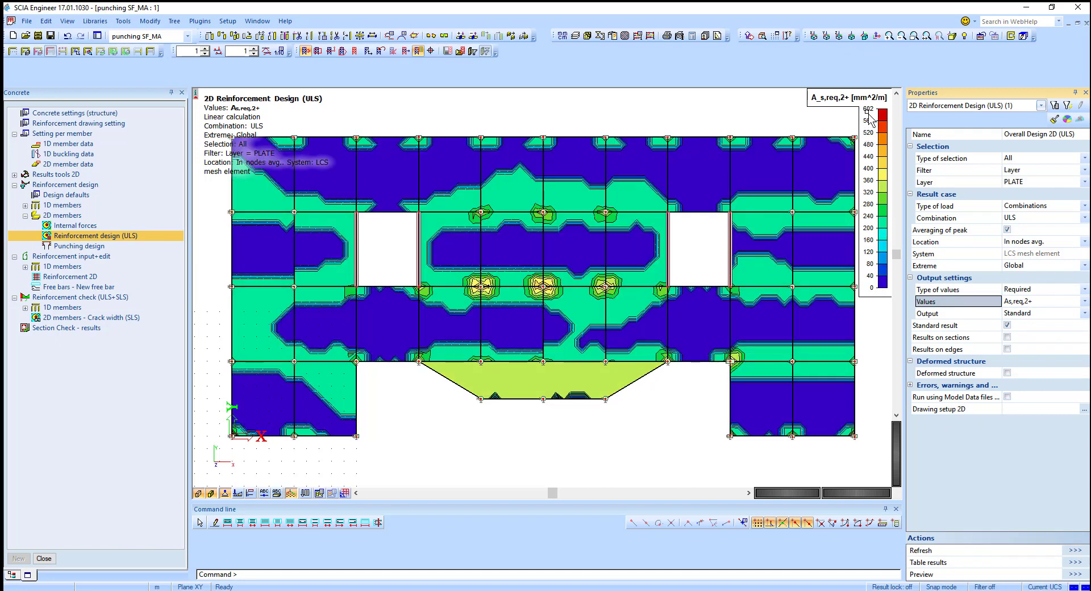
Step: Display the required bottom reinforcement As,req,1- on the slabs and refresh
{"action": "left_click", "coordinate": [1028, 304]}
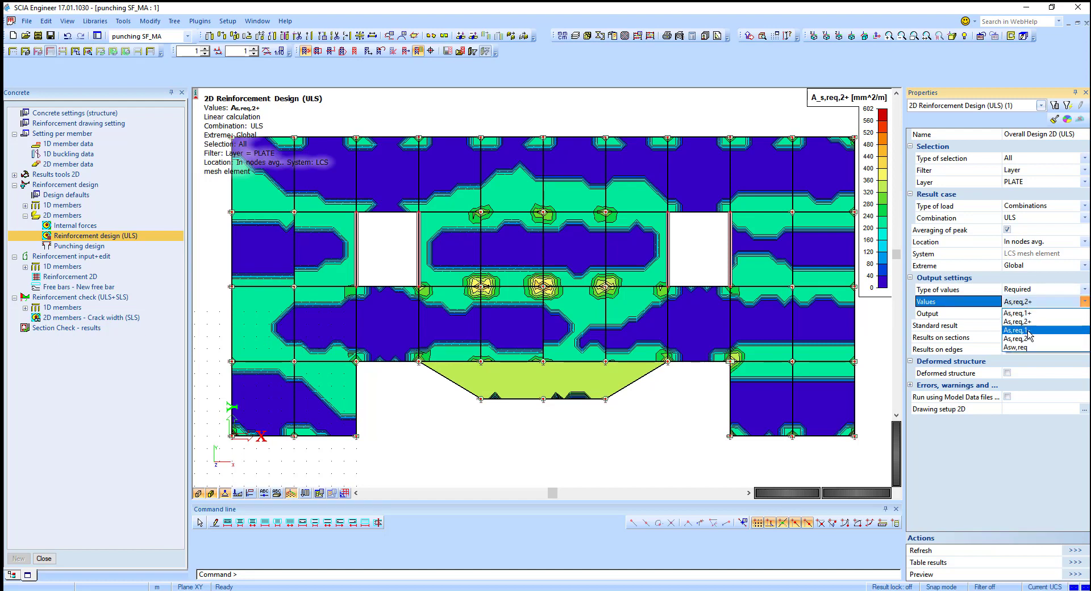
{"action": "left_click", "coordinate": [1029, 335]}
{"action": "left_click", "coordinate": [1074, 552]}
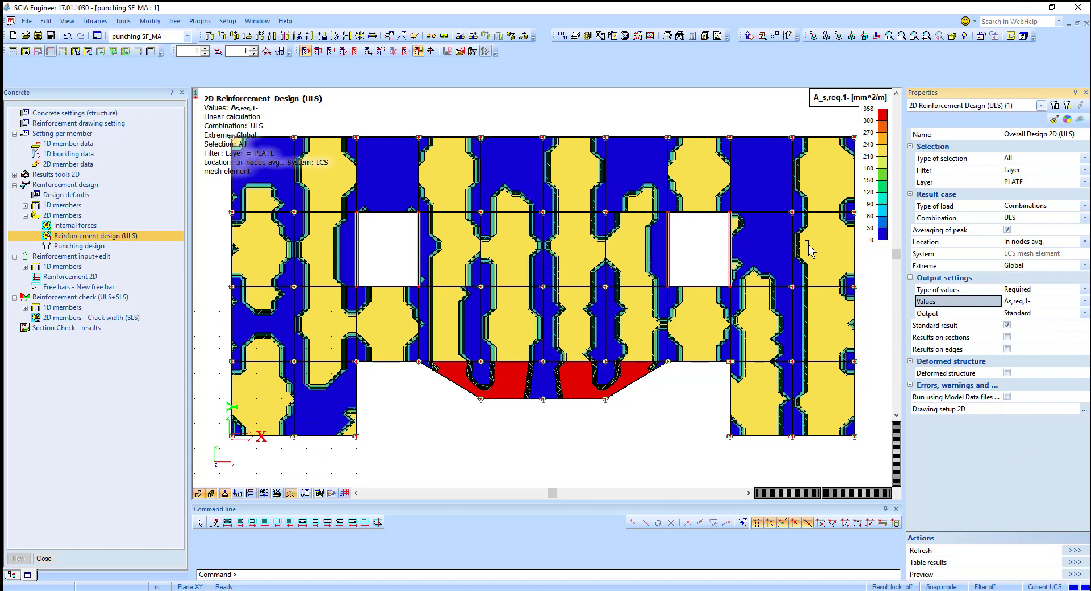
Step: Display the required bottom reinforcement As,req,2- on the slabs, refresh, and inspect the lower slab region
{"action": "left_click", "coordinate": [1039, 304]}
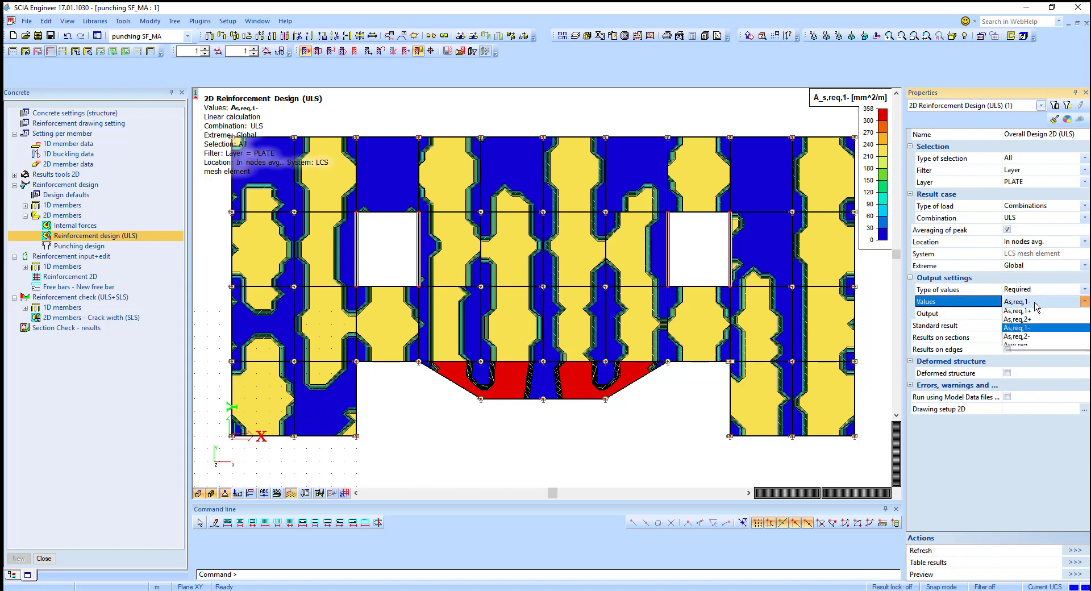
{"action": "left_click", "coordinate": [1034, 345]}
{"action": "left_click", "coordinate": [1073, 552]}
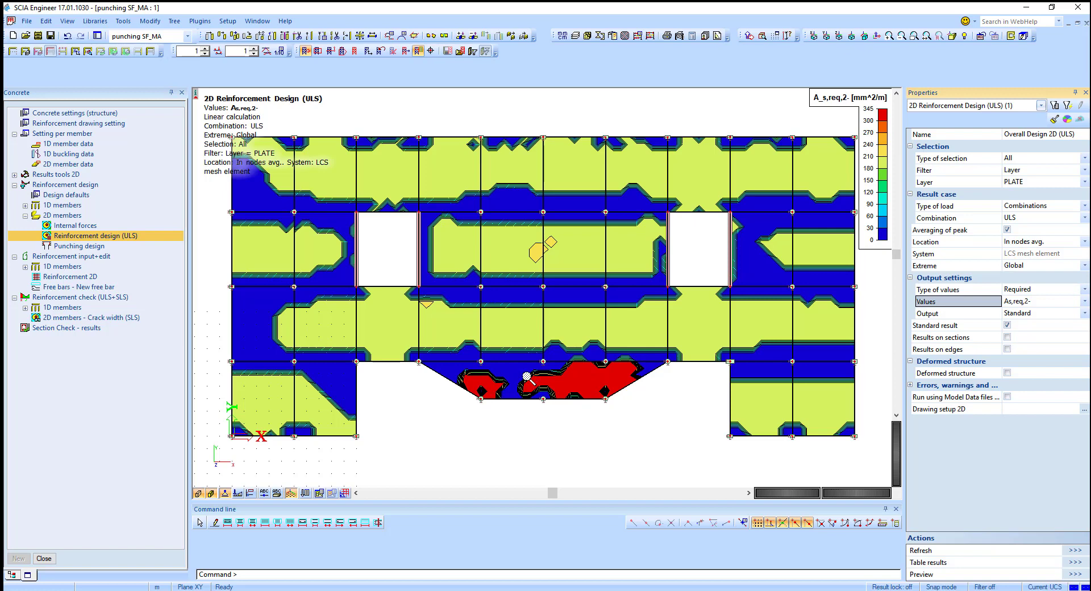
{"action": "scroll", "coordinate": [529, 385], "scroll_direction": "up", "scroll_amount": 3}
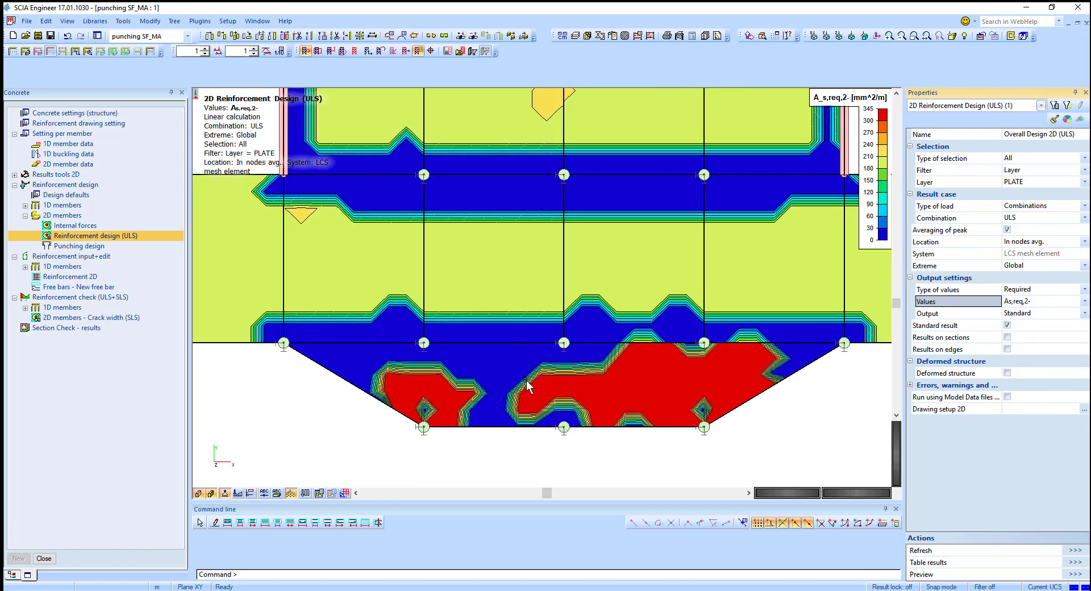
{"action": "scroll", "coordinate": [527, 392], "scroll_direction": "up", "scroll_amount": 2}
{"action": "scroll", "coordinate": [528, 390], "scroll_direction": "down", "scroll_amount": 5}
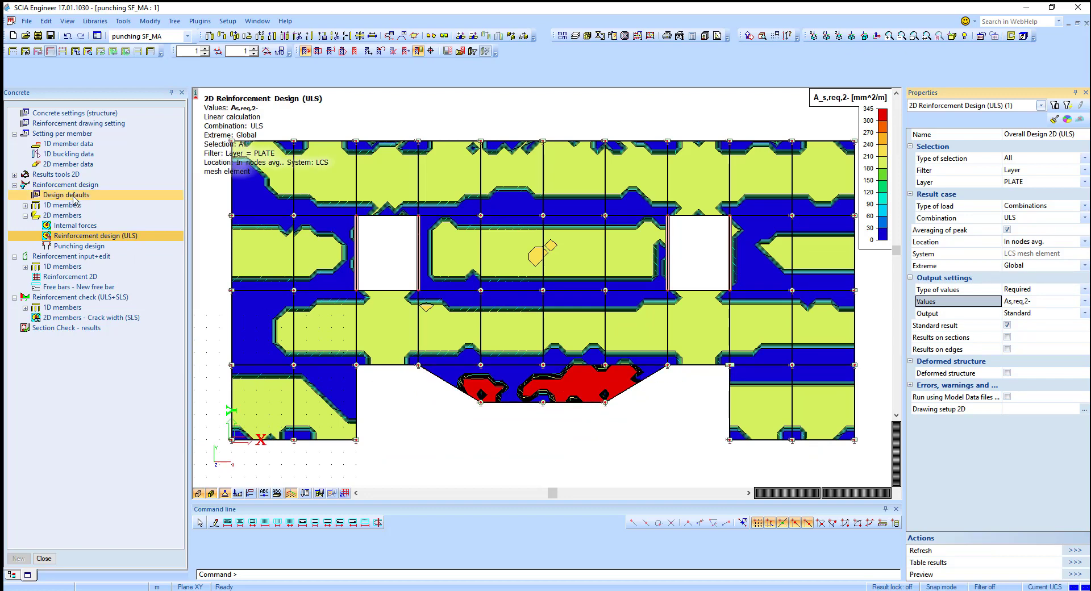
Step: Open the design defaults and enable a template of provided reinforcement for plates and shells
{"action": "double_click", "coordinate": [74, 196]}
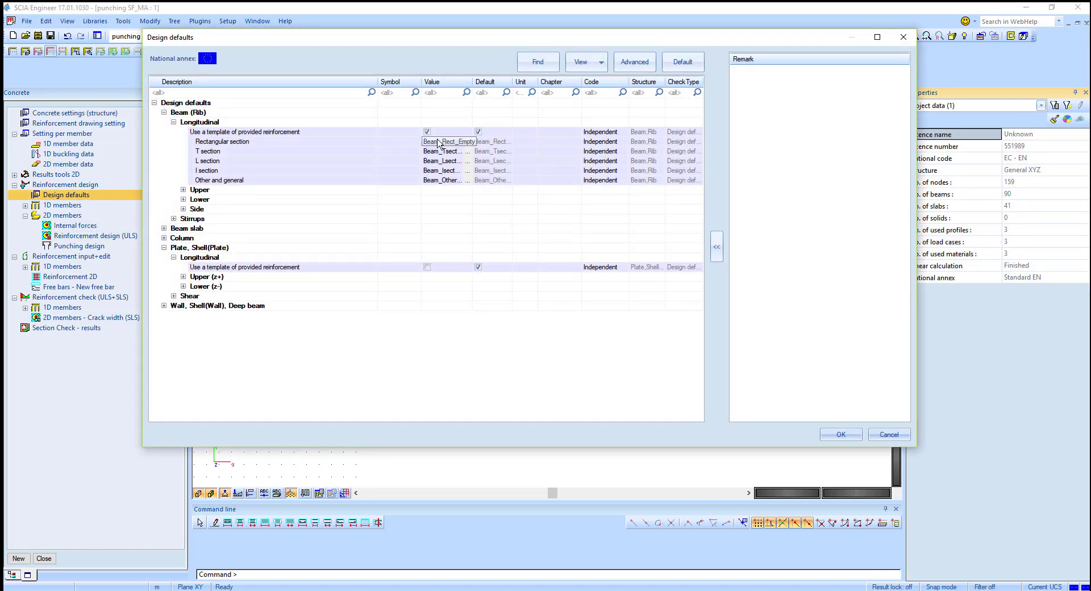
{"action": "left_click", "coordinate": [466, 143]}
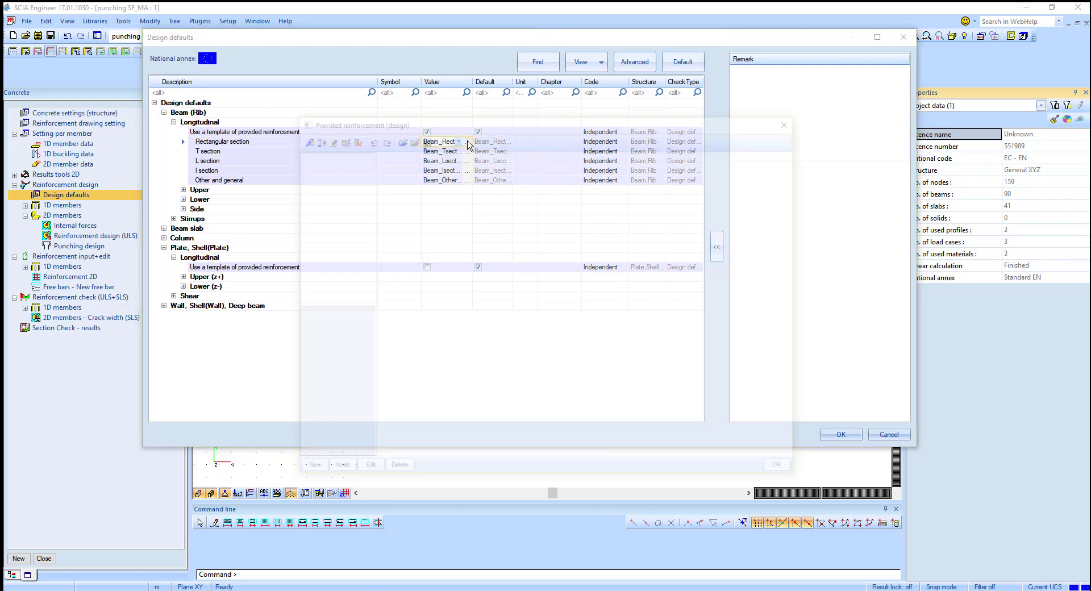
{"action": "left_click", "coordinate": [793, 119]}
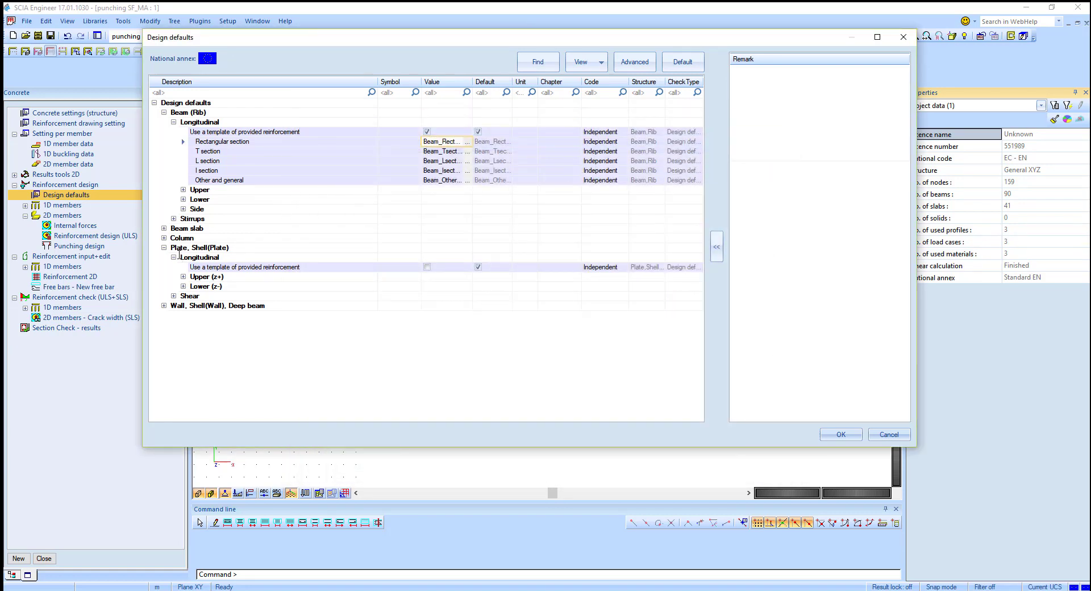
{"action": "left_click", "coordinate": [428, 267]}
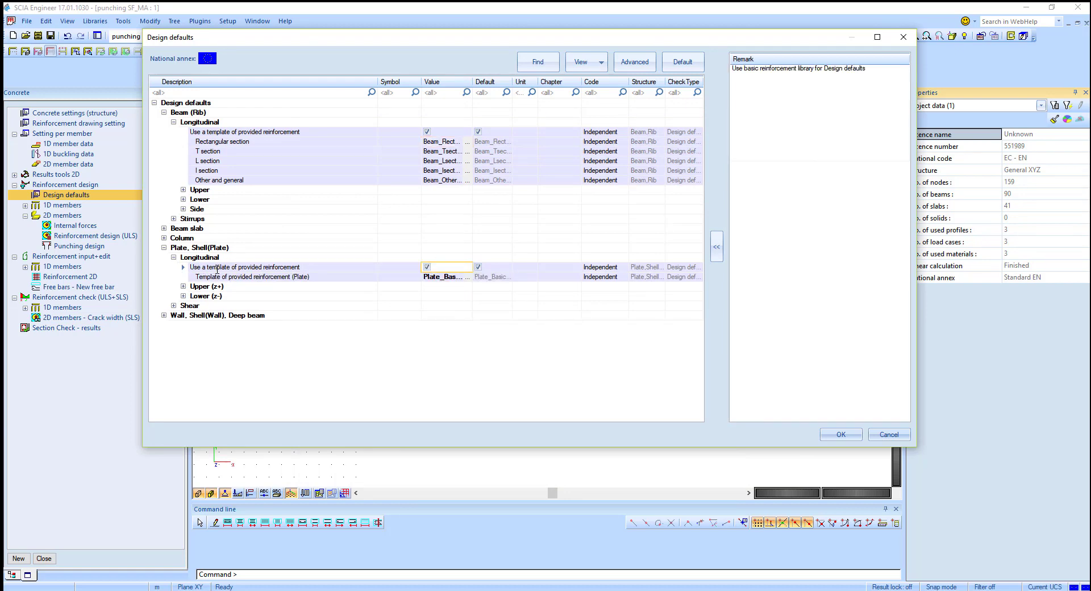
Step: Open the plate provided-reinforcement template library and edit the Plate_Basic_AddListDiam_Both template
{"action": "left_click", "coordinate": [449, 277]}
{"action": "left_click", "coordinate": [467, 278]}
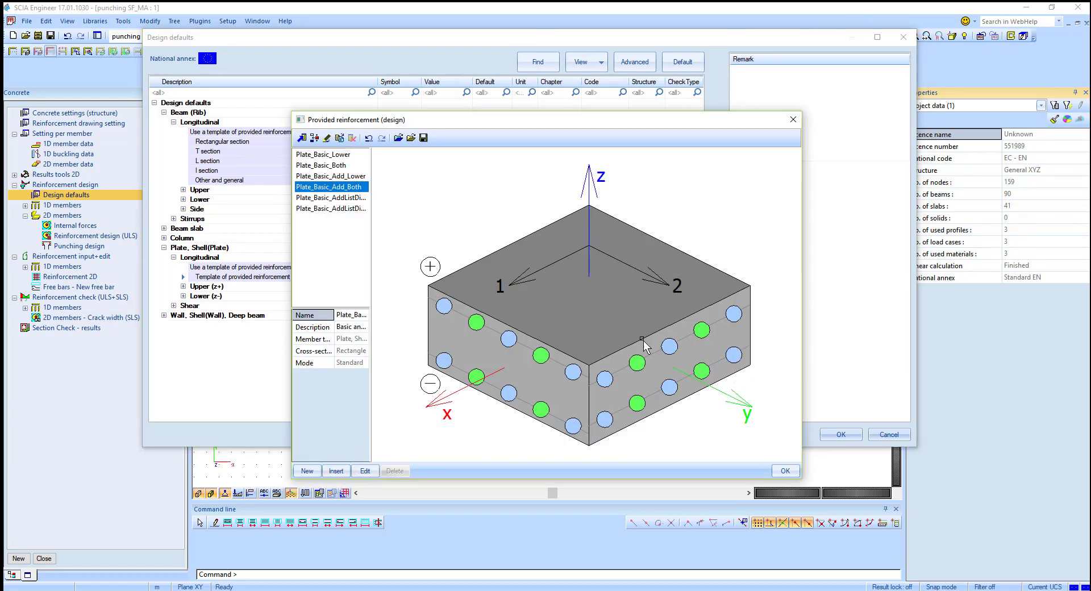
{"action": "left_click", "coordinate": [330, 154]}
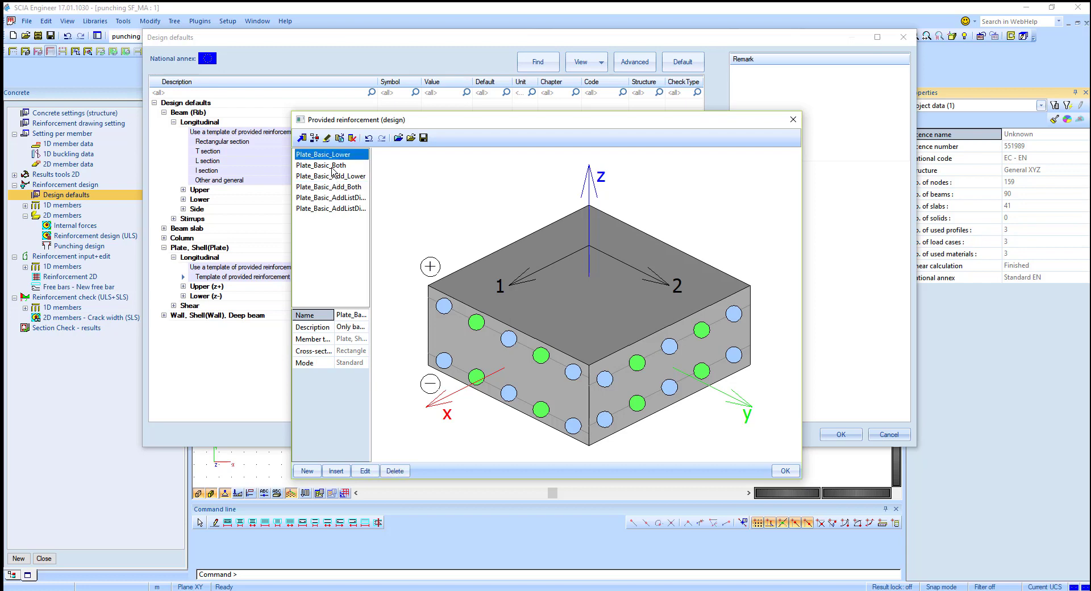
{"action": "left_click", "coordinate": [333, 165]}
{"action": "left_click", "coordinate": [331, 176]}
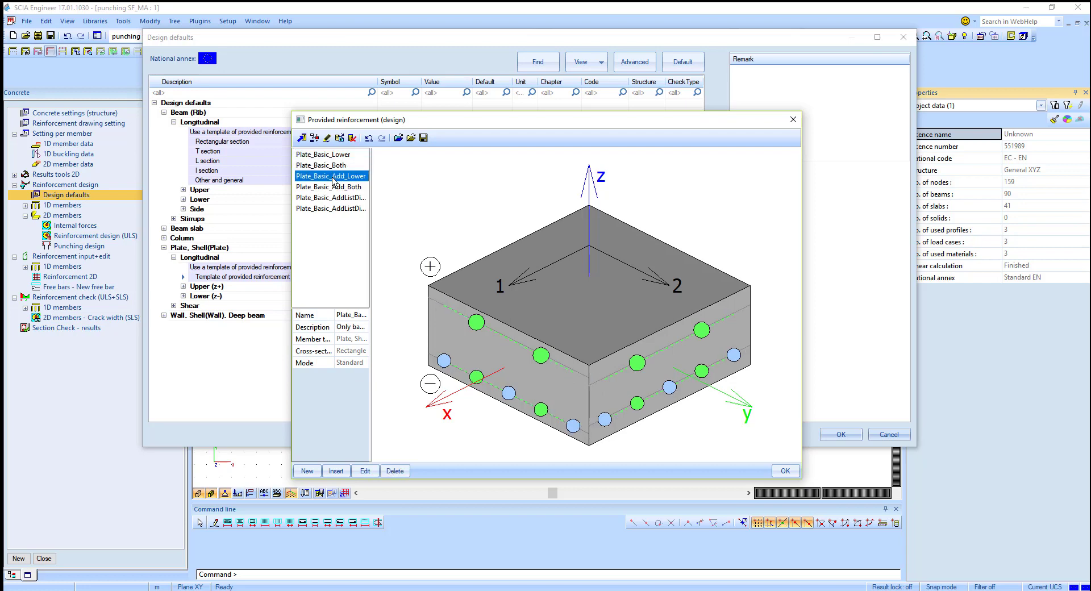
{"action": "left_click", "coordinate": [332, 187]}
{"action": "left_click", "coordinate": [333, 197]}
{"action": "left_click", "coordinate": [334, 208]}
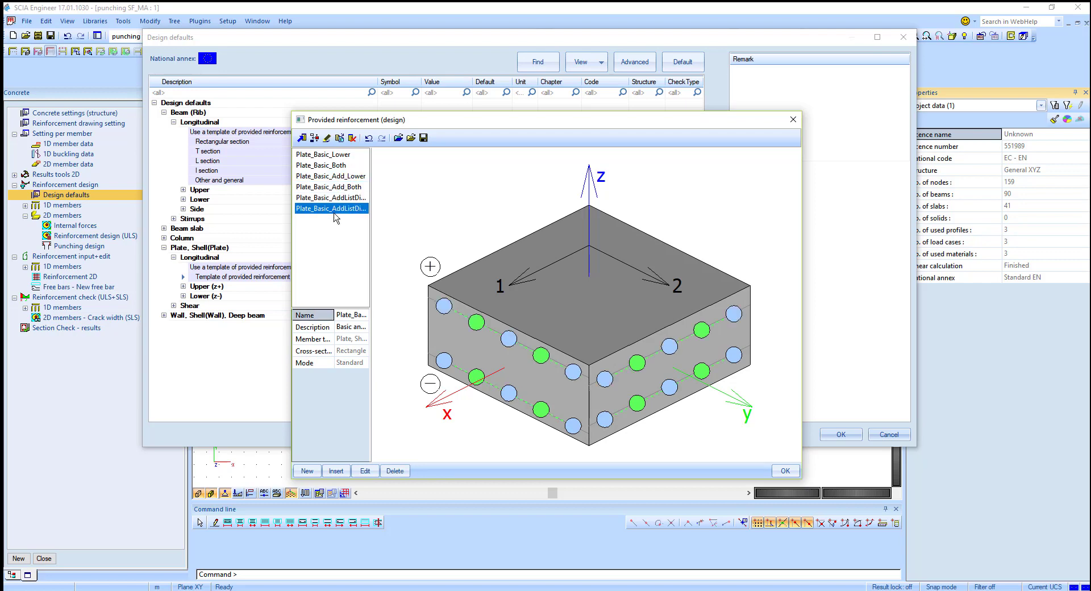
{"action": "left_click", "coordinate": [366, 470]}
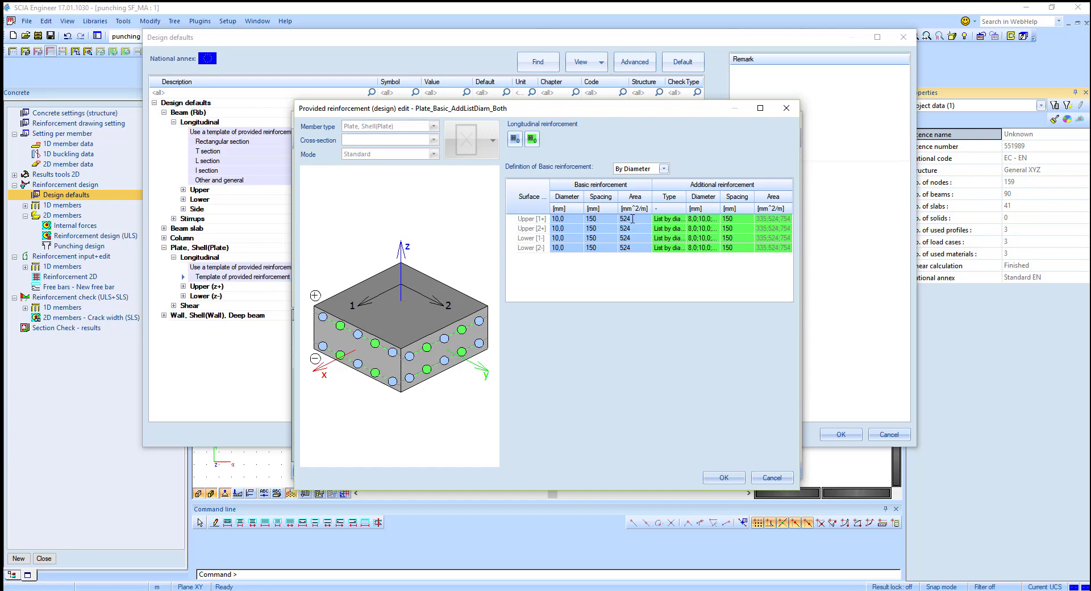
Step: Set the basic reinforcement spacing of the upper 1+ and 2+ layers to 0
{"action": "left_click", "coordinate": [602, 219]}
{"action": "type", "text": "0"}
{"action": "left_click", "coordinate": [610, 227]}
{"action": "type", "text": "0"}
{"action": "left_click", "coordinate": [609, 238]}
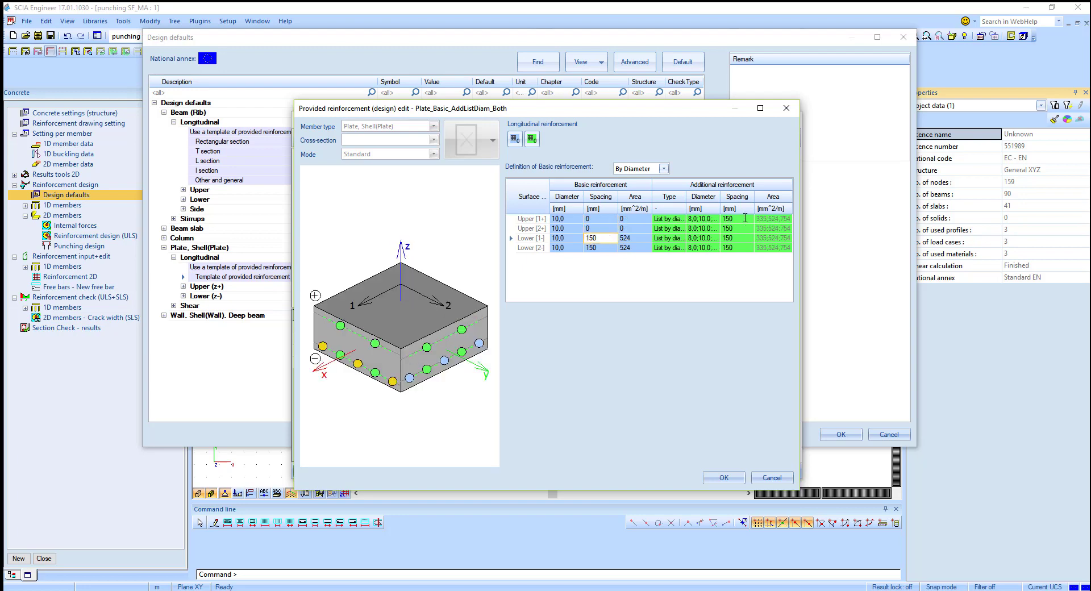
Step: Change the additional reinforcement type of the upper 1+ and 2+ layers to Fix
{"action": "left_click", "coordinate": [670, 219]}
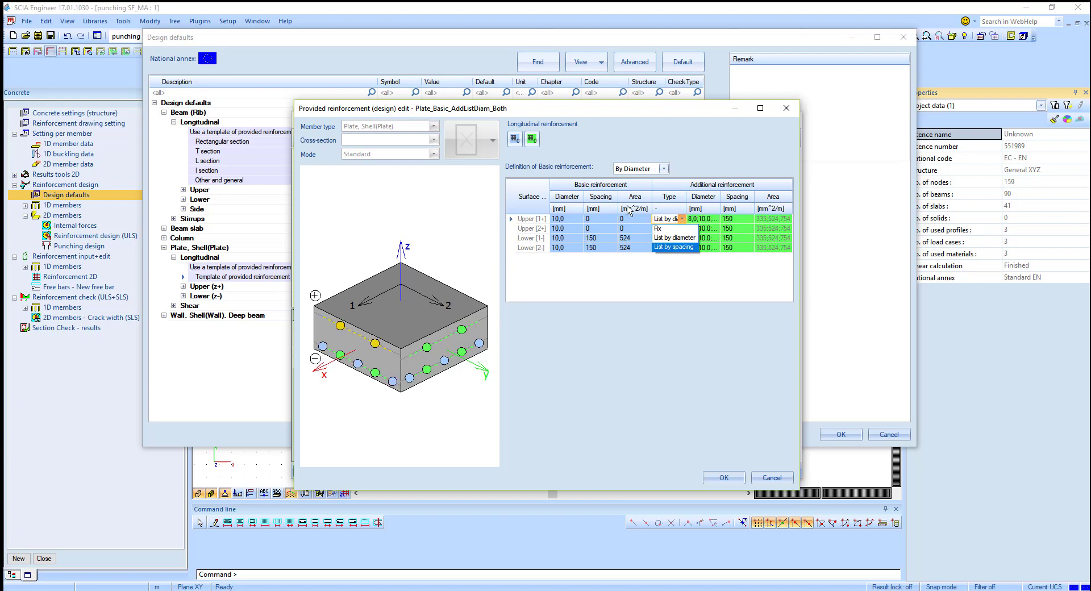
{"action": "left_click", "coordinate": [662, 227]}
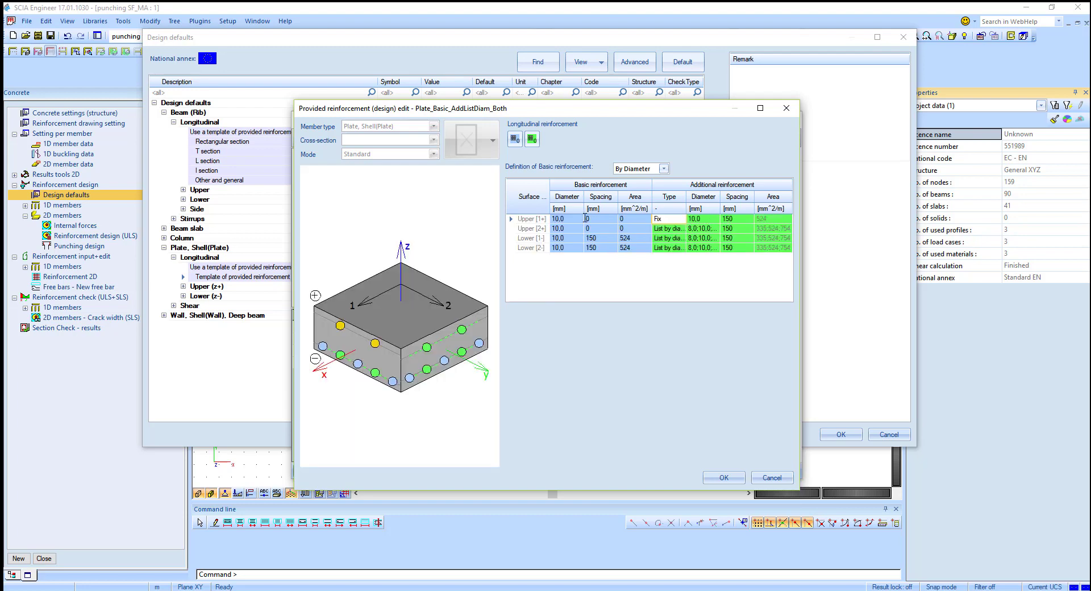
{"action": "left_click", "coordinate": [716, 219]}
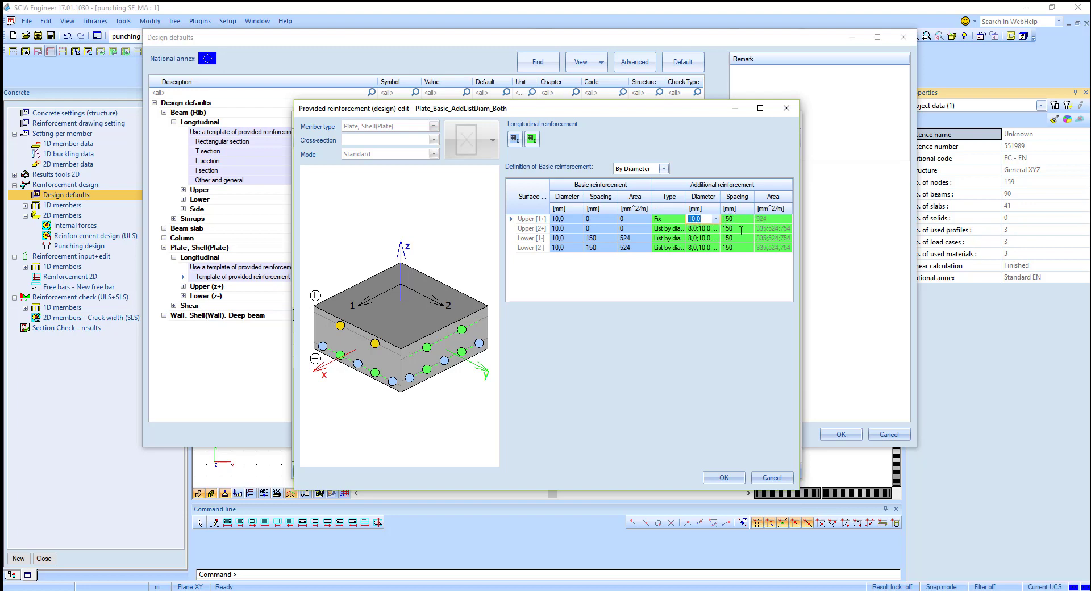
{"action": "left_click", "coordinate": [668, 228]}
{"action": "left_click", "coordinate": [682, 228]}
{"action": "left_click", "coordinate": [674, 238]}
{"action": "left_click", "coordinate": [735, 228]}
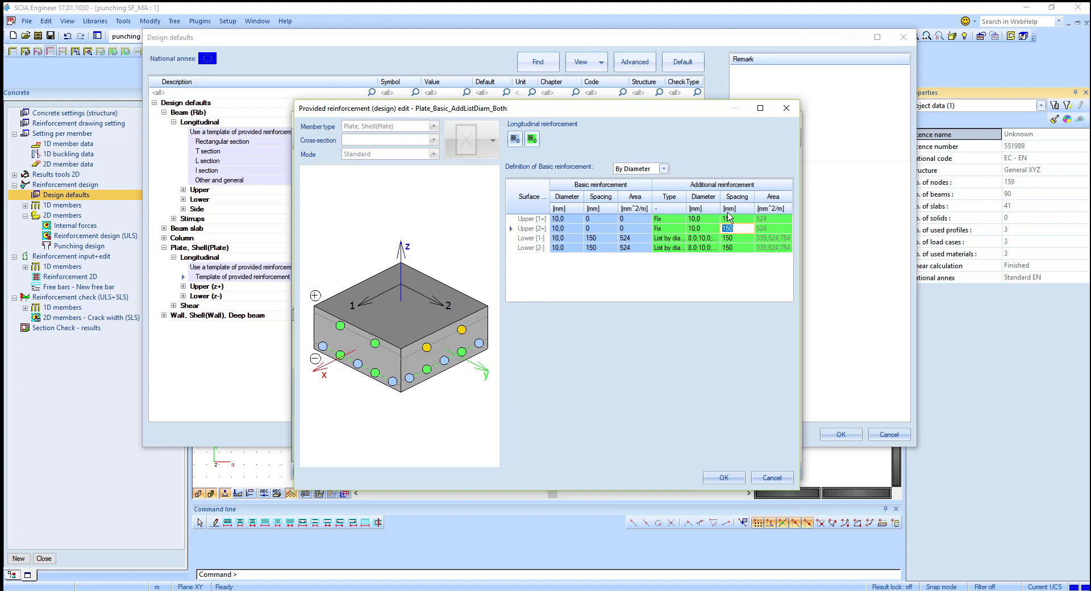
{"action": "left_click", "coordinate": [768, 230]}
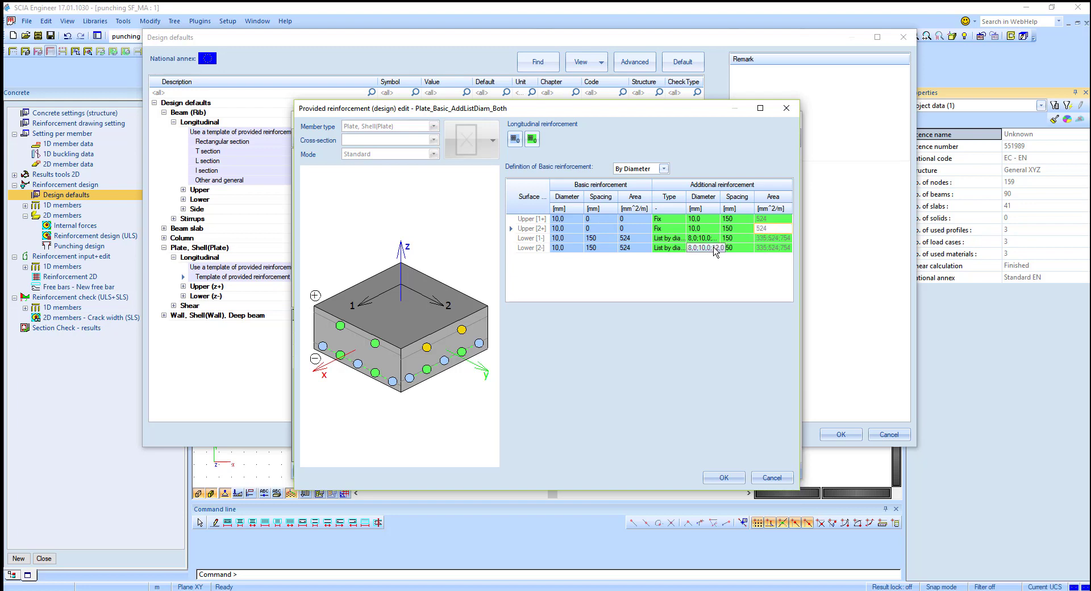
Step: Set the basic bar diameter of the lower 1- and 2- layers to 8 mm
{"action": "left_click", "coordinate": [566, 240]}
{"action": "left_click", "coordinate": [580, 238]}
{"action": "left_click", "coordinate": [570, 265]}
{"action": "left_click", "coordinate": [565, 248]}
{"action": "left_click", "coordinate": [579, 248]}
{"action": "left_click", "coordinate": [569, 277]}
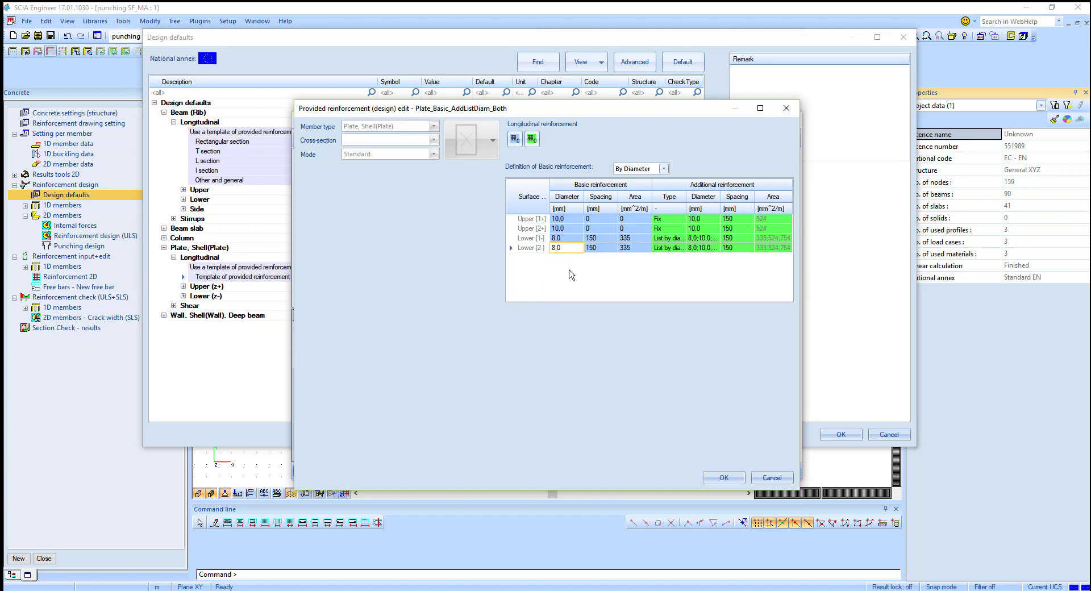
Step: Set the basic bar spacing of the lower 1- and 2- layers to 250 mm
{"action": "left_click", "coordinate": [601, 239]}
{"action": "type", "text": "2"}
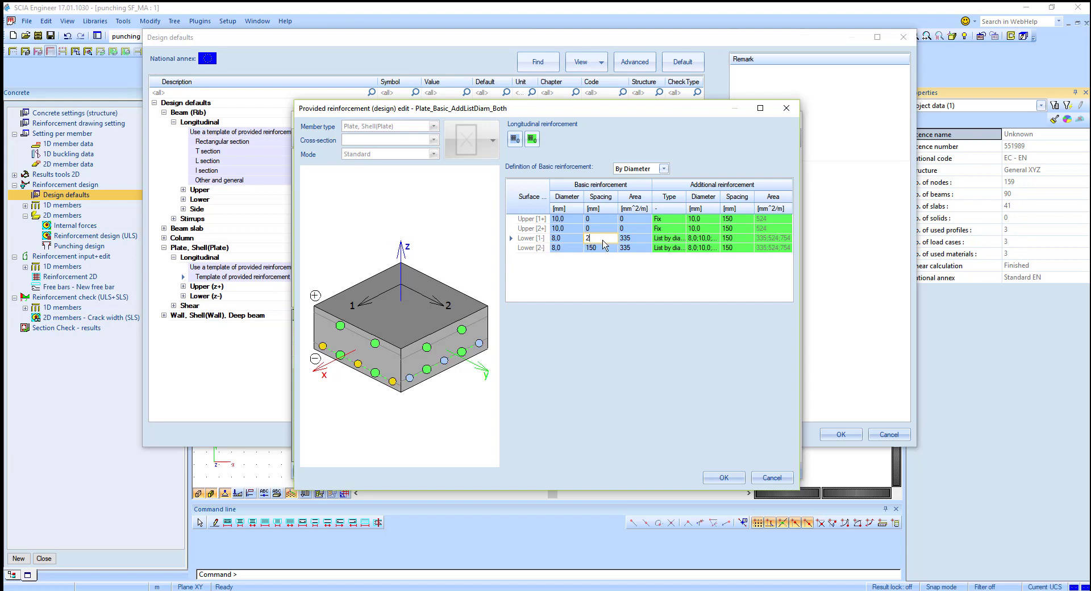
{"action": "left_click", "coordinate": [605, 247]}
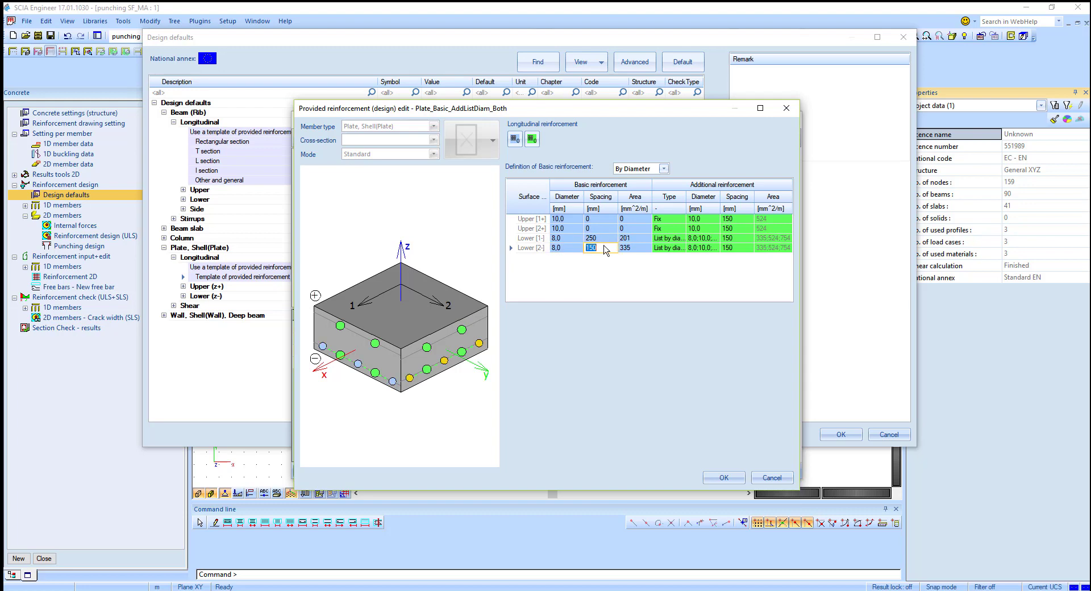
{"action": "type", "text": "250"}
Step: Change the additional reinforcement type of the lower 1- and 2- layers to Fix
{"action": "left_click", "coordinate": [664, 240]}
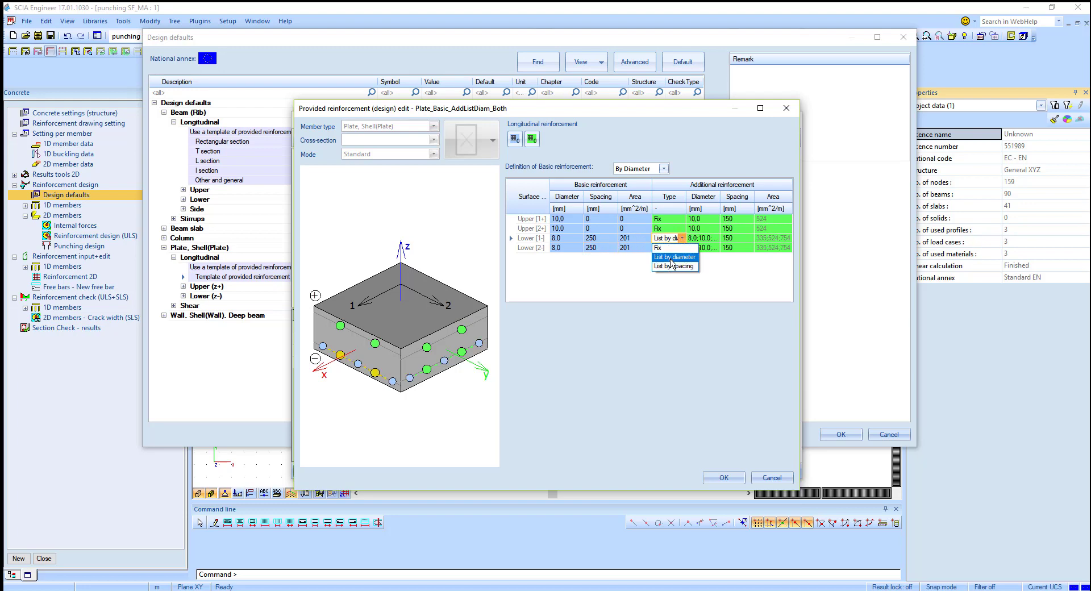
{"action": "left_click", "coordinate": [667, 248]}
{"action": "left_click", "coordinate": [668, 253]}
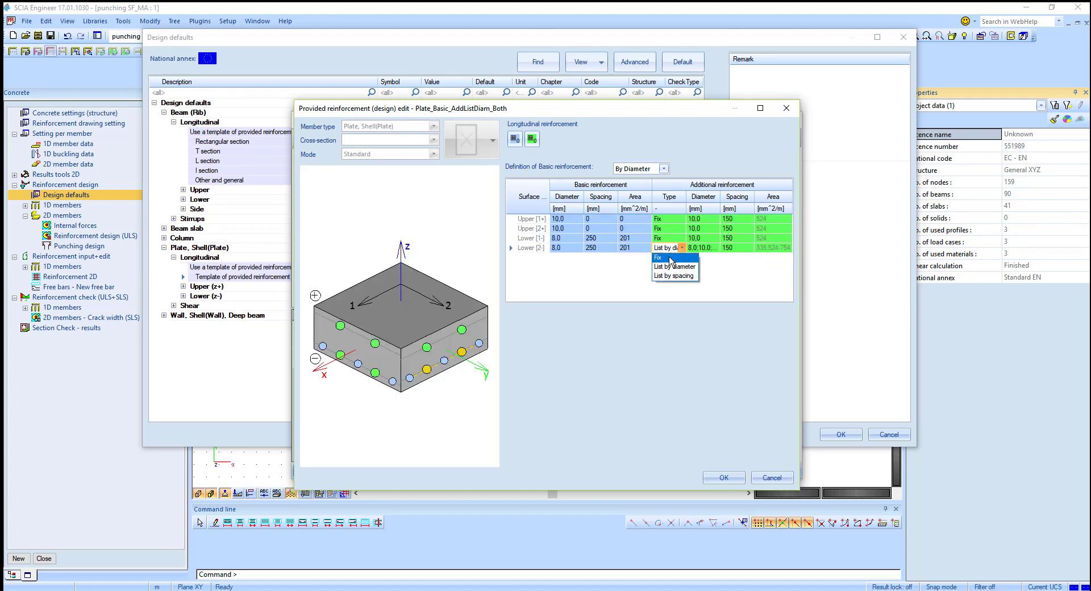
{"action": "left_click", "coordinate": [668, 257]}
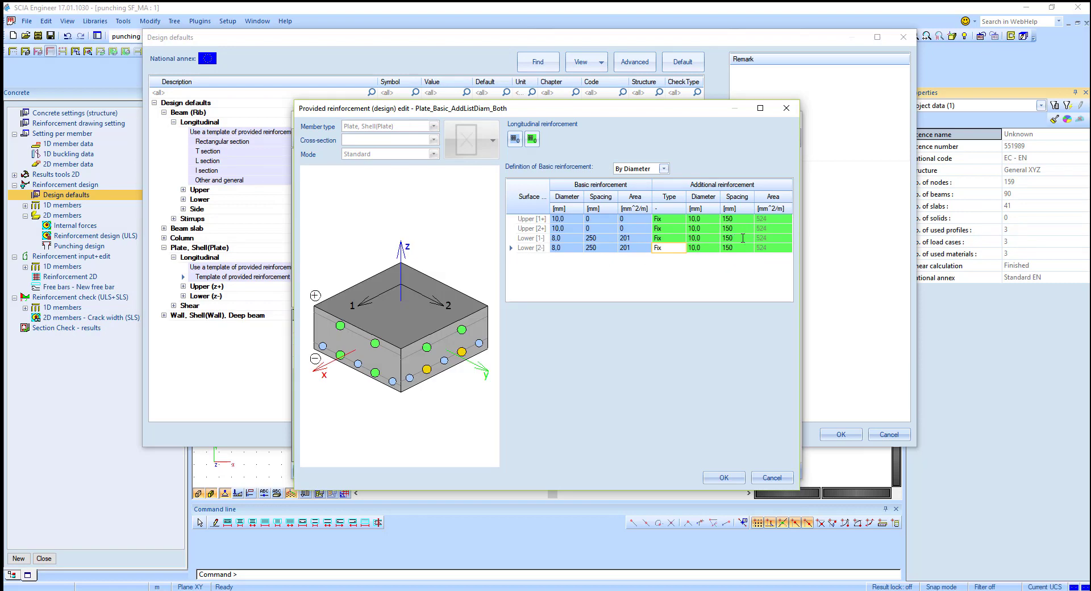
Step: Set the additional bar diameter of the lower 1- and 2- layers to 8 mm
{"action": "left_click", "coordinate": [713, 238]}
{"action": "left_click", "coordinate": [715, 238]}
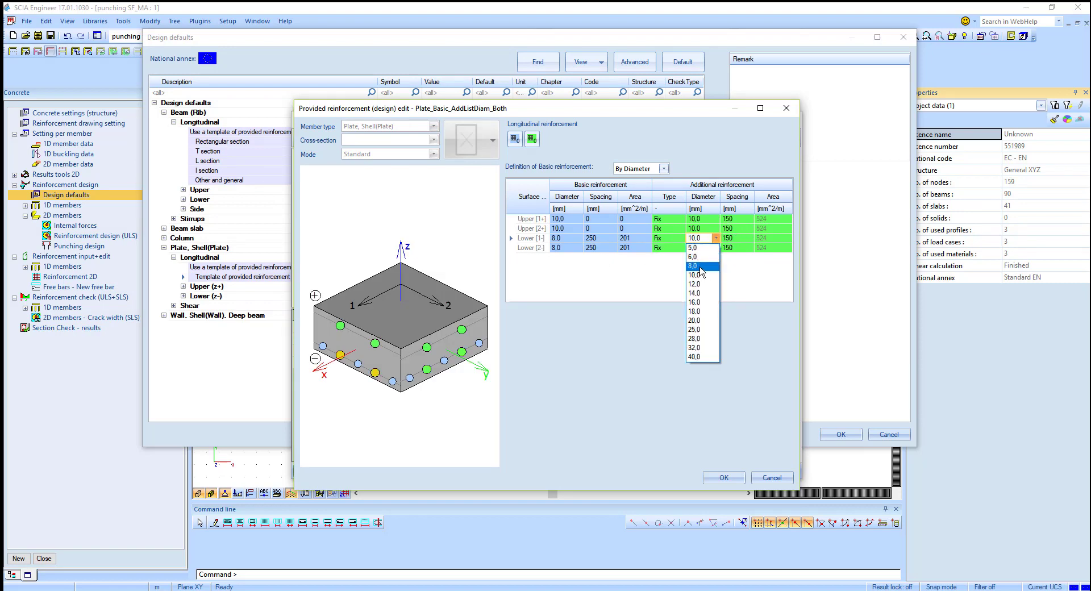
{"action": "left_click", "coordinate": [702, 267]}
{"action": "left_click", "coordinate": [713, 248]}
{"action": "left_click", "coordinate": [715, 249]}
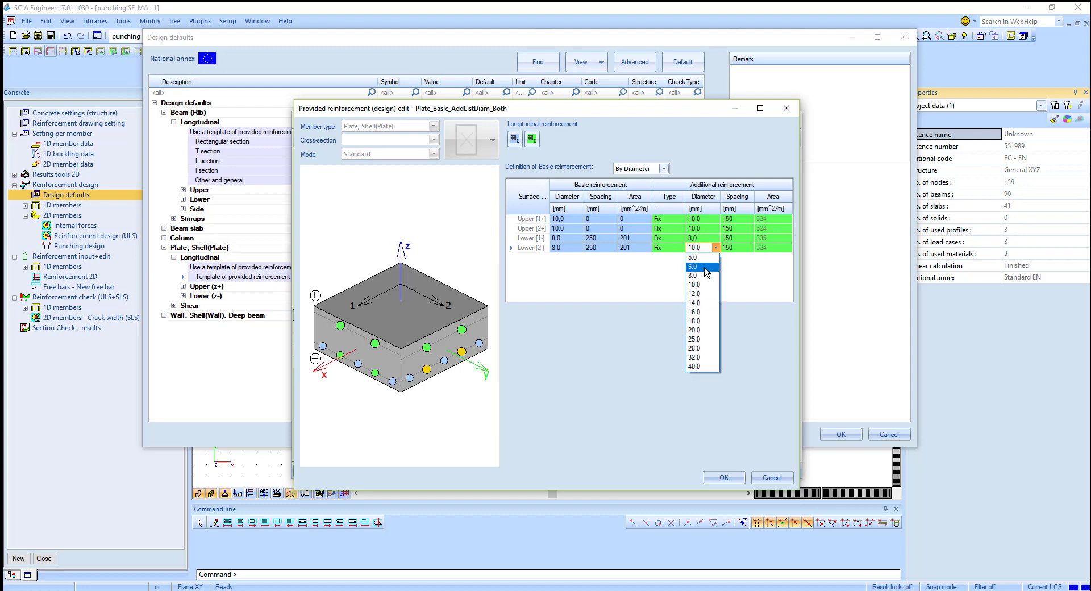
{"action": "left_click", "coordinate": [705, 276]}
Step: Set the additional bar spacing of the lower 1- and 2- layers to 250 mm and confirm the template and design defaults
{"action": "left_click", "coordinate": [736, 237]}
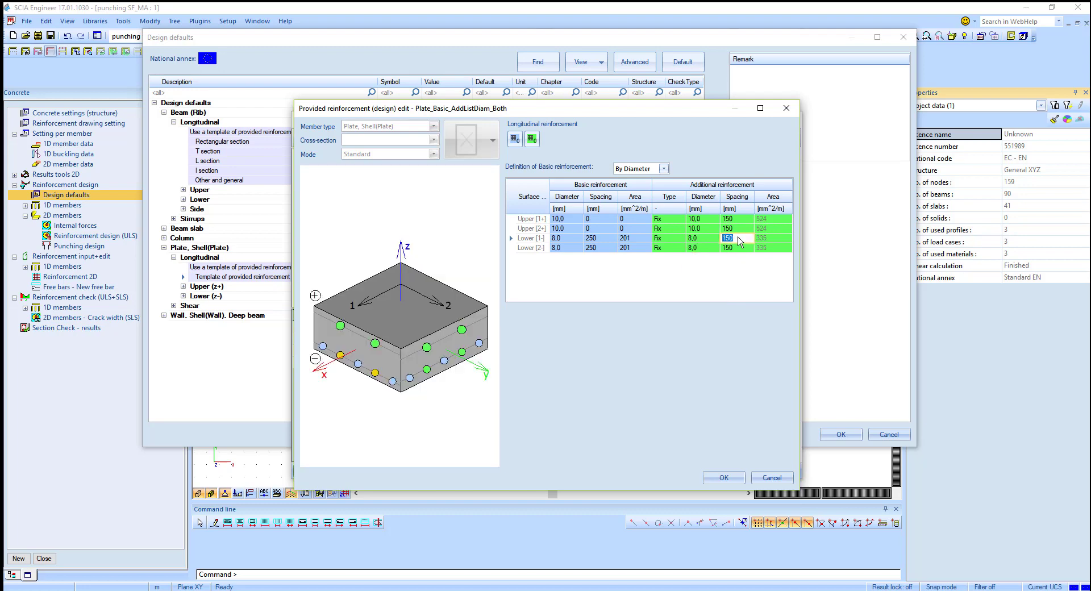
{"action": "type", "text": "25"}
{"action": "left_click", "coordinate": [733, 248]}
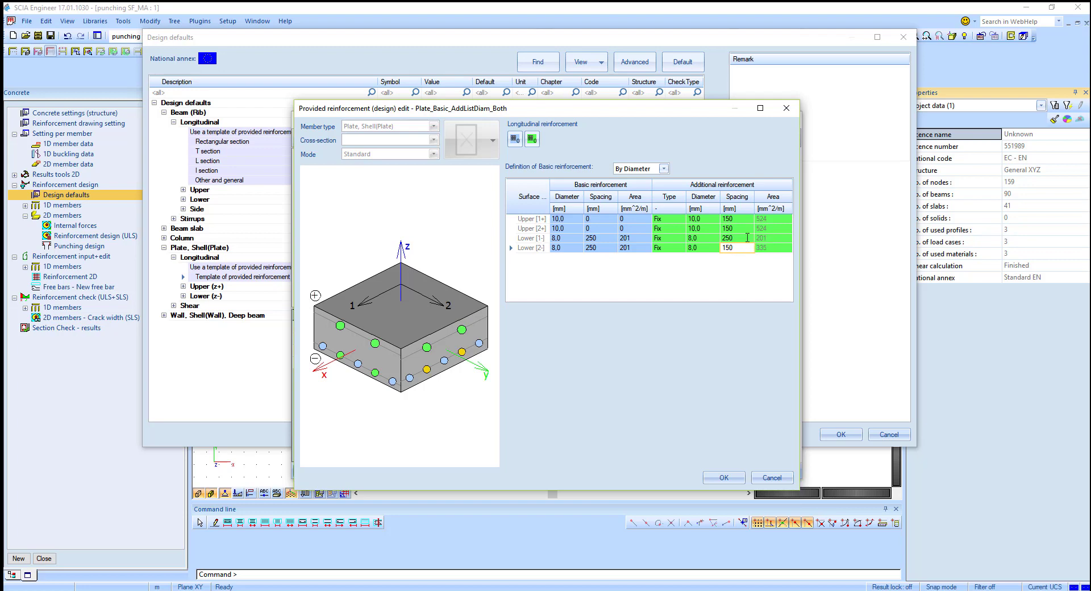
{"action": "double_click", "coordinate": [742, 247]}
{"action": "double_click", "coordinate": [742, 247]}
{"action": "type", "text": "2"}
{"action": "left_click", "coordinate": [724, 477]}
{"action": "left_click", "coordinate": [785, 471]}
{"action": "left_click", "coordinate": [840, 434]}
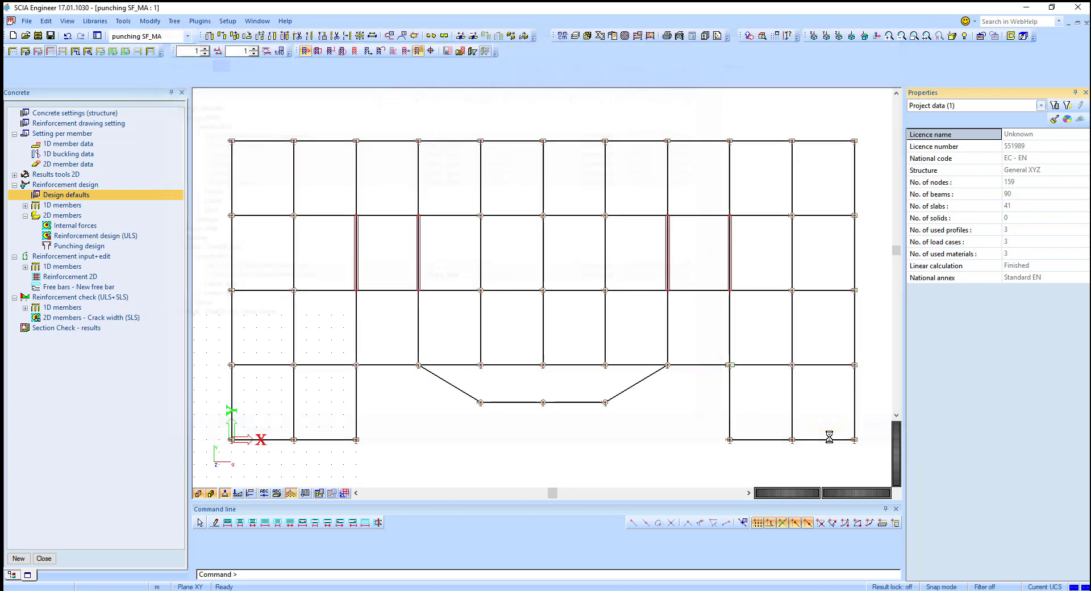
Step: Display the provided upper reinforcement As,prov,1+ of the 2D members in the ULS reinforcement design, and preview its report
{"action": "left_click", "coordinate": [95, 236]}
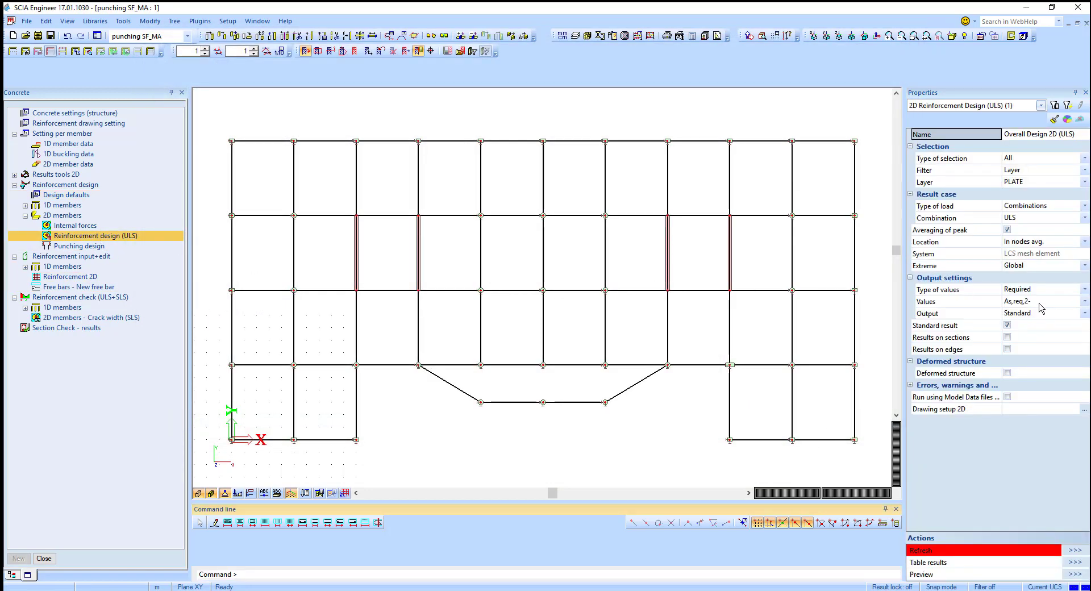
{"action": "left_click", "coordinate": [1033, 290]}
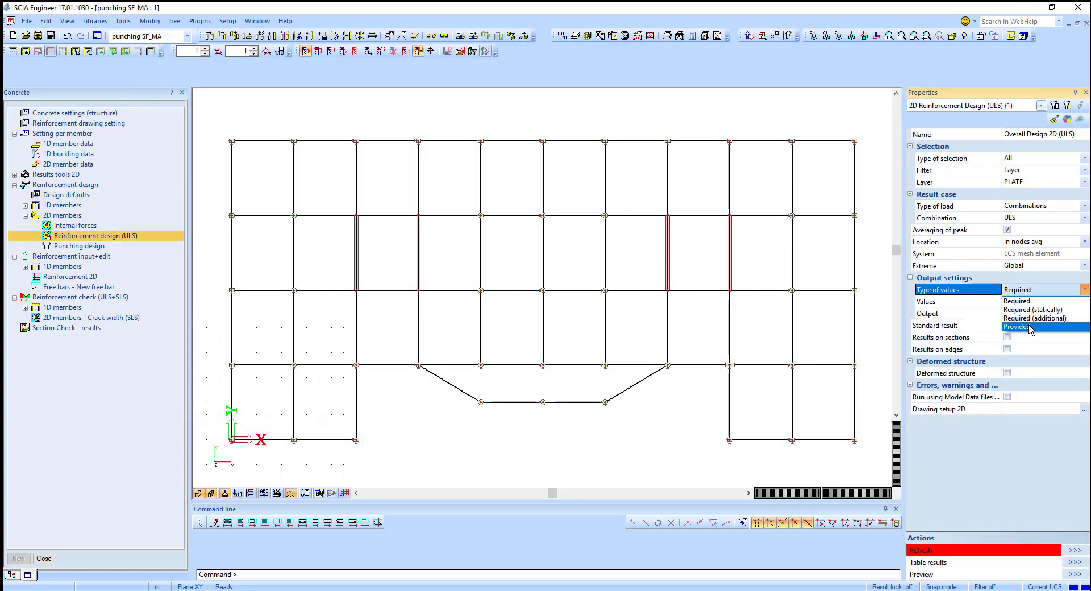
{"action": "left_click", "coordinate": [1028, 313]}
{"action": "left_click", "coordinate": [1025, 301]}
{"action": "left_click", "coordinate": [1031, 317]}
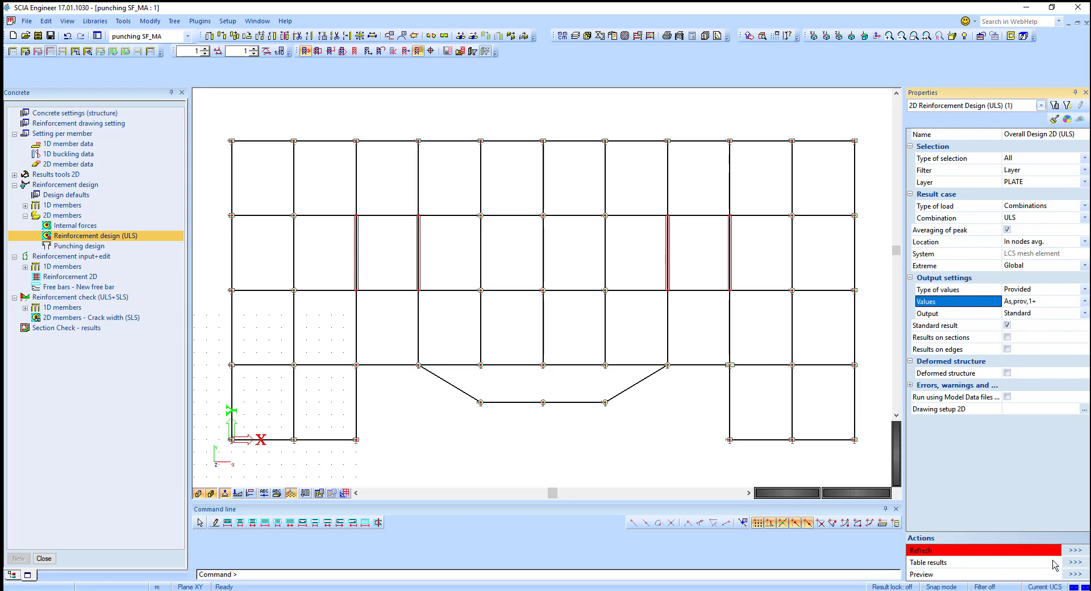
{"action": "left_click", "coordinate": [1079, 551]}
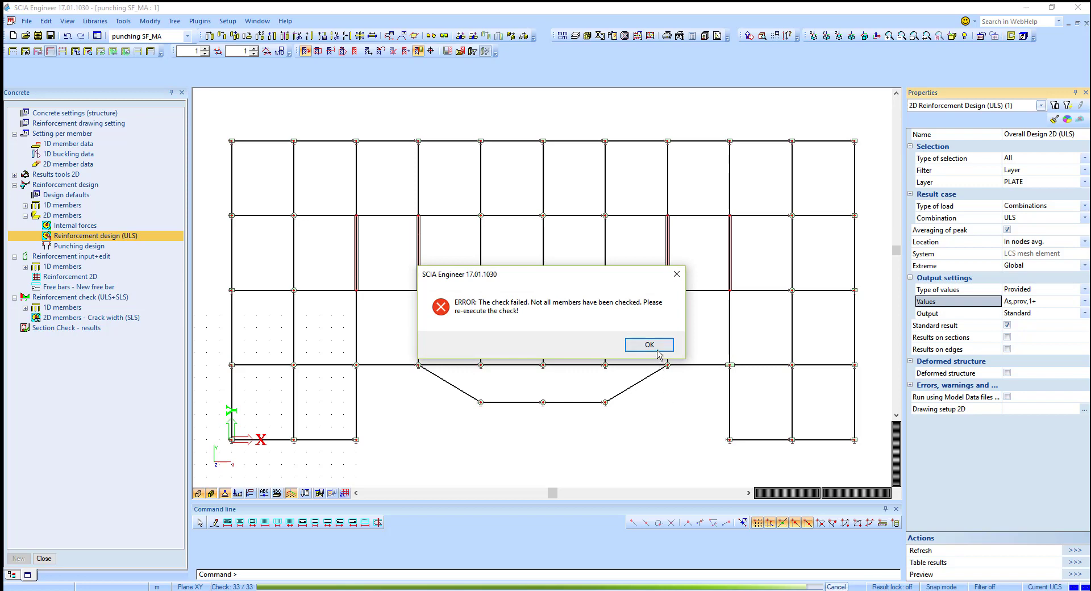
{"action": "left_click", "coordinate": [650, 345]}
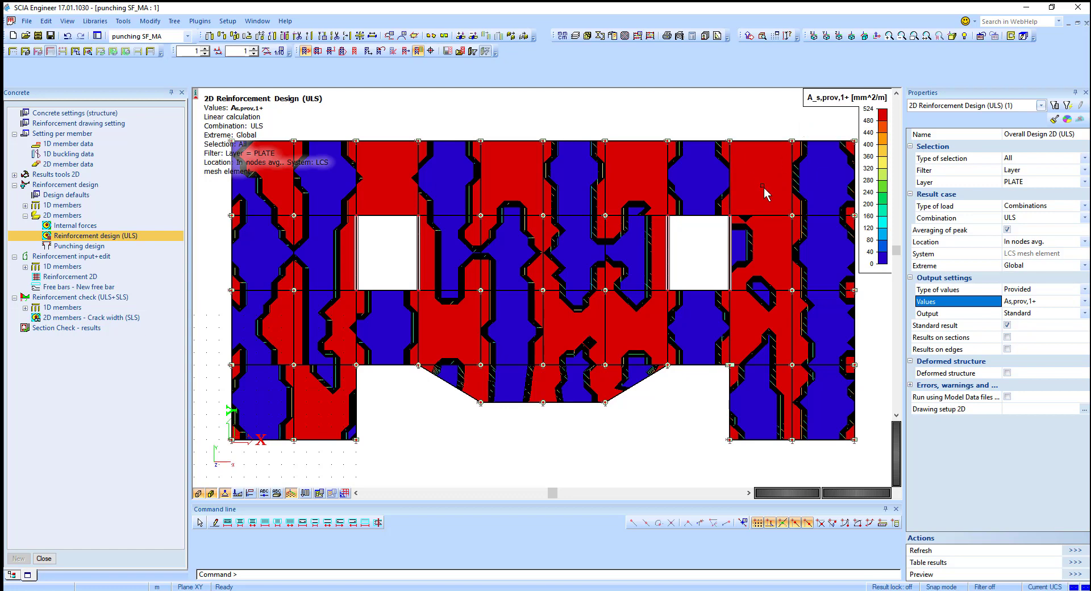
{"action": "left_click", "coordinate": [1074, 574]}
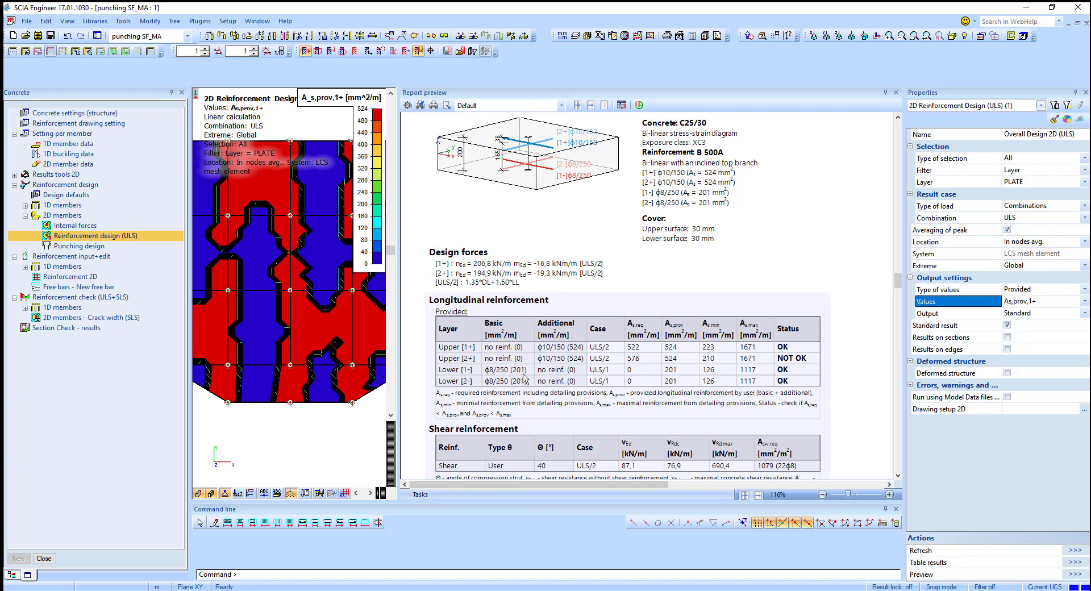
{"action": "left_click", "coordinate": [896, 92]}
Step: Display the provided reinforcement As,prov,2+ on the slab
{"action": "left_click", "coordinate": [1029, 303]}
{"action": "left_click", "coordinate": [1029, 339]}
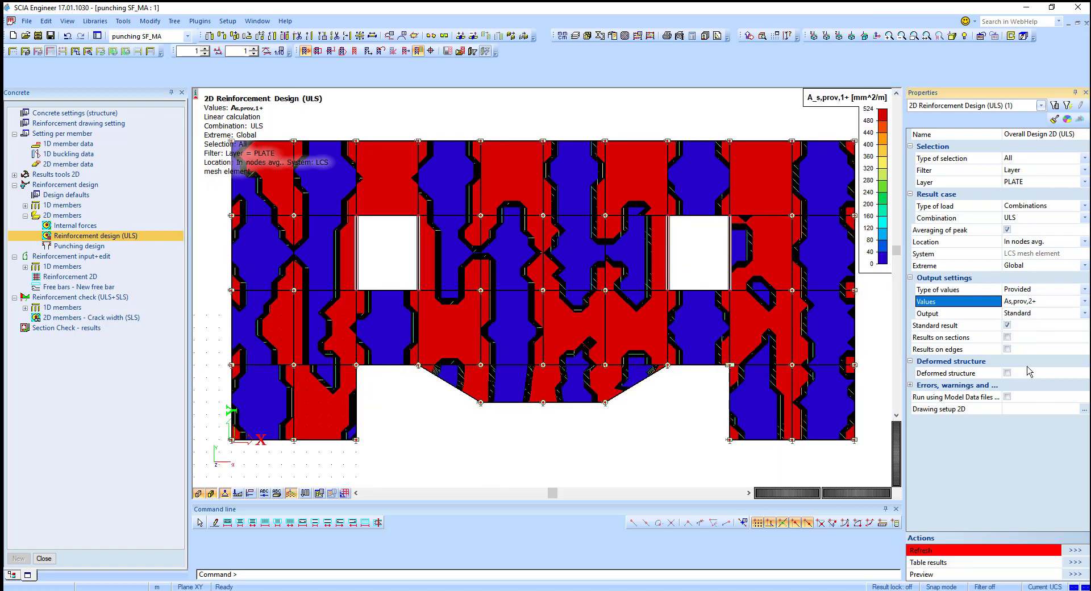
{"action": "left_click", "coordinate": [1072, 550]}
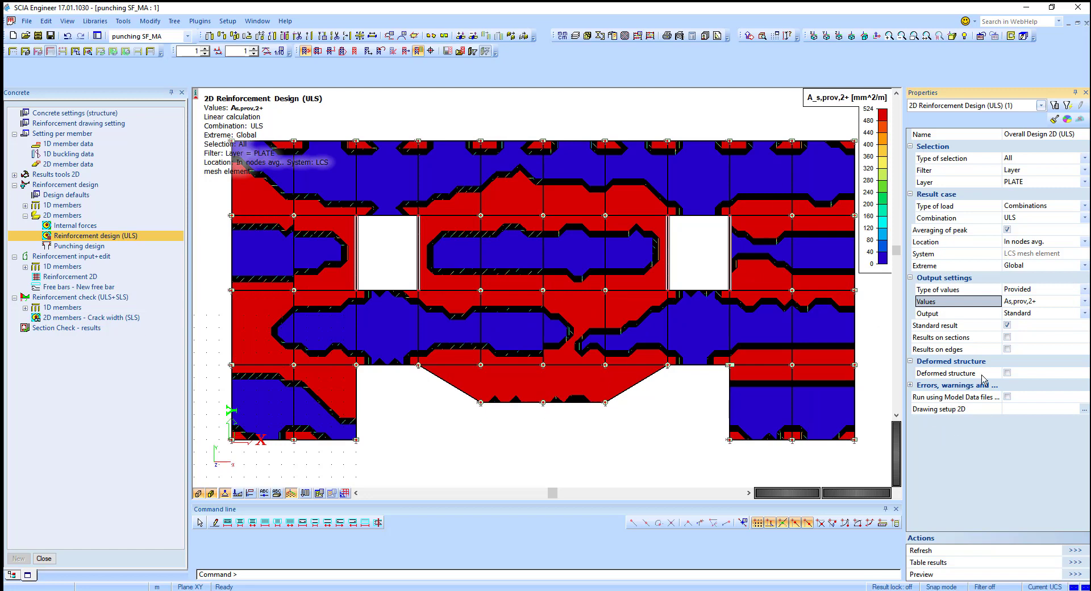
Step: Display the provided reinforcement As,prov,1- on the slab
{"action": "left_click", "coordinate": [1031, 302]}
{"action": "left_click", "coordinate": [1046, 327]}
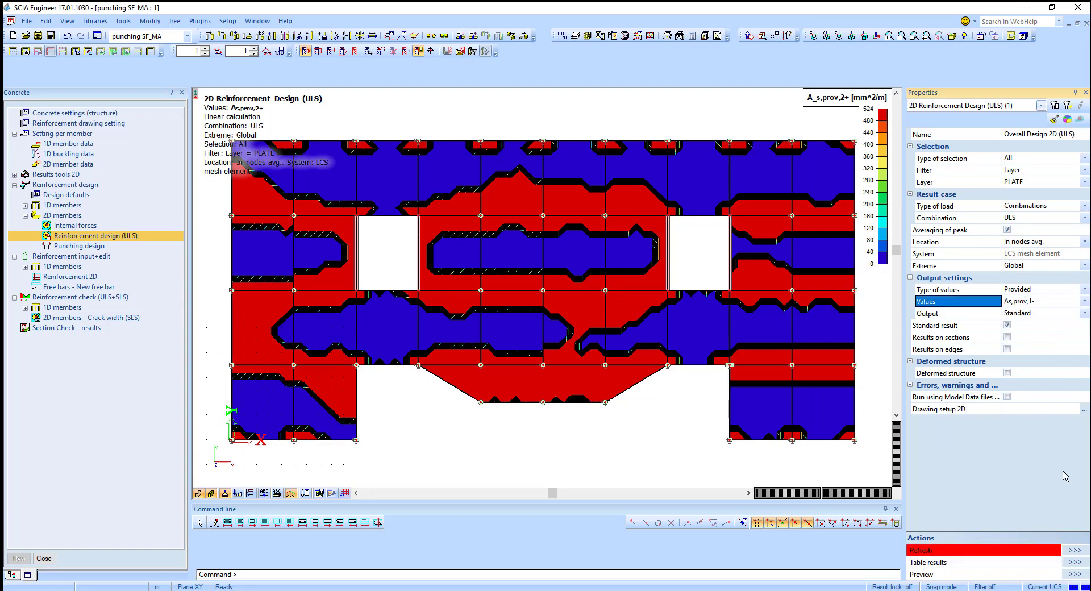
{"action": "left_click", "coordinate": [1074, 550]}
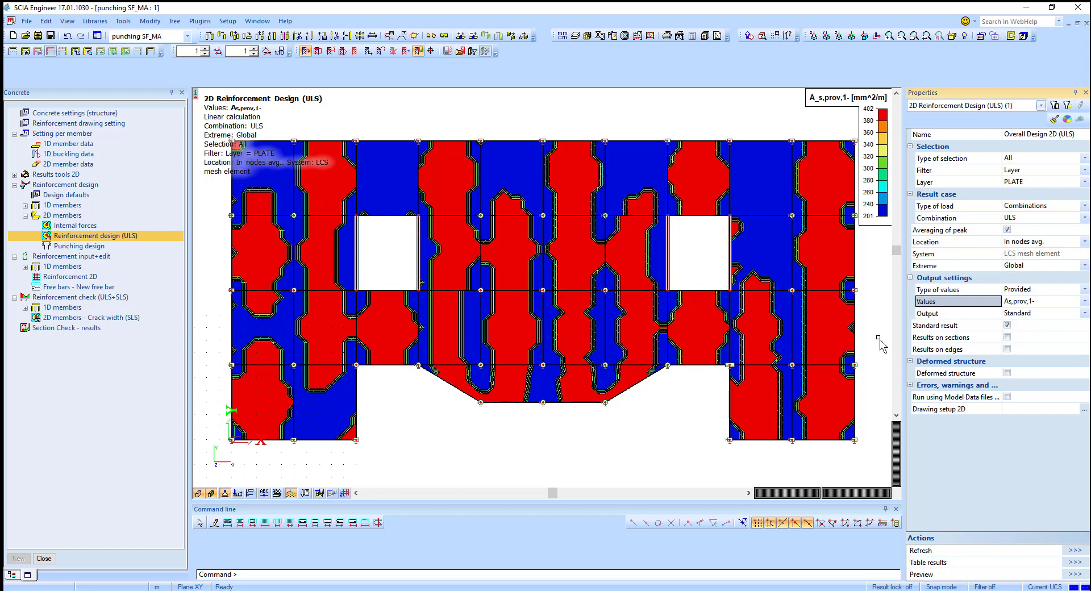
Step: Switch the result type to Required (additional) and display As,add,req,1+ on the slab
{"action": "left_click", "coordinate": [1039, 290]}
{"action": "left_click", "coordinate": [1039, 289]}
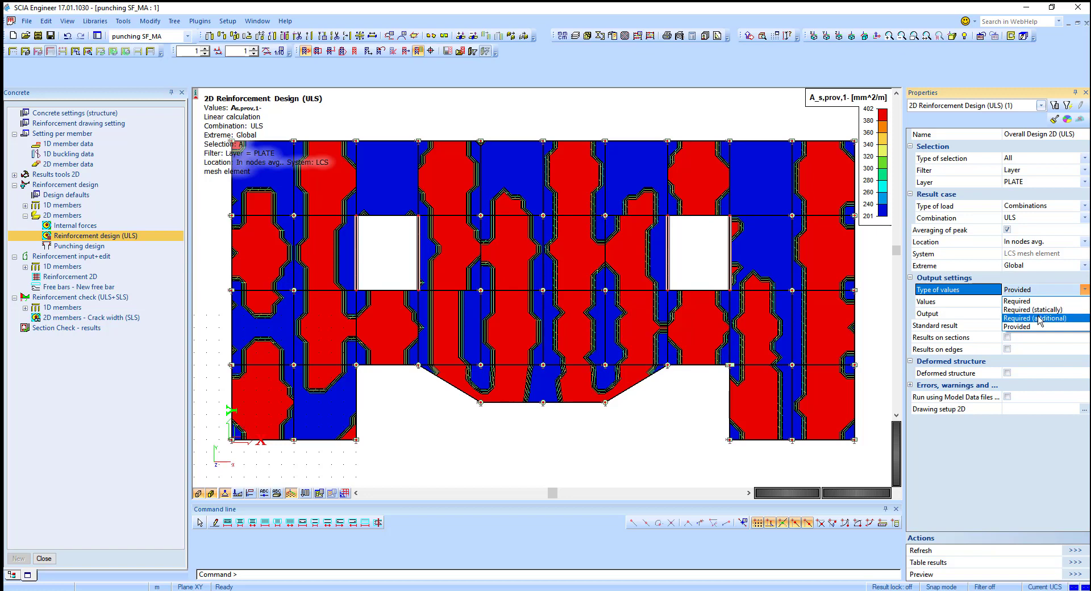
{"action": "left_click", "coordinate": [1020, 319]}
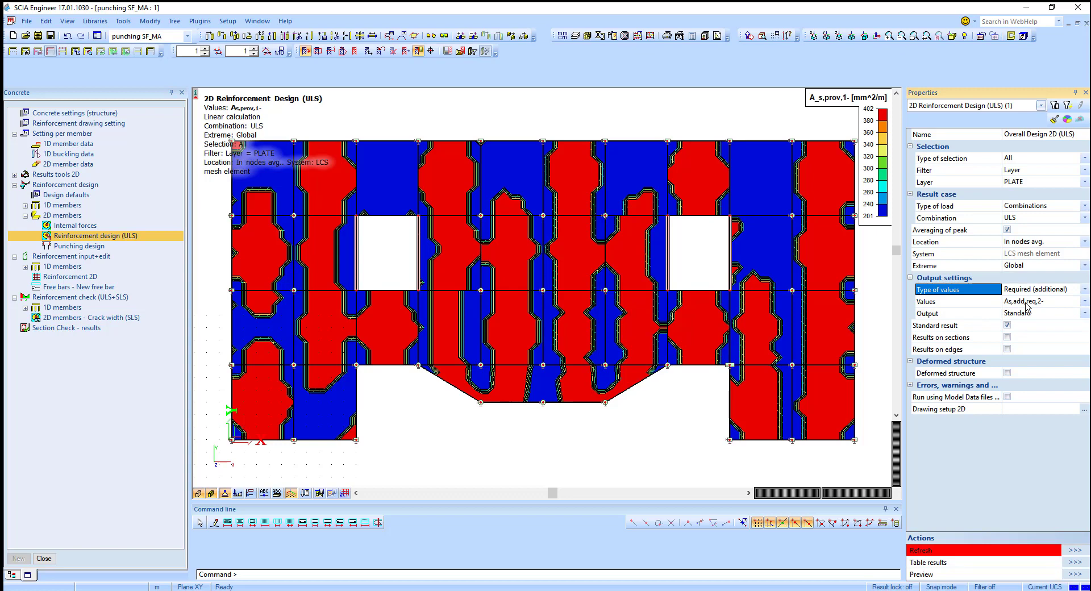
{"action": "left_click", "coordinate": [1026, 306]}
{"action": "left_click", "coordinate": [1025, 322]}
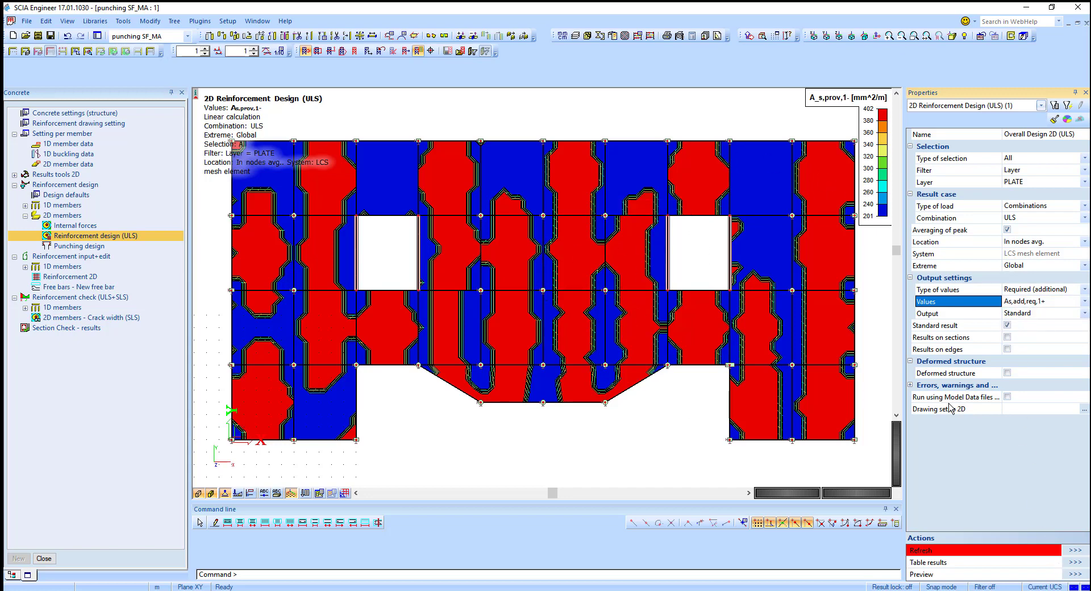
{"action": "left_click", "coordinate": [1070, 551]}
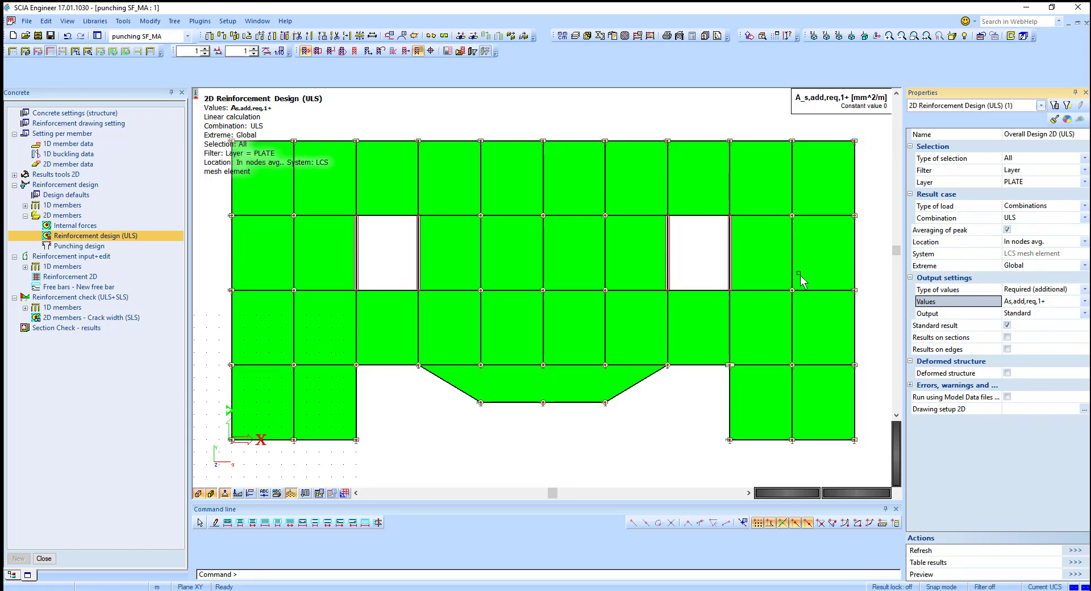
Step: Display the additional required reinforcement As,add,req,2+ on the slab
{"action": "left_click", "coordinate": [1023, 301]}
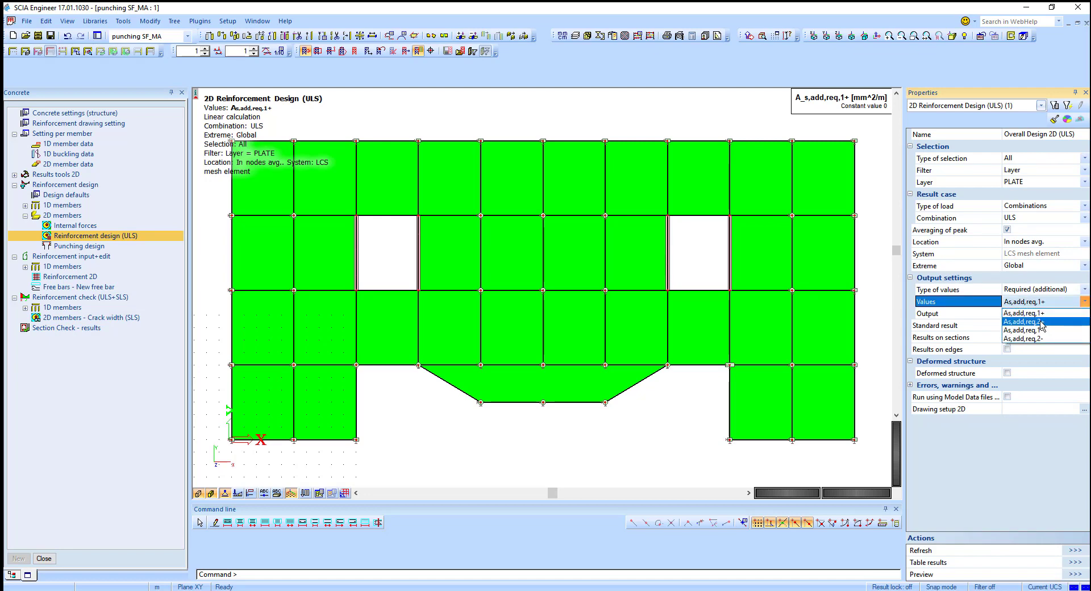
{"action": "left_click", "coordinate": [1035, 323]}
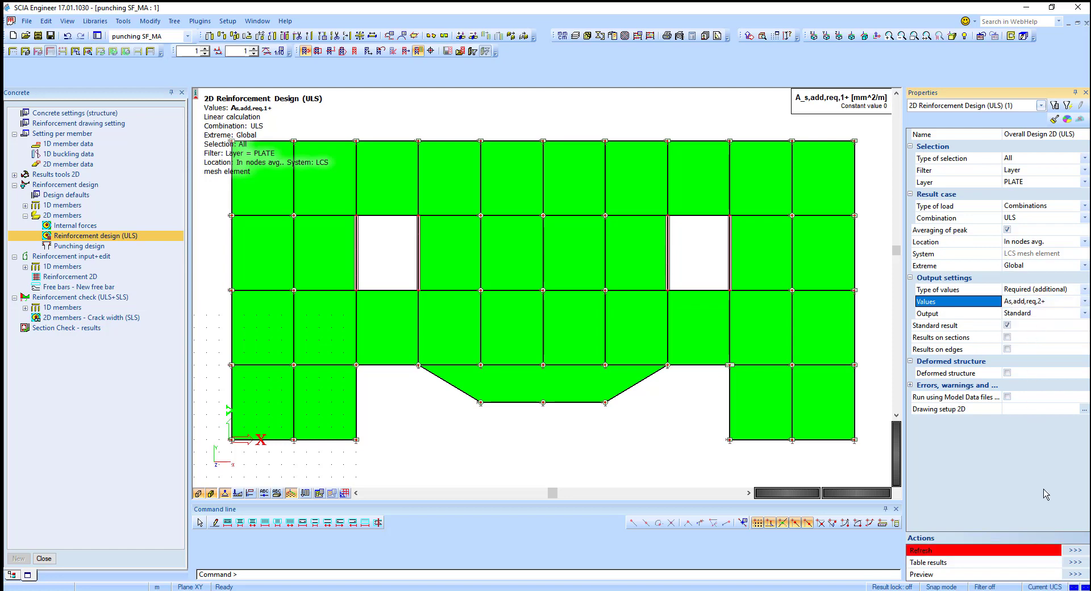
{"action": "left_click", "coordinate": [1073, 550]}
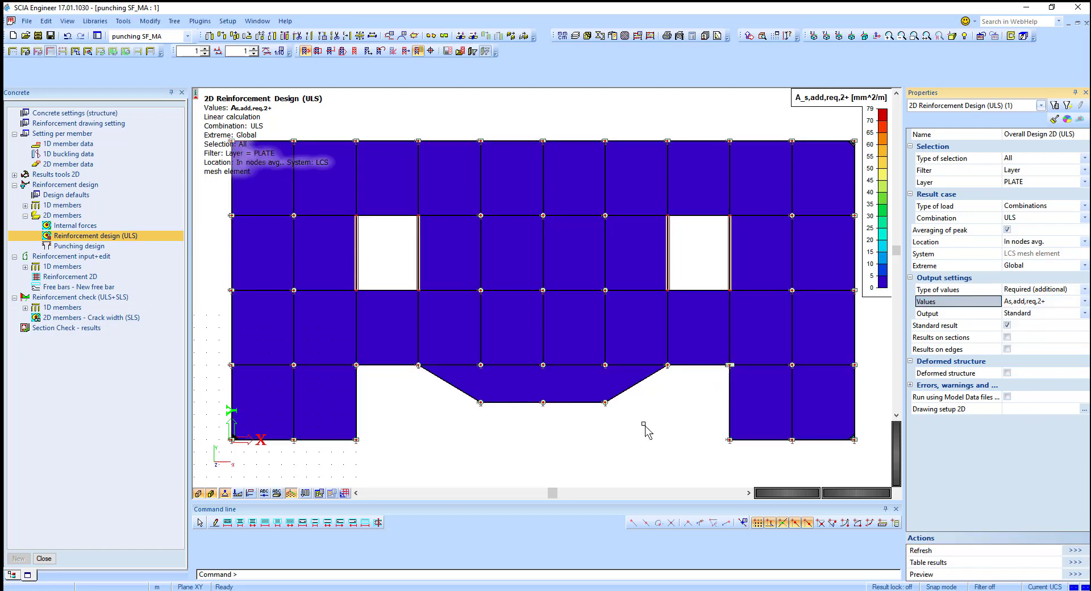
Step: Examine the As,add,req,2+ distribution across the slab, including the corners and edges
{"action": "scroll", "coordinate": [848, 299], "scroll_direction": "up", "scroll_amount": 3}
{"action": "middle_click_drag", "start_coordinate": [857, 300], "coordinate": [614, 298]}
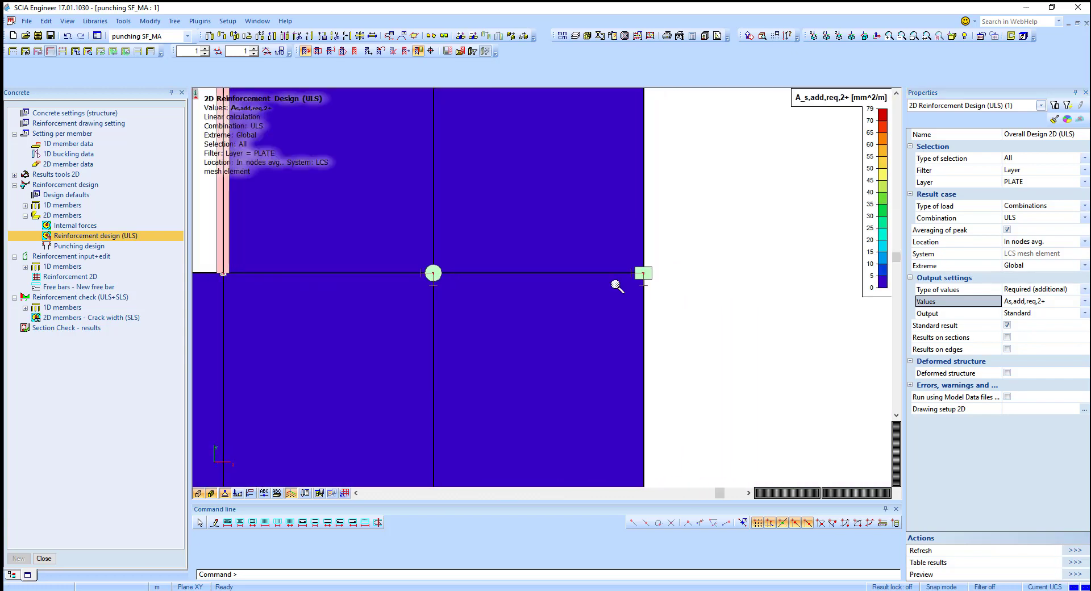
{"action": "scroll", "coordinate": [615, 288], "scroll_direction": "down", "scroll_amount": 3}
{"action": "scroll", "coordinate": [540, 376], "scroll_direction": "up", "scroll_amount": 2}
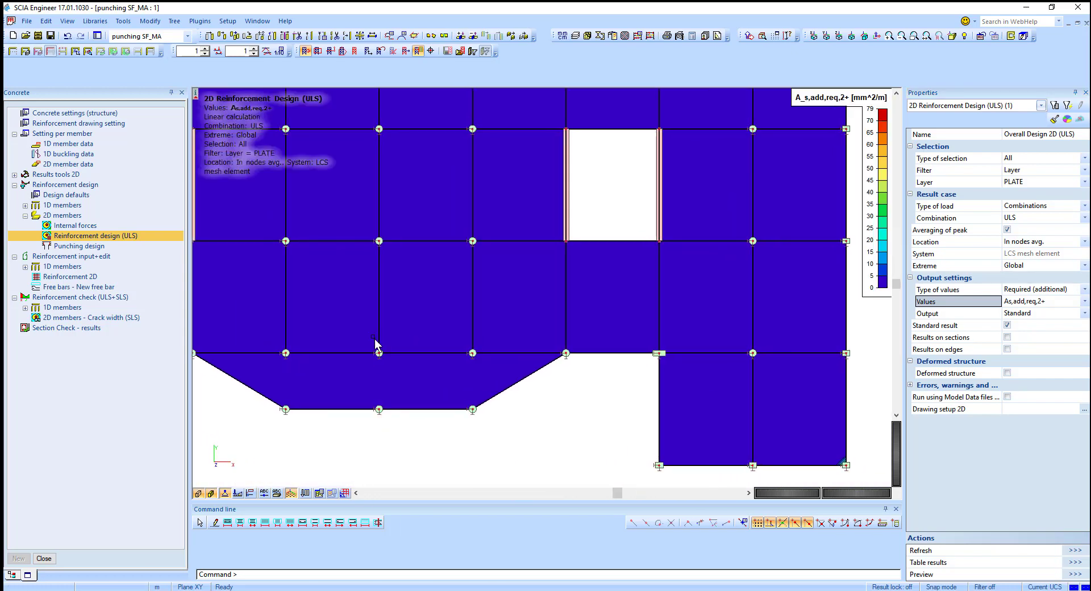
{"action": "middle_click_drag", "start_coordinate": [407, 344], "coordinate": [631, 375]}
{"action": "scroll", "coordinate": [445, 352], "scroll_direction": "down", "scroll_amount": 3}
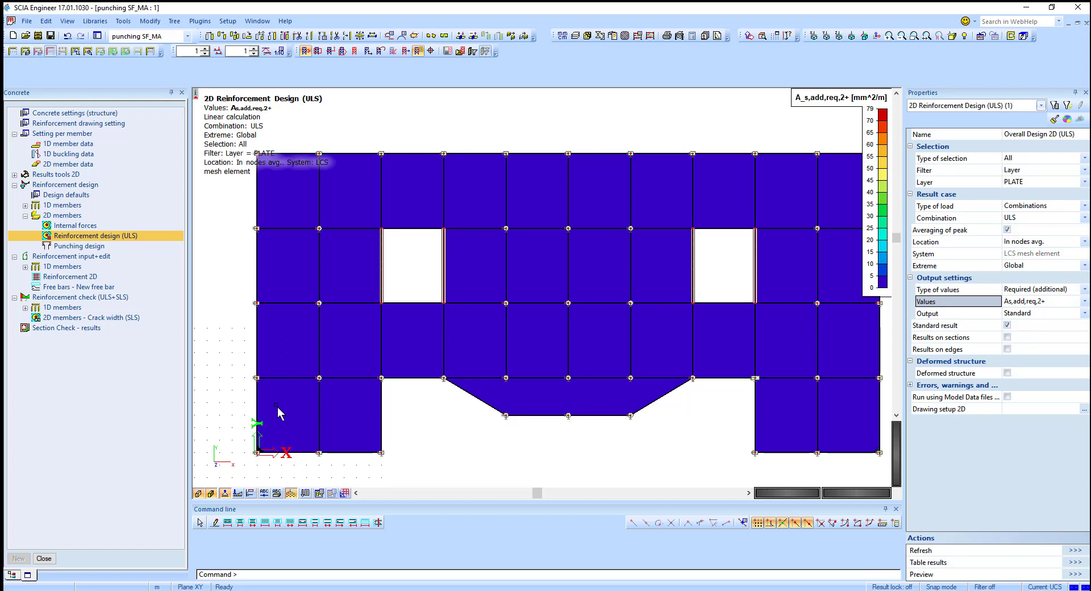
{"action": "scroll", "coordinate": [277, 406], "scroll_direction": "up", "scroll_amount": 5}
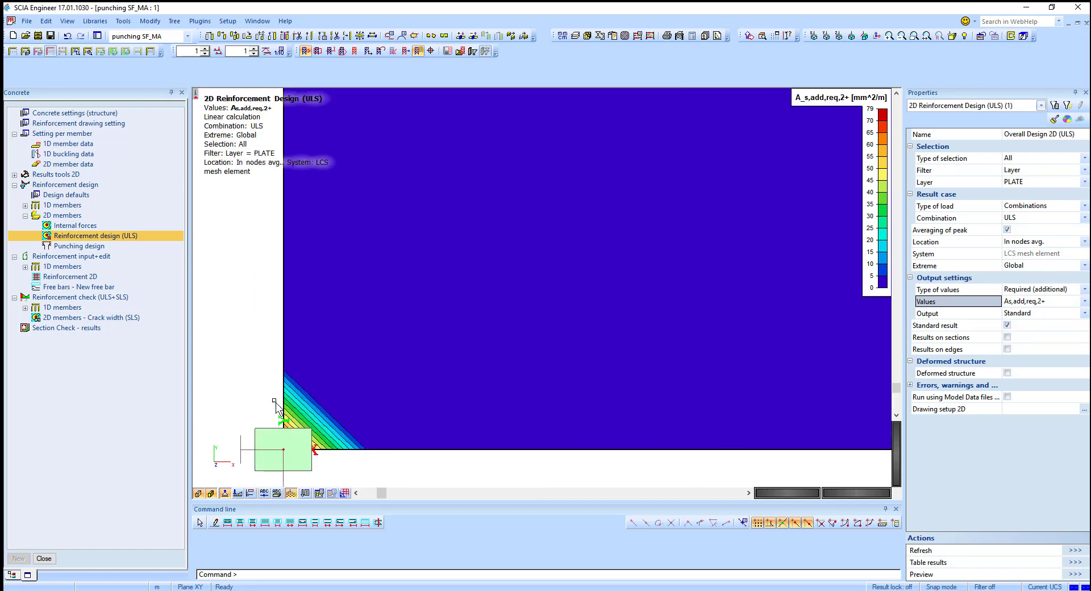
{"action": "scroll", "coordinate": [227, 369], "scroll_direction": "down", "scroll_amount": 4}
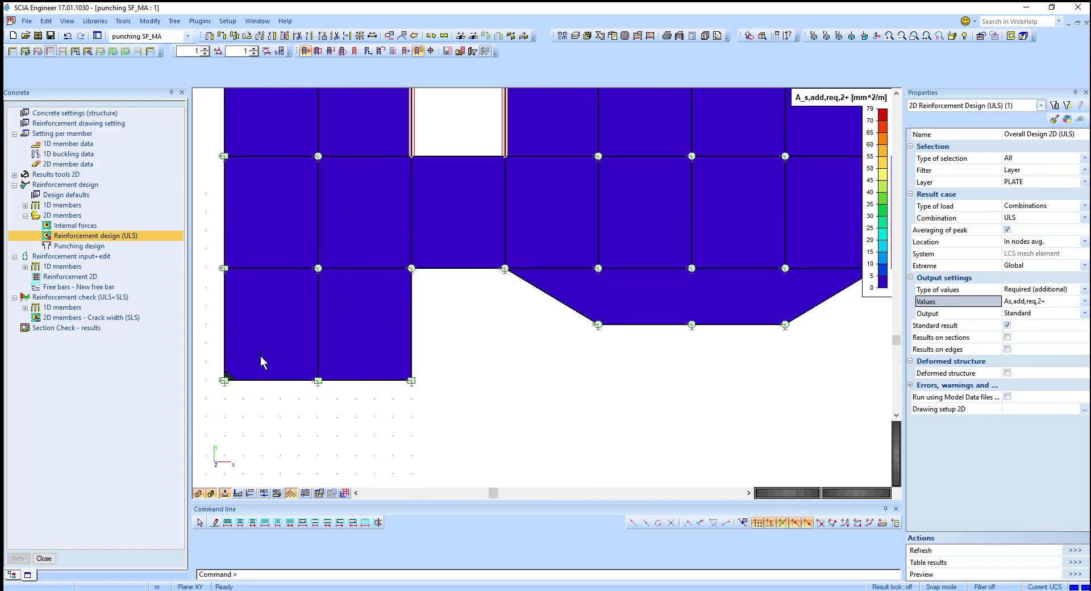
{"action": "scroll", "coordinate": [292, 389], "scroll_direction": "down", "scroll_amount": 3}
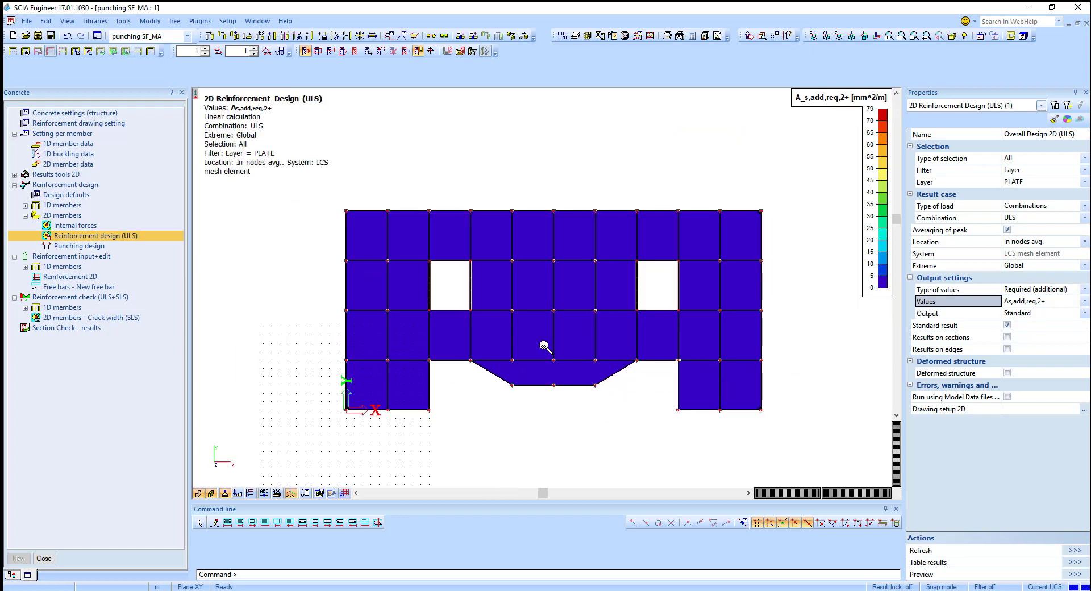
{"action": "scroll", "coordinate": [545, 347], "scroll_direction": "up", "scroll_amount": 3}
{"action": "scroll", "coordinate": [540, 343], "scroll_direction": "down", "scroll_amount": 2}
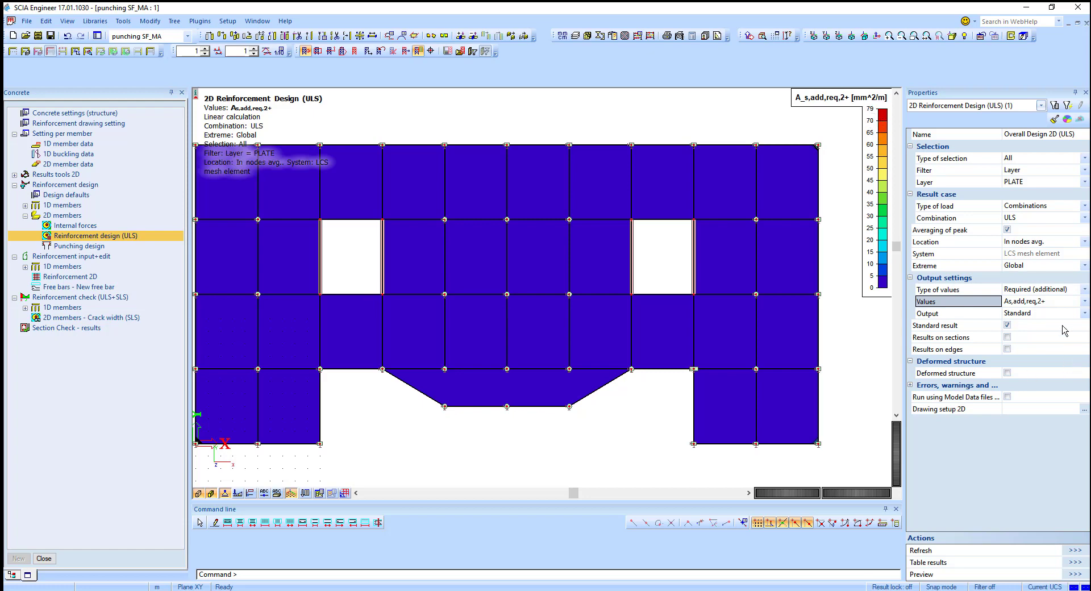
Step: Display the additional required reinforcement As,add,req,1- on the slab
{"action": "left_click", "coordinate": [1052, 302]}
{"action": "left_click", "coordinate": [1022, 330]}
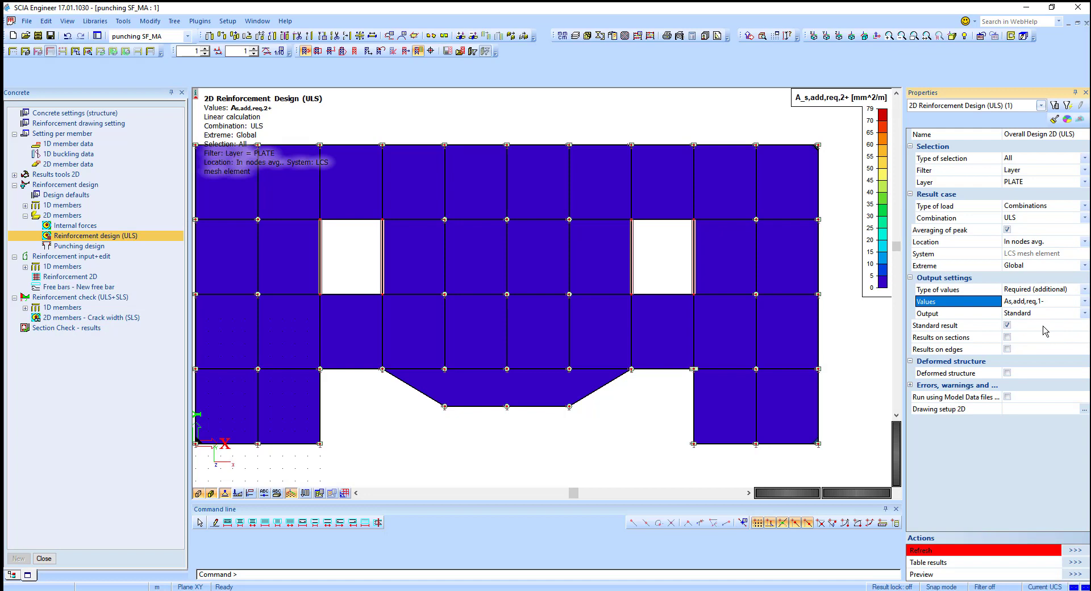
{"action": "left_click", "coordinate": [1075, 550]}
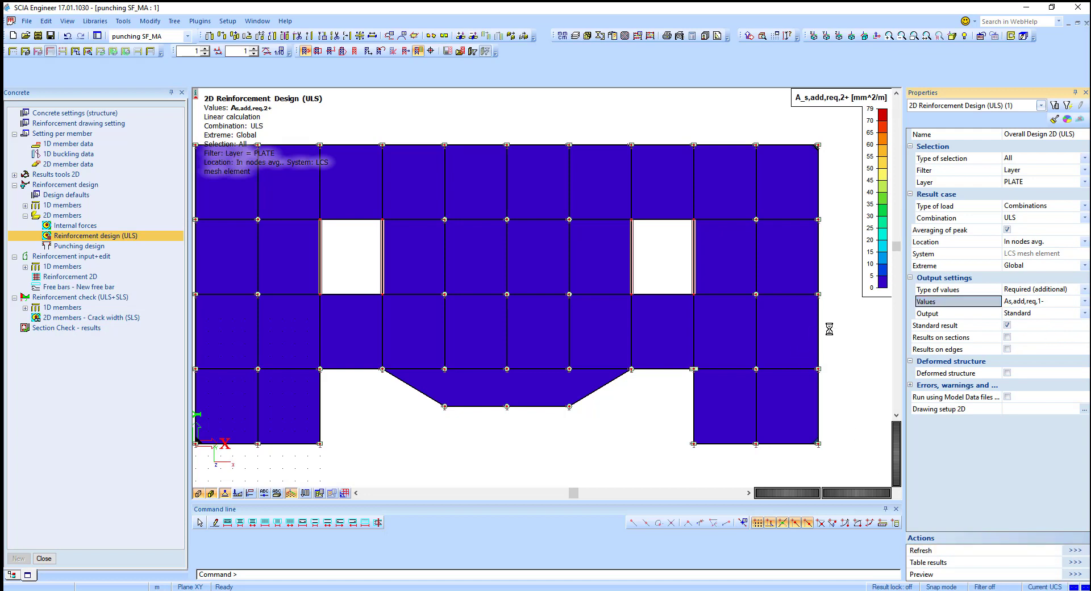
Step: Display the additional required reinforcement As,add,req,2- on the slab
{"action": "left_click", "coordinate": [1041, 305]}
{"action": "left_click", "coordinate": [1039, 353]}
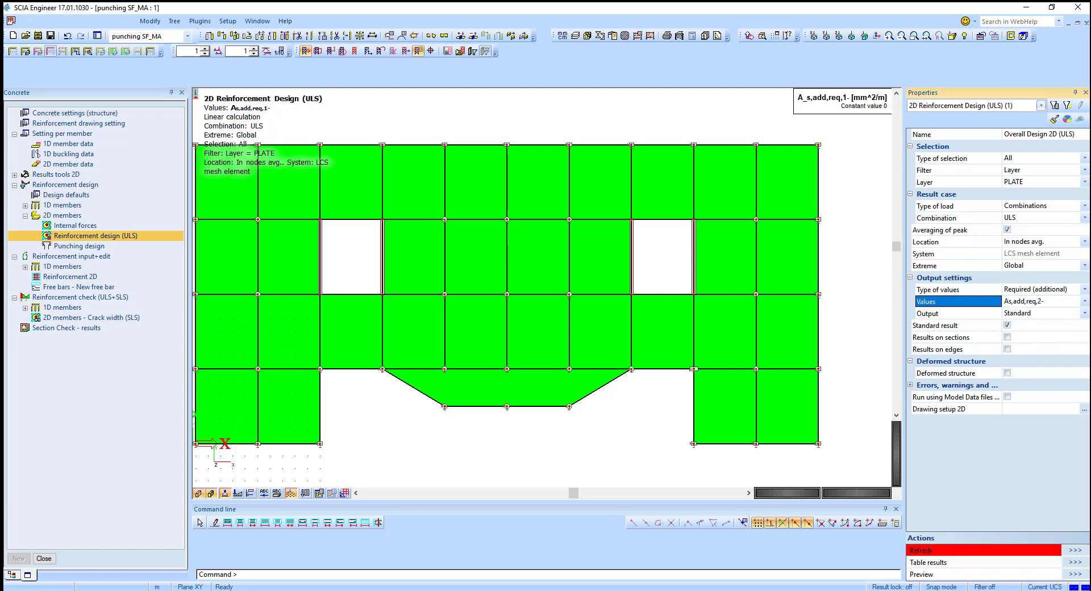
{"action": "left_click", "coordinate": [1066, 550]}
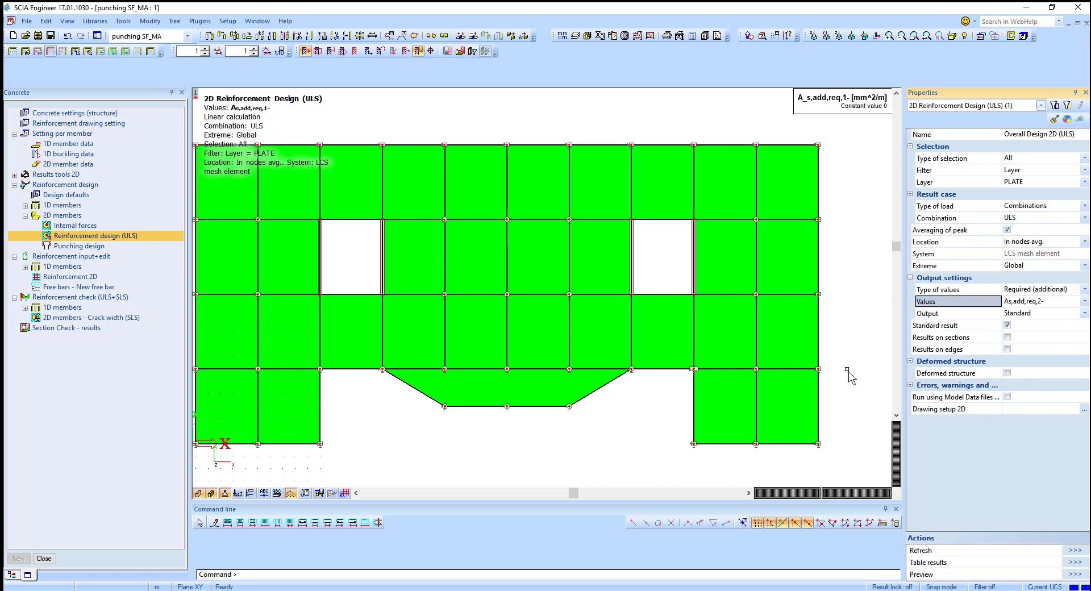
Step: Open the 2D members crack width (SLS) check and set its type of reinforcement to Provided
{"action": "scroll", "coordinate": [841, 365], "scroll_direction": "down", "scroll_amount": 2}
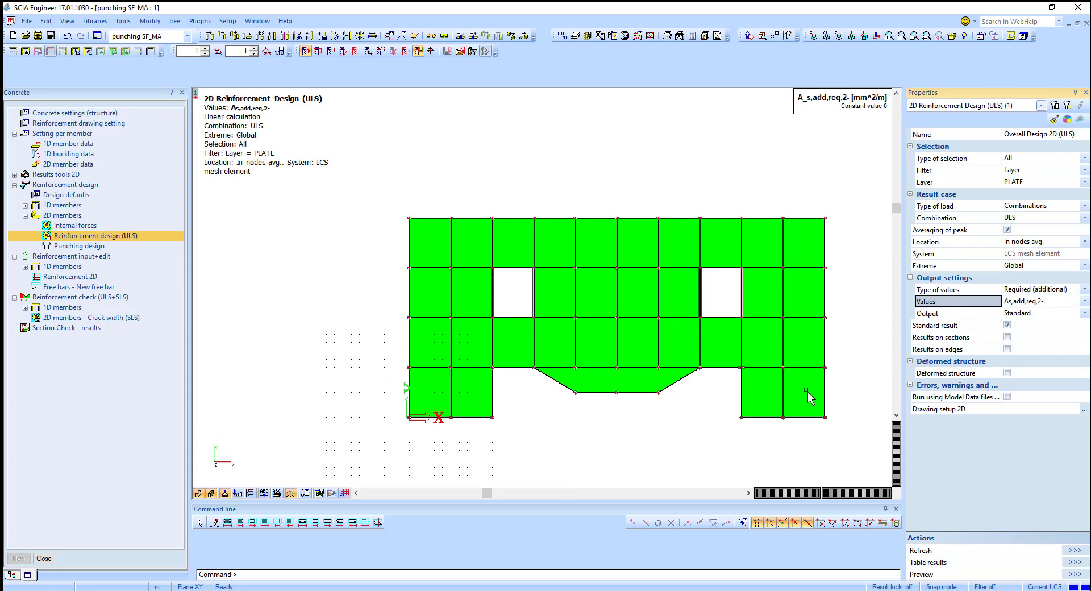
{"action": "middle_click_drag", "start_coordinate": [787, 393], "coordinate": [709, 385]}
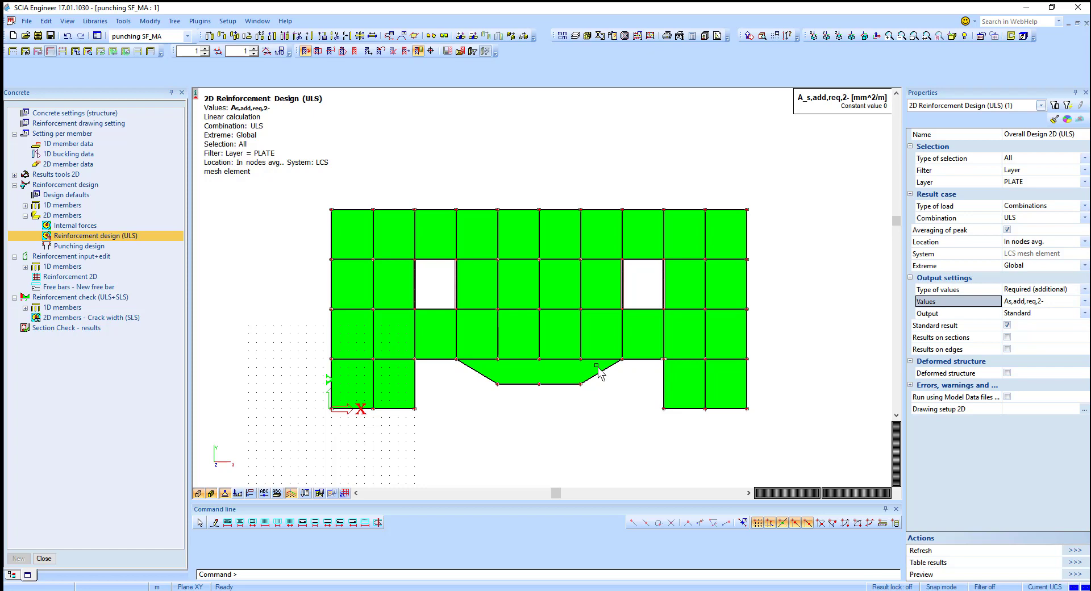
{"action": "left_click", "coordinate": [66, 317]}
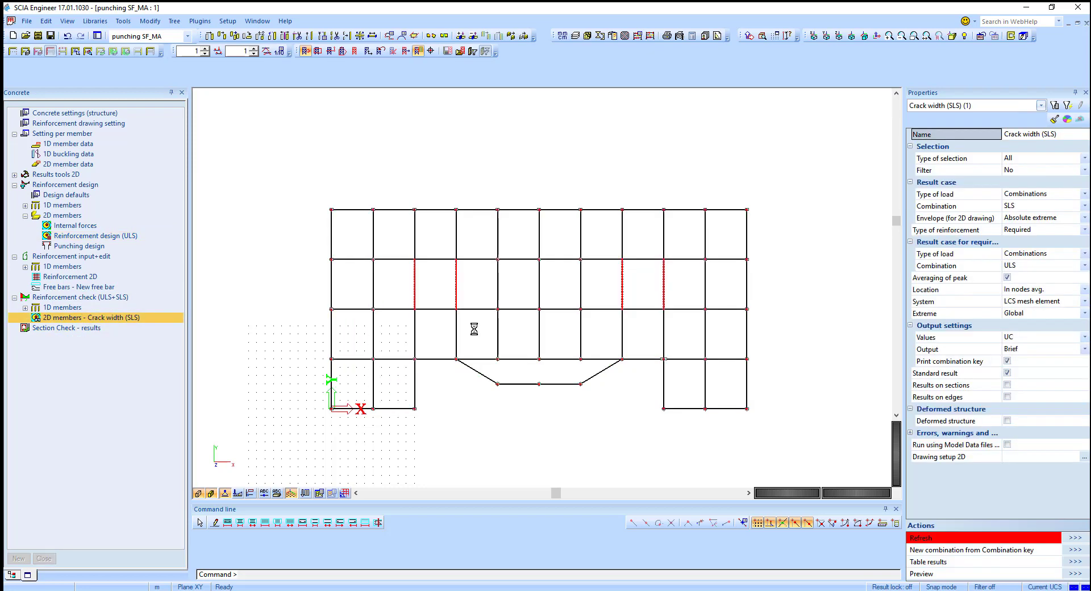
{"action": "left_click", "coordinate": [1049, 230]}
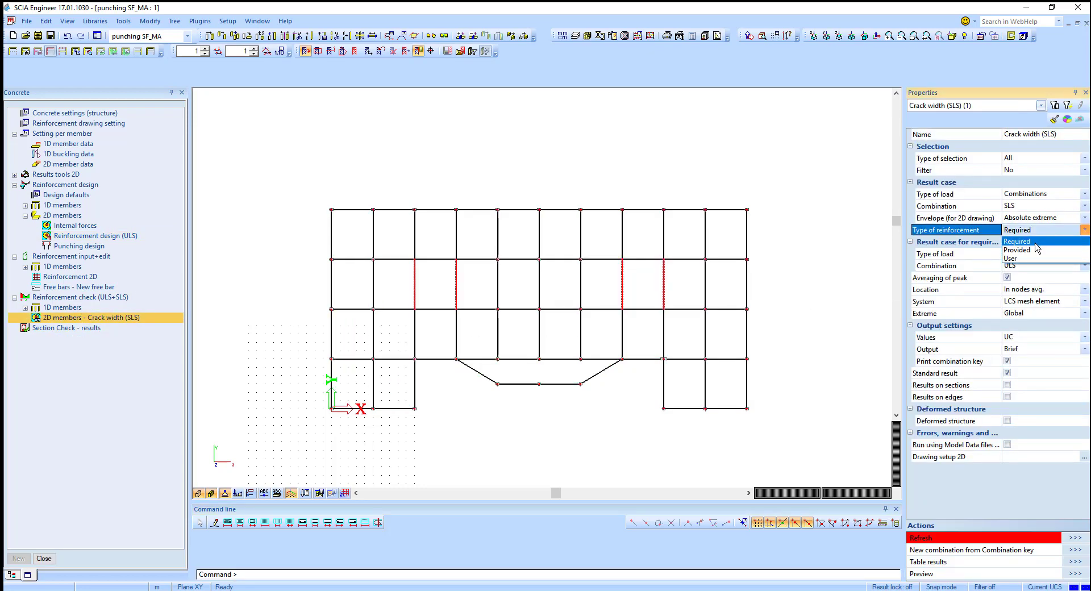
{"action": "left_click", "coordinate": [1026, 250]}
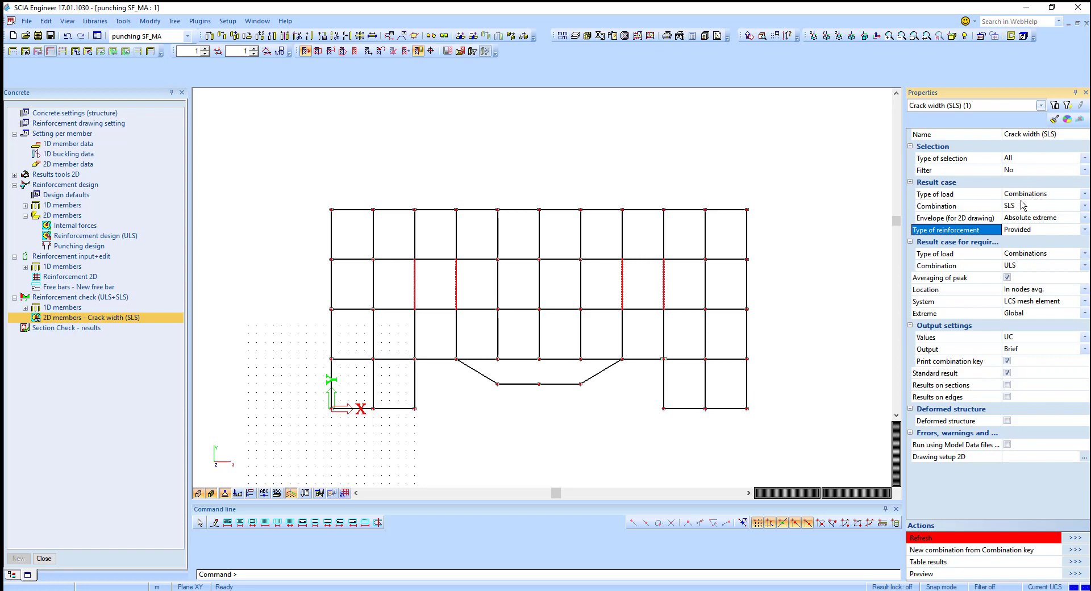
{"action": "left_click", "coordinate": [1026, 233]}
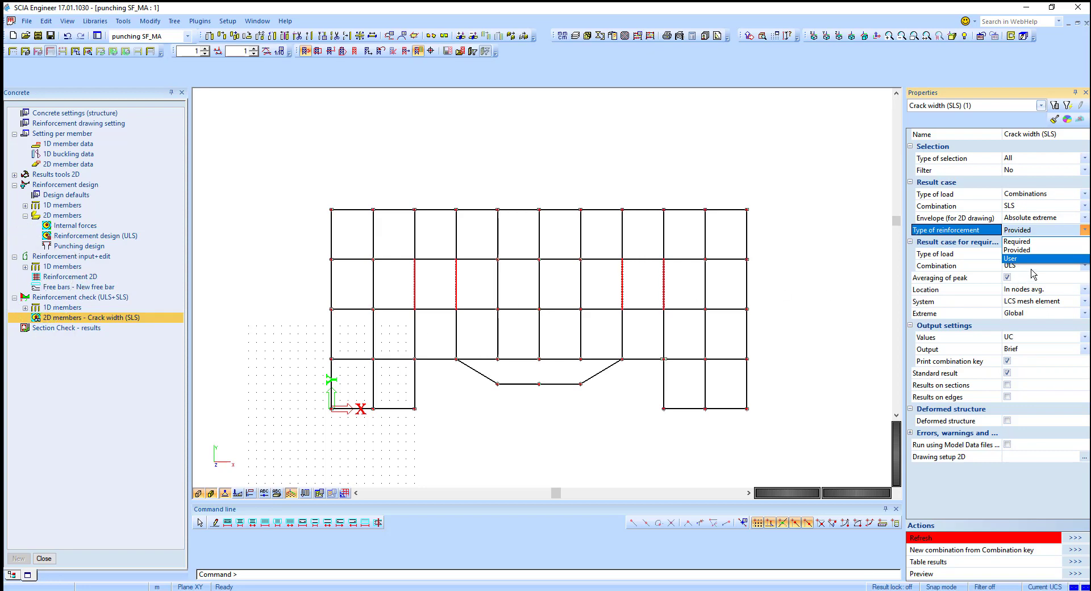
{"action": "left_click", "coordinate": [1027, 250]}
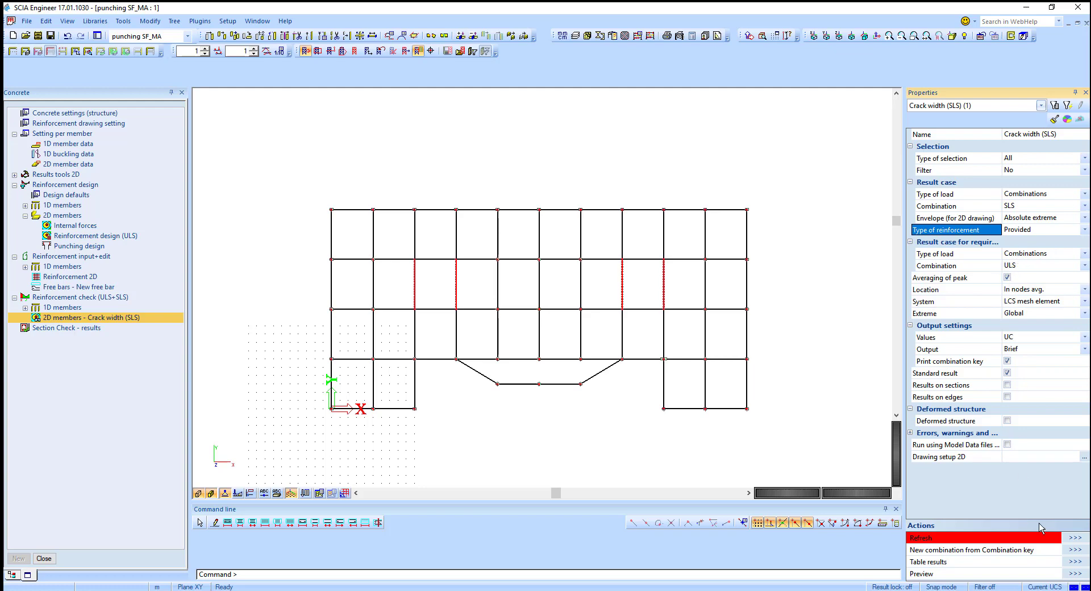
Step: Refresh the crack width (SLS) check to display its unity check on the slab, inspecting the support corners
{"action": "left_click", "coordinate": [1074, 537]}
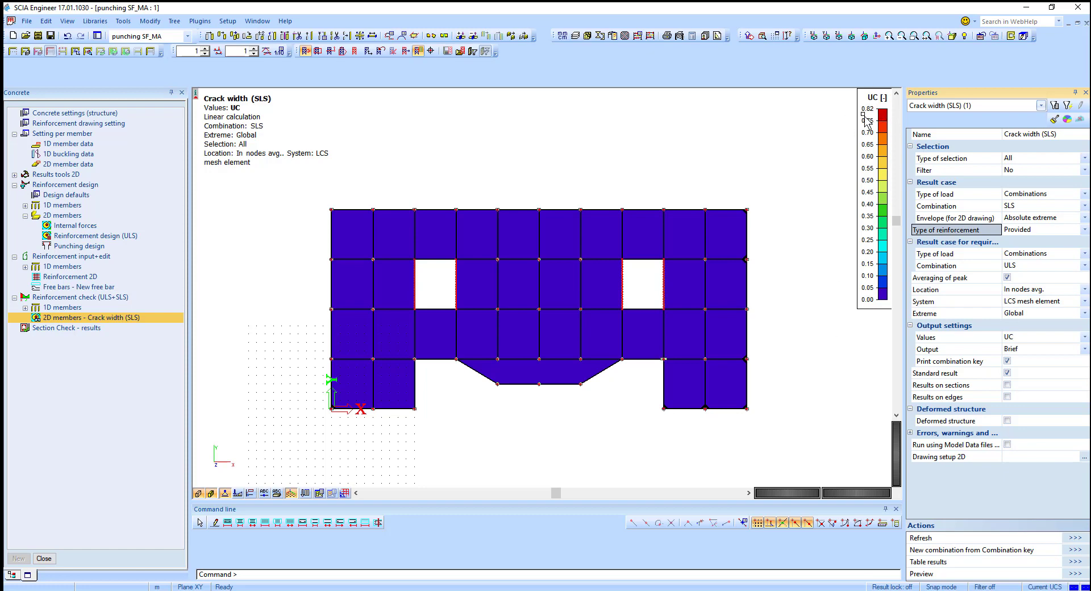
{"action": "scroll", "coordinate": [696, 414], "scroll_direction": "up", "scroll_amount": 3}
{"action": "scroll", "coordinate": [721, 404], "scroll_direction": "up", "scroll_amount": 4}
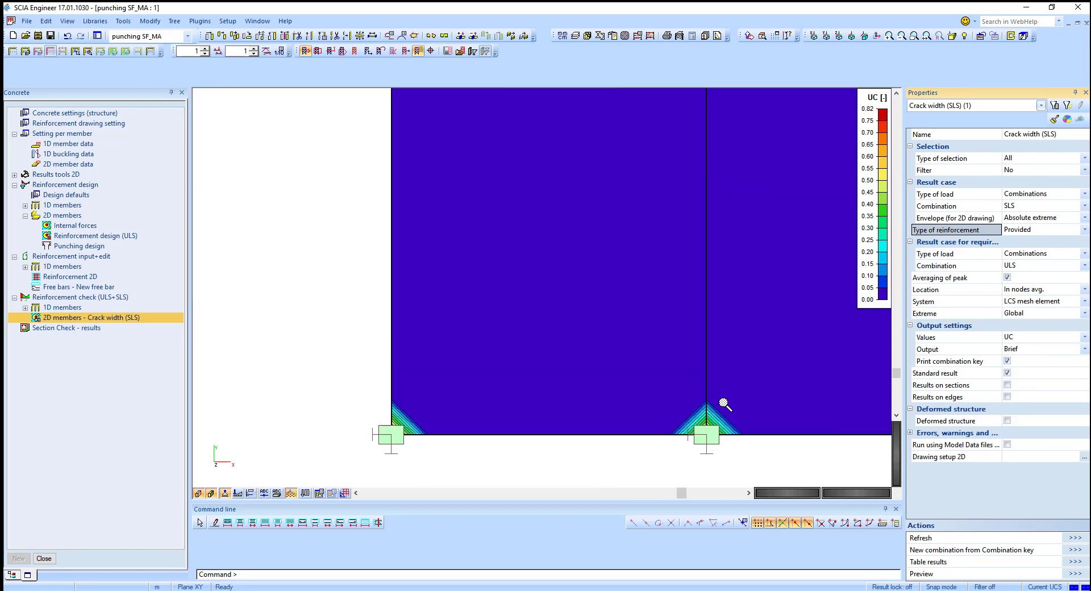
{"action": "scroll", "coordinate": [747, 399], "scroll_direction": "down", "scroll_amount": 2}
{"action": "scroll", "coordinate": [747, 399], "scroll_direction": "down", "scroll_amount": 2}
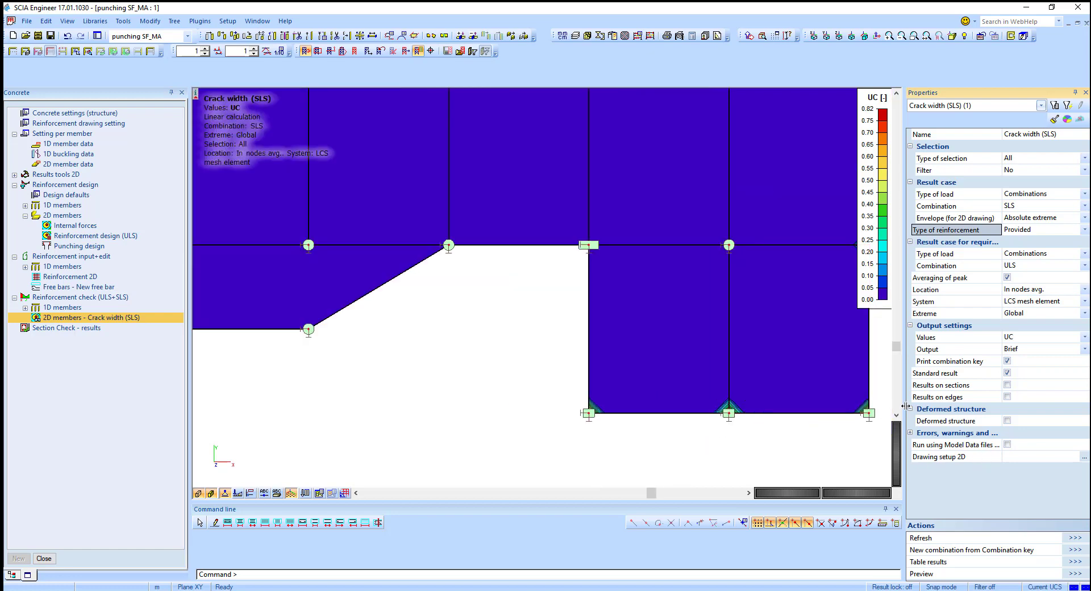
Step: Switch the crack width output values to w+ and refresh the slab display
{"action": "left_click", "coordinate": [1026, 339]}
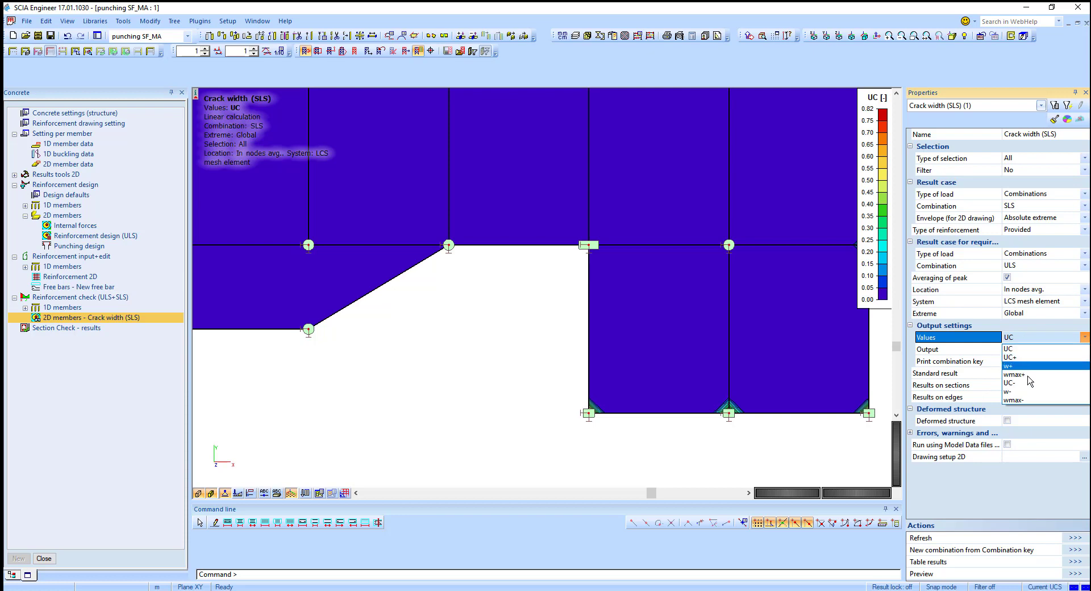
{"action": "left_click", "coordinate": [1017, 365]}
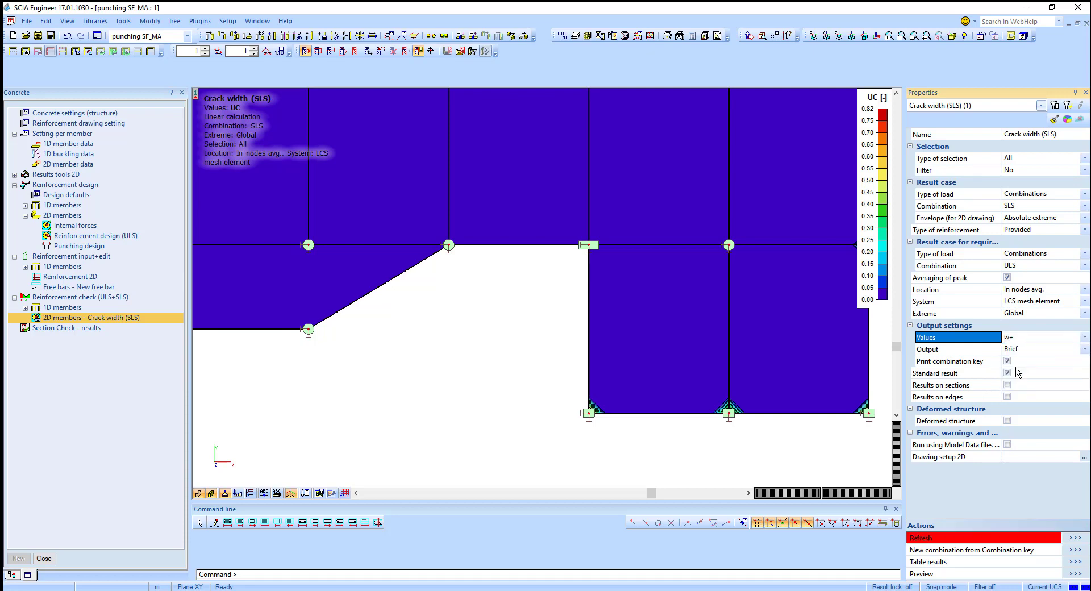
{"action": "left_click", "coordinate": [1074, 538]}
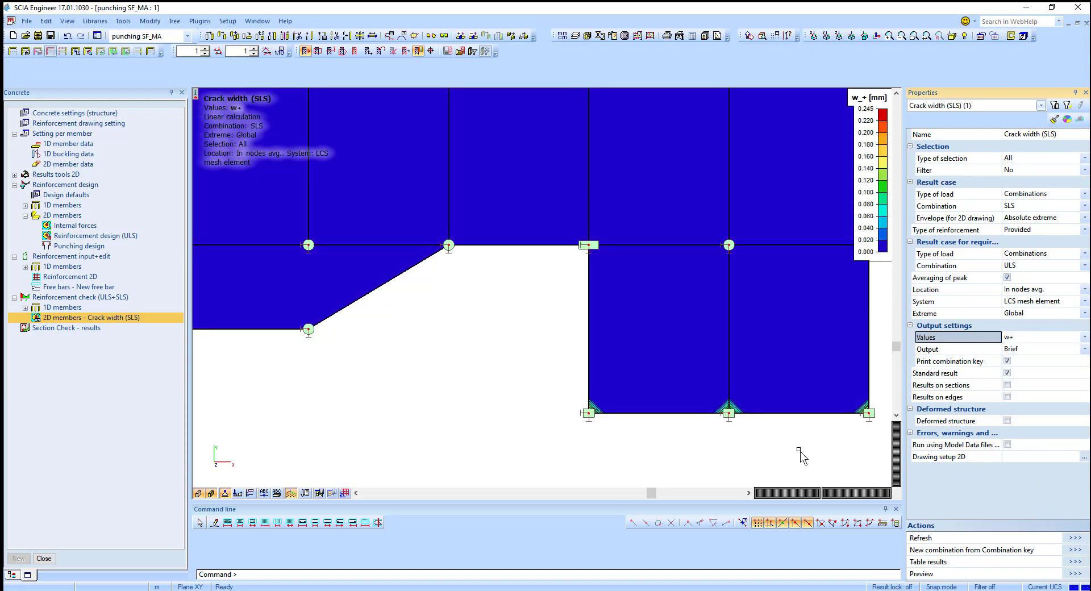
{"action": "scroll", "coordinate": [790, 451], "scroll_direction": "down", "scroll_amount": 4}
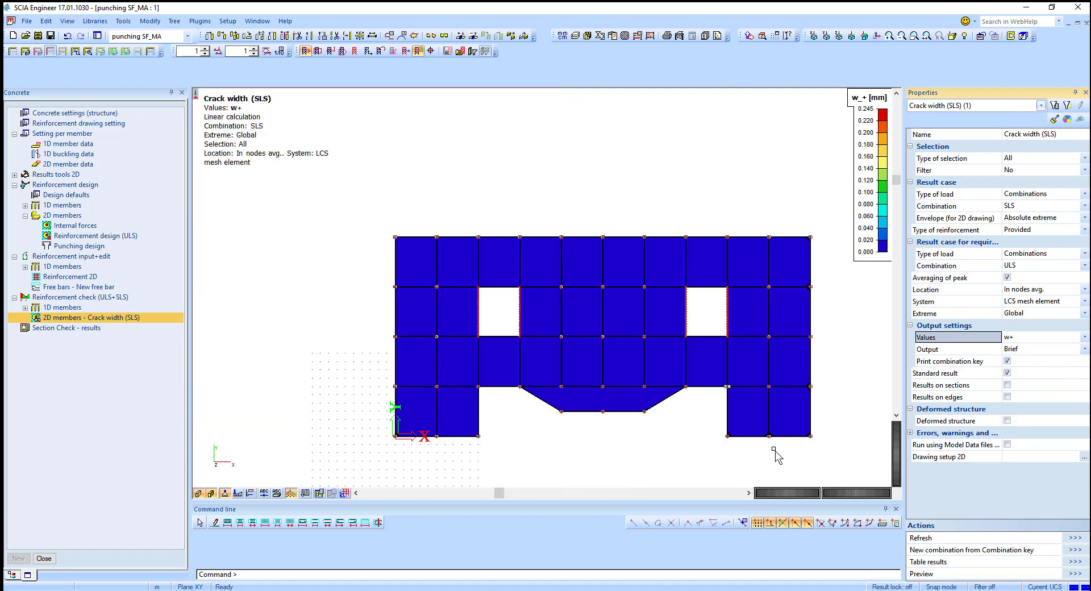
{"action": "scroll", "coordinate": [772, 451], "scroll_direction": "up", "scroll_amount": 4}
Step: Switch the crack width output values to w- and refresh the slab display
{"action": "left_click", "coordinate": [1012, 337]}
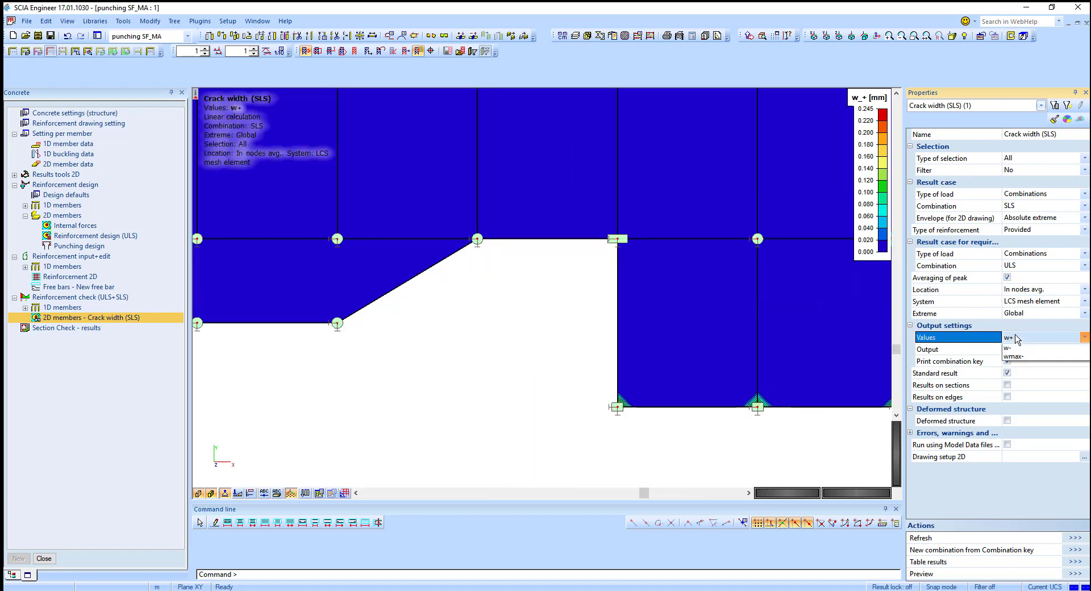
{"action": "left_click", "coordinate": [1018, 391]}
{"action": "left_click", "coordinate": [1074, 538]}
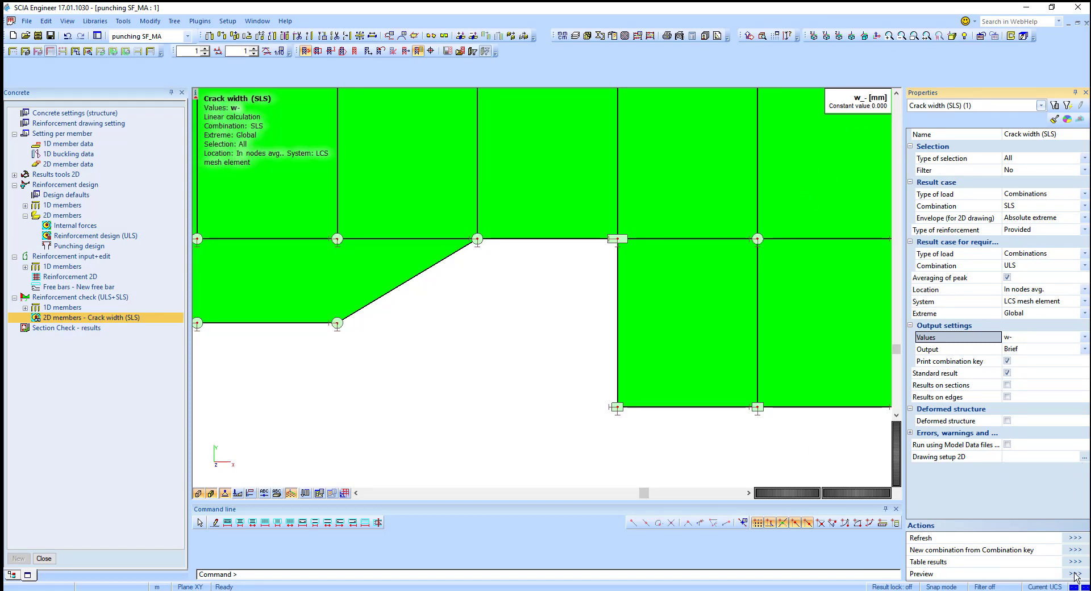
Step: Set the crack width output to Standard and preview the report, reviewing the check of crack width table
{"action": "left_click", "coordinate": [1037, 350]}
{"action": "left_click", "coordinate": [1017, 369]}
{"action": "left_click", "coordinate": [1072, 574]}
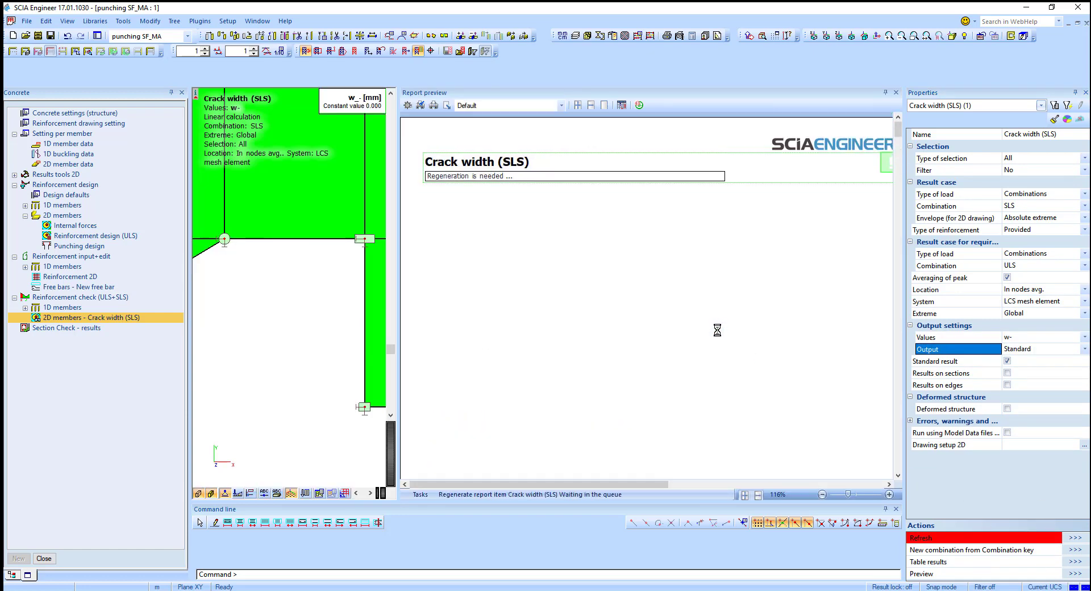
{"action": "scroll", "coordinate": [710, 333], "scroll_direction": "down", "scroll_amount": 5}
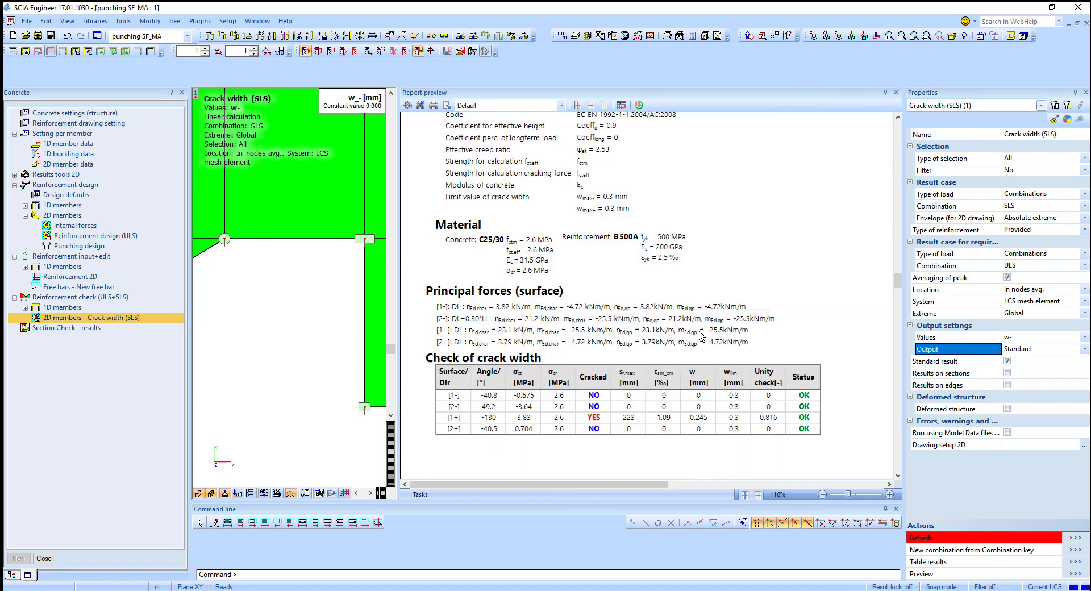
{"action": "scroll", "coordinate": [609, 236], "scroll_direction": "up", "scroll_amount": 4}
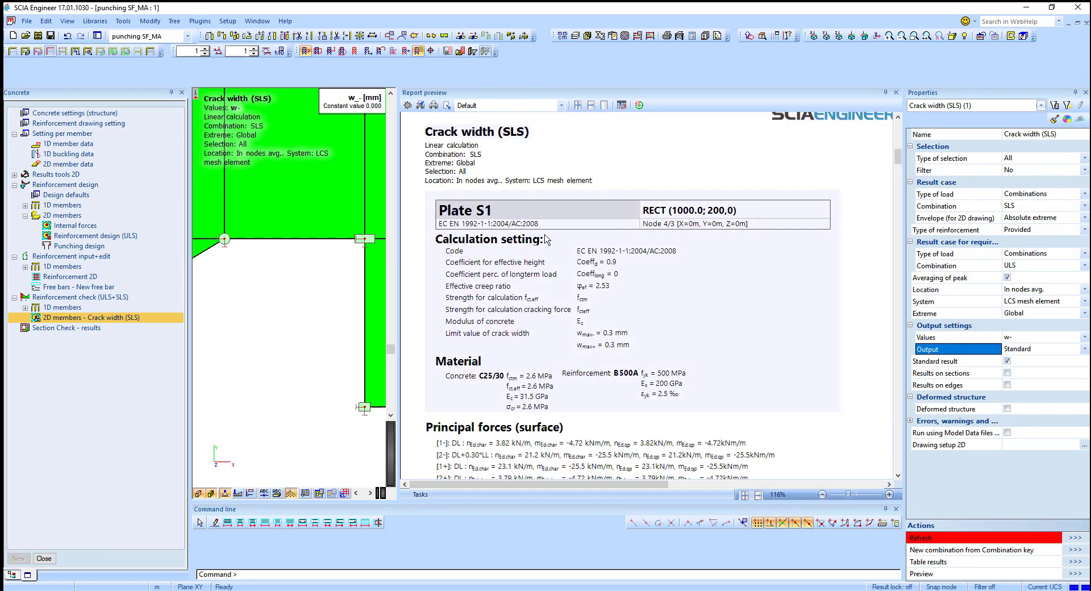
{"action": "scroll", "coordinate": [599, 321], "scroll_direction": "down", "scroll_amount": 2}
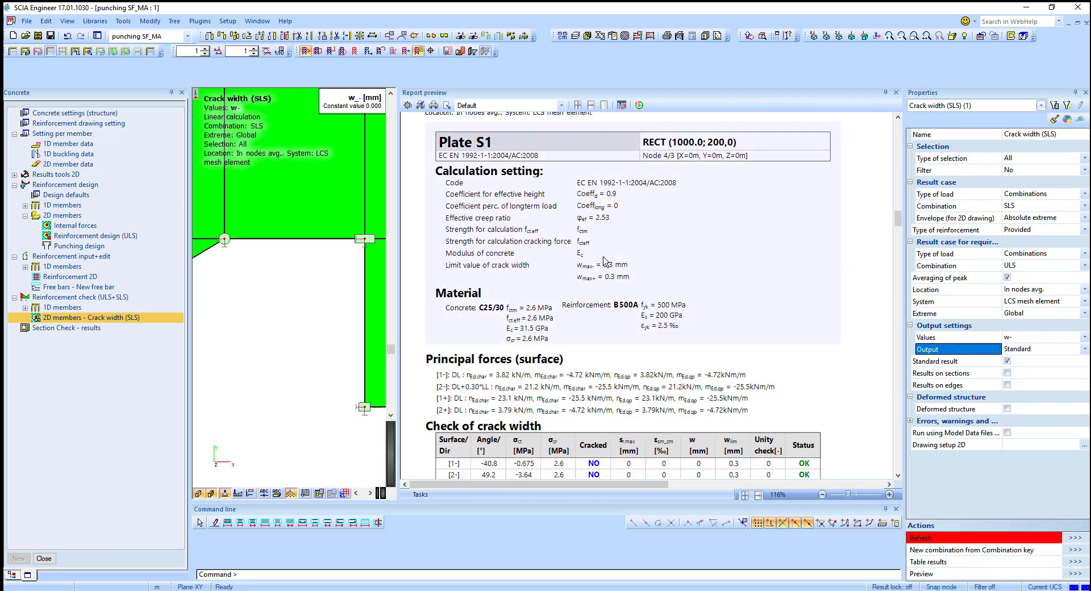
{"action": "scroll", "coordinate": [604, 293], "scroll_direction": "down", "scroll_amount": 2}
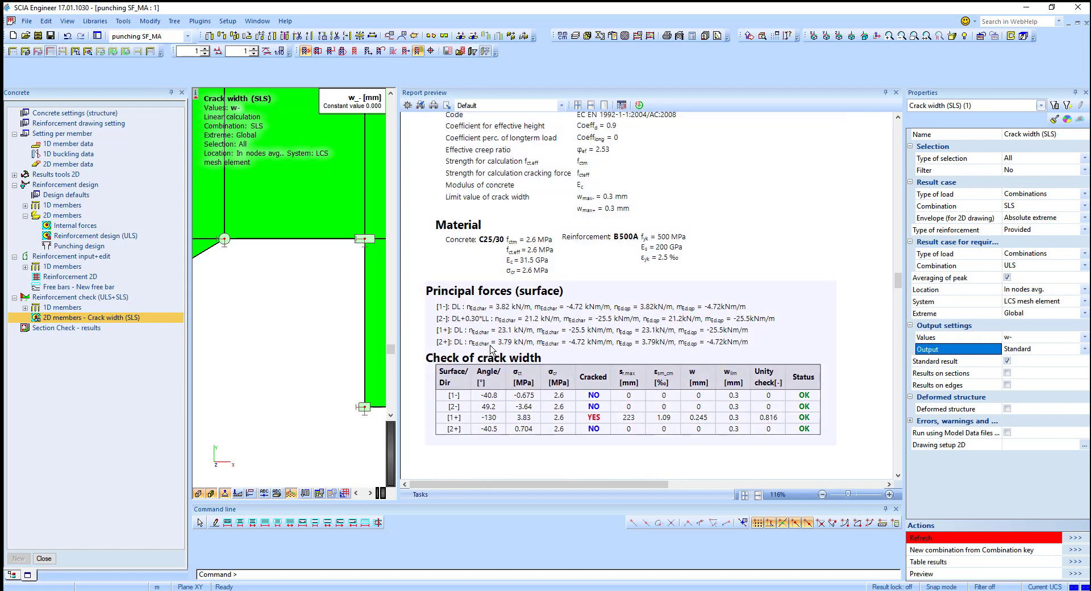
{"action": "scroll", "coordinate": [618, 323], "scroll_direction": "down", "scroll_amount": 2}
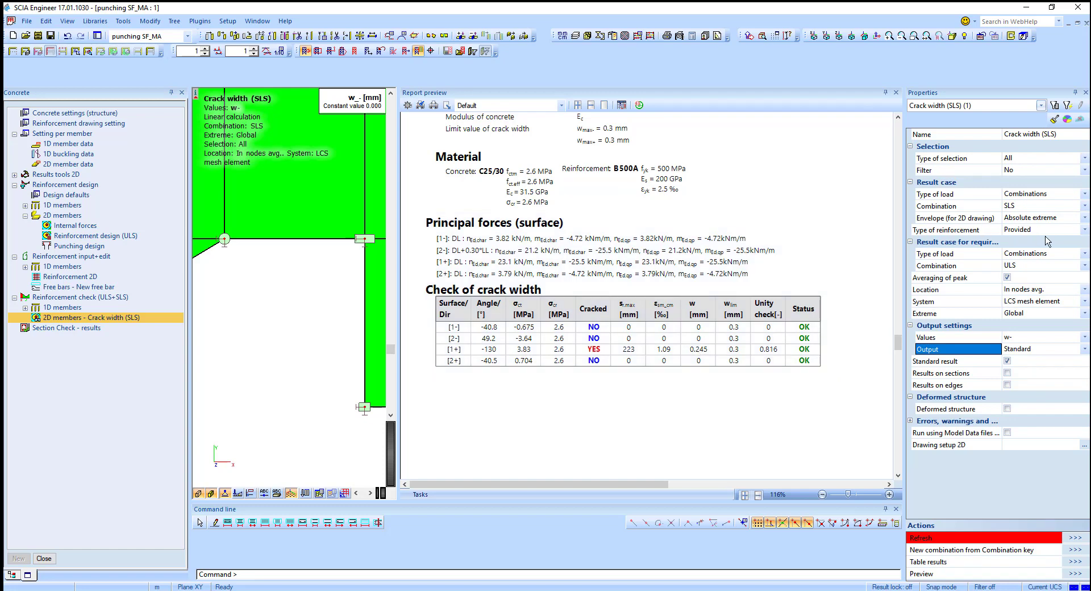
Step: Change the type of reinforcement to Required and refresh the crack width report preview
{"action": "left_click", "coordinate": [1010, 230]}
{"action": "left_click", "coordinate": [1010, 230]}
{"action": "left_click", "coordinate": [1022, 253]}
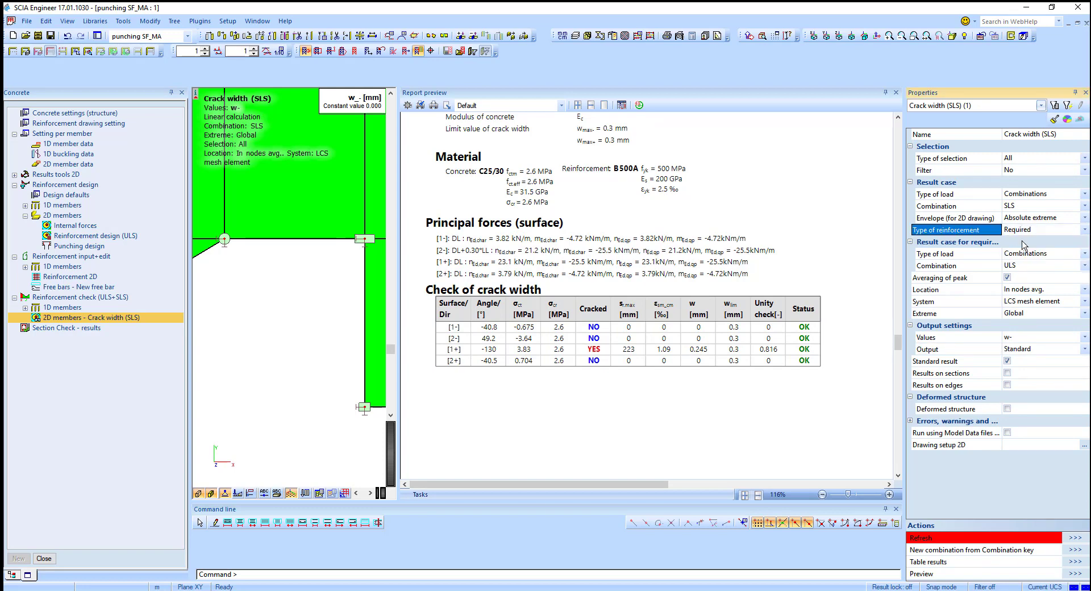
{"action": "left_click", "coordinate": [1072, 538]}
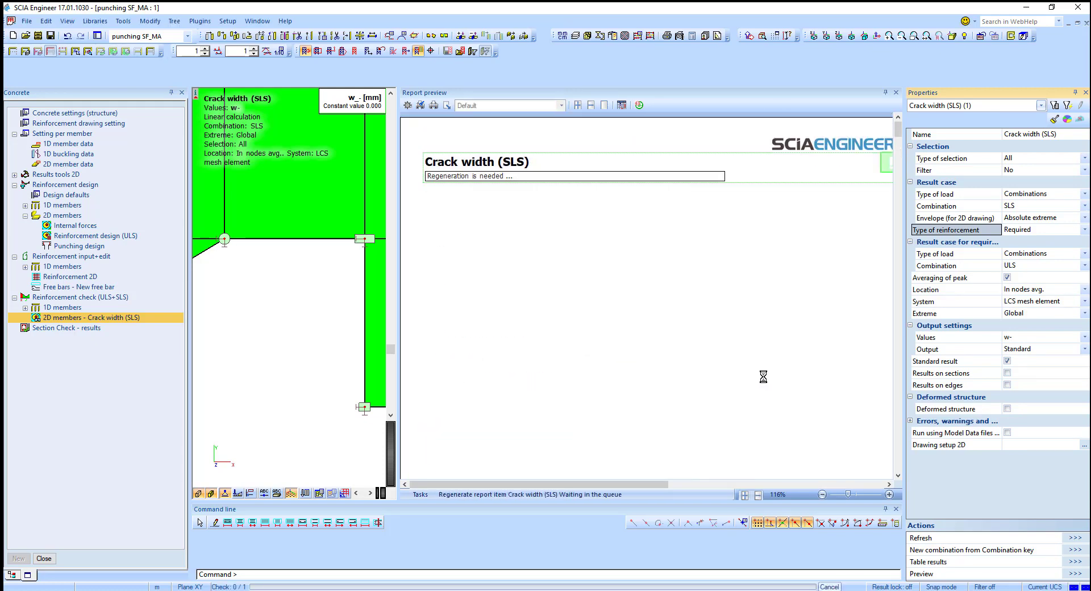
{"action": "scroll", "coordinate": [733, 378], "scroll_direction": "down", "scroll_amount": 2}
{"action": "scroll", "coordinate": [732, 380], "scroll_direction": "down", "scroll_amount": 1}
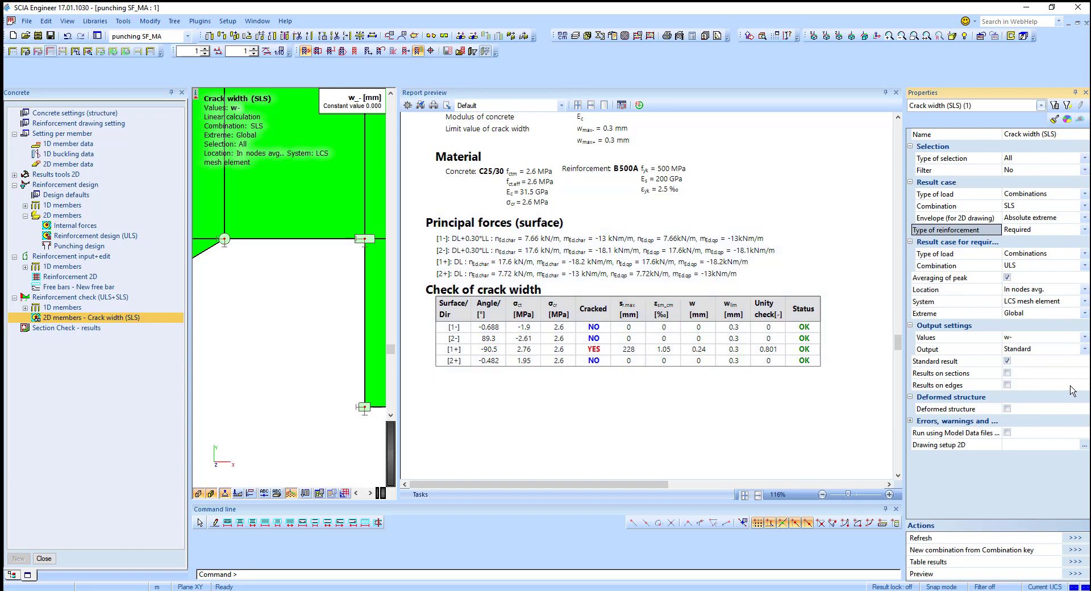
Step: Close the report preview and view the whole slab's w- crack width result
{"action": "left_click", "coordinate": [896, 92]}
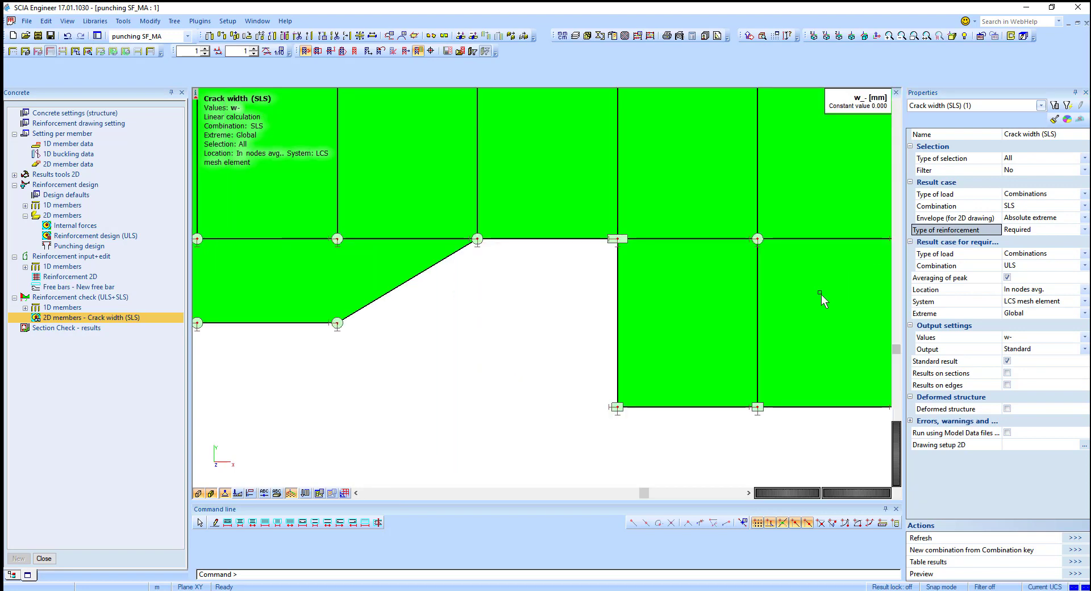
{"action": "scroll", "coordinate": [795, 298], "scroll_direction": "down", "scroll_amount": 5}
{"action": "scroll", "coordinate": [732, 340], "scroll_direction": "up", "scroll_amount": 3}
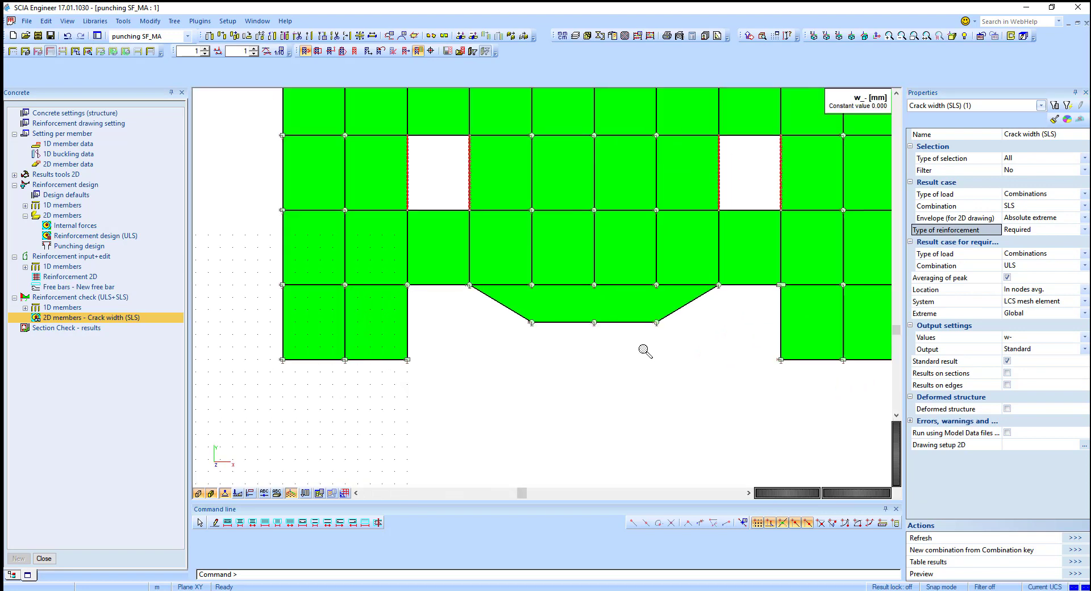
{"action": "scroll", "coordinate": [643, 348], "scroll_direction": "down", "scroll_amount": 1}
{"action": "middle_click_drag", "start_coordinate": [750, 347], "coordinate": [717, 350]}
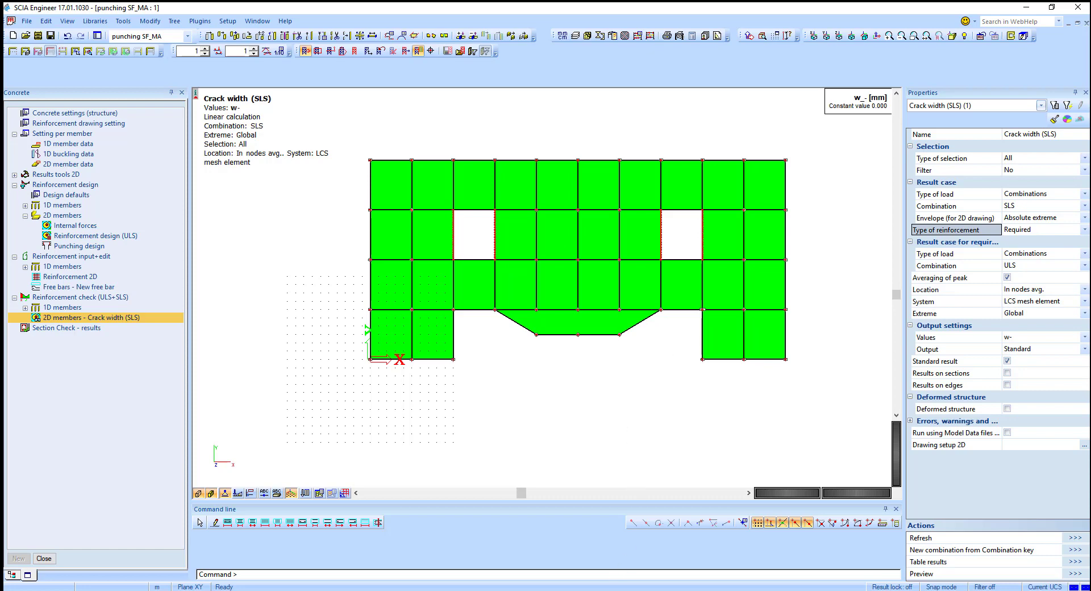
Step: Switch to the PowerPoint slide show and advance to the punching shear slide
{"action": "left_click", "coordinate": [490, 590]}
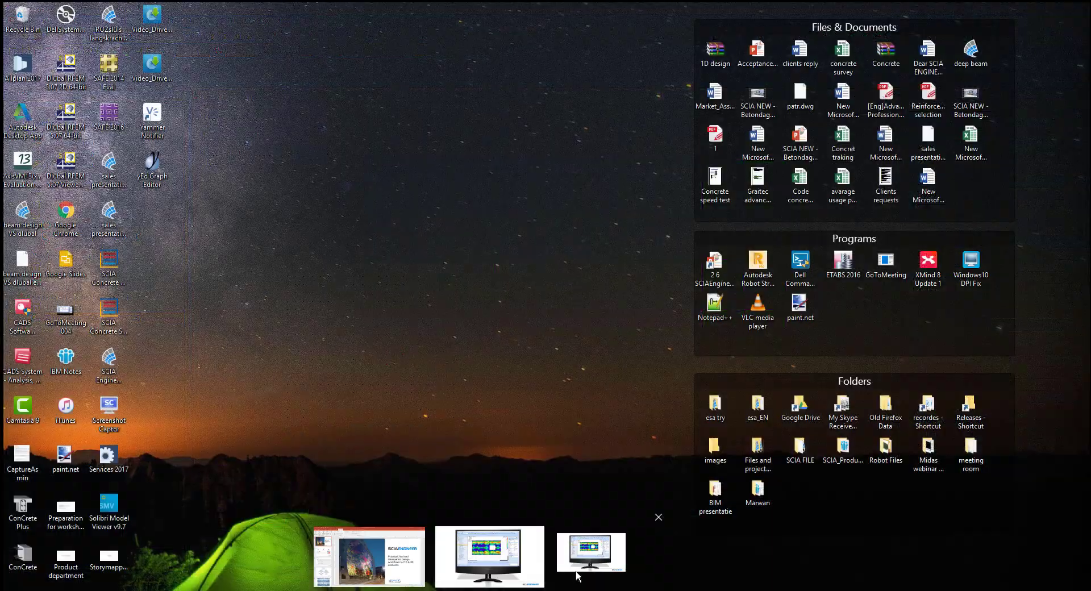
{"action": "left_click", "coordinate": [576, 575]}
{"action": "key", "text": "Right"}
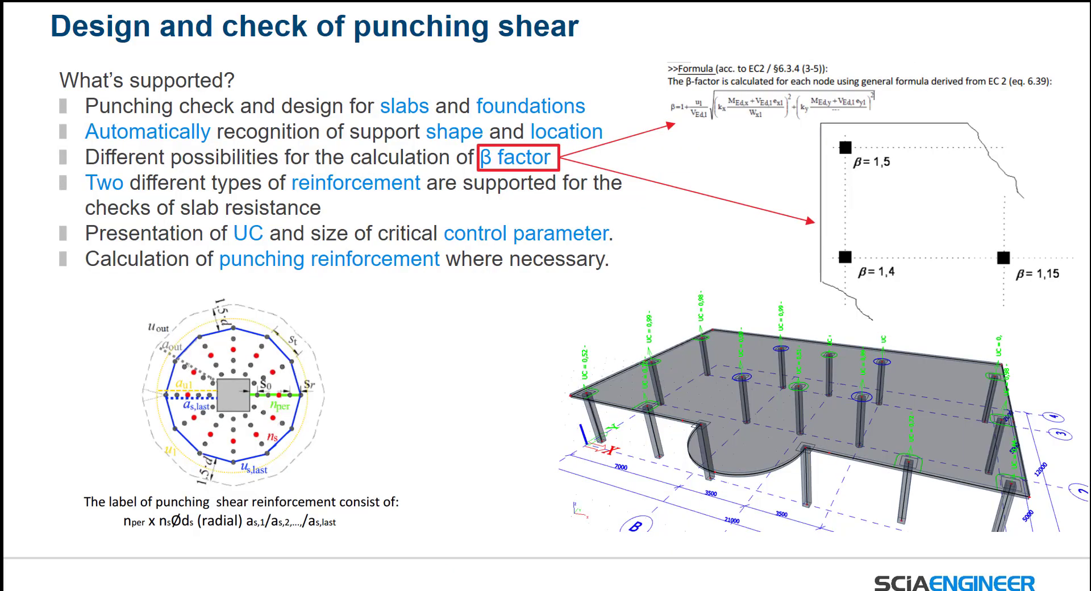
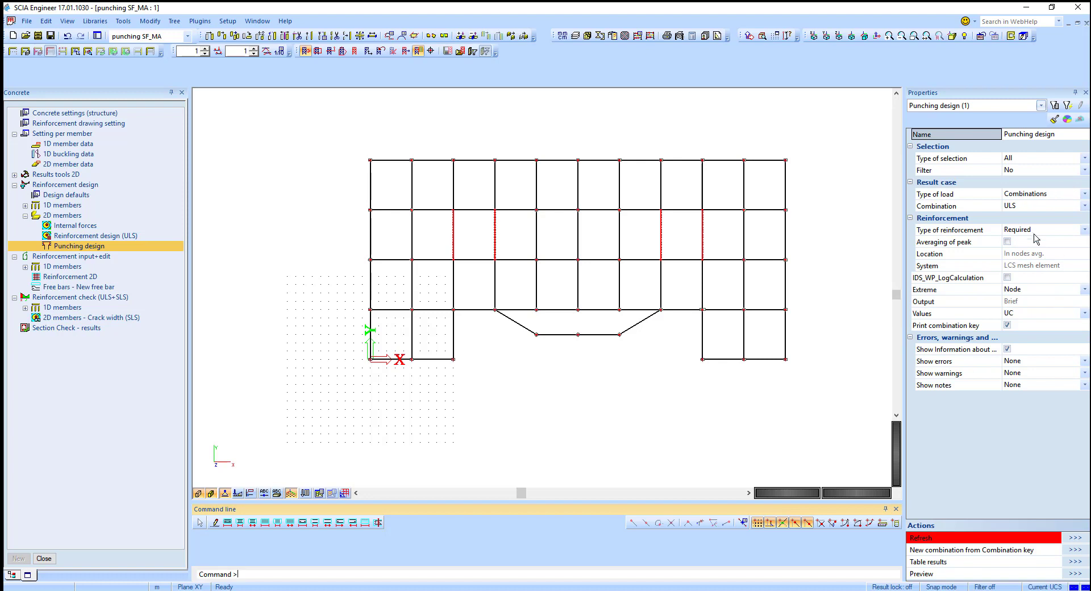
Step: Set the punching design's type of reinforcement to Provided and refresh the results
{"action": "left_click", "coordinate": [1035, 230]}
{"action": "left_click", "coordinate": [1036, 252]}
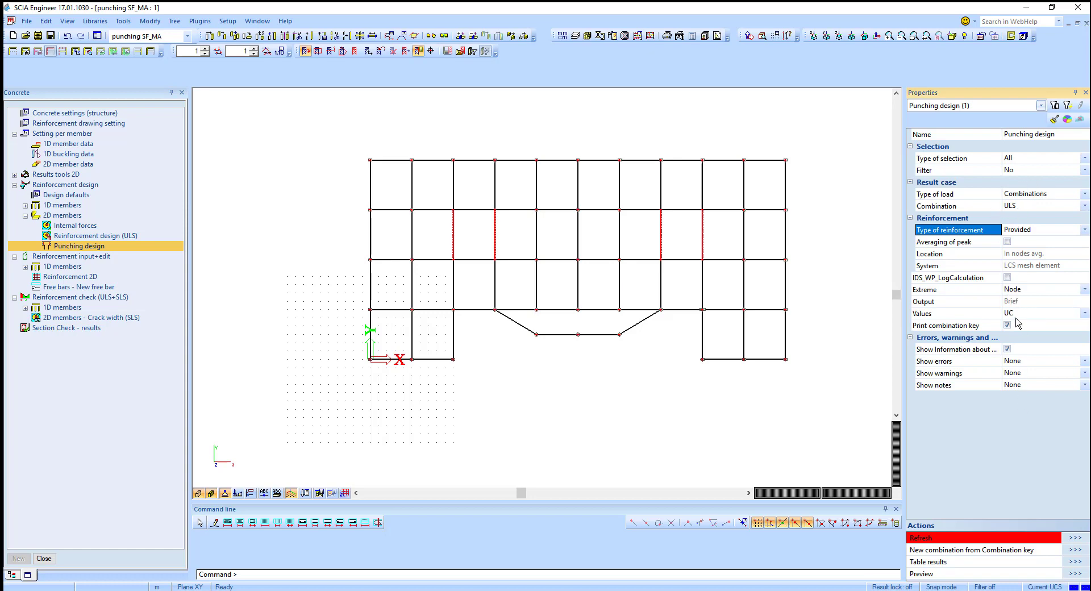
{"action": "left_click", "coordinate": [1077, 539]}
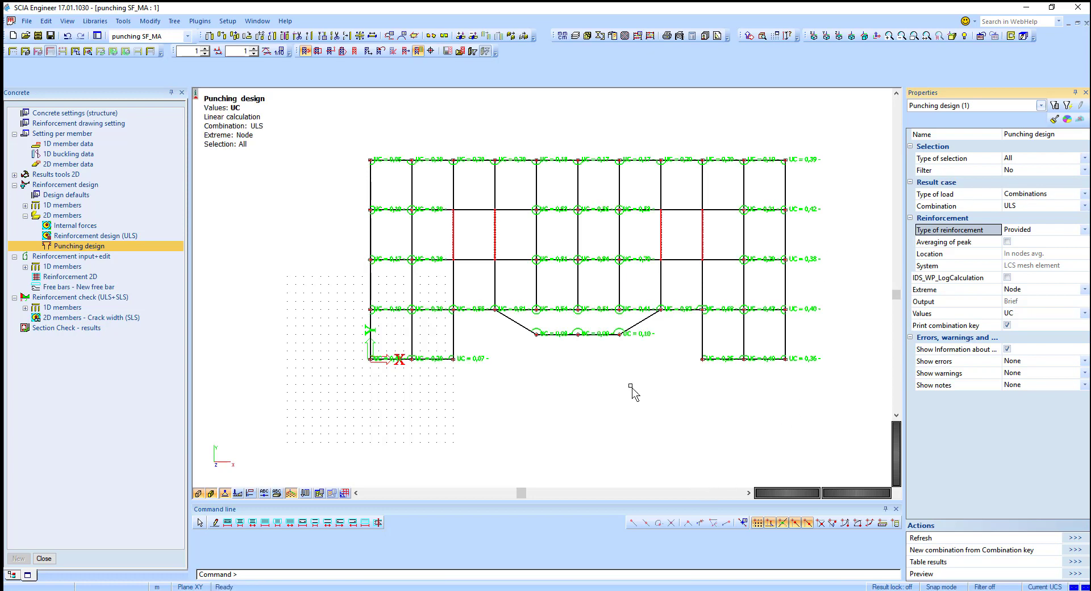
Step: Examine the punching shear unity checks around the slab's columns in rendered 3D and plan views
{"action": "left_click", "coordinate": [68, 22]}
{"action": "left_click", "coordinate": [85, 134]}
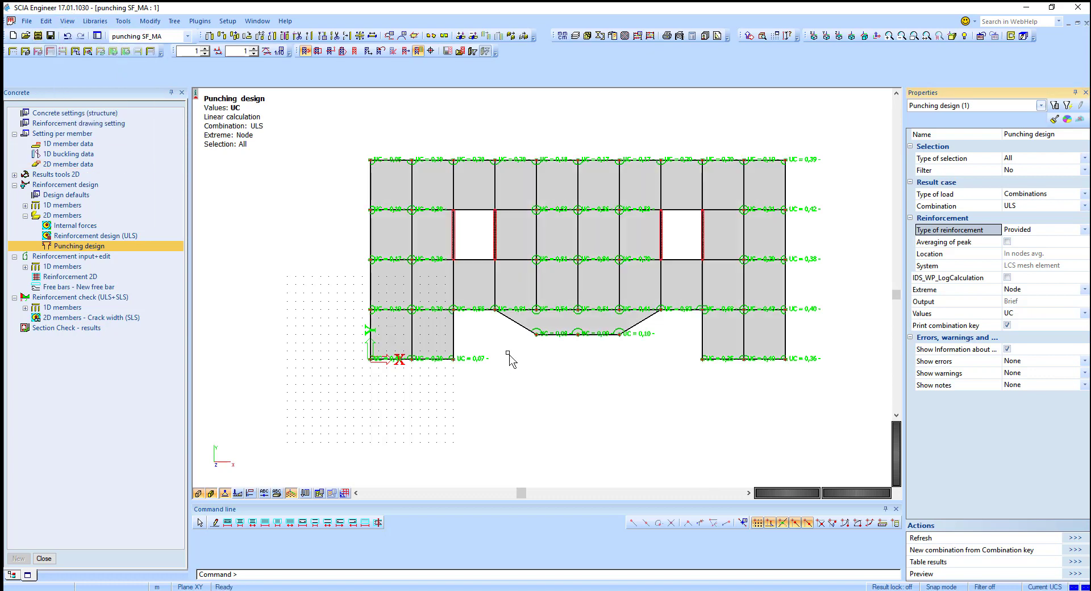
{"action": "right_click_drag", "start_coordinate": [581, 384], "coordinate": [565, 347], "text": "ctrl"}
{"action": "scroll", "coordinate": [571, 288], "scroll_direction": "up", "scroll_amount": 4}
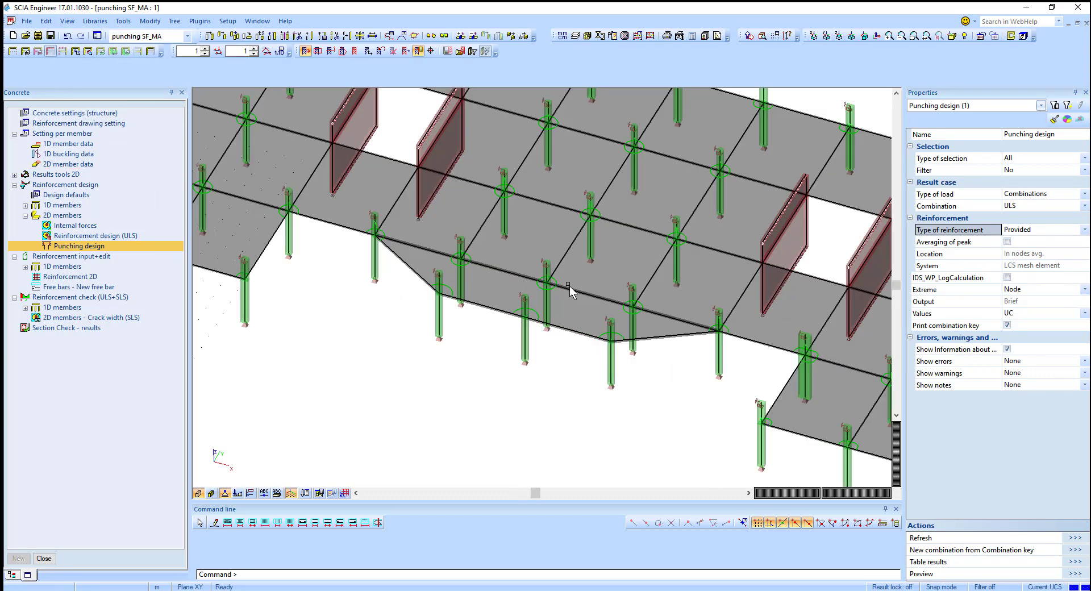
{"action": "middle_click_drag", "start_coordinate": [631, 343], "coordinate": [626, 388]}
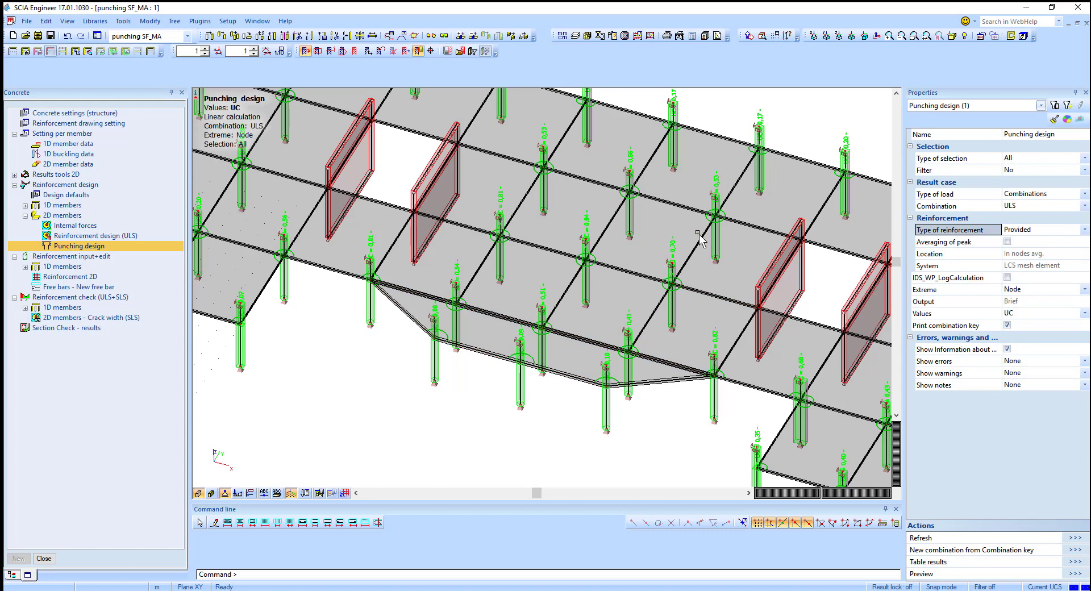
{"action": "middle_click_drag", "start_coordinate": [691, 231], "coordinate": [535, 206]}
{"action": "scroll", "coordinate": [842, 343], "scroll_direction": "down", "scroll_amount": 2}
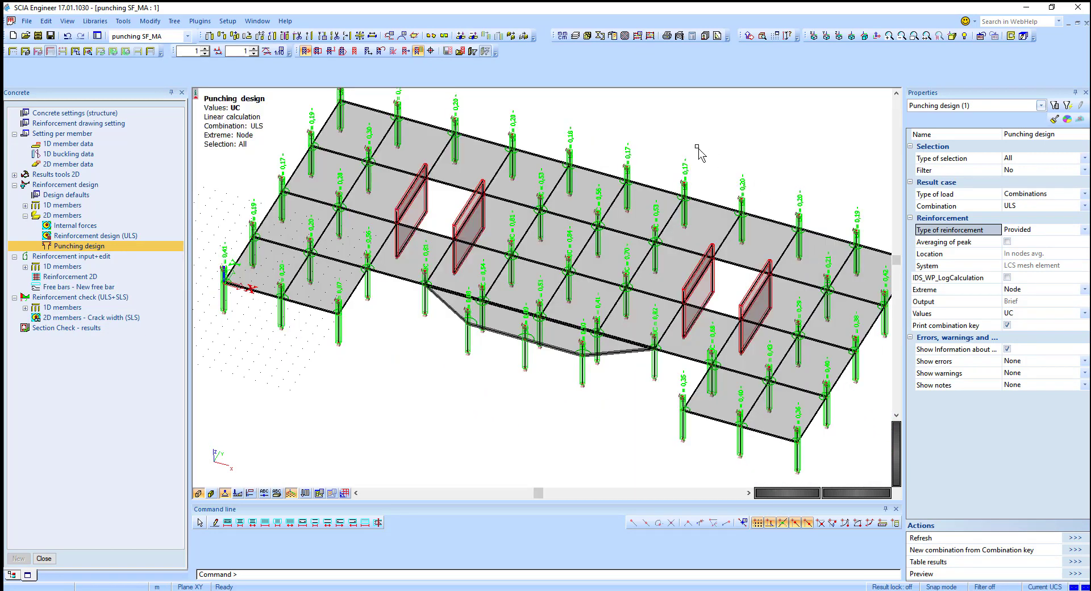
{"action": "middle_click_drag", "start_coordinate": [399, 325], "coordinate": [402, 361]}
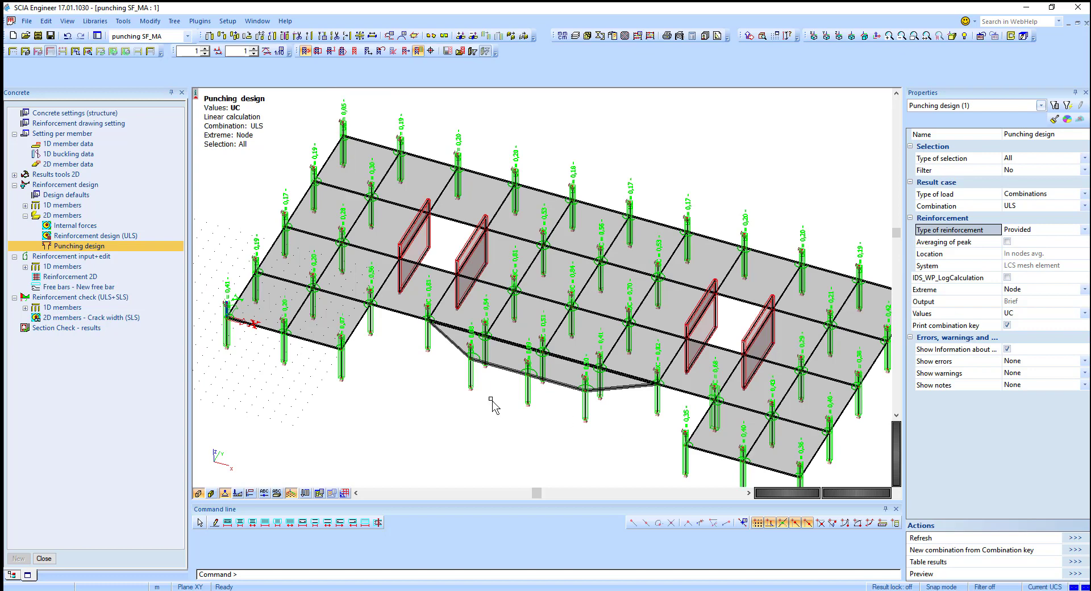
{"action": "scroll", "coordinate": [495, 406], "scroll_direction": "up", "scroll_amount": 3}
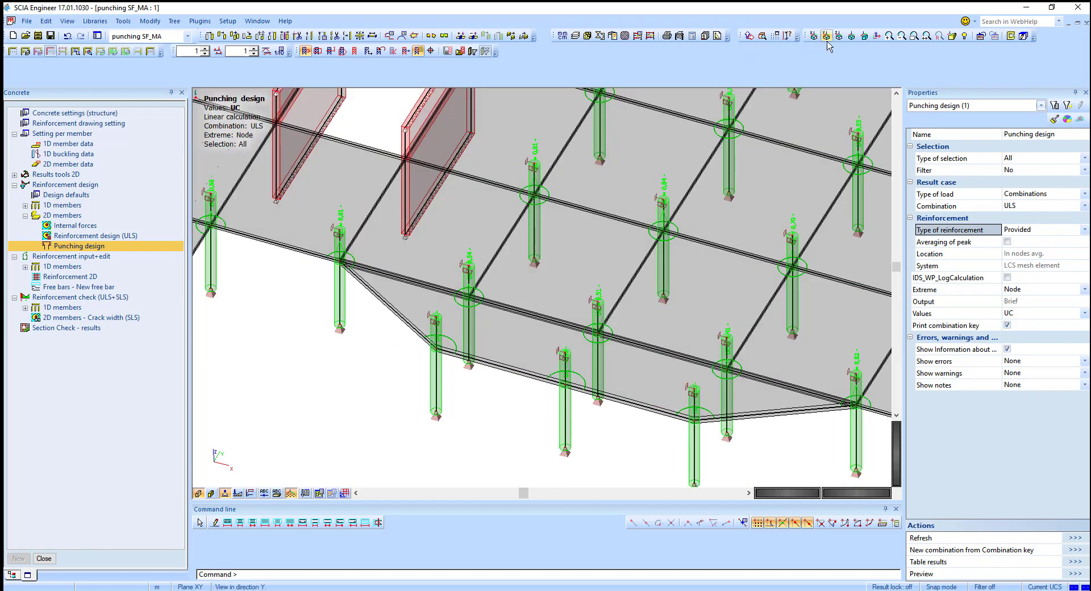
{"action": "left_click", "coordinate": [825, 36]}
{"action": "scroll", "coordinate": [585, 395], "scroll_direction": "up", "scroll_amount": 3}
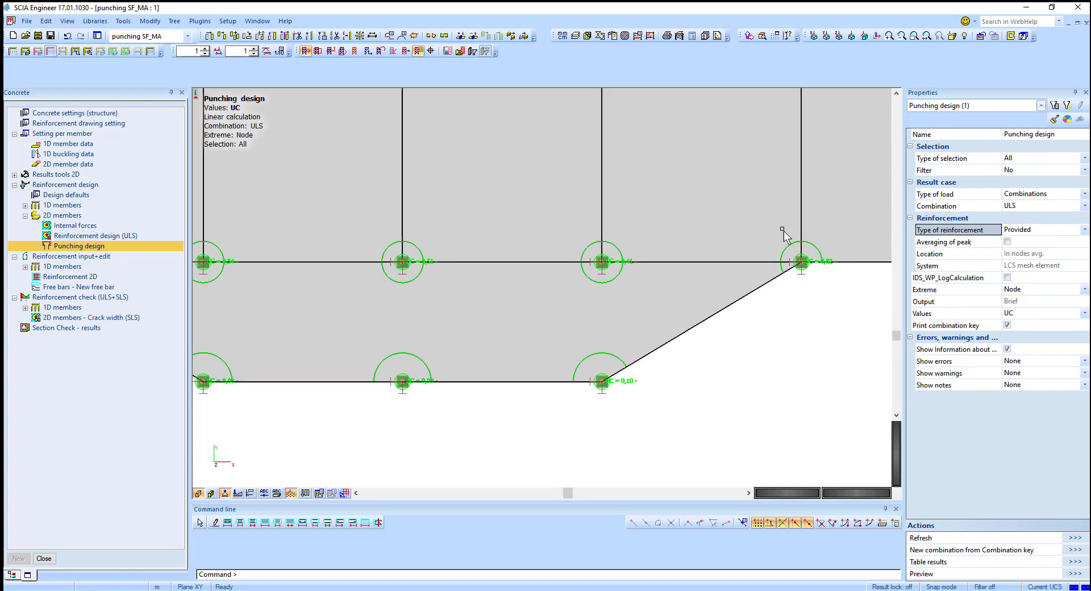
{"action": "scroll", "coordinate": [787, 305], "scroll_direction": "down", "scroll_amount": 2}
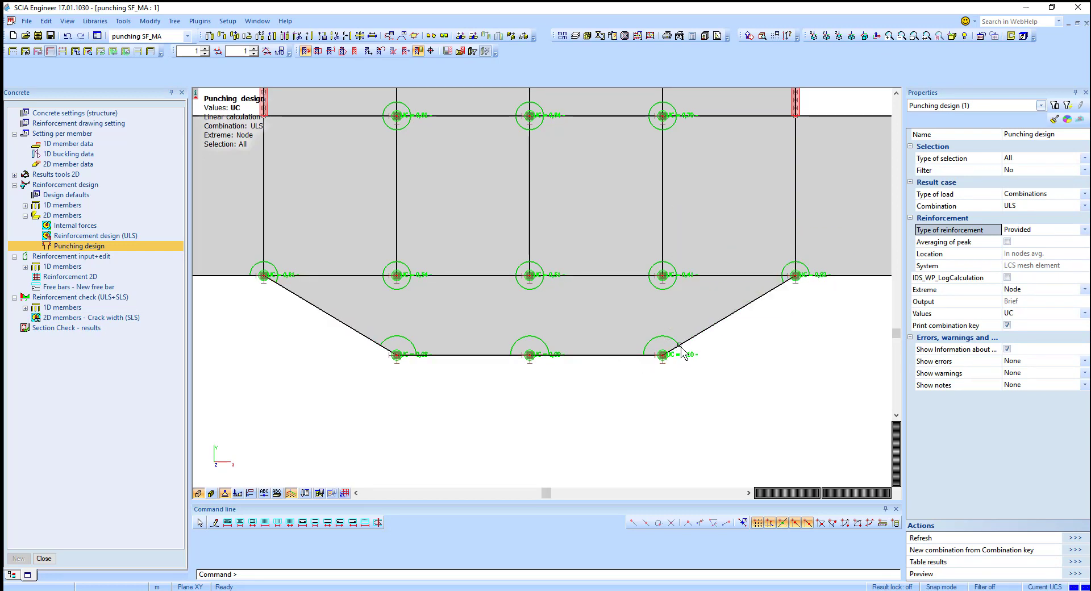
{"action": "scroll", "coordinate": [578, 427], "scroll_direction": "down", "scroll_amount": 2}
{"action": "scroll", "coordinate": [383, 390], "scroll_direction": "up", "scroll_amount": 4}
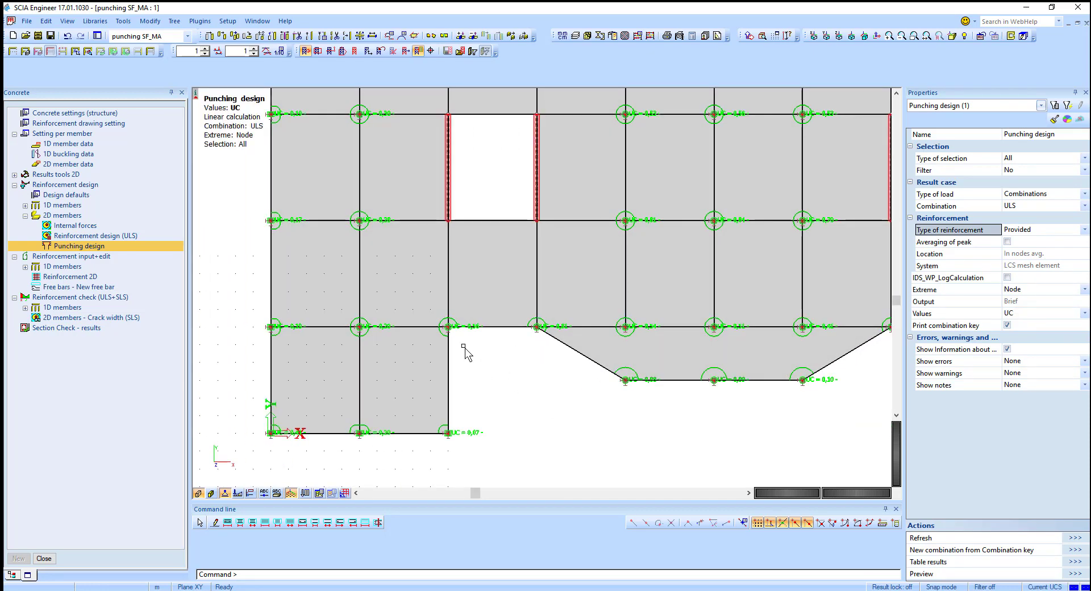
{"action": "scroll", "coordinate": [457, 326], "scroll_direction": "down", "scroll_amount": 3}
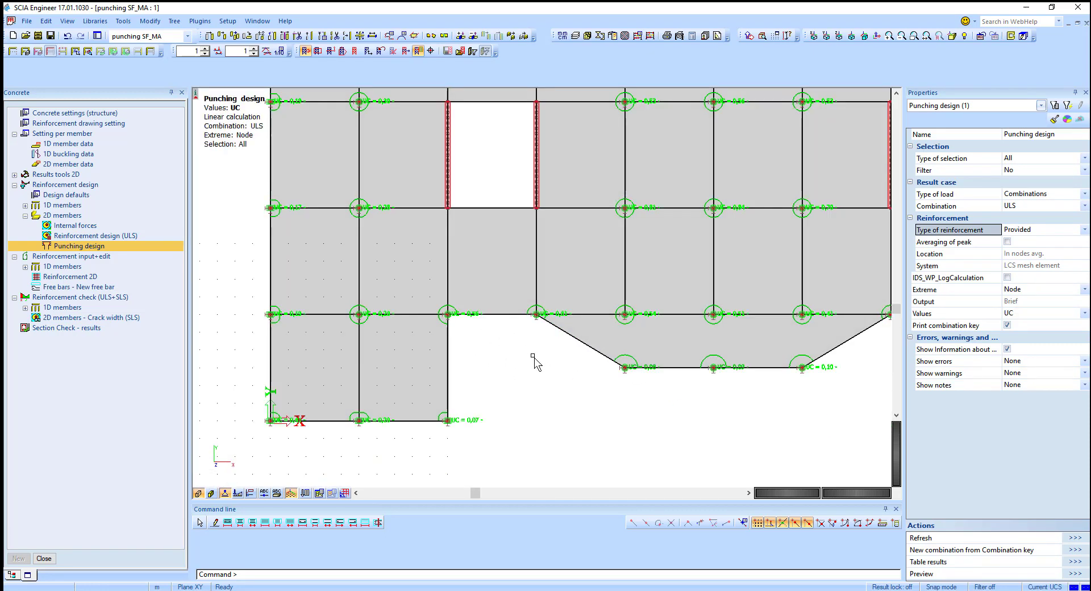
{"action": "middle_click_drag", "start_coordinate": [525, 380], "coordinate": [522, 451]}
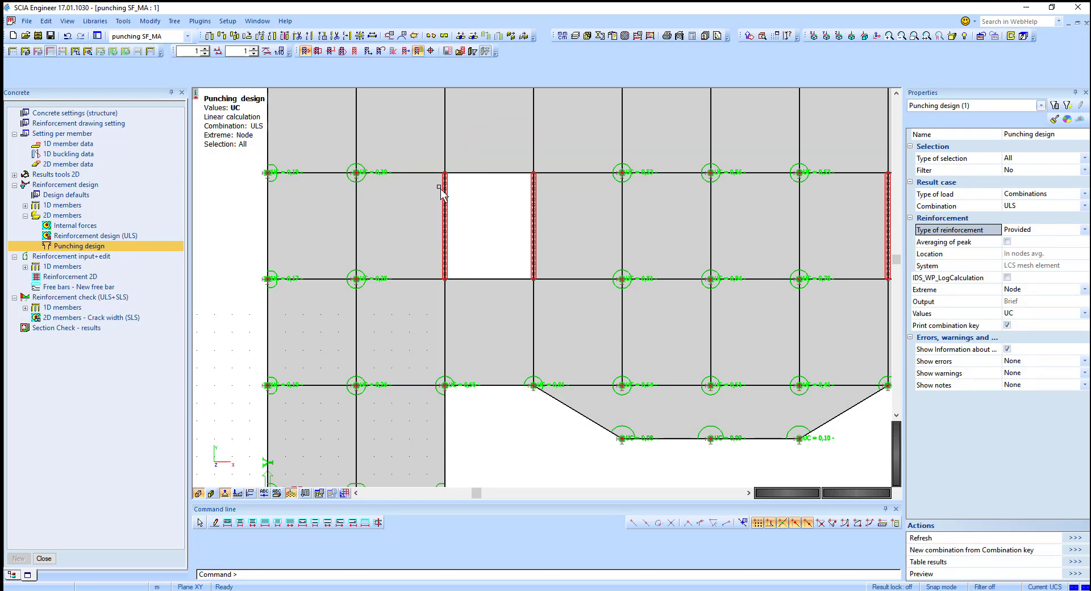
{"action": "scroll", "coordinate": [438, 236], "scroll_direction": "down", "scroll_amount": 1}
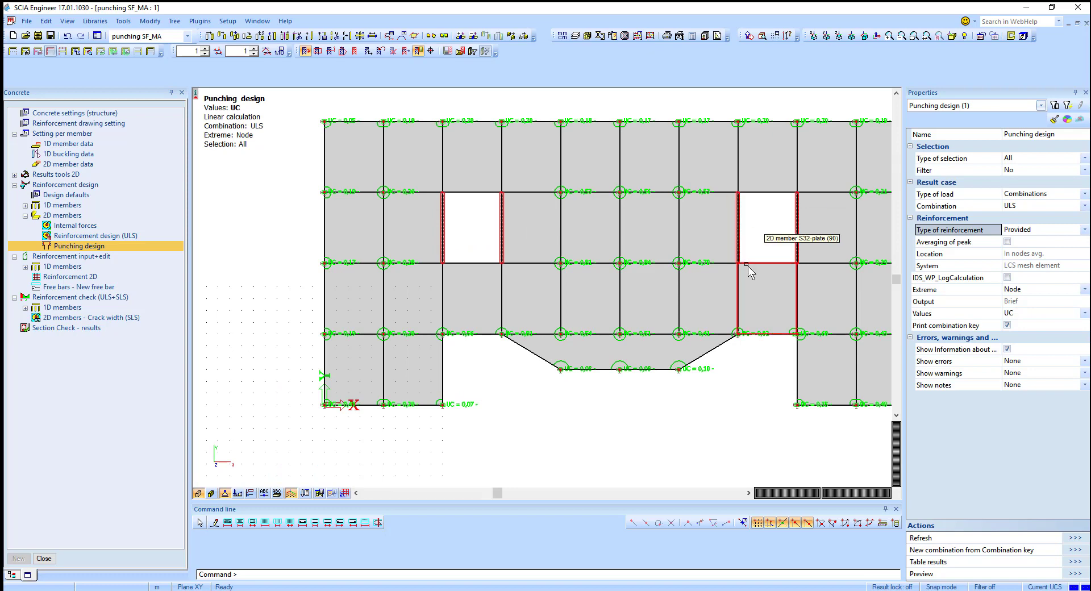
{"action": "middle_click_drag", "start_coordinate": [750, 270], "coordinate": [612, 252]}
Step: Switch to the Punching project, open Punching design and refresh its results
{"action": "left_click", "coordinate": [174, 36]}
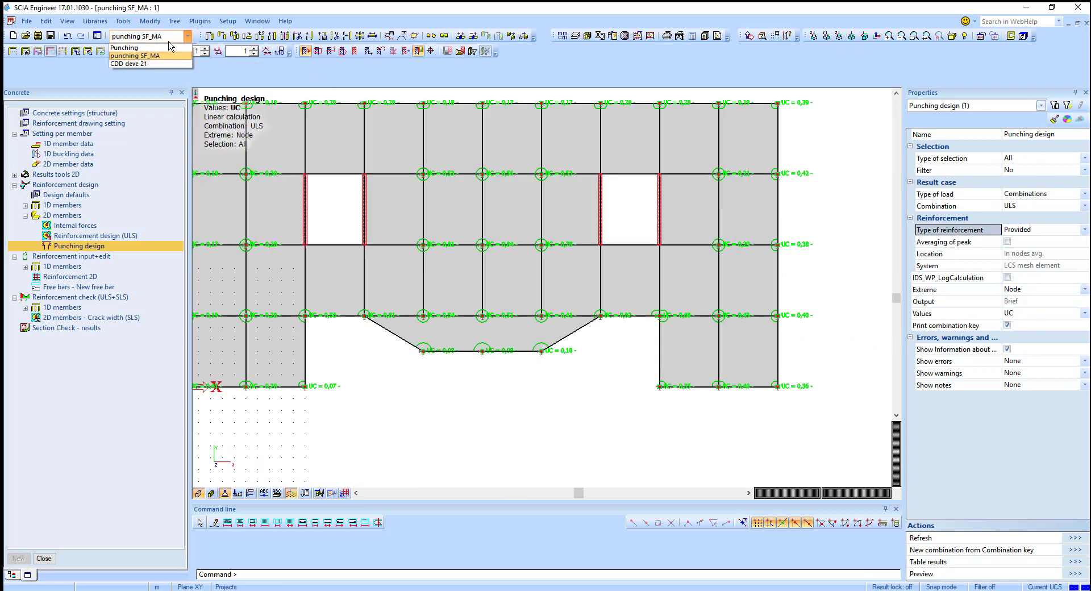
{"action": "left_click", "coordinate": [124, 47]}
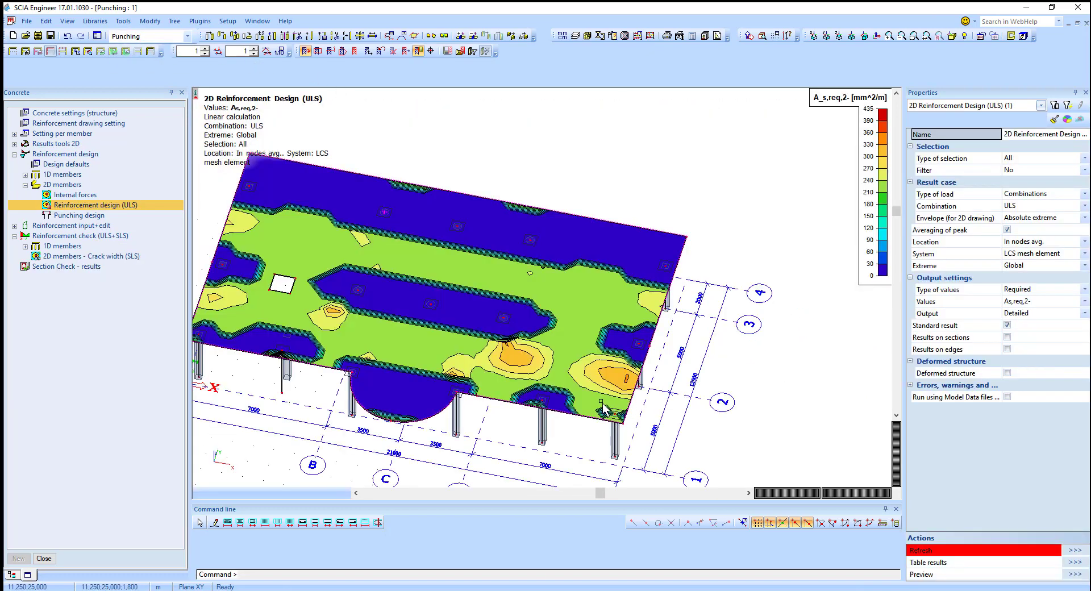
{"action": "left_click", "coordinate": [79, 215]}
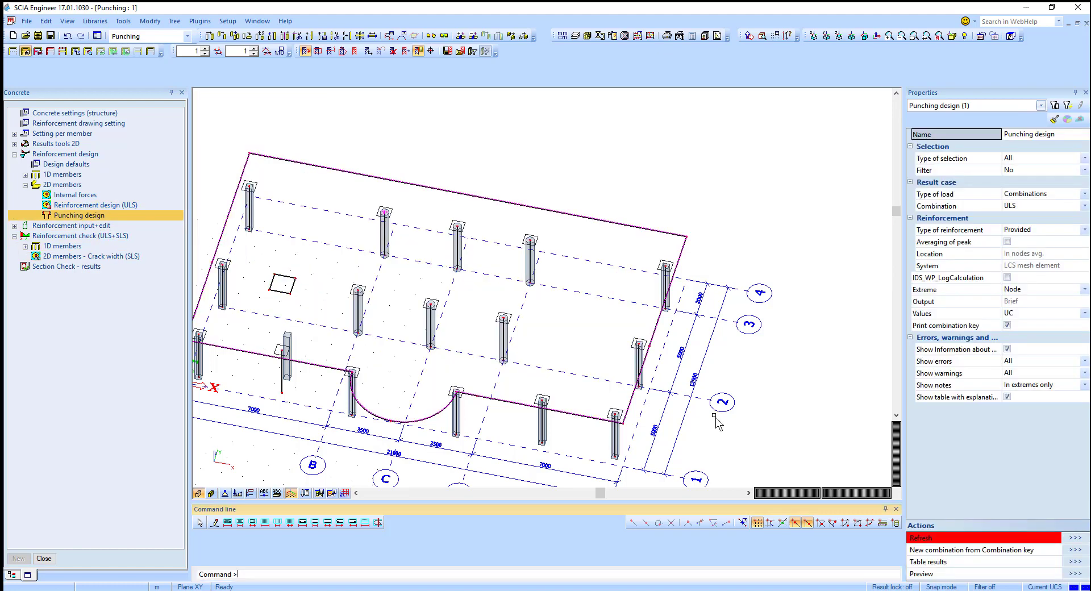
{"action": "left_click", "coordinate": [1073, 539]}
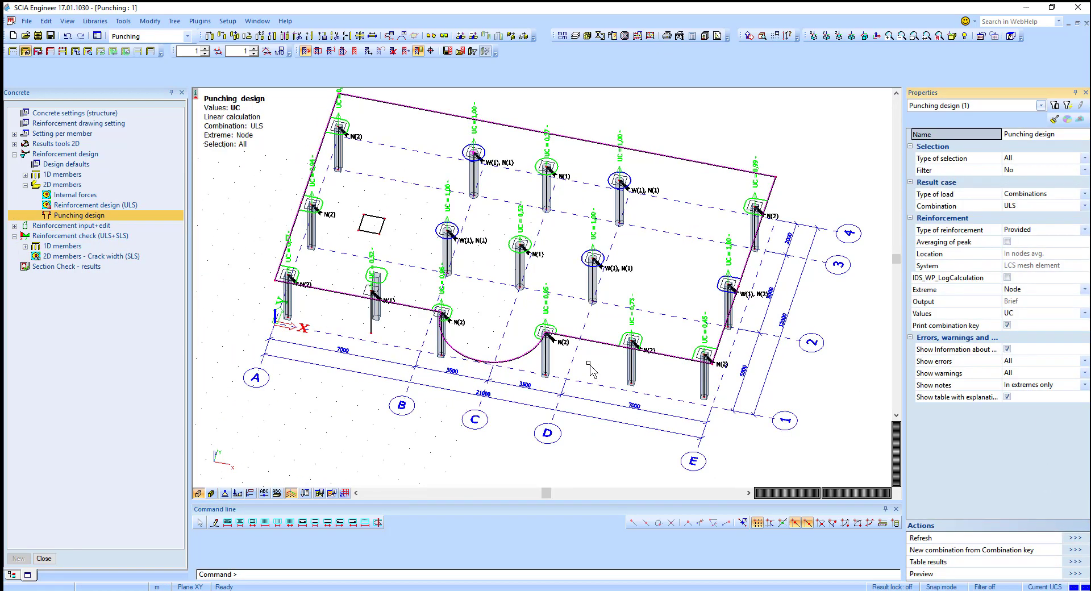
Step: Zoom in and select the two columns with failing punching checks
{"action": "scroll", "coordinate": [588, 375], "scroll_direction": "up", "scroll_amount": 5}
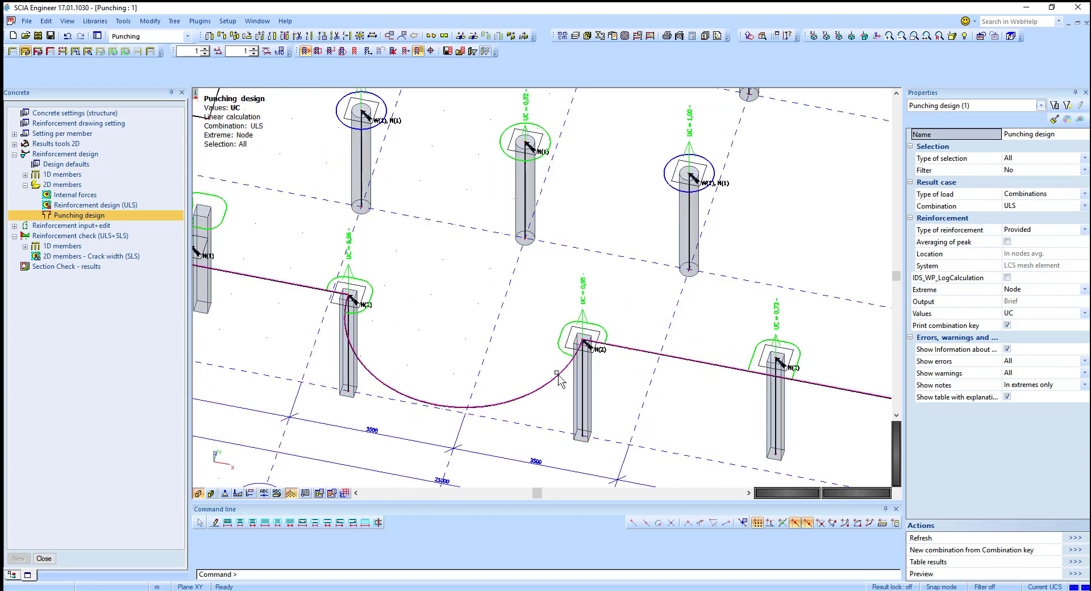
{"action": "scroll", "coordinate": [588, 347], "scroll_direction": "up", "scroll_amount": 3}
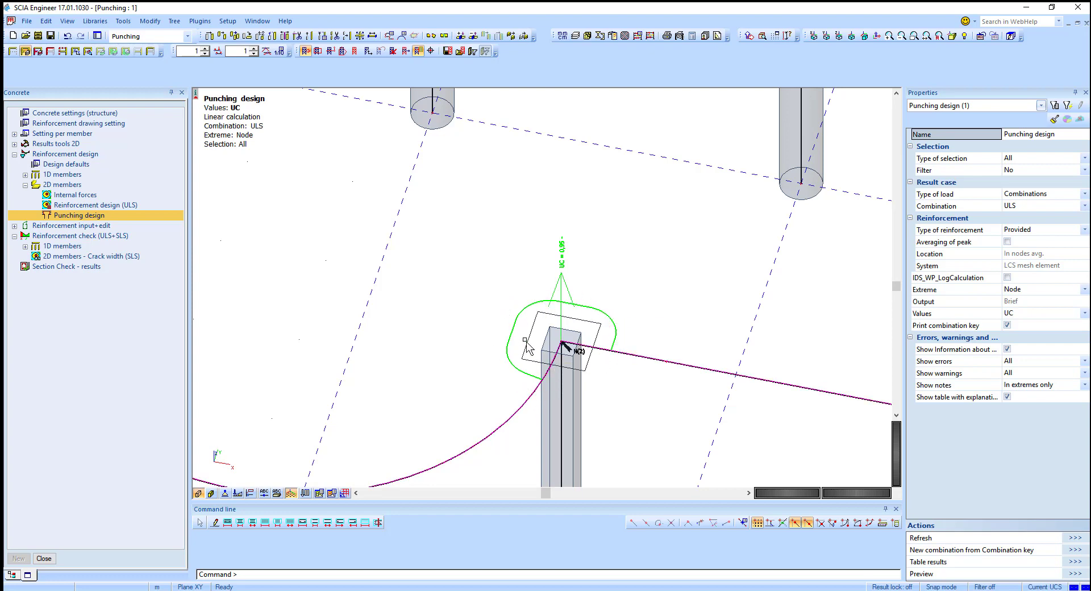
{"action": "scroll", "coordinate": [603, 312], "scroll_direction": "down", "scroll_amount": 2}
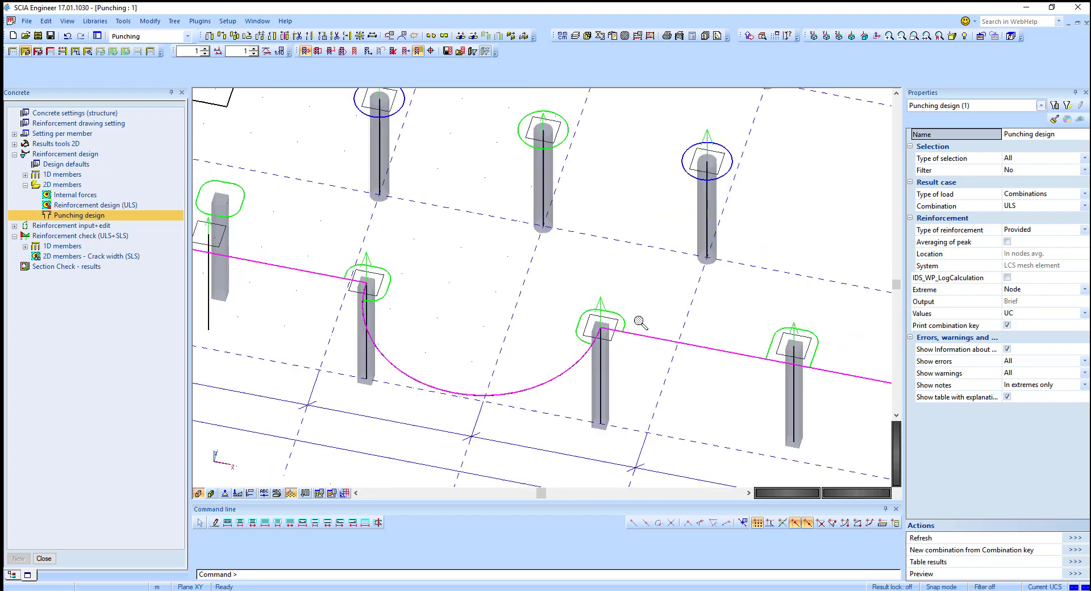
{"action": "middle_click_drag", "start_coordinate": [568, 322], "coordinate": [575, 387]}
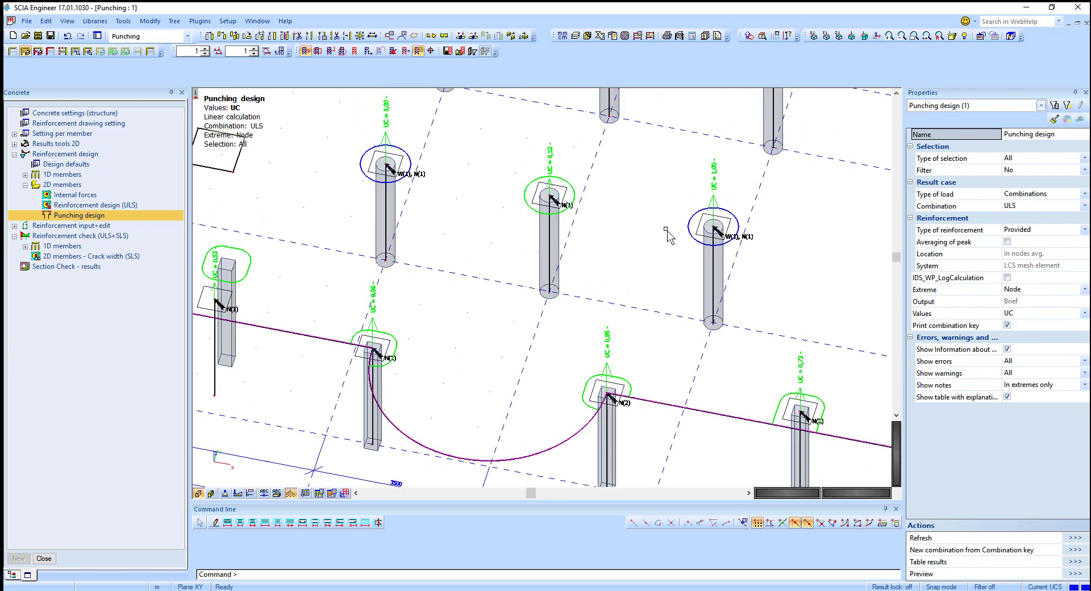
{"action": "scroll", "coordinate": [732, 237], "scroll_direction": "up", "scroll_amount": 2}
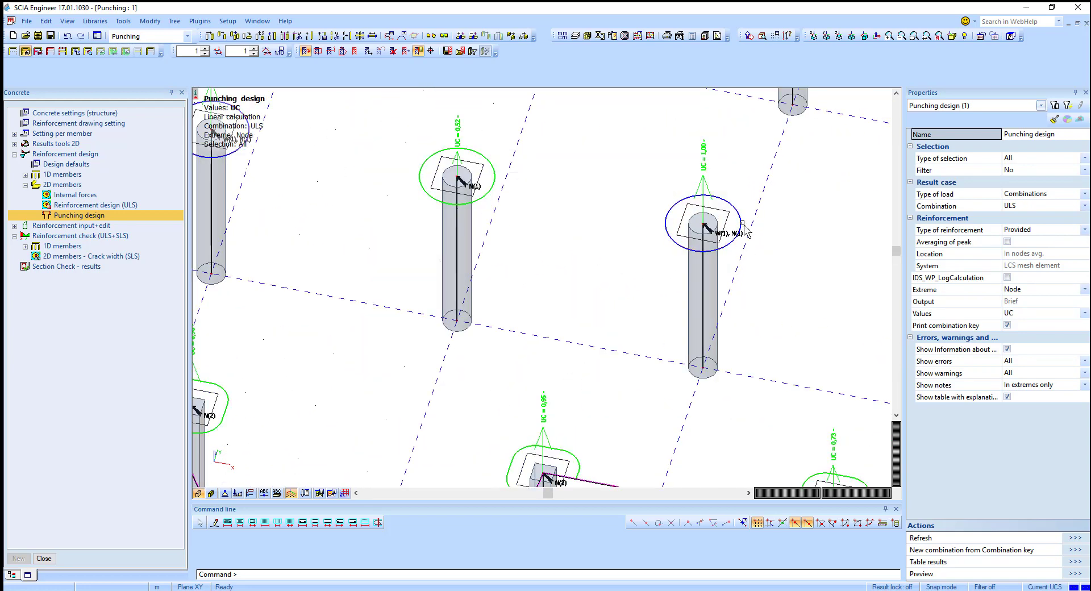
{"action": "left_click_drag", "start_coordinate": [640, 186], "coordinate": [758, 299]}
Step: Set the type of selection to Current and preview the punching design report for the selected columns
{"action": "left_click", "coordinate": [1019, 160]}
{"action": "left_click", "coordinate": [1021, 180]}
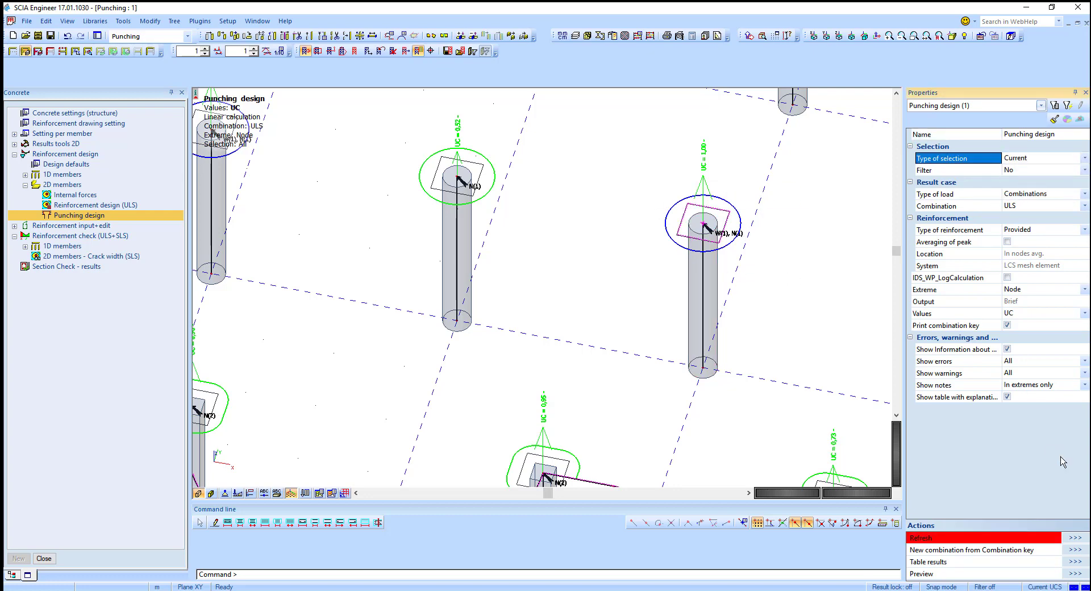
{"action": "left_click", "coordinate": [1073, 541]}
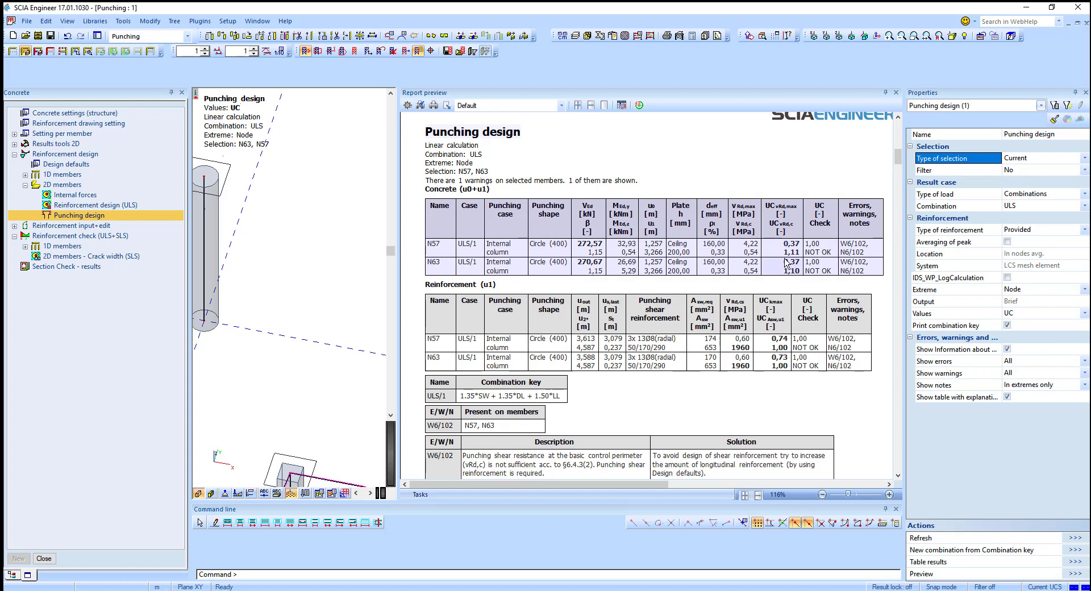
Step: Restrict the selection to column N63 and review its updated punching design report
{"action": "scroll", "coordinate": [295, 227], "scroll_direction": "down", "scroll_amount": 6}
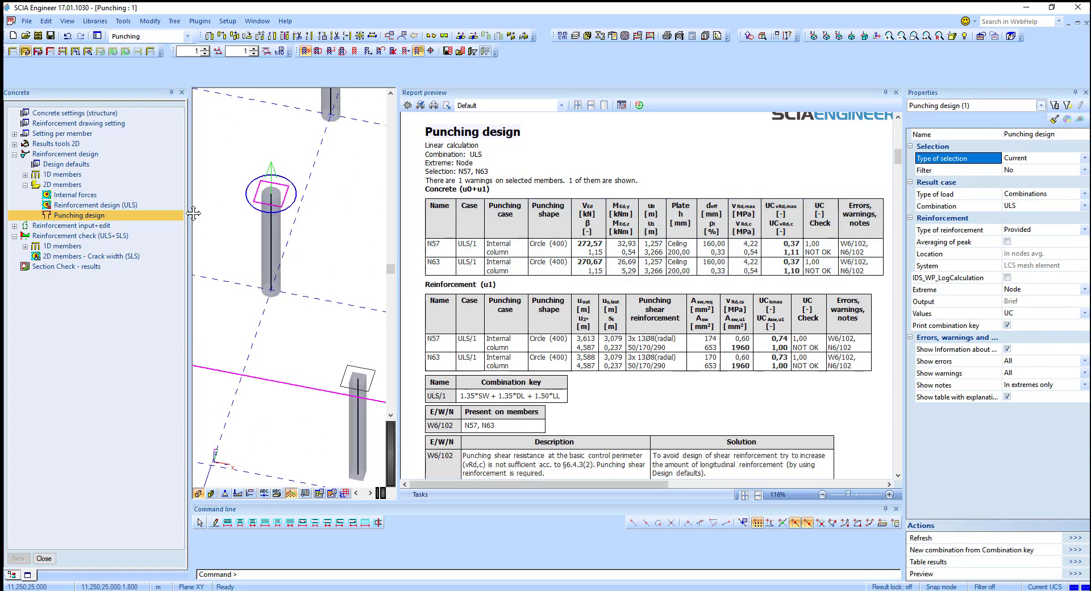
{"action": "middle_click_drag", "start_coordinate": [263, 243], "coordinate": [343, 271]}
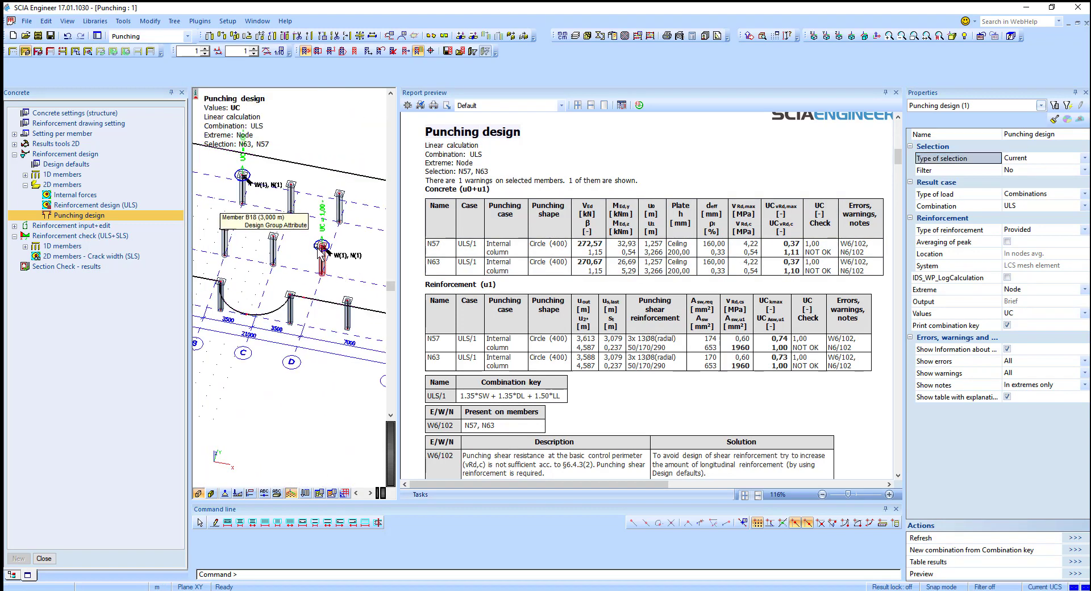
{"action": "mouse_move", "coordinate": [340, 256]}
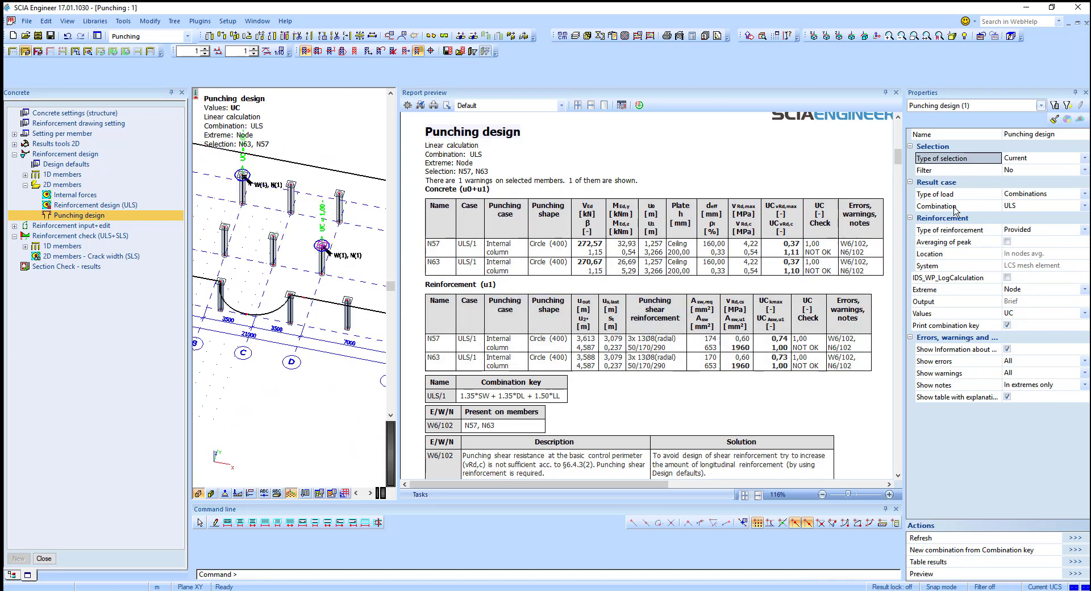
{"action": "left_click", "coordinate": [896, 524]}
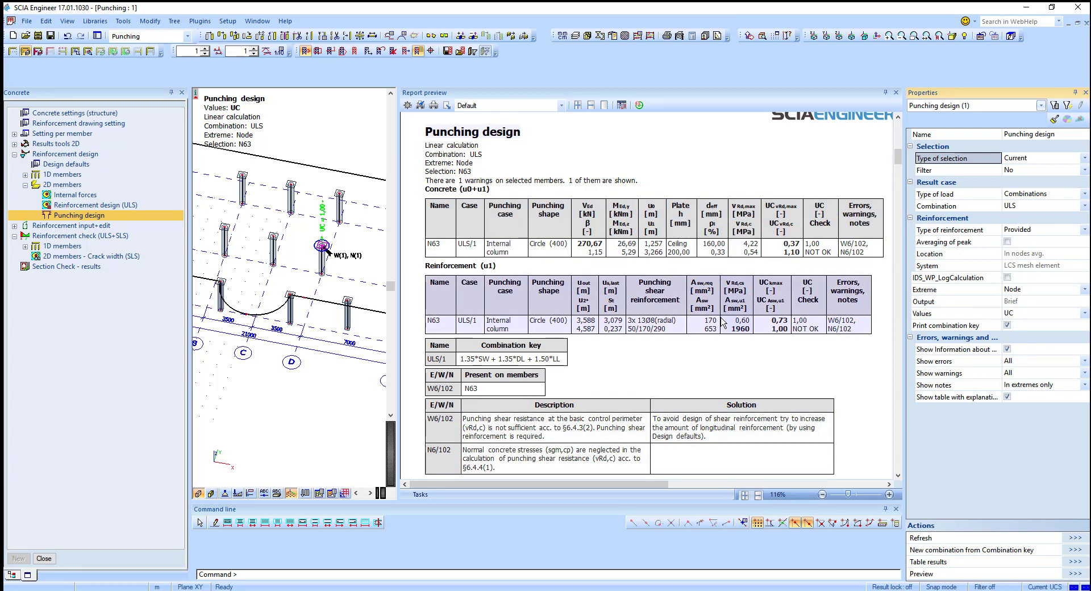
{"action": "scroll", "coordinate": [679, 386], "scroll_direction": "down", "scroll_amount": 1}
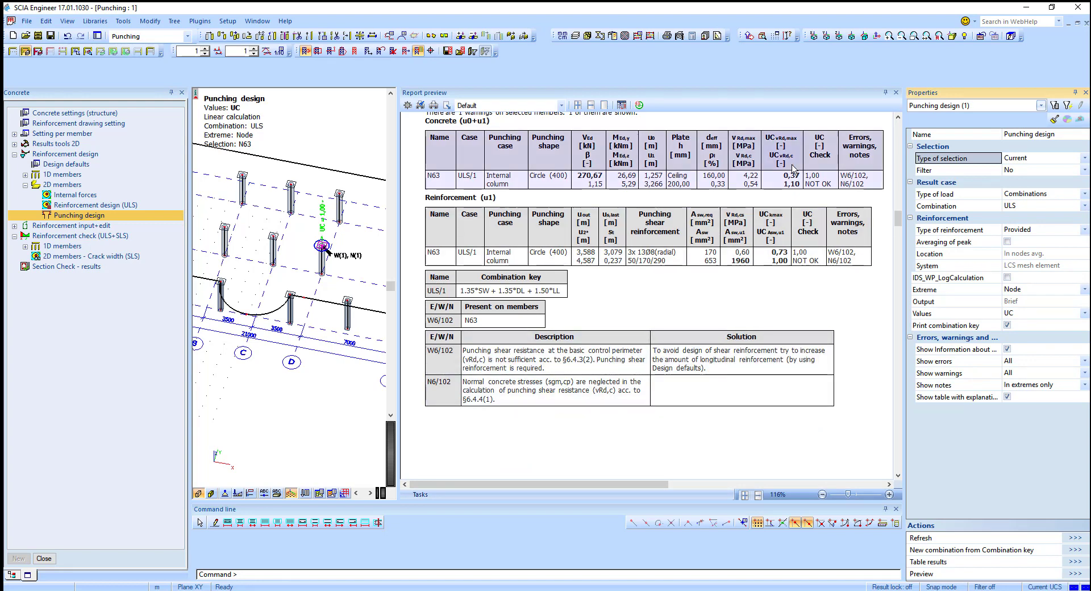
{"action": "mouse_move", "coordinate": [358, 264]}
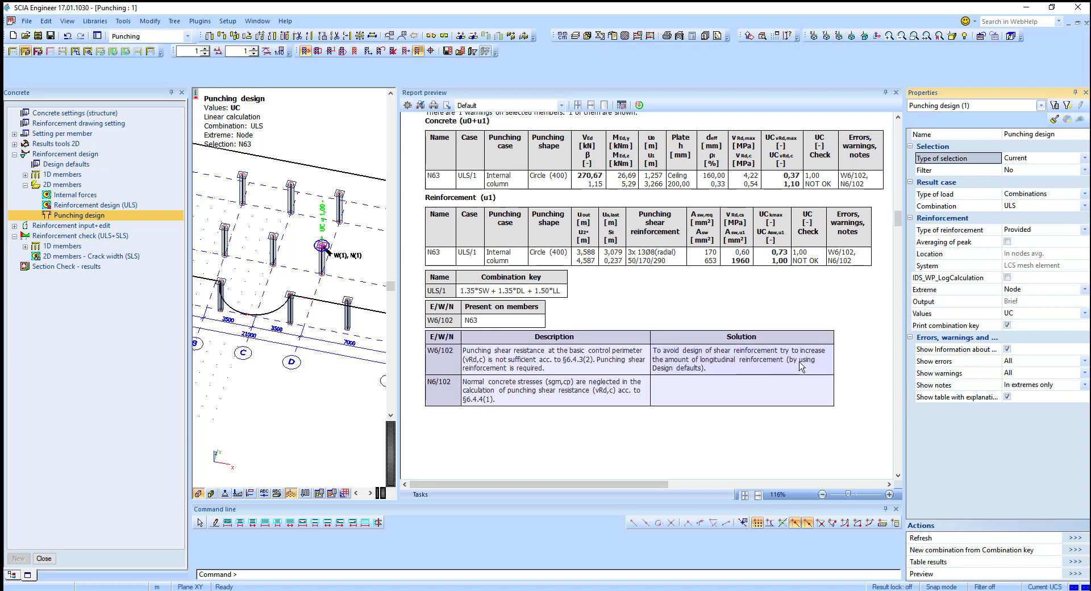
Step: In Design defaults, set the plate reinforcement template's area to 1000 mm^2/m for all four layers and refresh the report
{"action": "left_click", "coordinate": [106, 167]}
{"action": "left_click", "coordinate": [467, 277]}
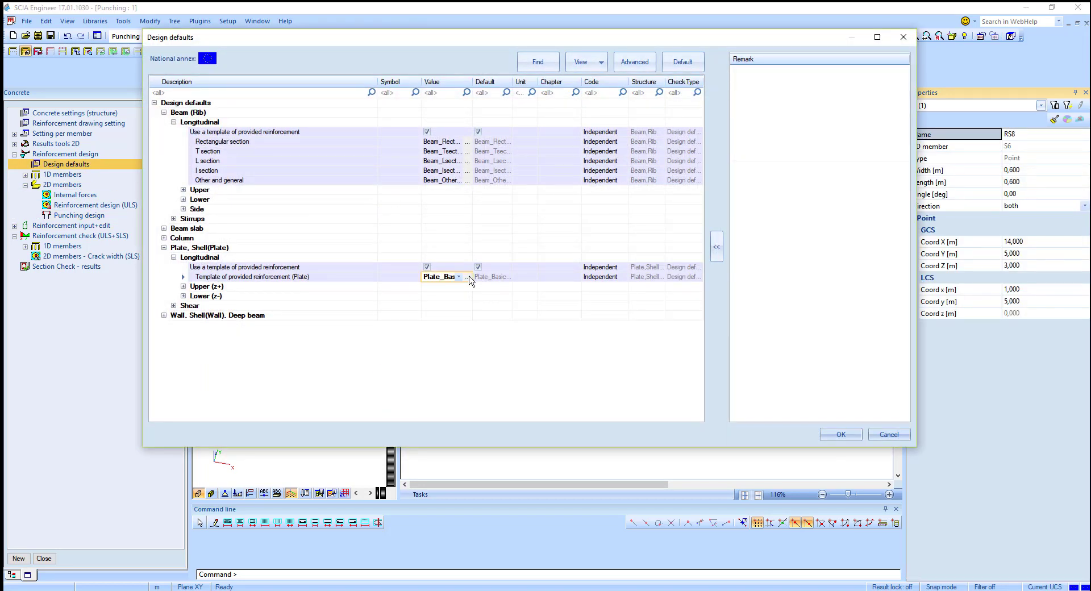
{"action": "left_click", "coordinate": [365, 471]}
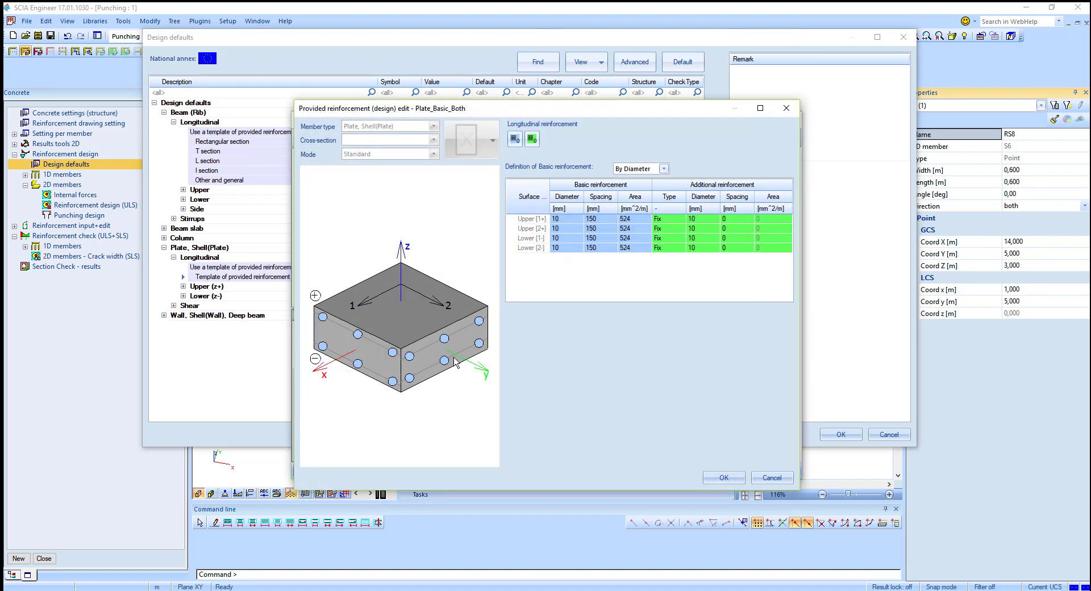
{"action": "left_click", "coordinate": [643, 221]}
{"action": "left_click", "coordinate": [632, 228]}
{"action": "left_click", "coordinate": [638, 239]}
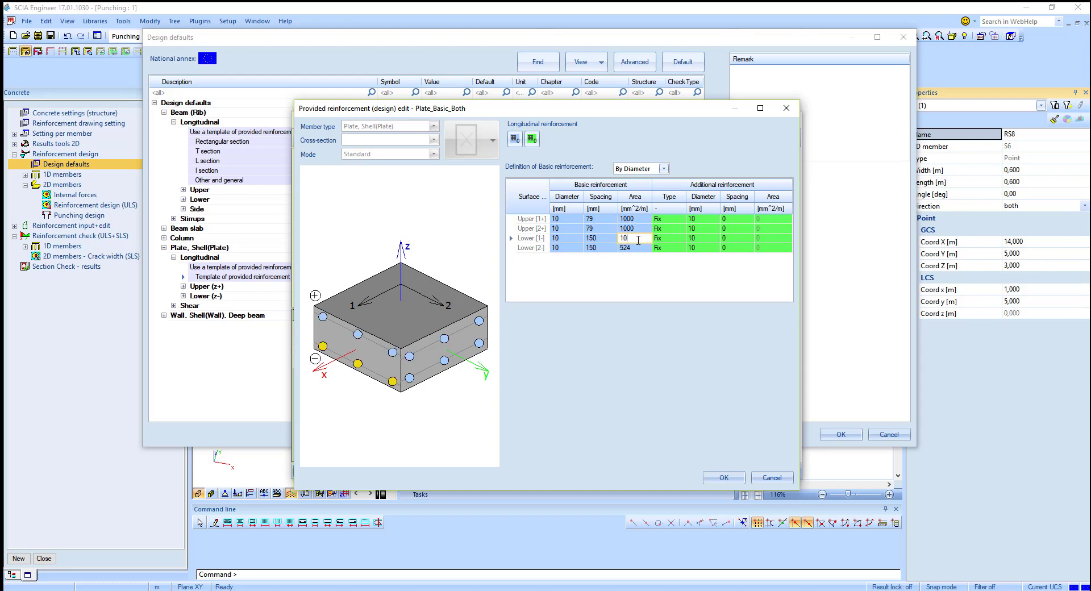
{"action": "left_click", "coordinate": [637, 246]}
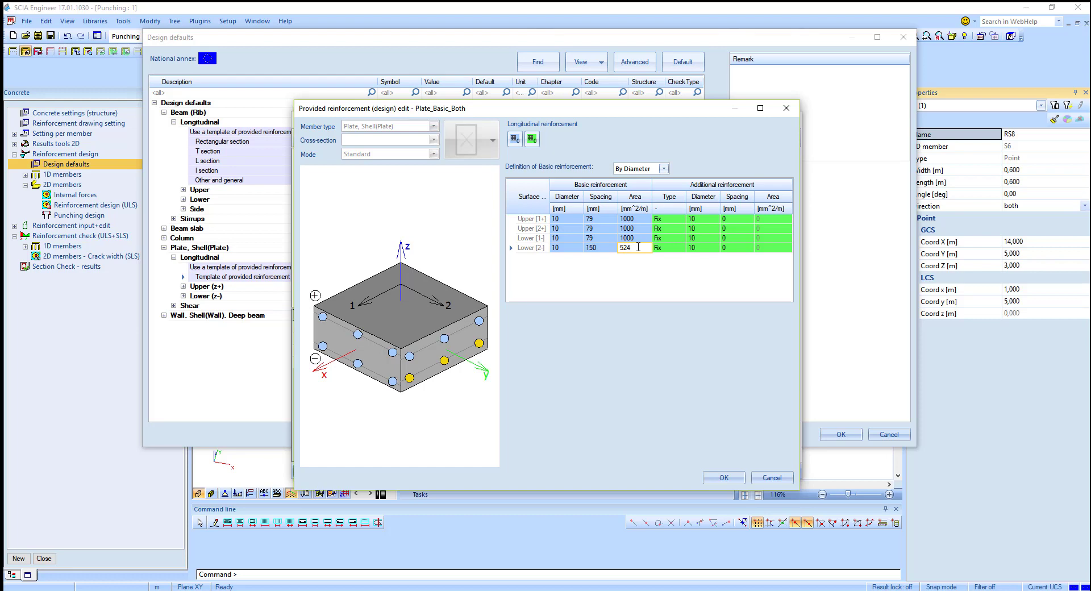
{"action": "left_click", "coordinate": [719, 476]}
{"action": "left_click", "coordinate": [777, 472]}
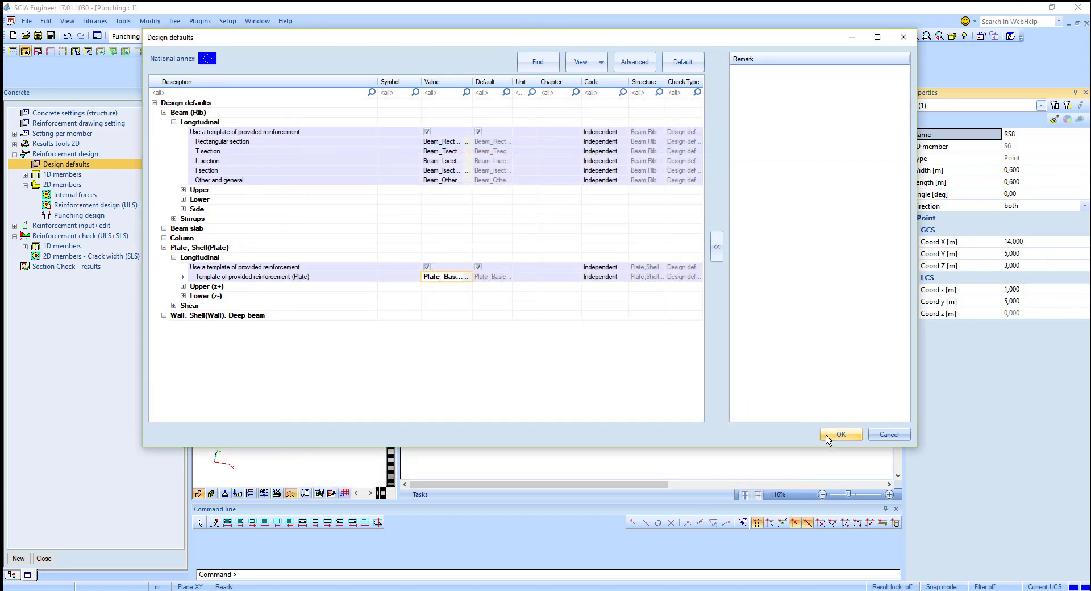
{"action": "left_click", "coordinate": [839, 434]}
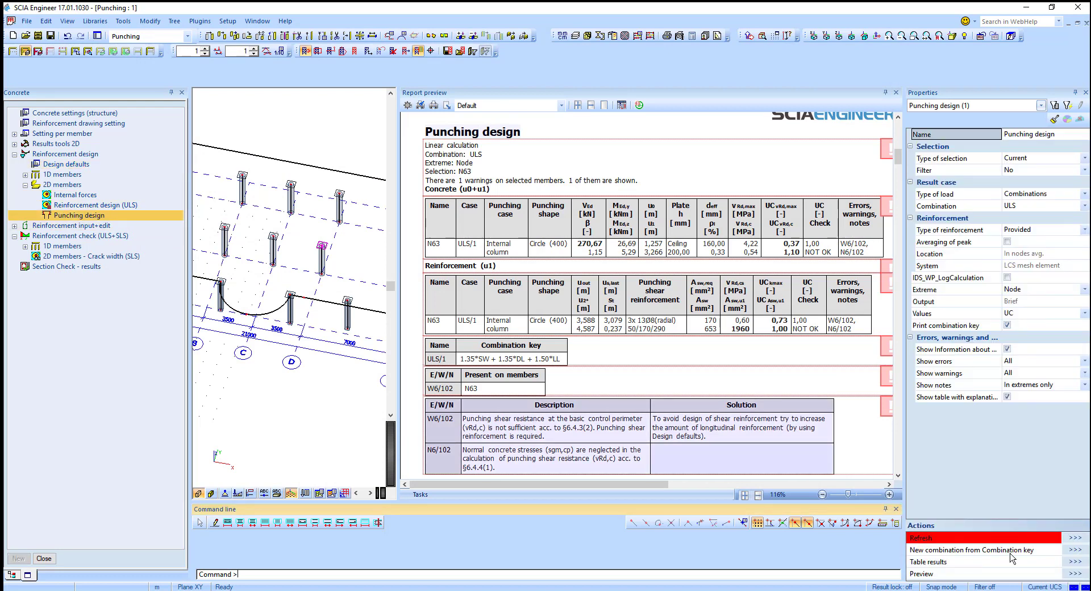
{"action": "left_click", "coordinate": [1075, 539]}
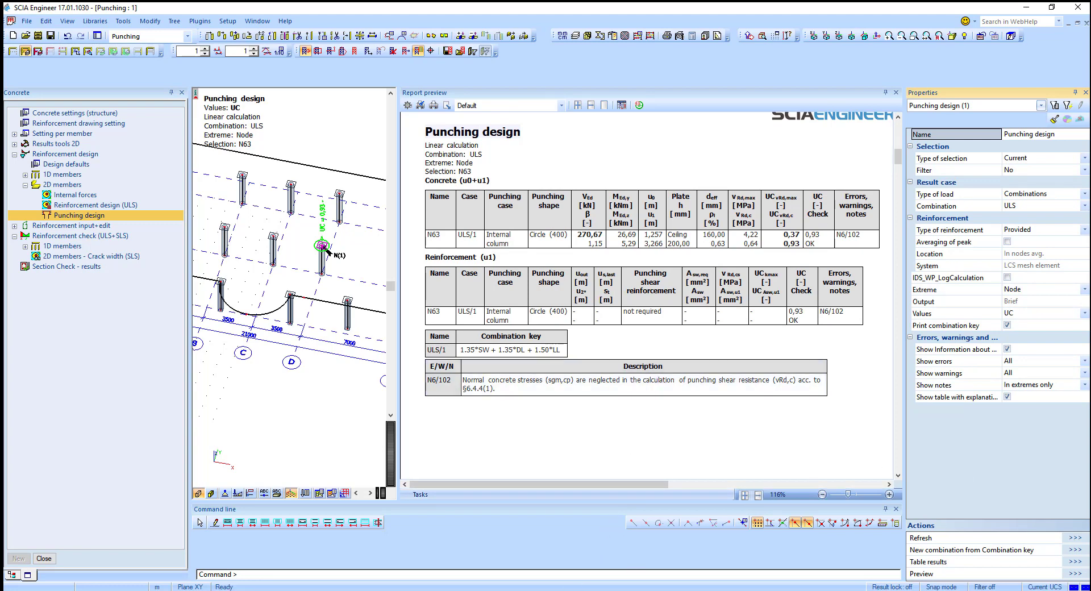
Step: Switch to the presentation and advance to the code dependent deflection slide
{"action": "left_click", "coordinate": [492, 541]}
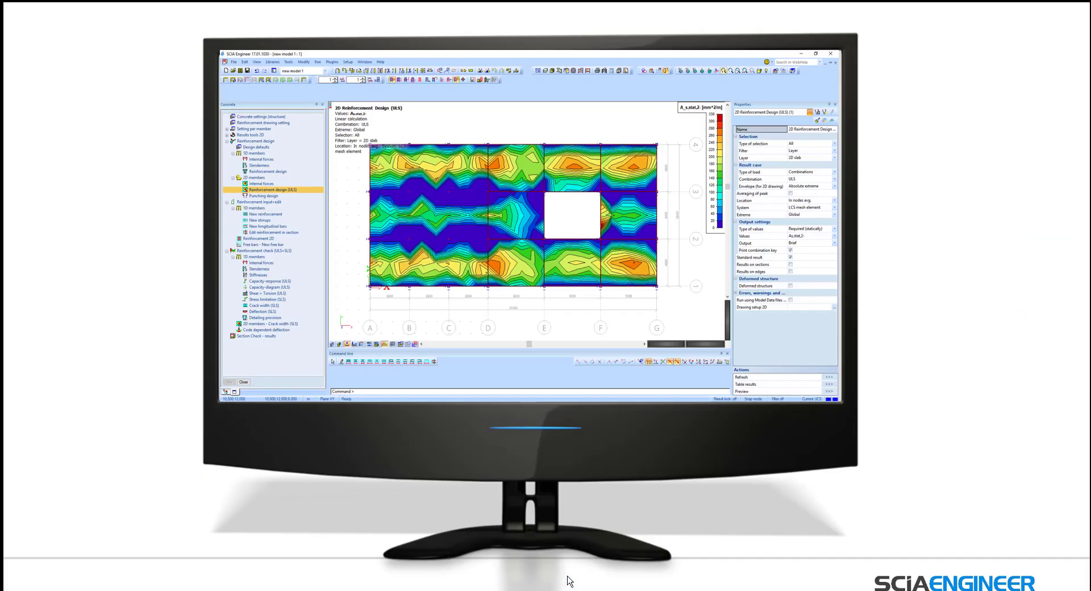
{"action": "left_click", "coordinate": [615, 425]}
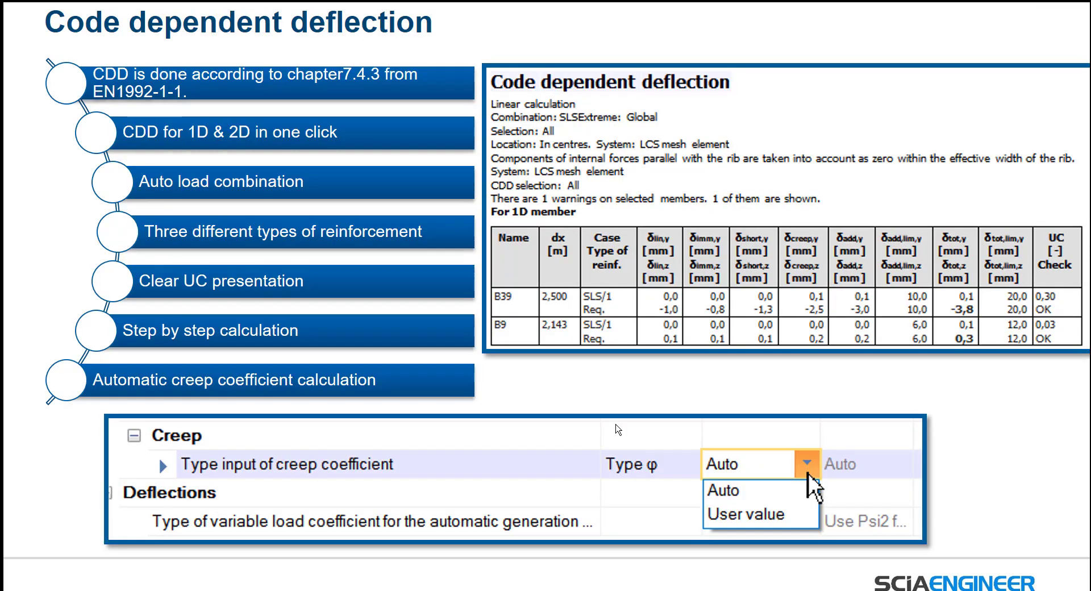
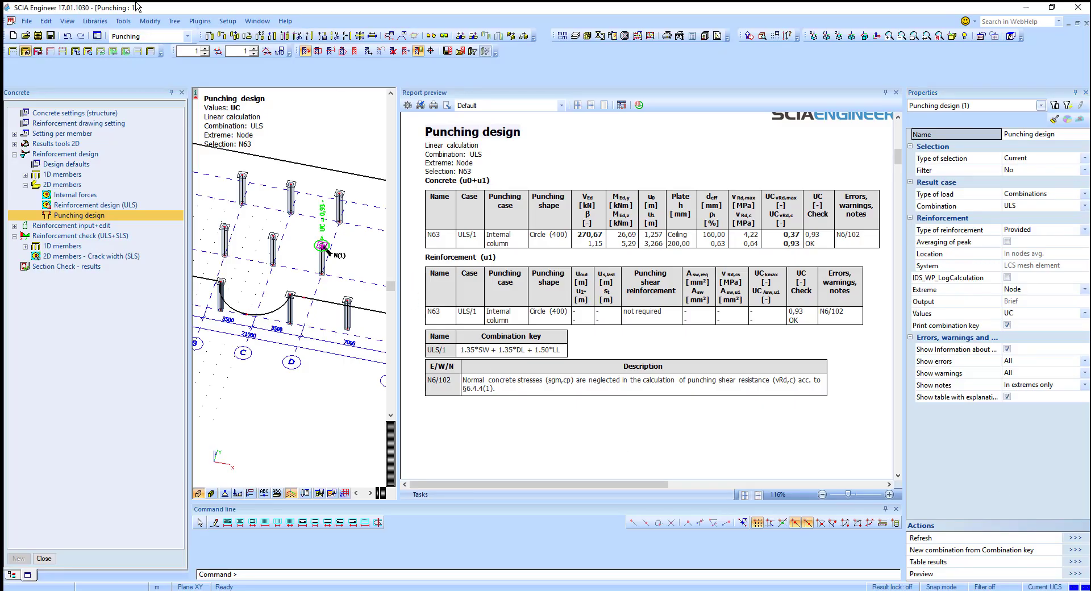
Step: Switch to the CDD deve 21 project window and close the report preview
{"action": "left_click", "coordinate": [187, 35]}
{"action": "left_click", "coordinate": [143, 68]}
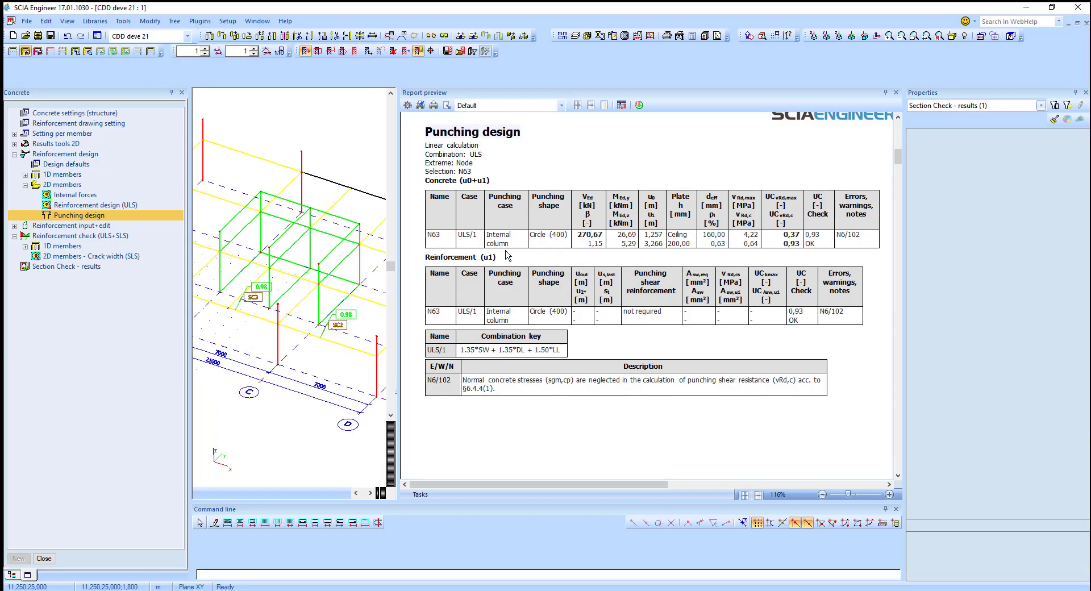
{"action": "left_click", "coordinate": [896, 93]}
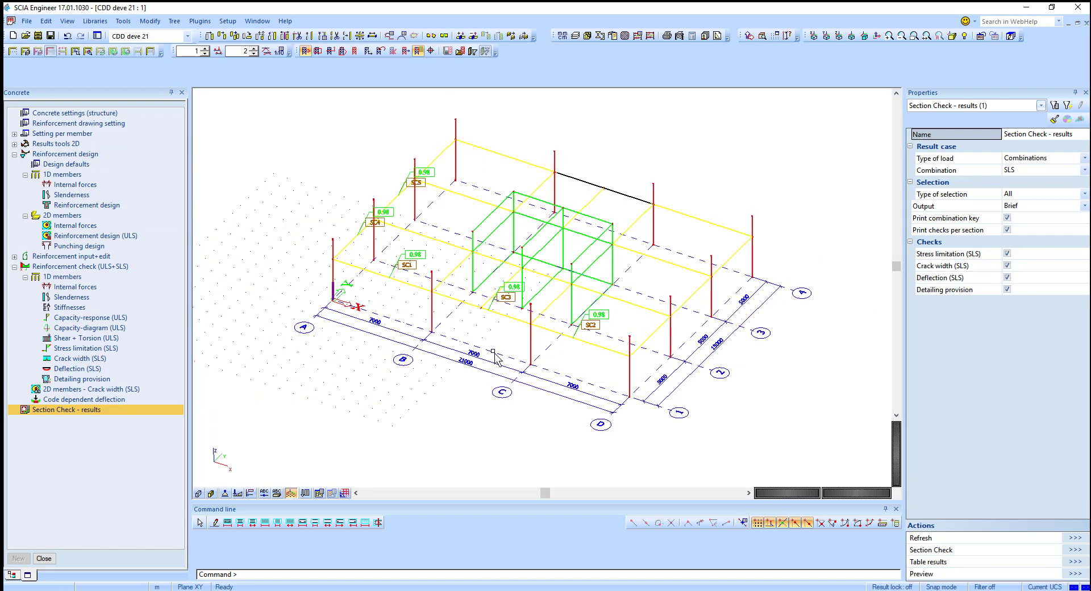
Step: Render the model and inspect the project's Functionality settings for Code dependent deflection without changing them
{"action": "left_click", "coordinate": [198, 493]}
{"action": "left_click", "coordinate": [199, 493]}
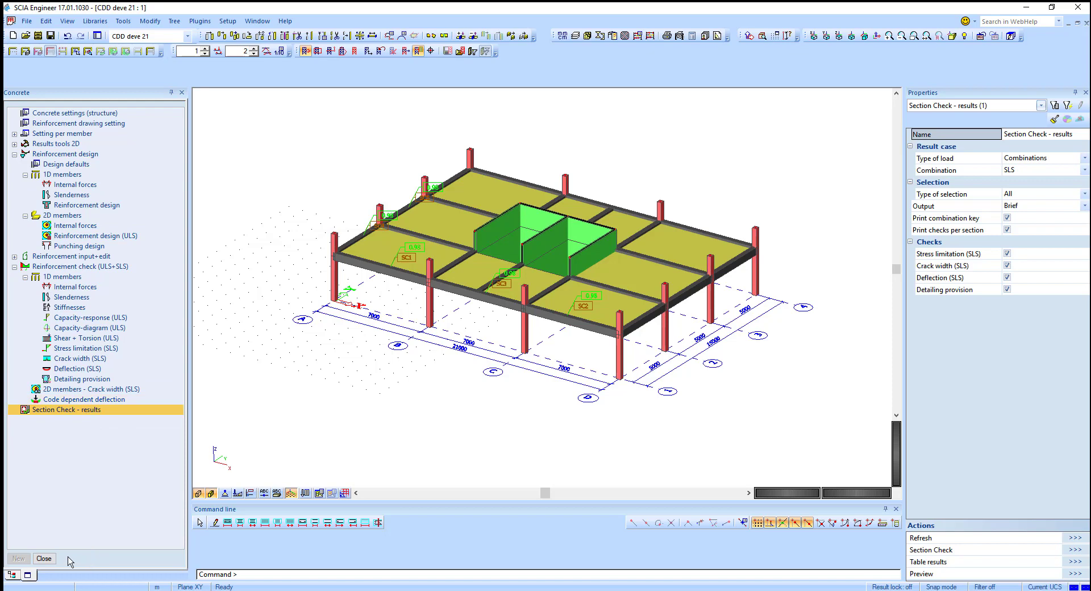
{"action": "left_click", "coordinate": [44, 557]}
{"action": "double_click", "coordinate": [38, 105]}
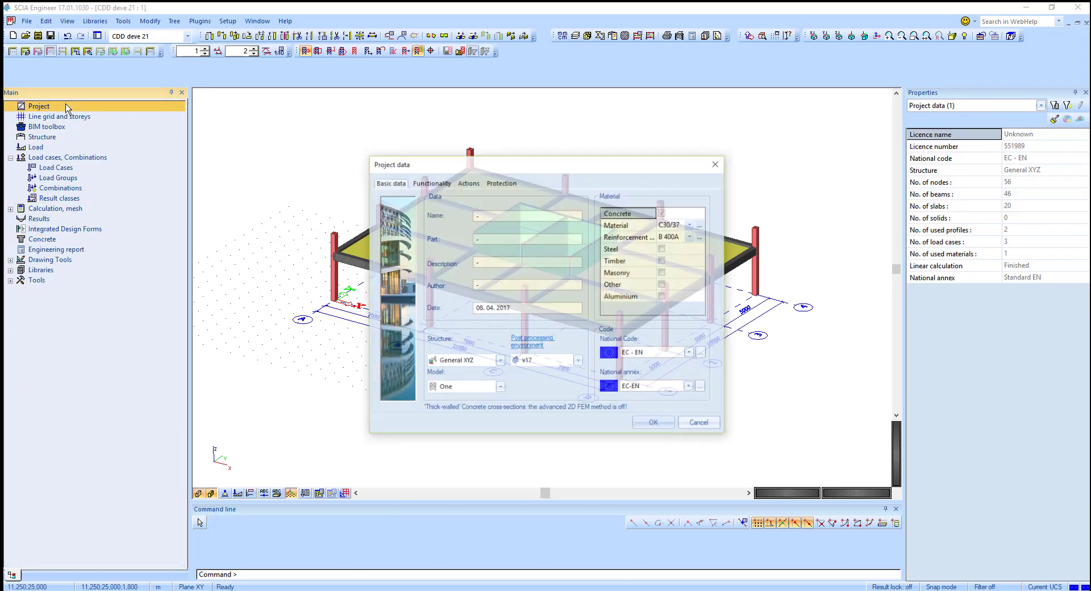
{"action": "left_click", "coordinate": [431, 183]}
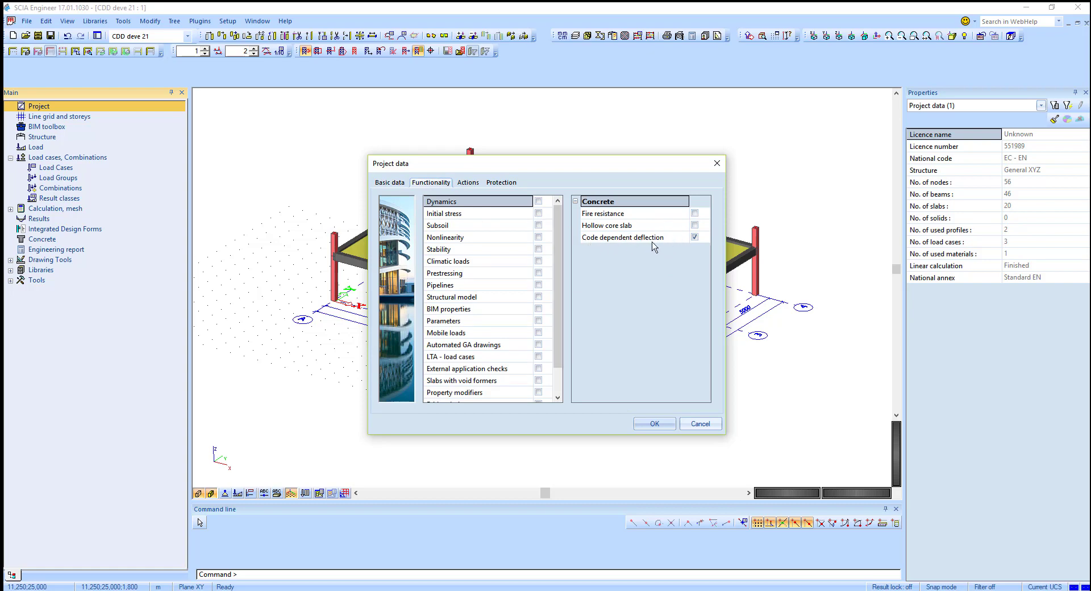
{"action": "left_click", "coordinate": [700, 423]}
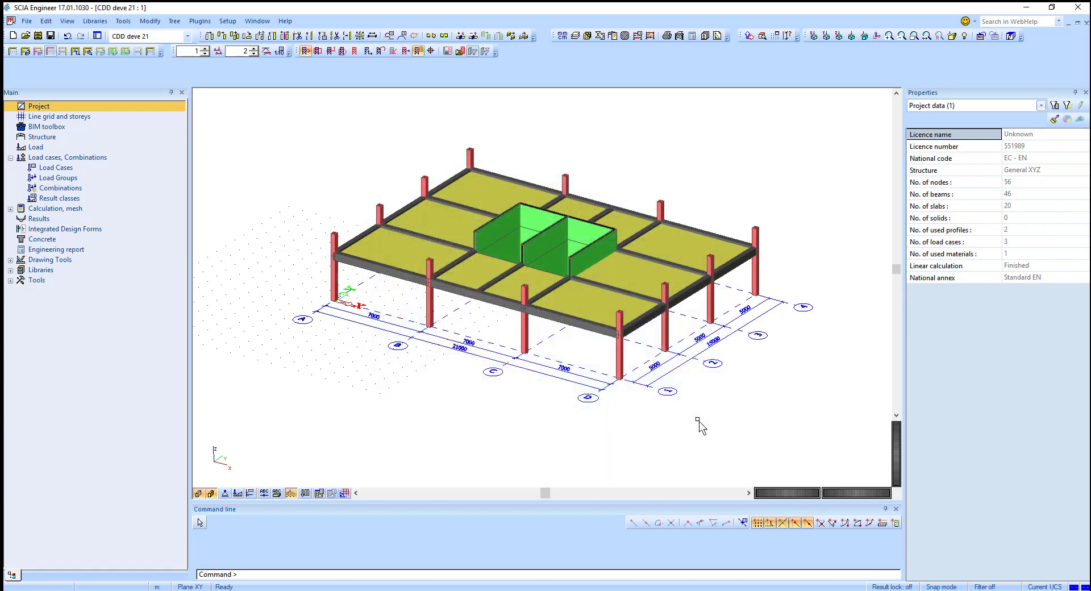
Step: Open Code dependent deflection in the concrete service and set the type of reinforcement to Required
{"action": "left_click", "coordinate": [76, 241]}
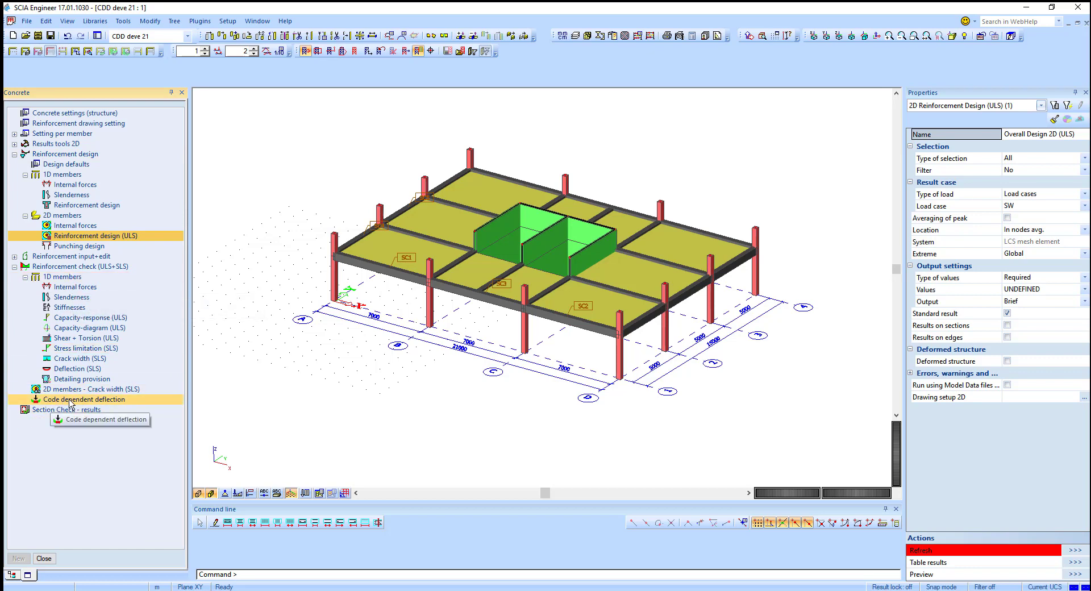
{"action": "left_click", "coordinate": [96, 400]}
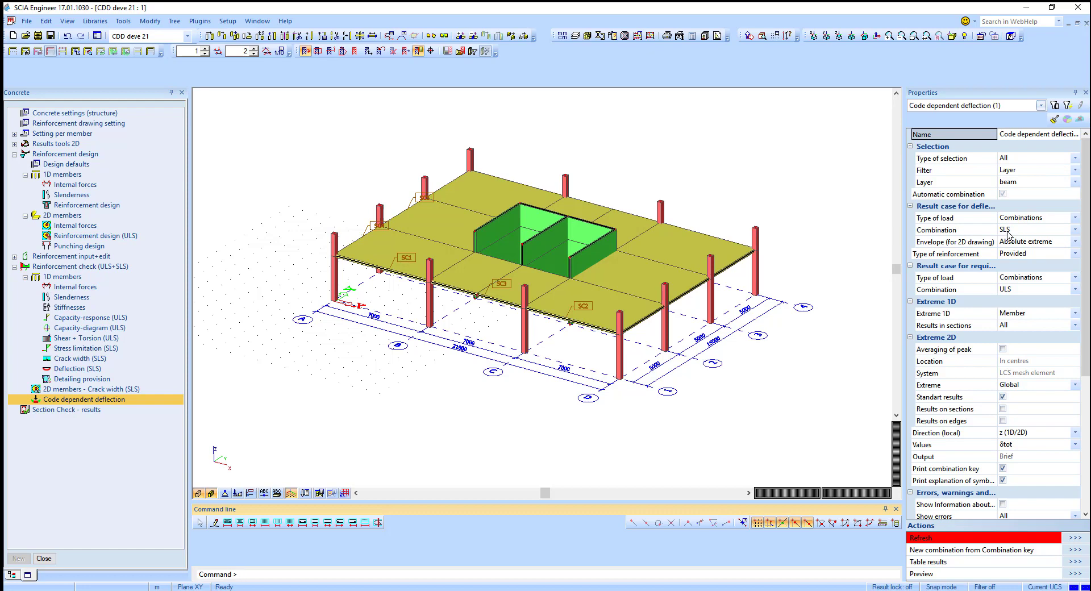
{"action": "left_click", "coordinate": [1025, 257]}
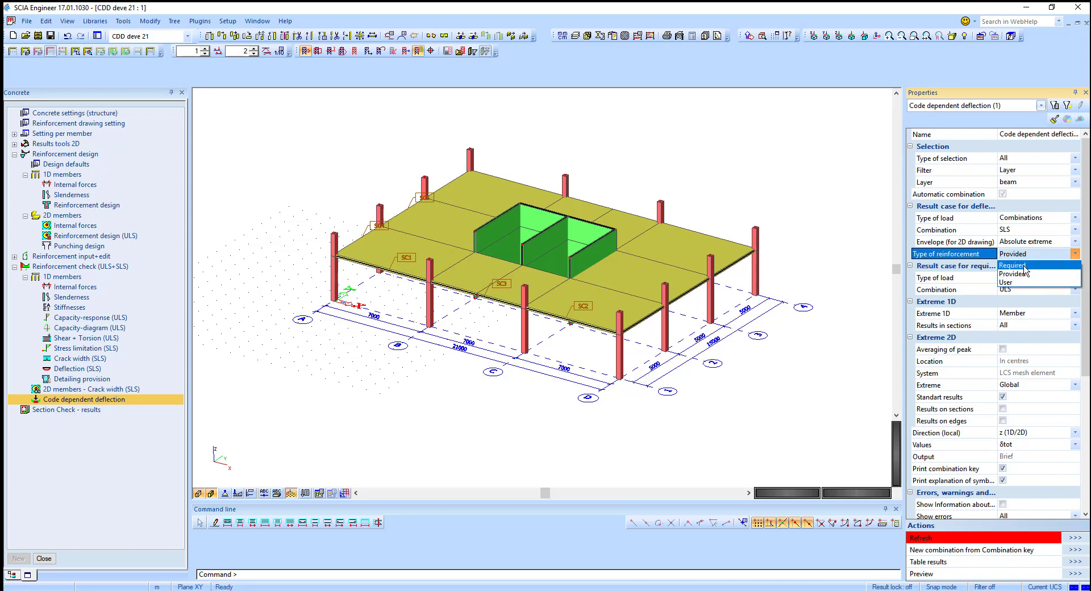
{"action": "left_click", "coordinate": [1024, 266]}
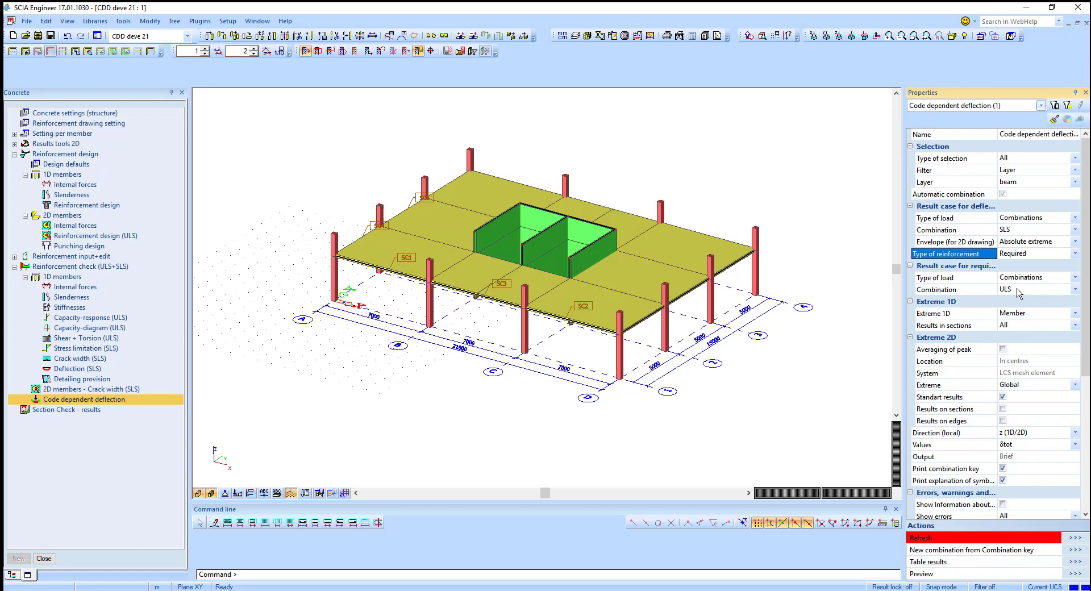
Step: Set the displayed values to UC and refresh the code dependent deflection results
{"action": "left_click", "coordinate": [1023, 445]}
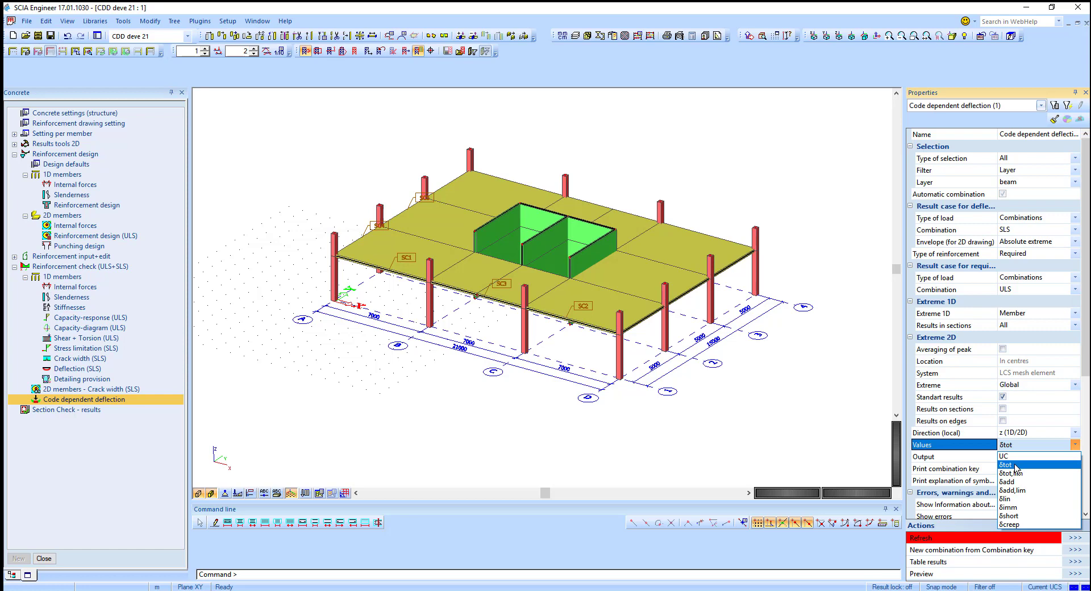
{"action": "left_click", "coordinate": [1017, 457]}
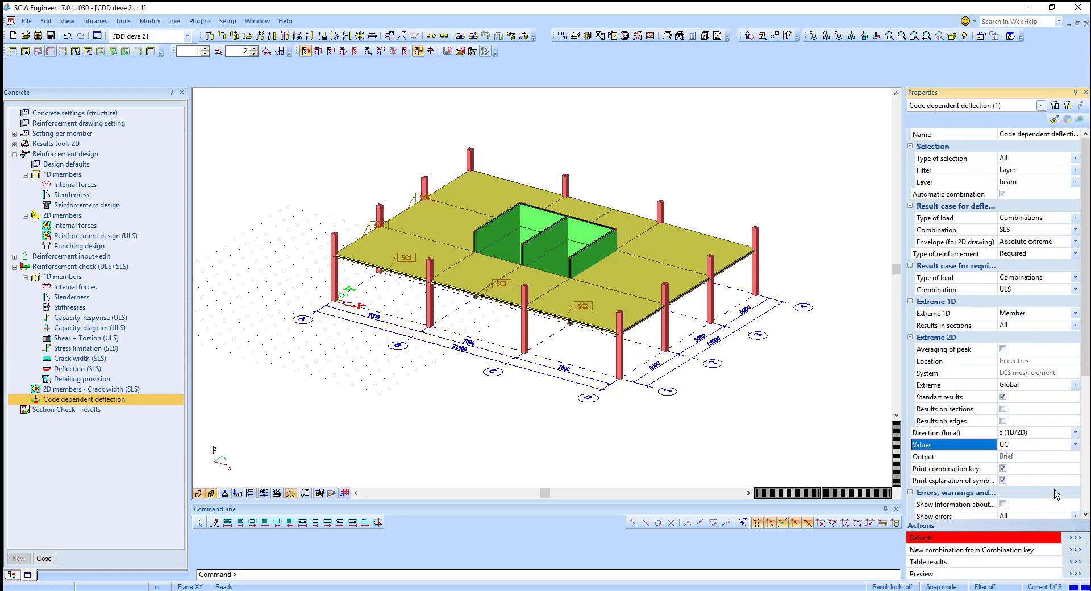
{"action": "left_click", "coordinate": [1072, 538]}
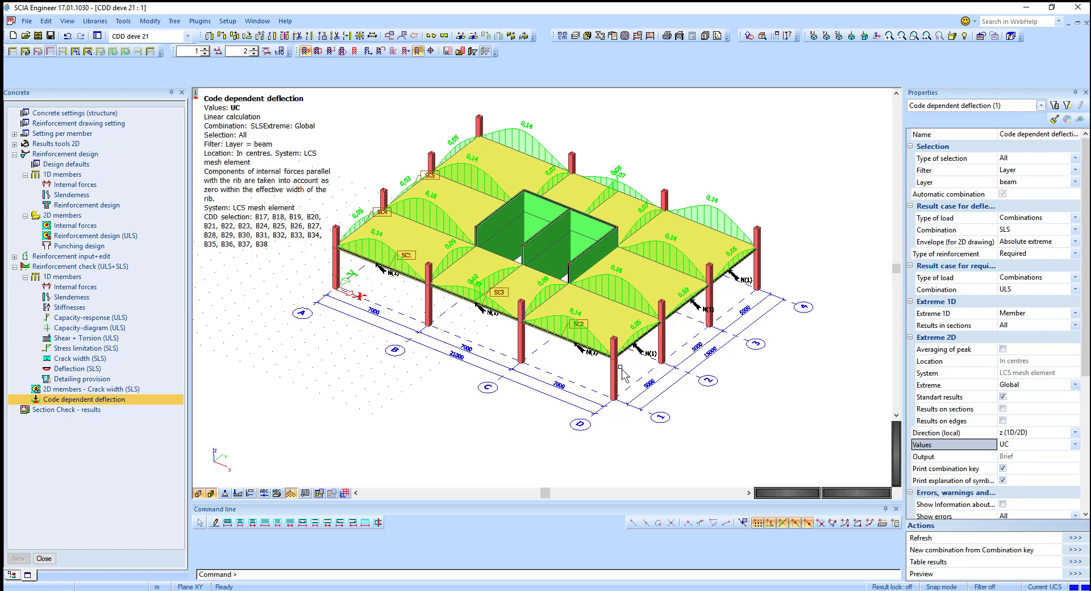
Step: Switch the displayed values to δtot and refresh the deflection results
{"action": "left_click", "coordinate": [1048, 445]}
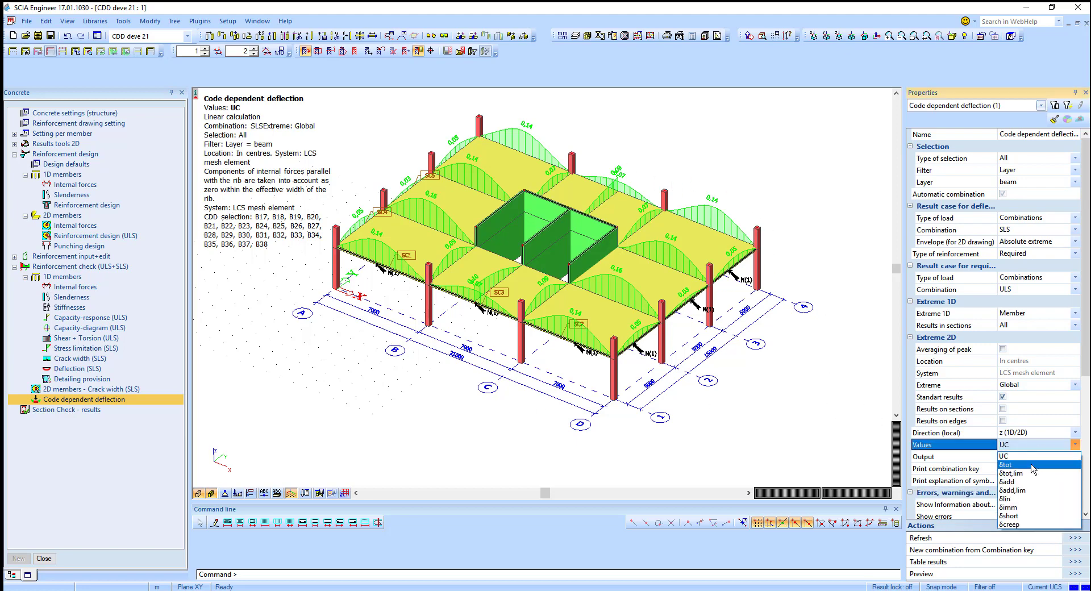
{"action": "left_click", "coordinate": [1031, 469]}
{"action": "left_click", "coordinate": [1071, 540]}
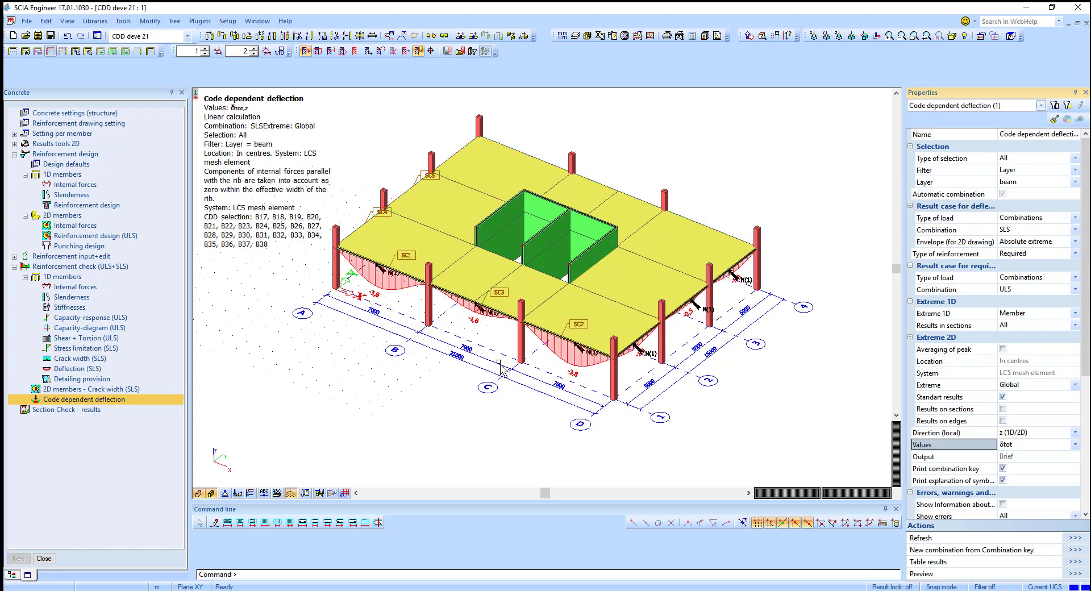
Step: Remove the selection filter by setting it to No so all members are checked
{"action": "left_click", "coordinate": [1024, 188]}
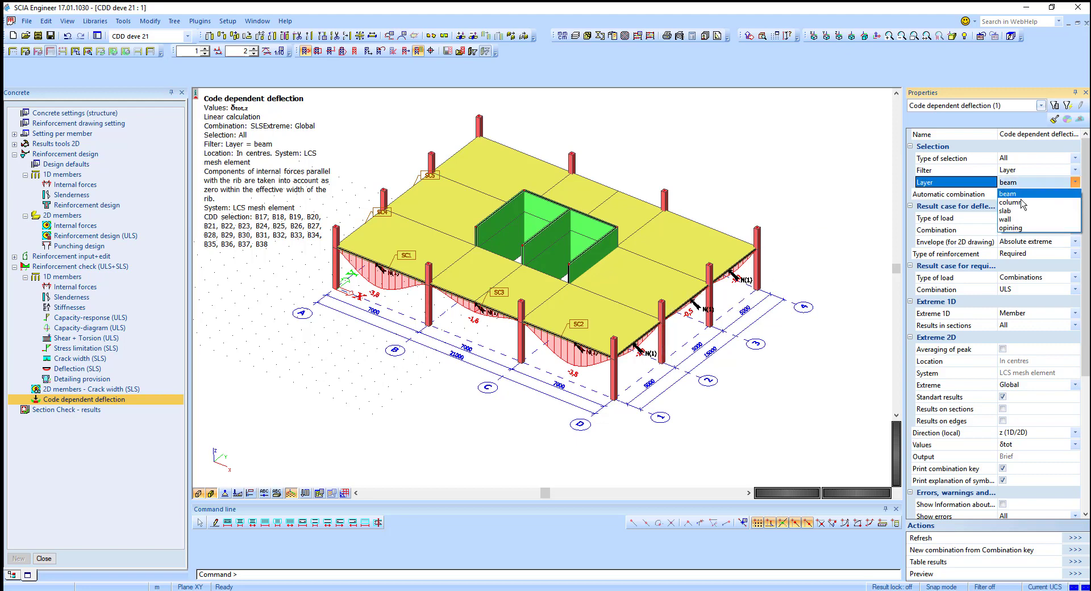
{"action": "left_click", "coordinate": [1005, 211]}
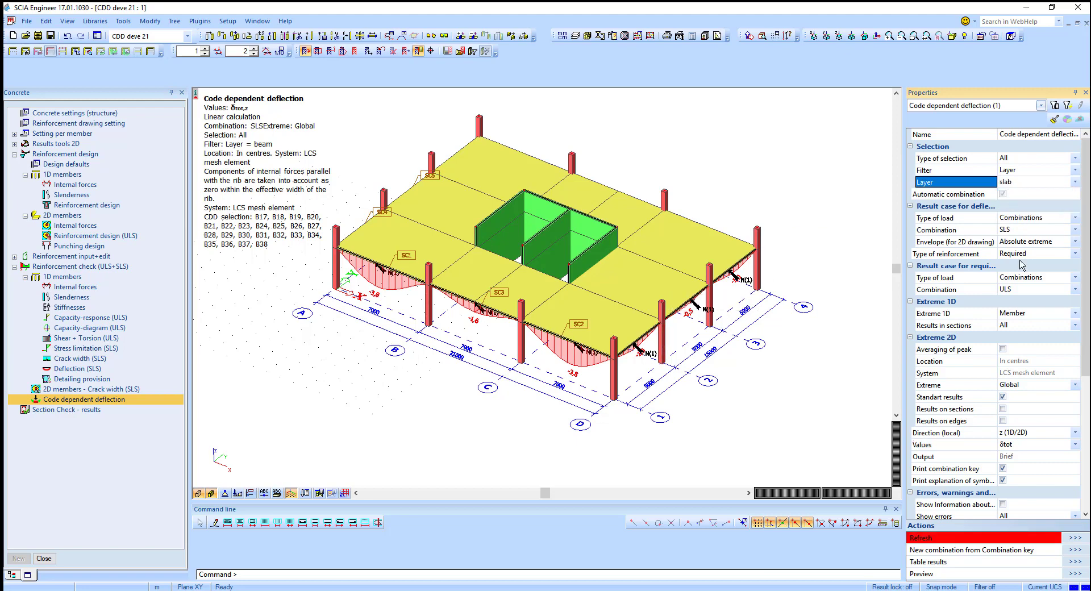
{"action": "left_click", "coordinate": [1015, 175]}
{"action": "left_click", "coordinate": [1020, 179]}
{"action": "left_click", "coordinate": [1017, 183]}
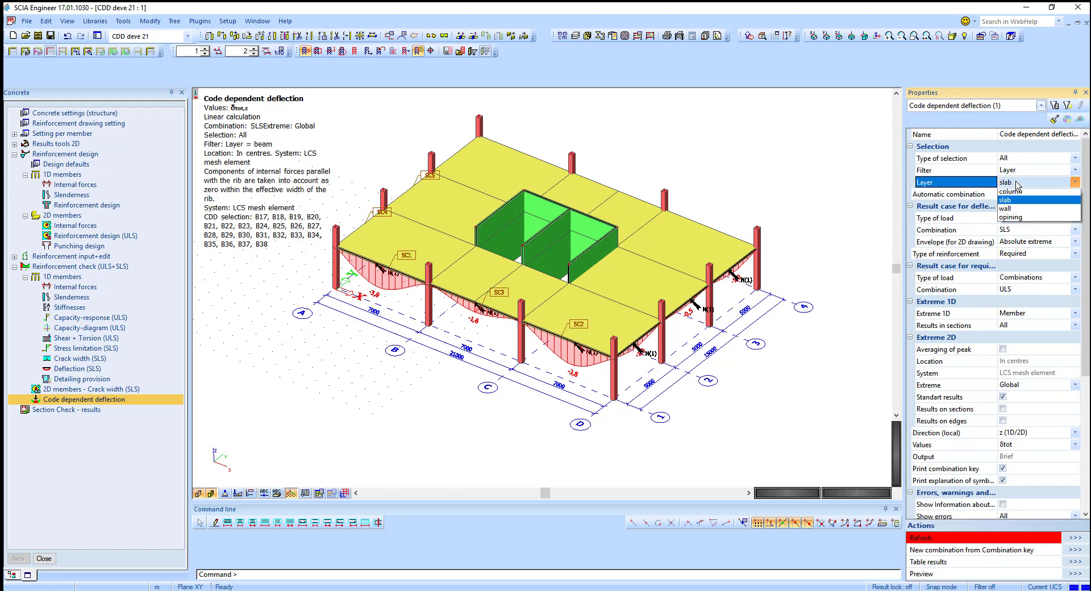
{"action": "left_click", "coordinate": [1017, 183]}
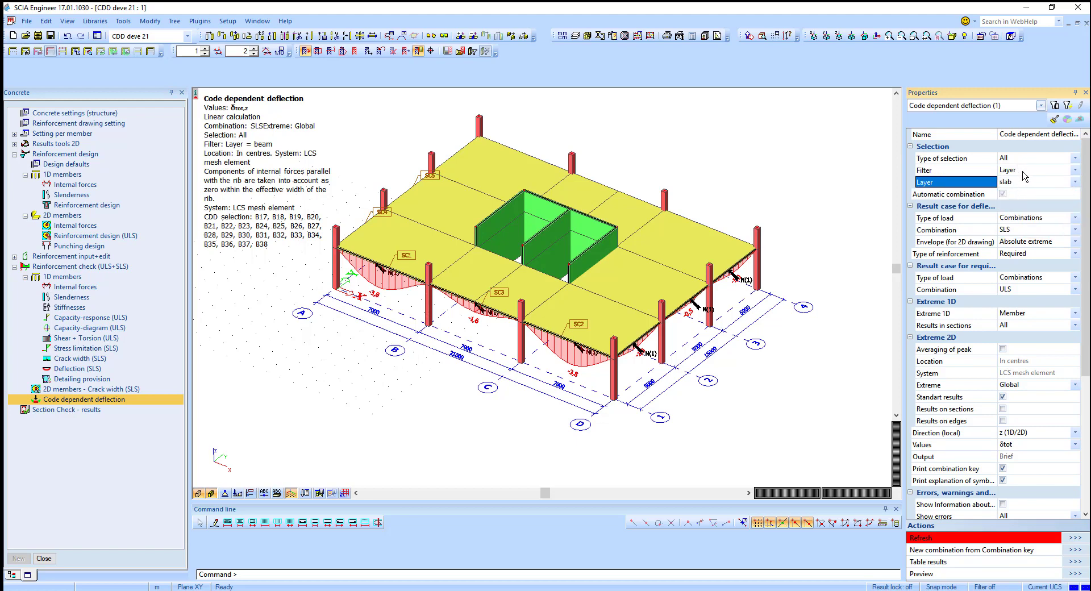
{"action": "left_click", "coordinate": [1023, 176]}
{"action": "left_click", "coordinate": [1021, 186]}
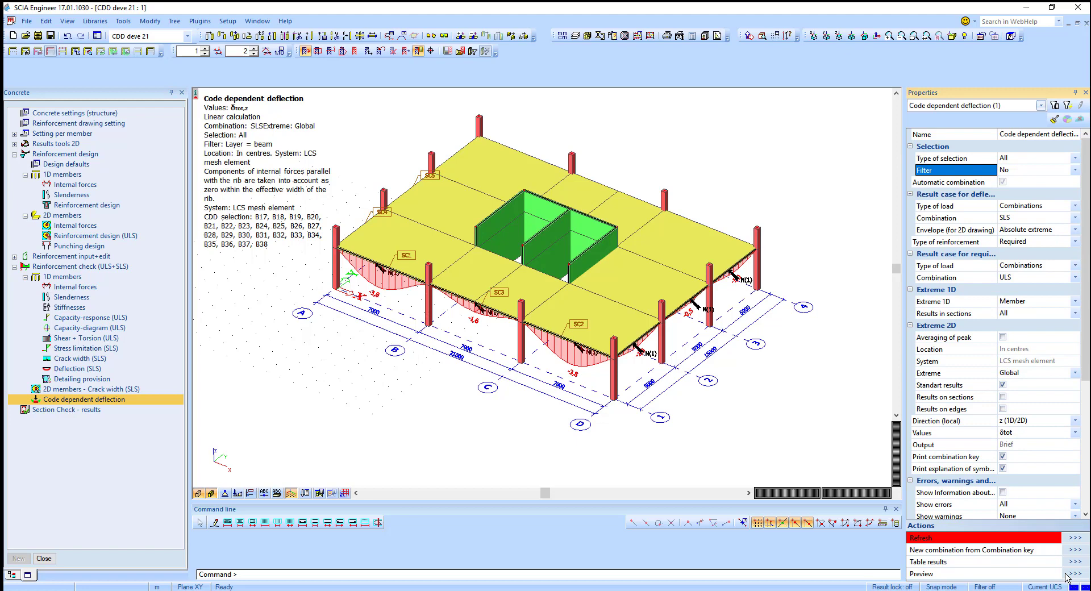
Step: Refresh the code dependent deflection results, re-running the check
{"action": "left_click", "coordinate": [1073, 538]}
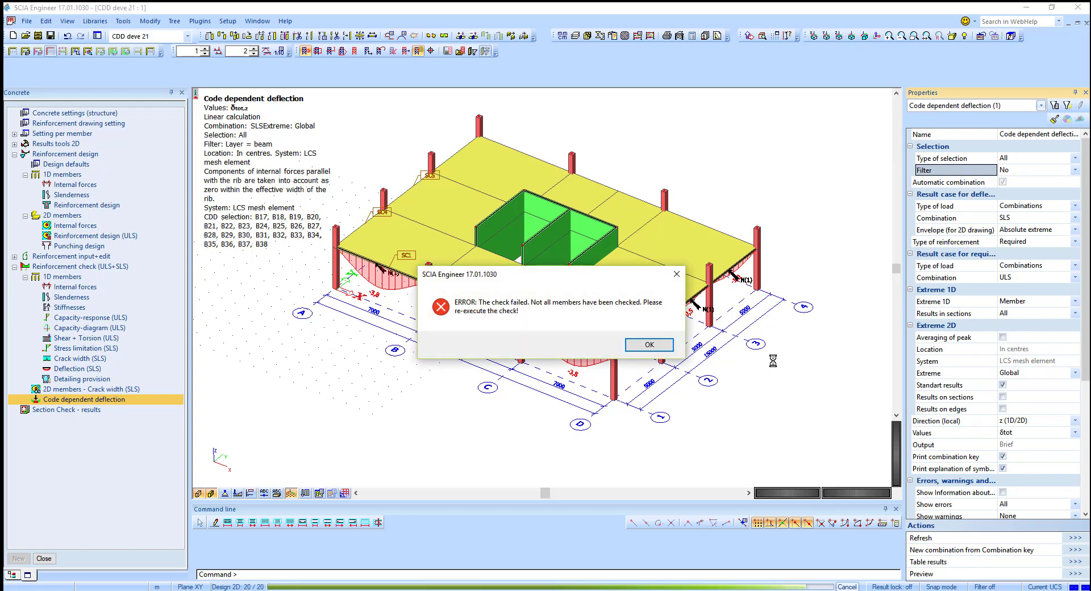
{"action": "left_click", "coordinate": [637, 344]}
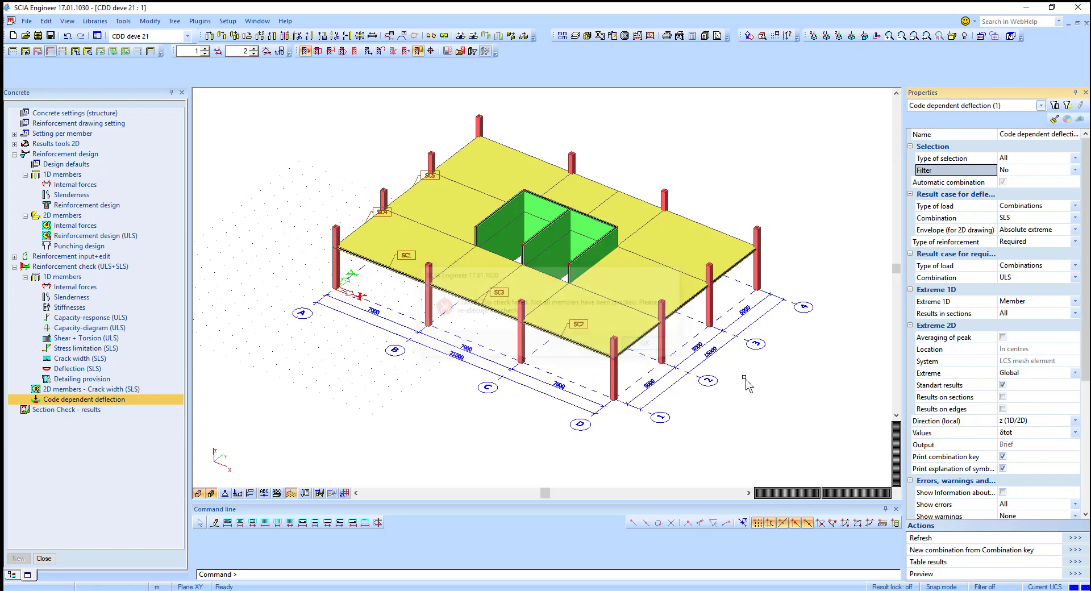
{"action": "left_click", "coordinate": [1072, 537]}
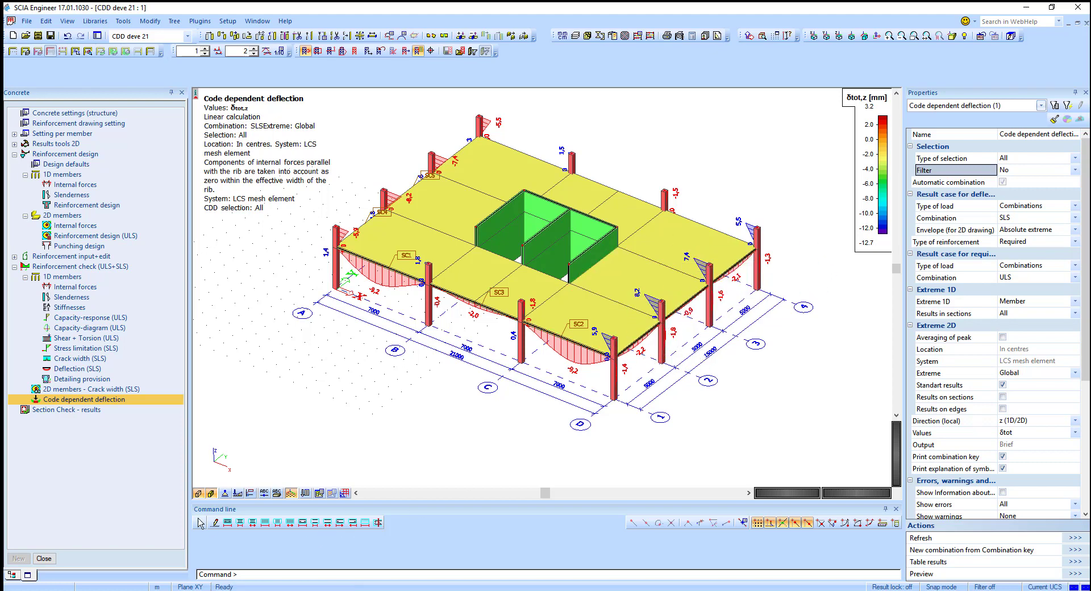
Step: Render the model, set the filter to Layer with slab and refresh to show slab deflections only
{"action": "left_click", "coordinate": [199, 494]}
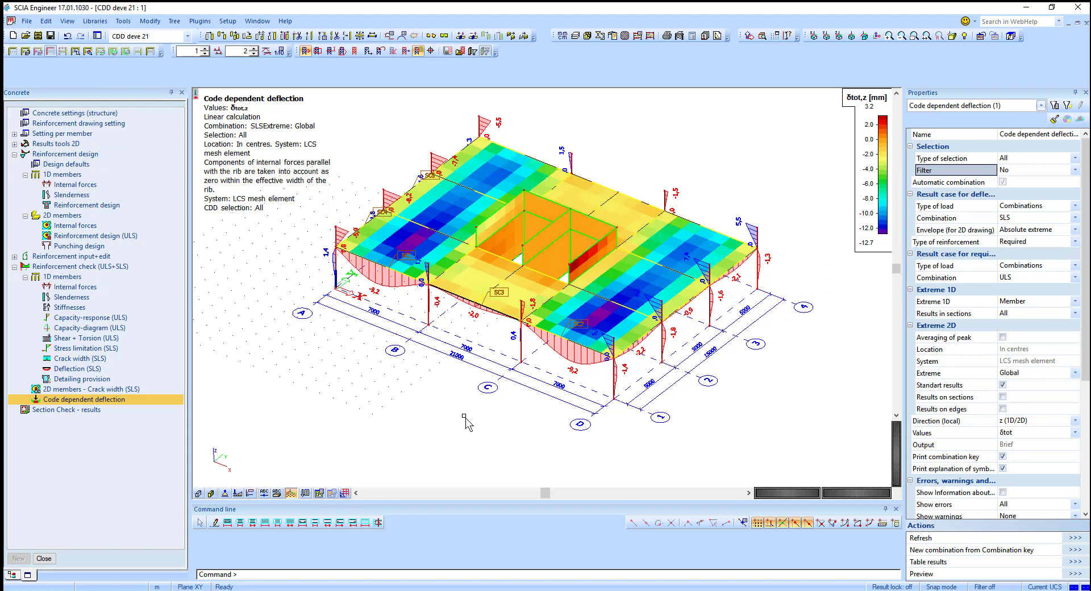
{"action": "right_click_drag", "start_coordinate": [461, 380], "coordinate": [461, 392], "text": "ctrl"}
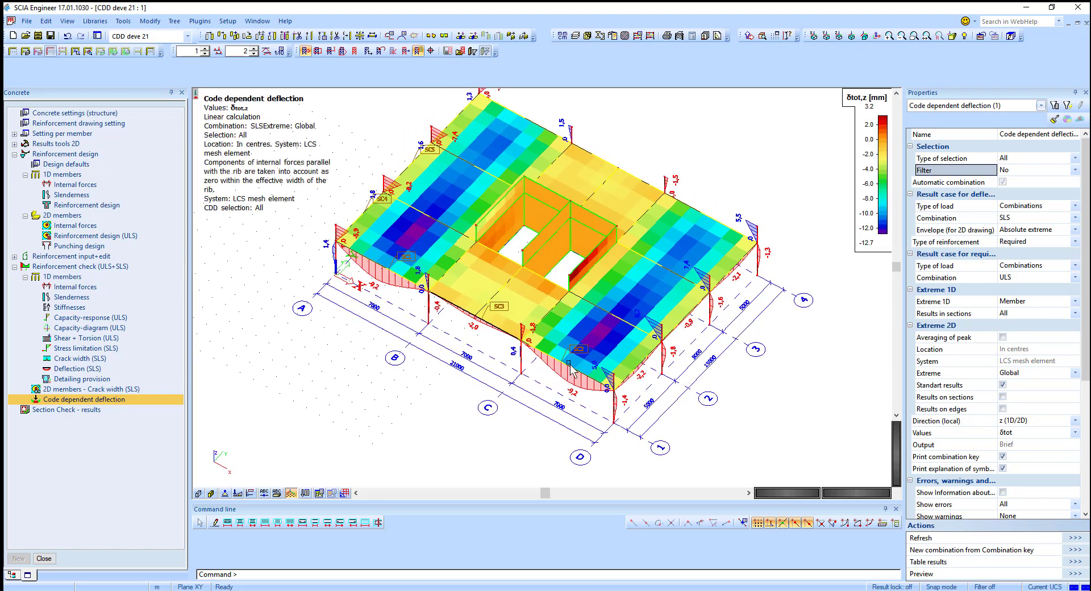
{"action": "left_click", "coordinate": [1028, 170]}
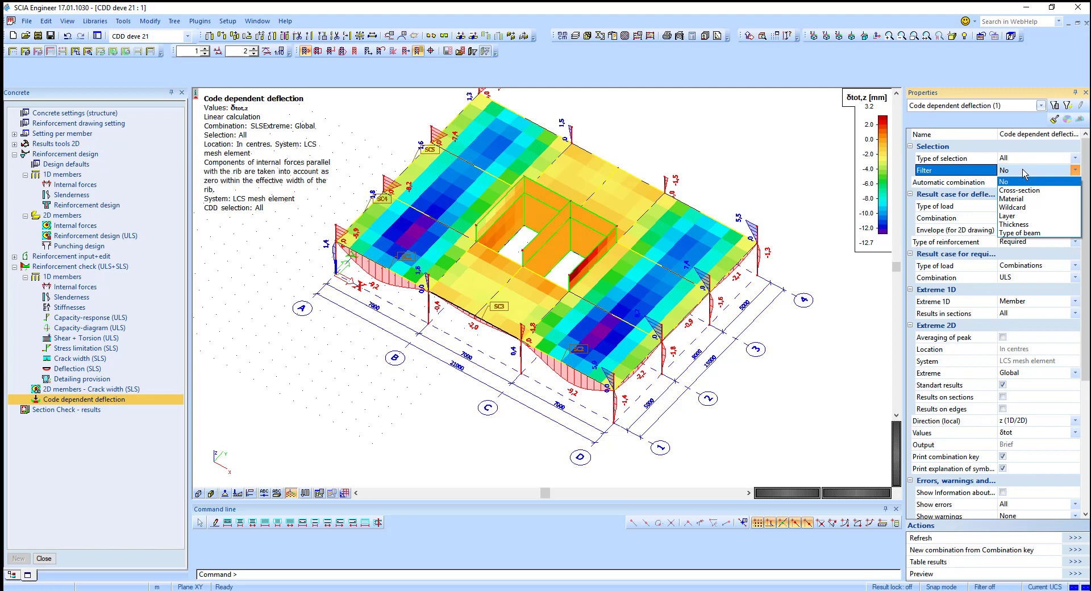
{"action": "left_click", "coordinate": [1022, 170]}
{"action": "left_click", "coordinate": [1025, 171]}
{"action": "left_click", "coordinate": [1029, 219]}
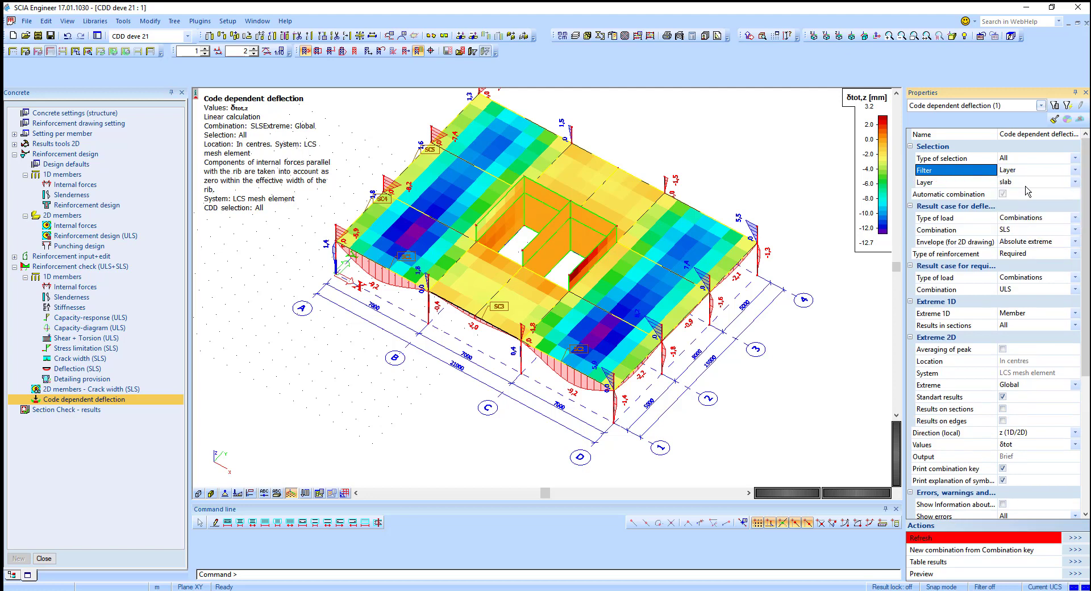
{"action": "left_click", "coordinate": [1073, 537]}
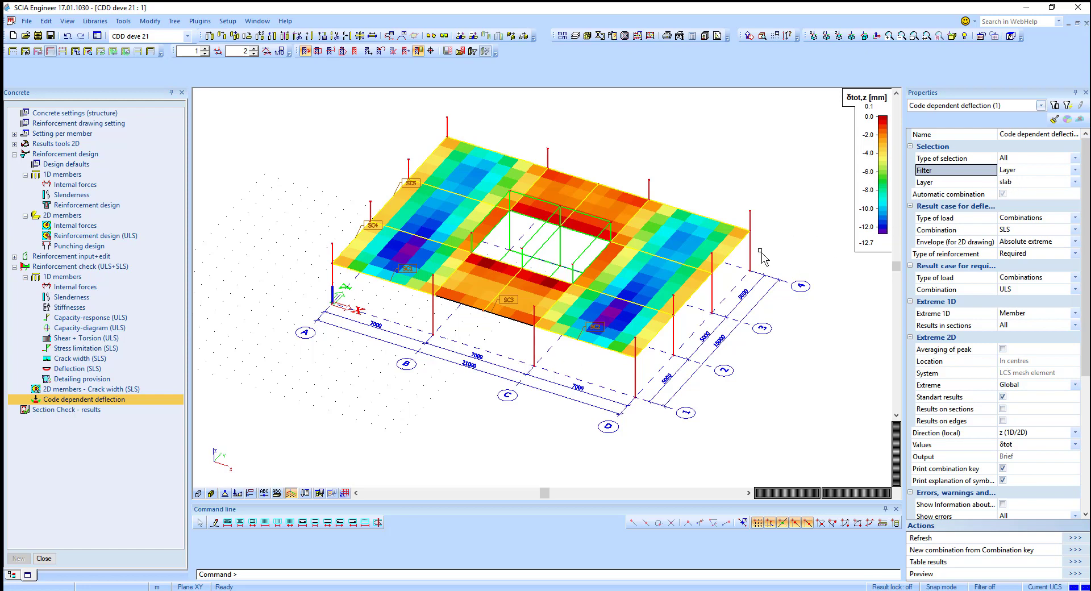
Step: Select a beam along the front edge and set the type of selection to Current
{"action": "left_click", "coordinate": [744, 278]}
{"action": "left_click", "coordinate": [1001, 194]}
{"action": "left_click", "coordinate": [199, 493]}
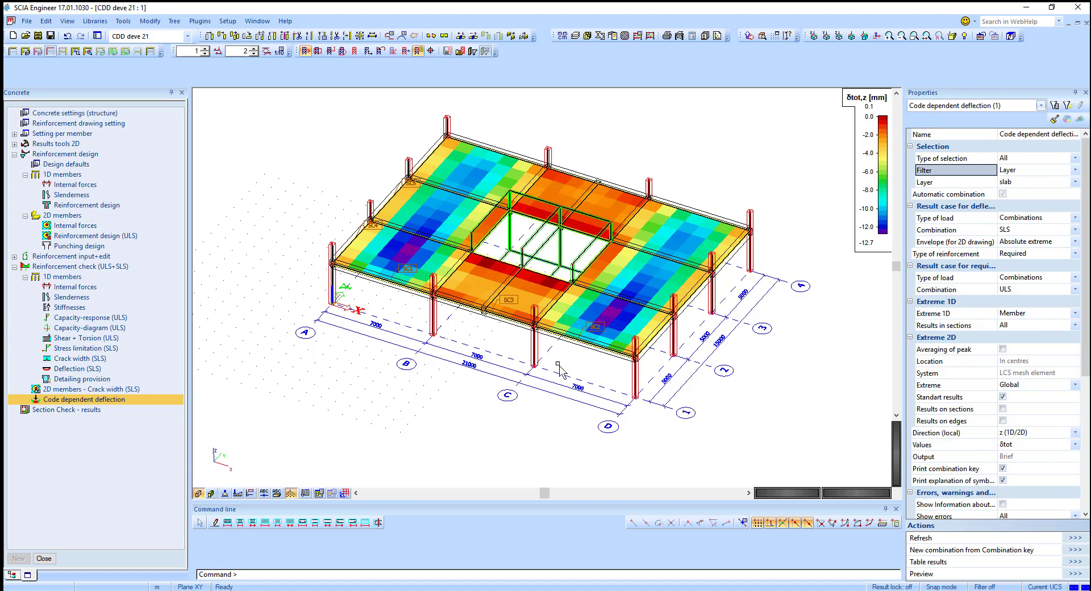
{"action": "left_click", "coordinate": [571, 348]}
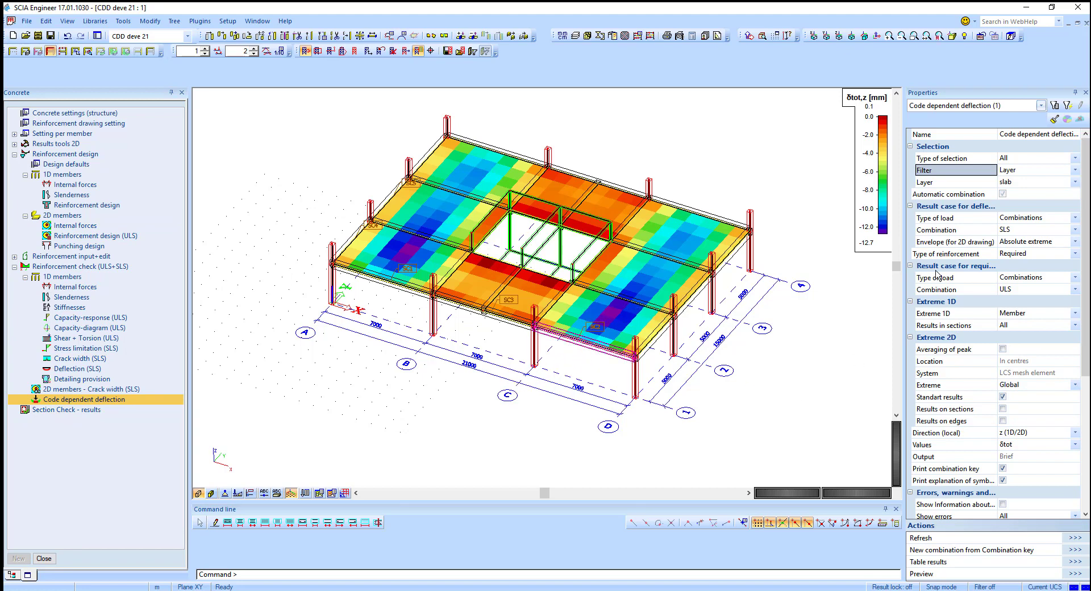
{"action": "left_click", "coordinate": [1020, 158]}
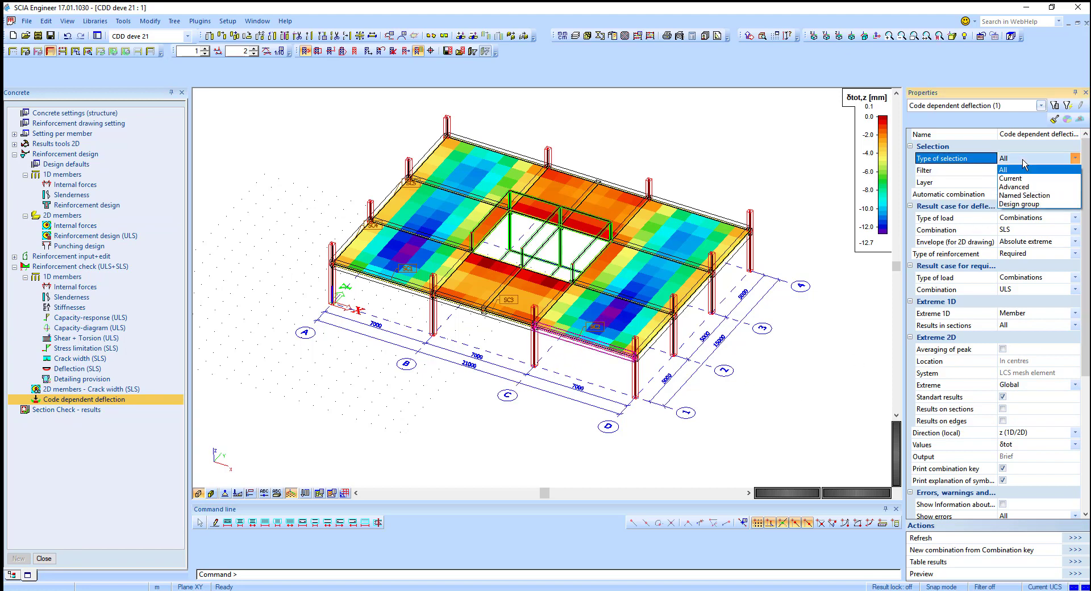
{"action": "left_click", "coordinate": [1011, 178]}
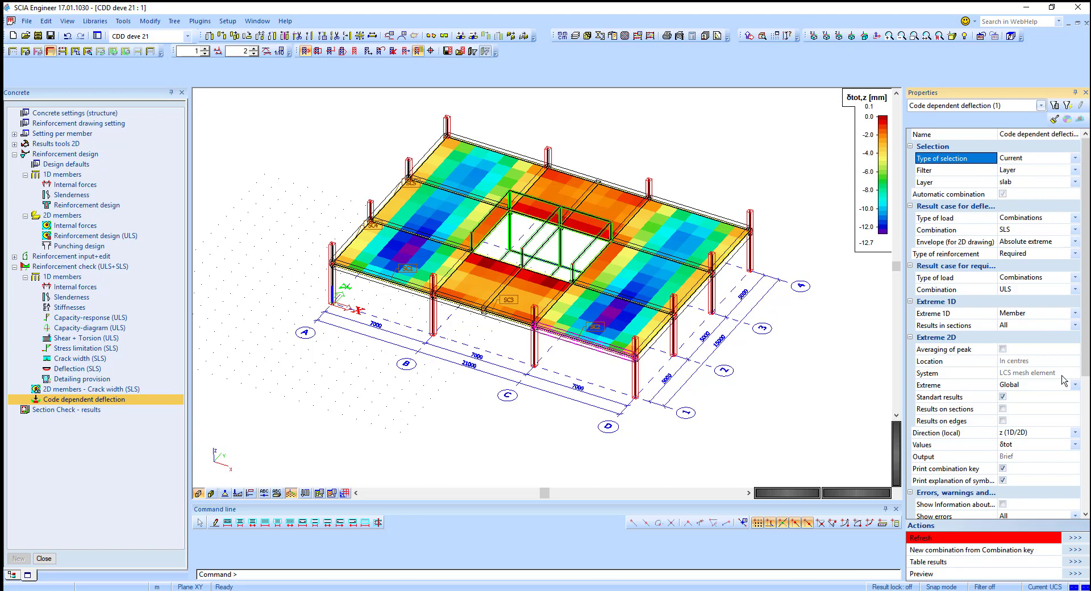
Step: Set the filter back to No and refresh to show the code dependent deflection of the selected beam only
{"action": "left_click", "coordinate": [1030, 170]}
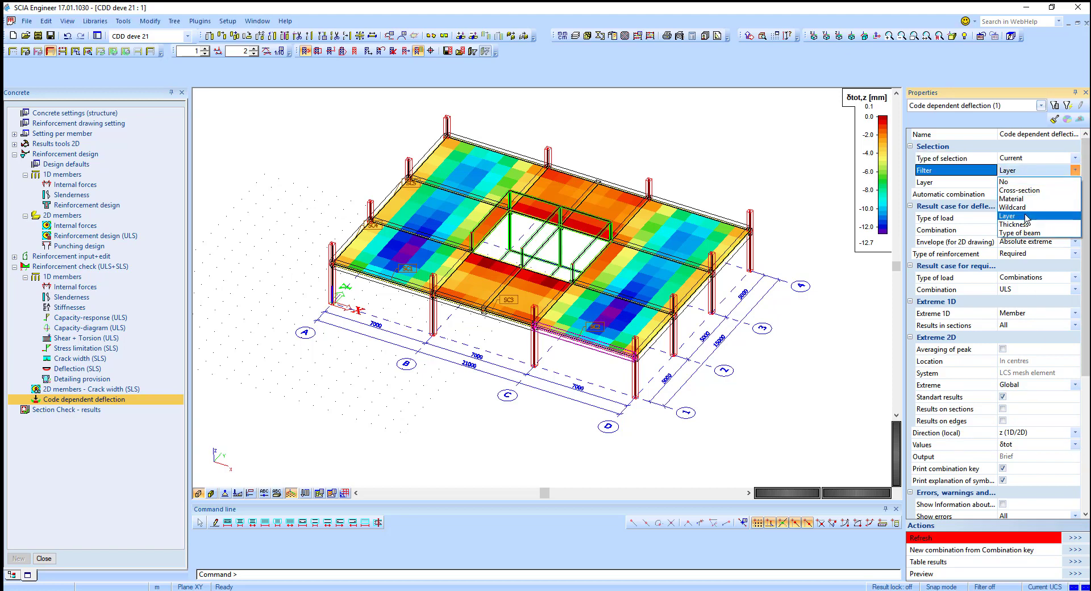
{"action": "left_click", "coordinate": [1027, 200]}
{"action": "left_click", "coordinate": [1022, 182]}
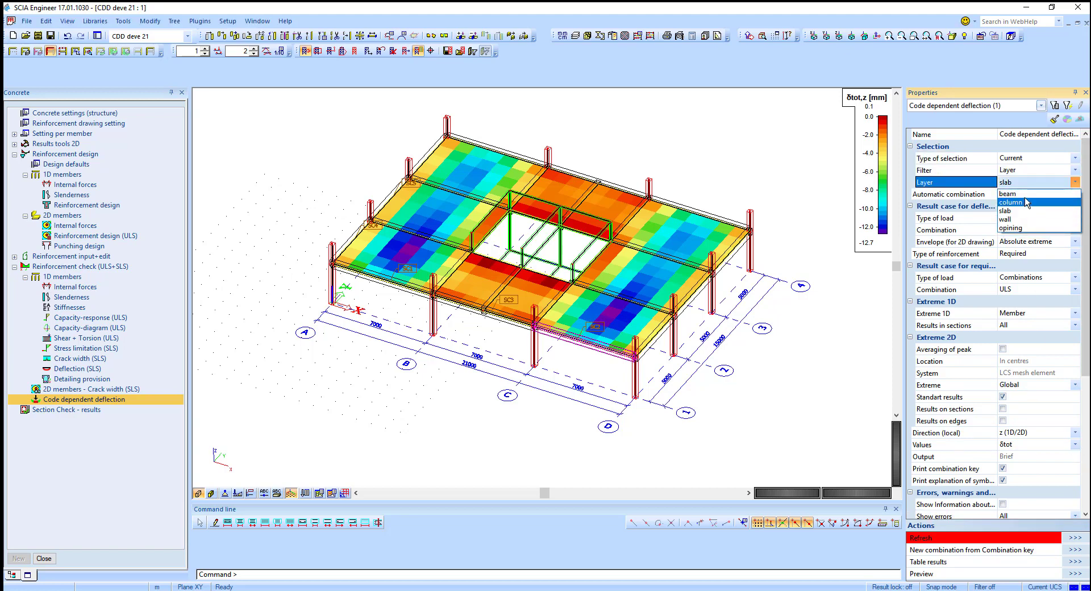
{"action": "left_click", "coordinate": [1021, 172]}
{"action": "left_click", "coordinate": [1020, 171]}
{"action": "left_click", "coordinate": [1022, 181]}
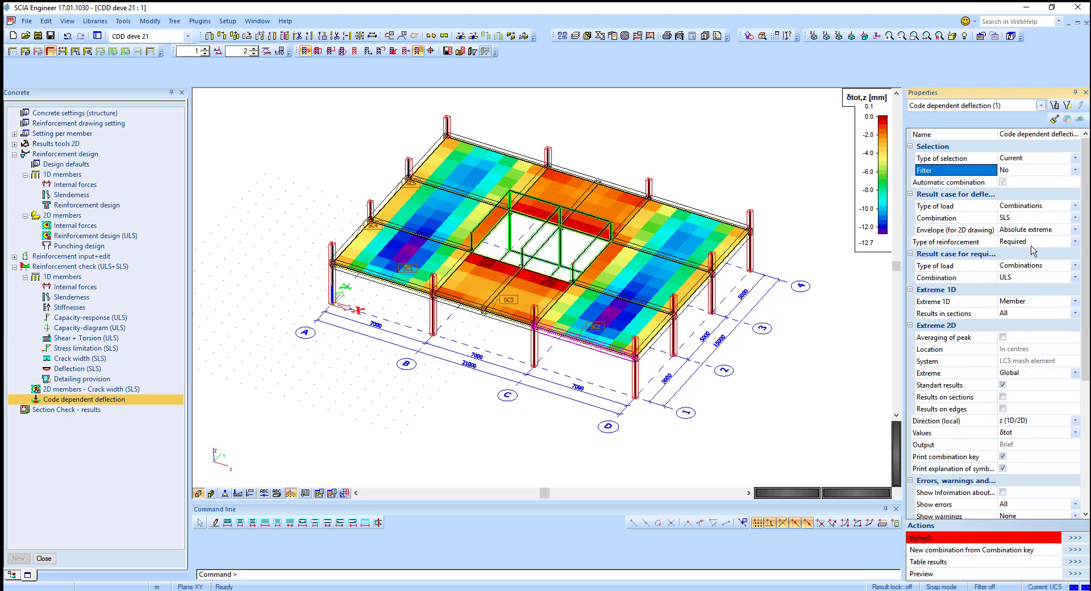
{"action": "left_click", "coordinate": [1073, 537]}
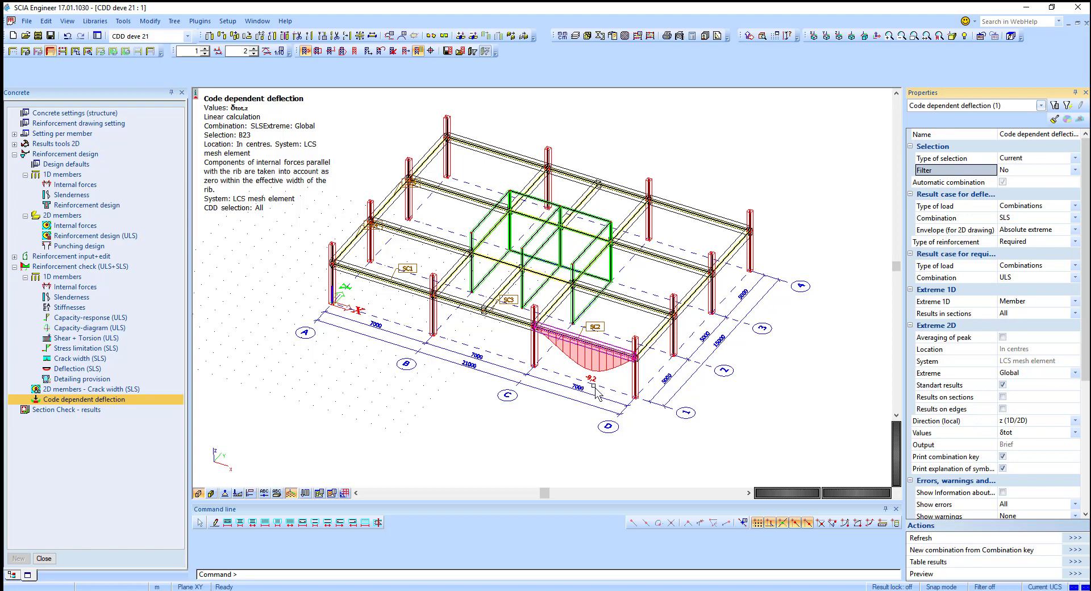
Step: Enable the IDS_WP_LogCDDCalculation option, then delete all results-related data with the Cleaner
{"action": "scroll", "coordinate": [1005, 450], "scroll_direction": "down", "scroll_amount": 6}
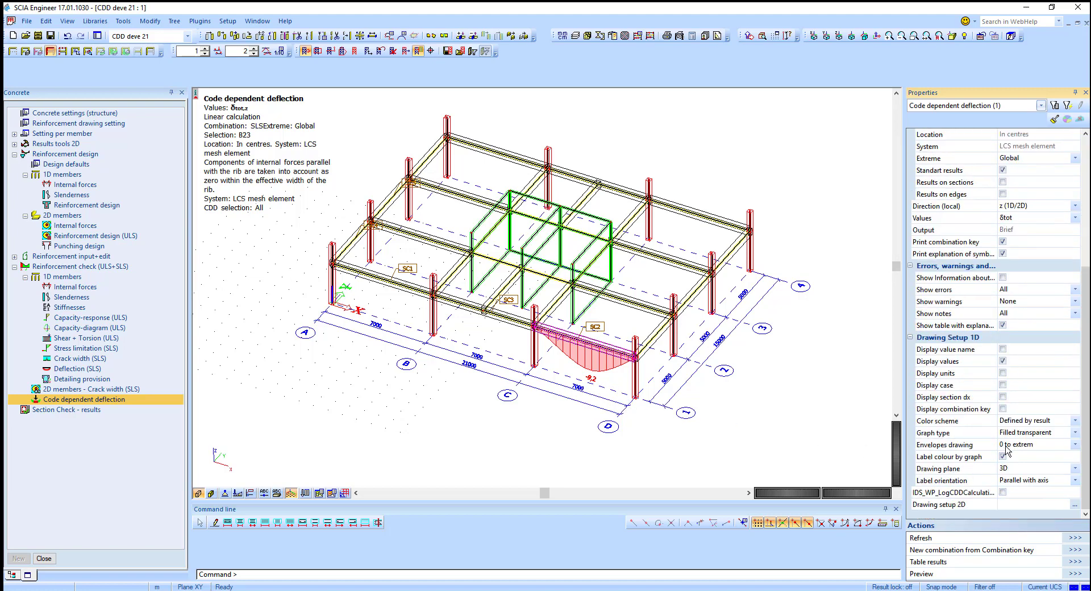
{"action": "left_click", "coordinate": [1002, 493]}
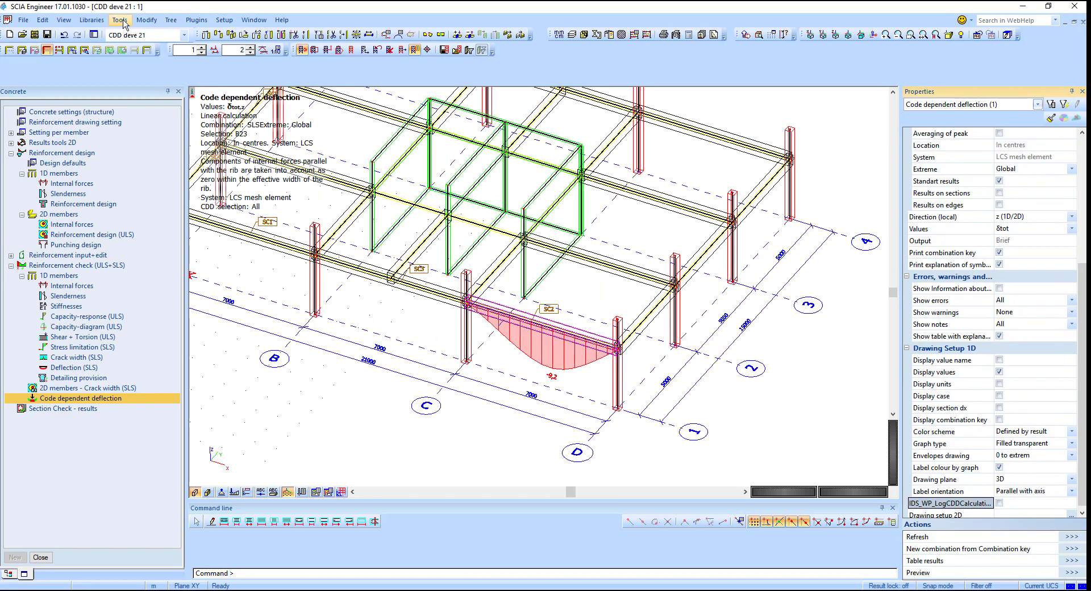
{"action": "left_click", "coordinate": [123, 21]}
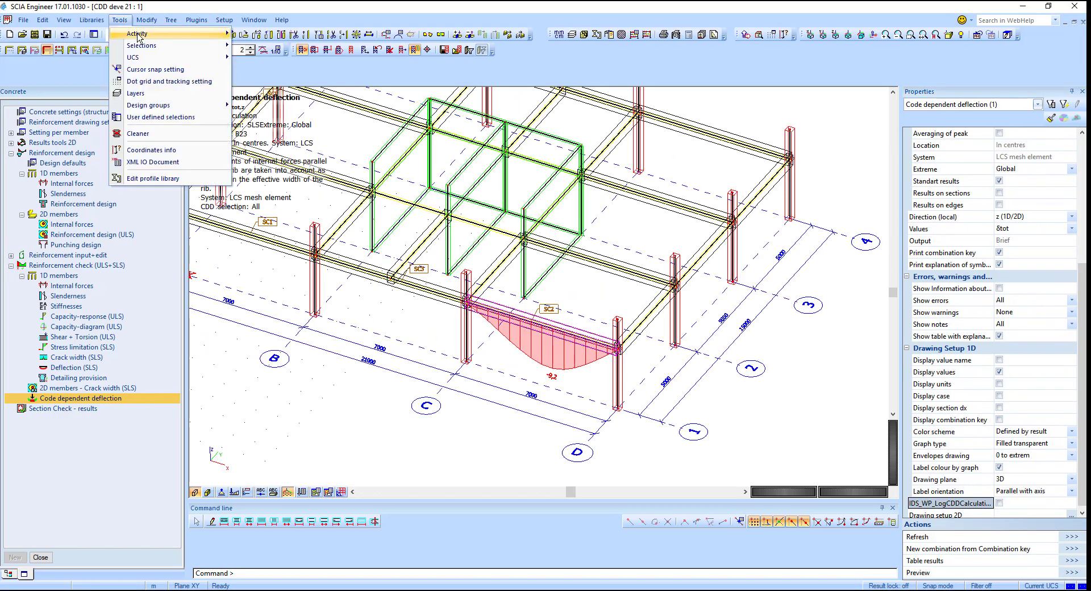
{"action": "left_click", "coordinate": [152, 133]}
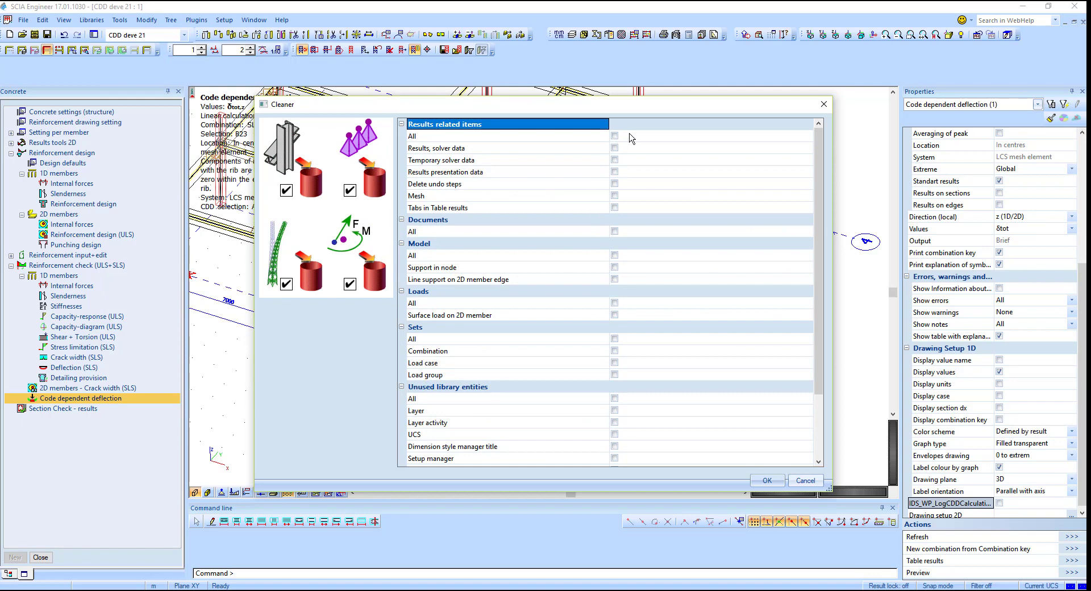
{"action": "left_click", "coordinate": [614, 137]}
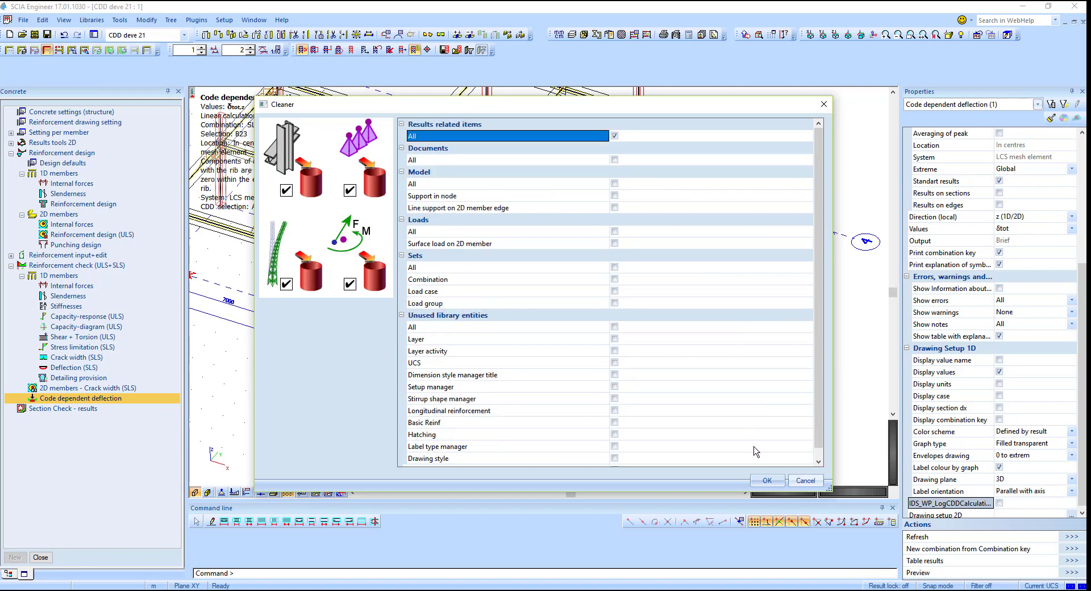
{"action": "left_click", "coordinate": [766, 480]}
Step: Recalculate the model and close the analysis summary
{"action": "left_click", "coordinate": [589, 427]}
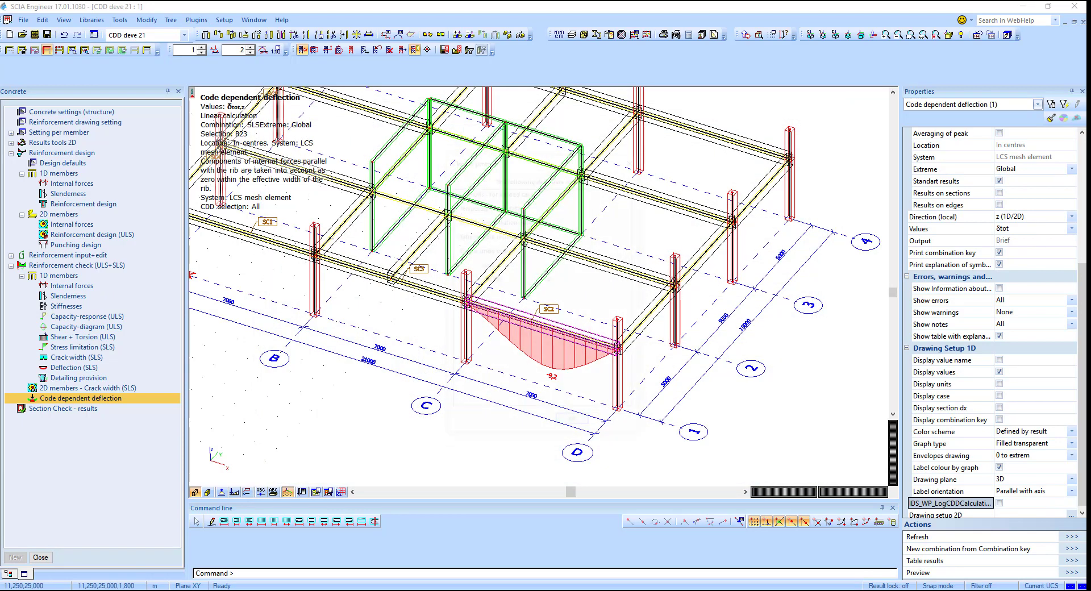
{"action": "left_click", "coordinate": [574, 424]}
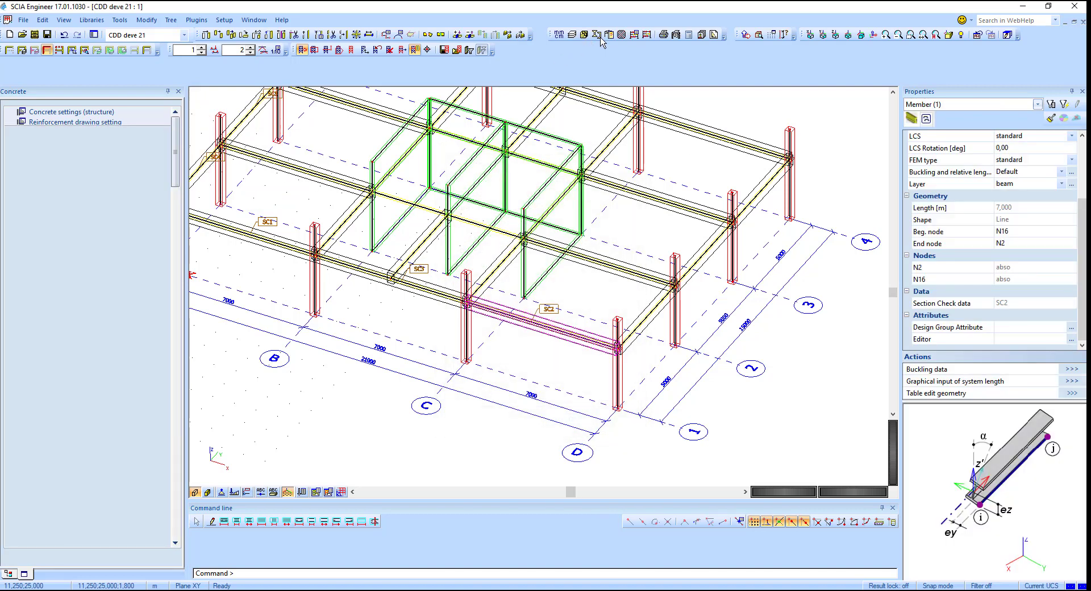
{"action": "left_click", "coordinate": [634, 34]}
{"action": "left_click", "coordinate": [441, 428]}
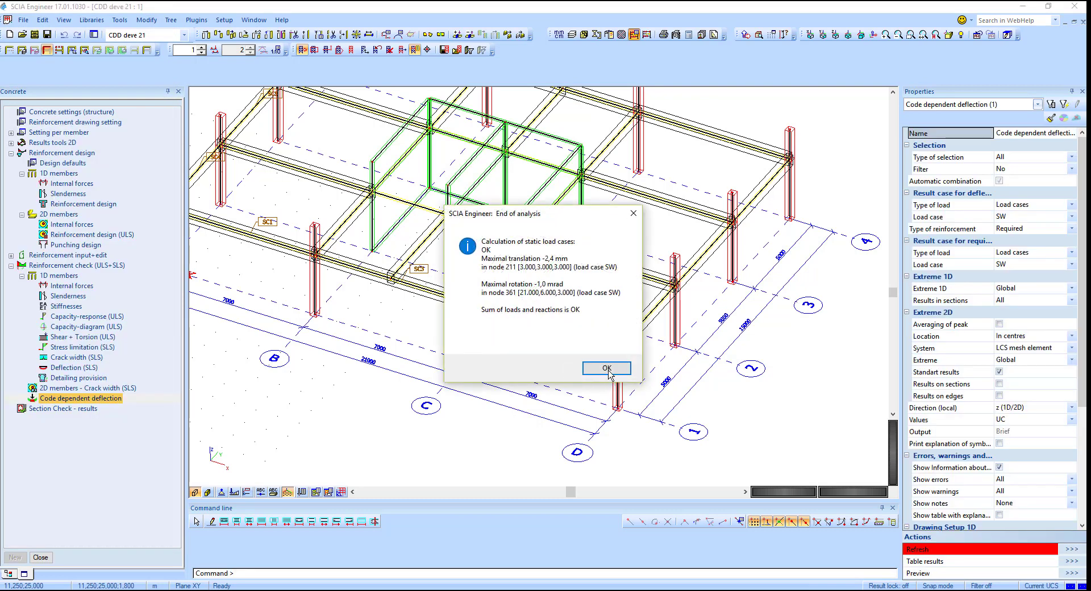
{"action": "left_click", "coordinate": [607, 368]}
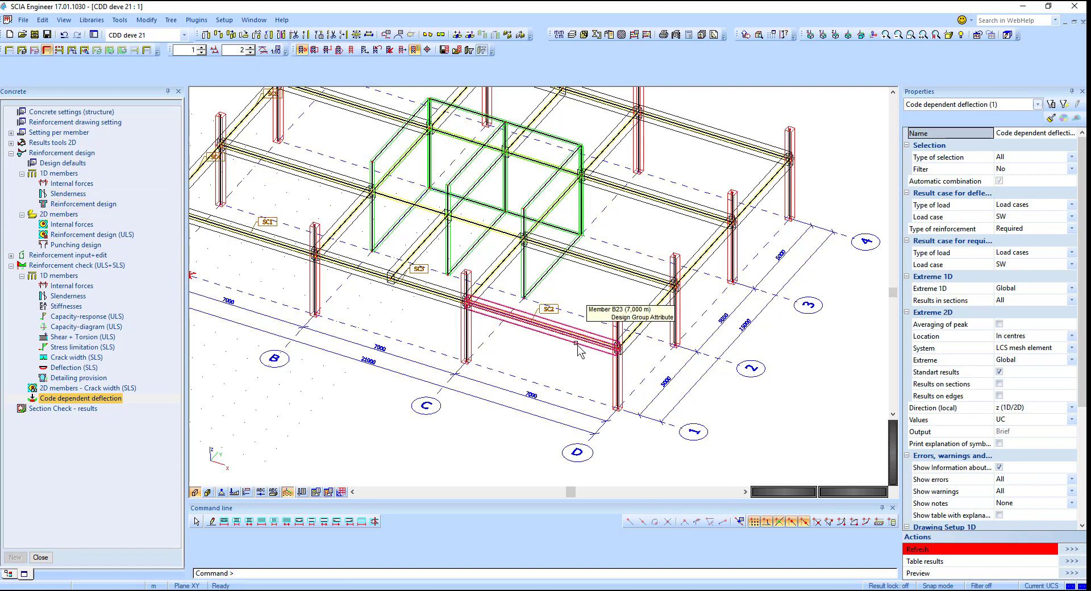
Step: Set both result cases to Combinations, SLS for deflection and ULS for required reinforcement, and refresh
{"action": "left_click", "coordinate": [1034, 205]}
{"action": "left_click", "coordinate": [1029, 226]}
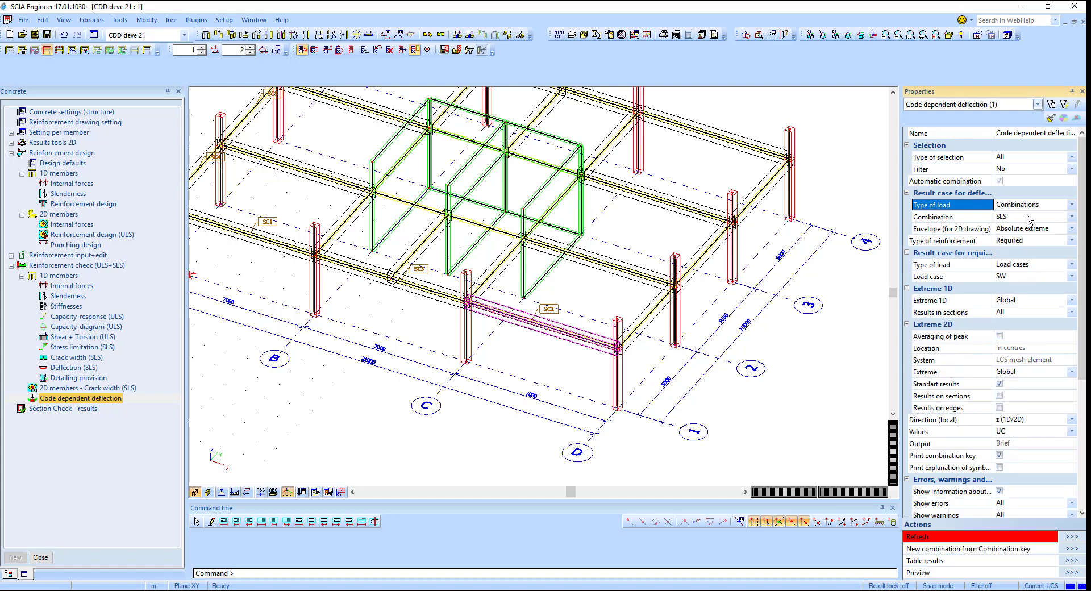
{"action": "left_click", "coordinate": [1026, 265]}
{"action": "left_click", "coordinate": [1023, 287]}
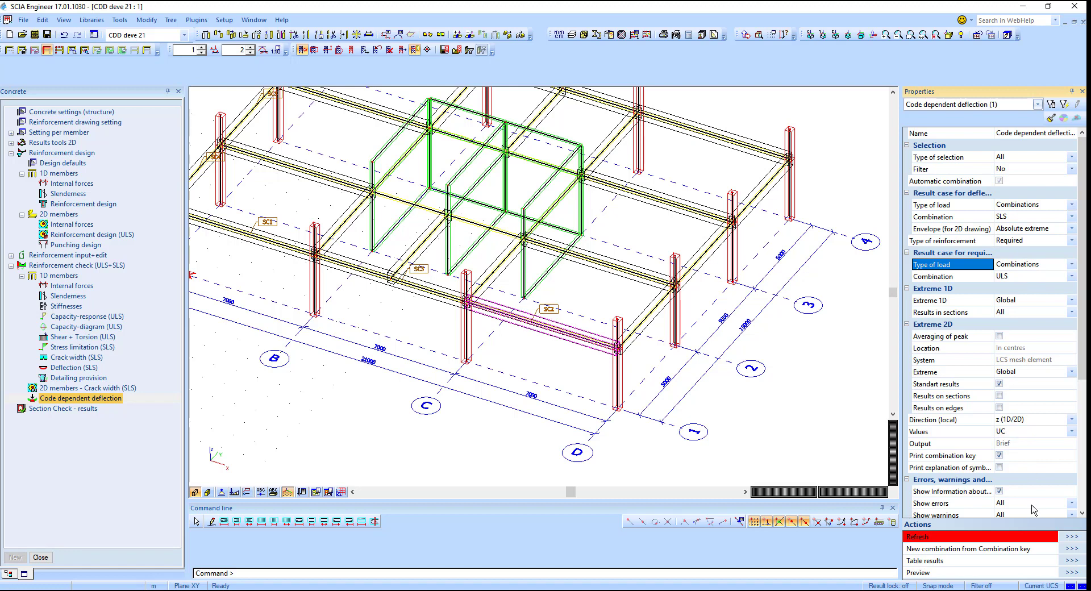
{"action": "left_click", "coordinate": [1065, 538]}
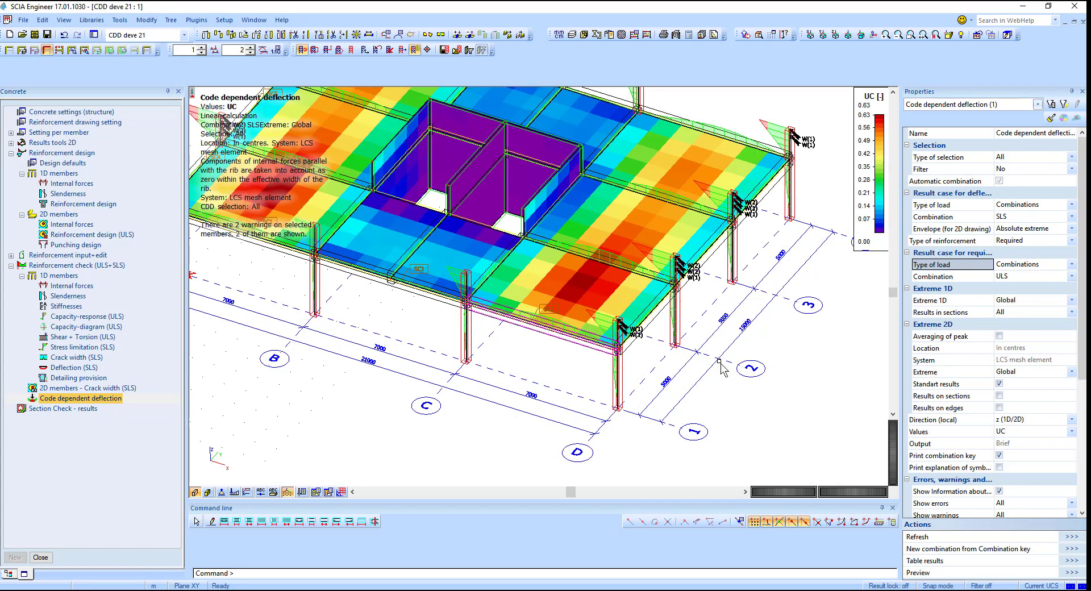
Step: Switch the type of reinforcement to Provided and the type of selection to Current, then refresh
{"action": "scroll", "coordinate": [720, 366], "scroll_direction": "down", "scroll_amount": 2}
{"action": "scroll", "coordinate": [707, 345], "scroll_direction": "up", "scroll_amount": 2}
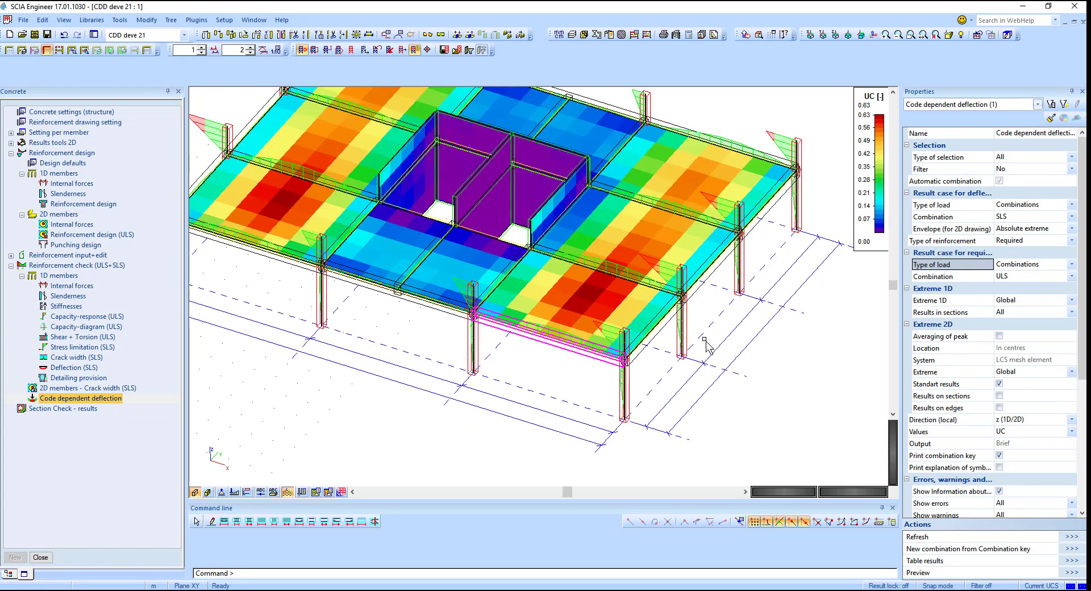
{"action": "left_click", "coordinate": [1022, 241]}
{"action": "left_click", "coordinate": [1017, 260]}
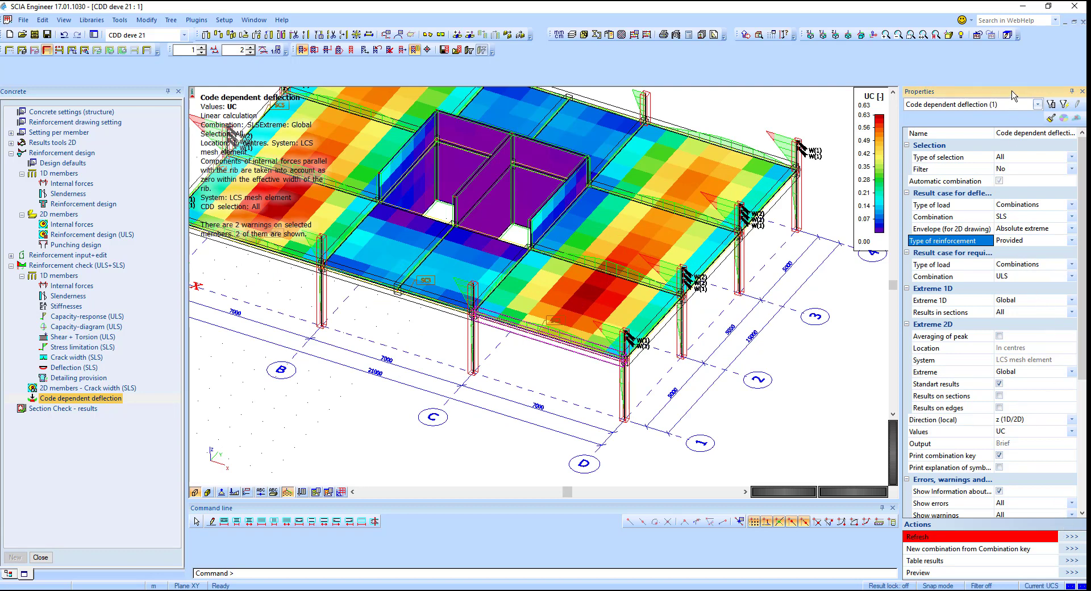
{"action": "left_click", "coordinate": [1035, 158]}
{"action": "left_click", "coordinate": [1017, 169]}
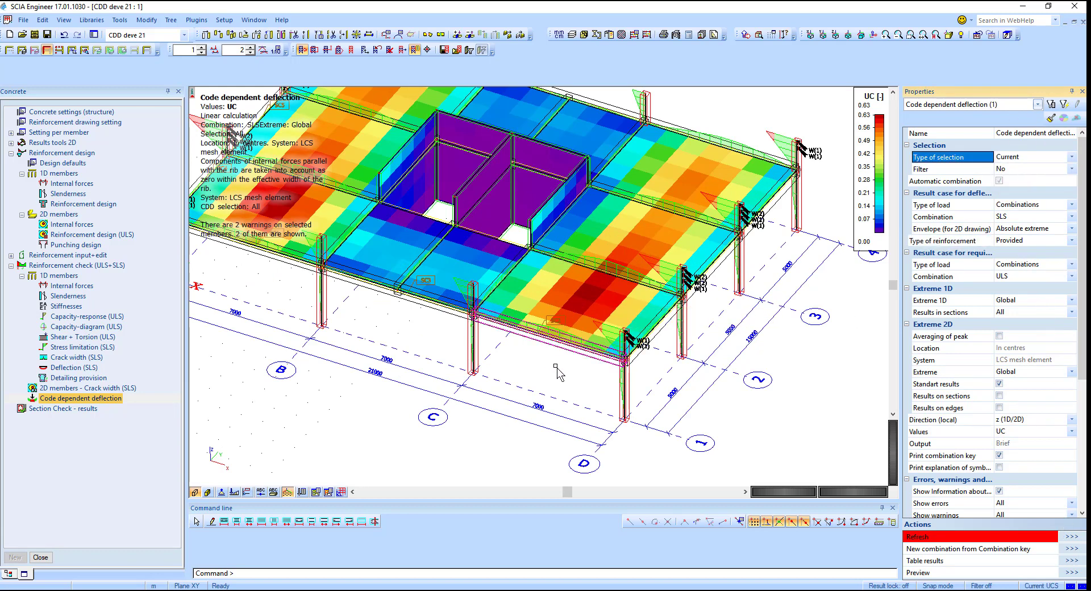
{"action": "left_click", "coordinate": [1071, 536]}
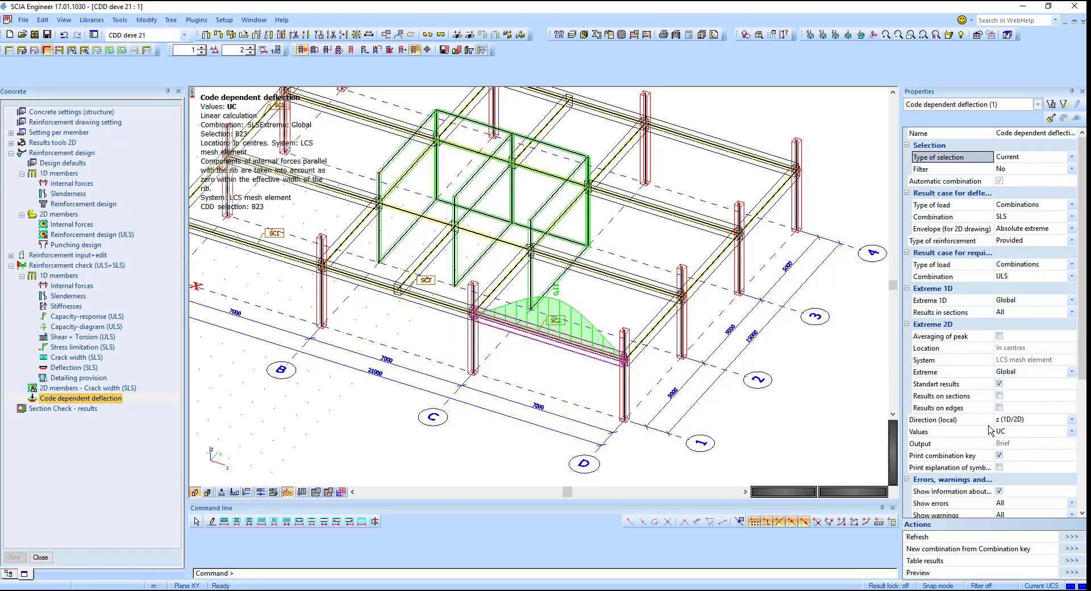
Step: Change the displayed values to δtot and refresh the deflection results
{"action": "left_click", "coordinate": [1017, 431]}
{"action": "left_click", "coordinate": [1017, 457]}
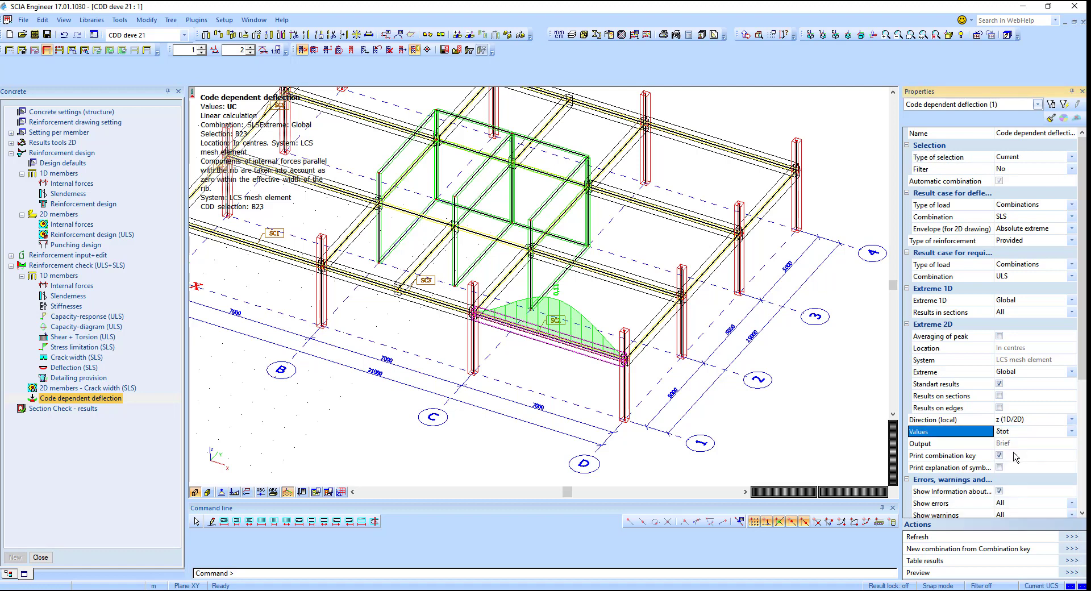
{"action": "left_click", "coordinate": [1060, 538]}
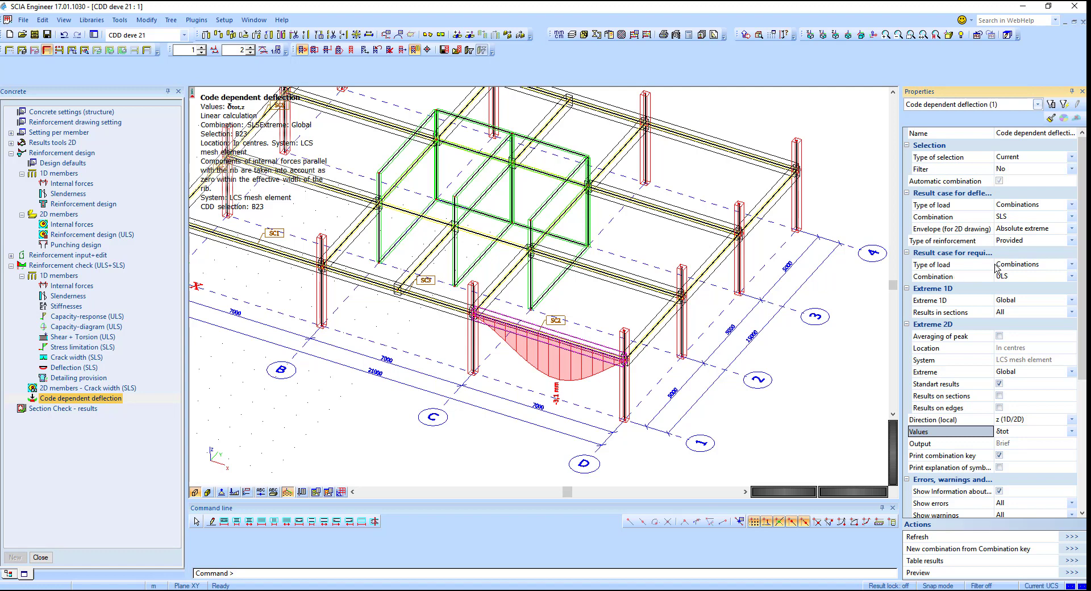
Step: Set the type of selection to All and refresh to show deflections for the whole structure
{"action": "left_click", "coordinate": [1017, 158]}
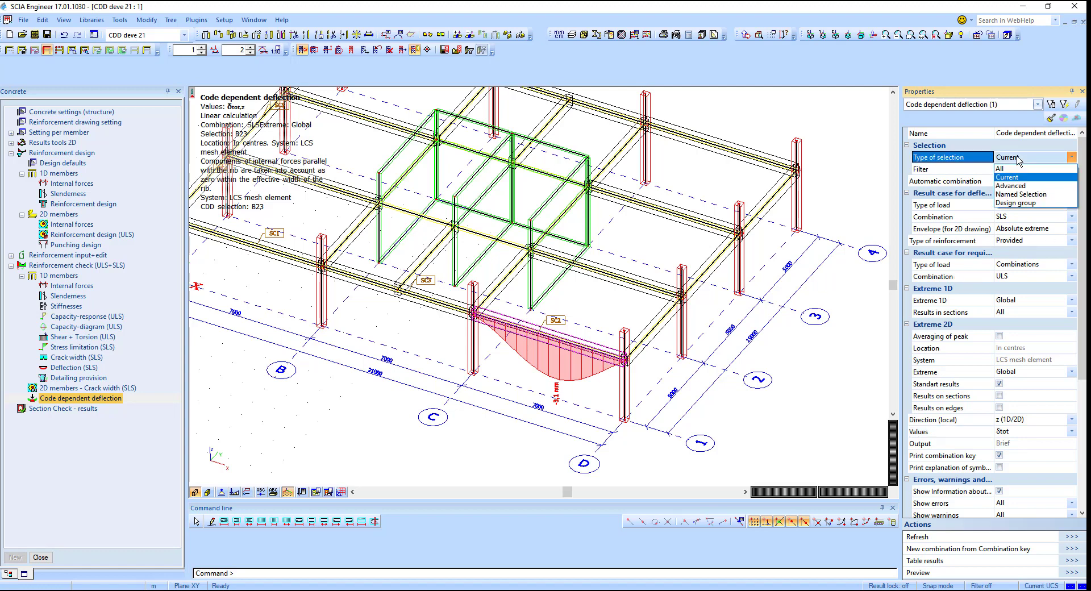
{"action": "left_click", "coordinate": [1018, 169]}
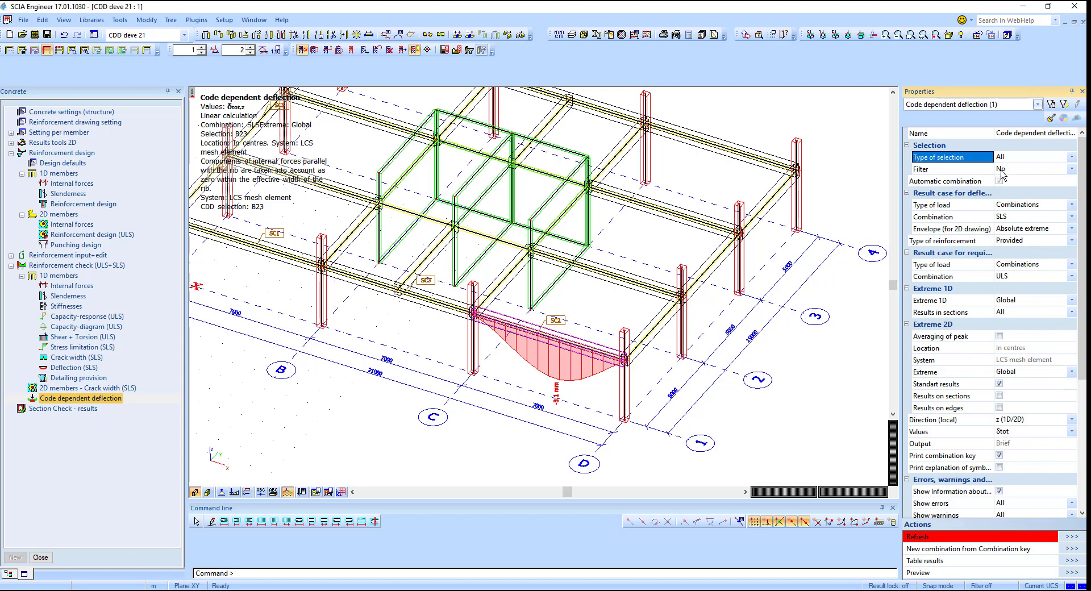
{"action": "left_click", "coordinate": [1071, 537]}
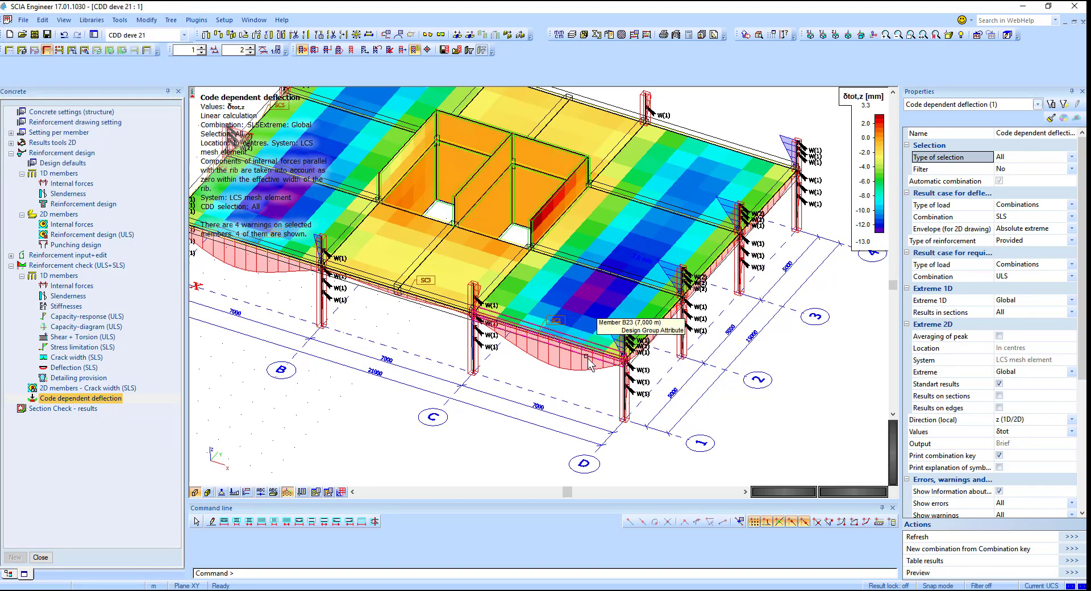
Step: Set the 2D extreme to Member and refresh the results
{"action": "left_click", "coordinate": [1050, 373]}
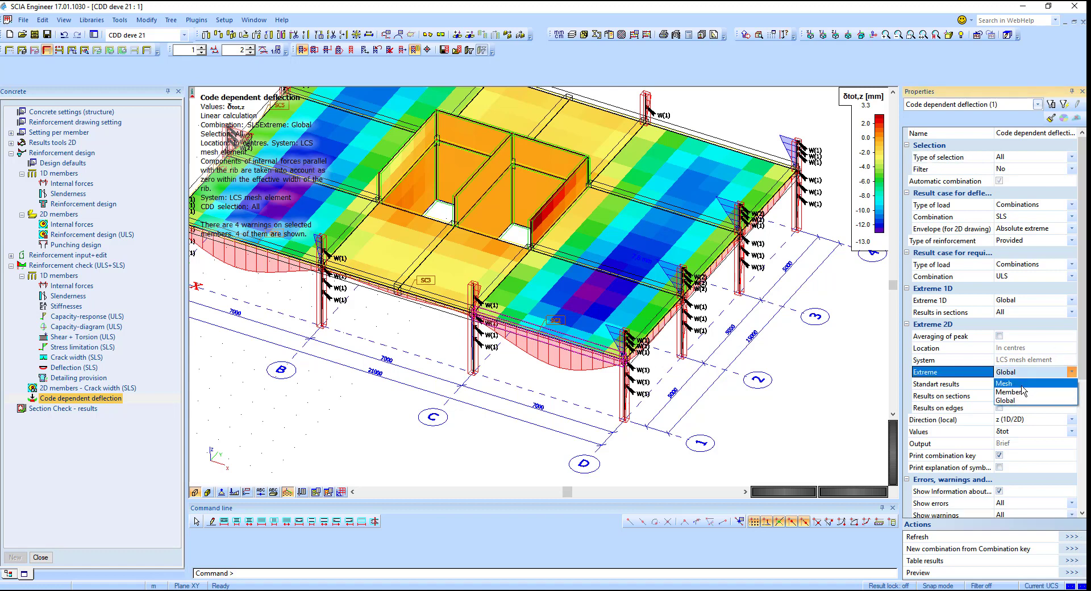
{"action": "left_click", "coordinate": [1017, 392]}
{"action": "left_click", "coordinate": [1081, 538]}
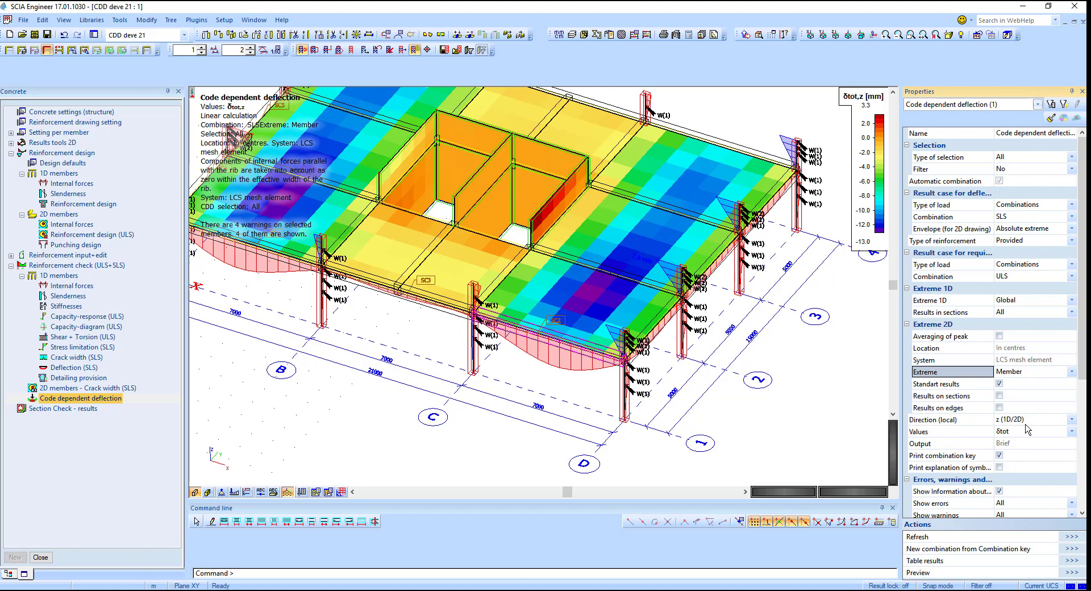
Step: Review the Extreme 1D and drawing setup properties of the deflection check
{"action": "left_click", "coordinate": [1014, 303]}
{"action": "left_click", "coordinate": [1016, 310]}
{"action": "left_click", "coordinate": [1017, 314]}
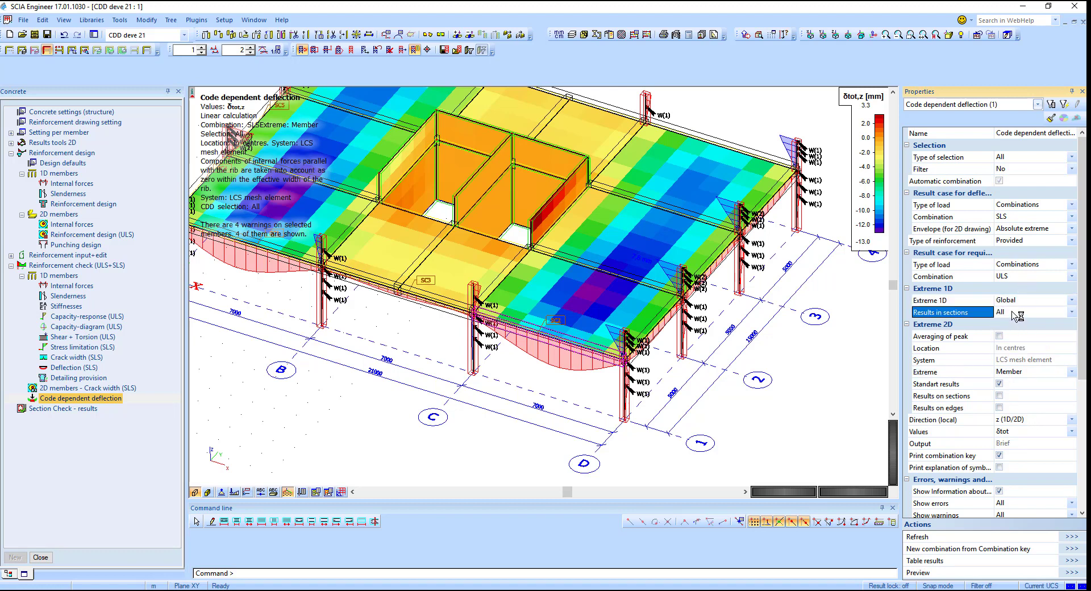
{"action": "scroll", "coordinate": [1034, 363], "scroll_direction": "down", "scroll_amount": 2}
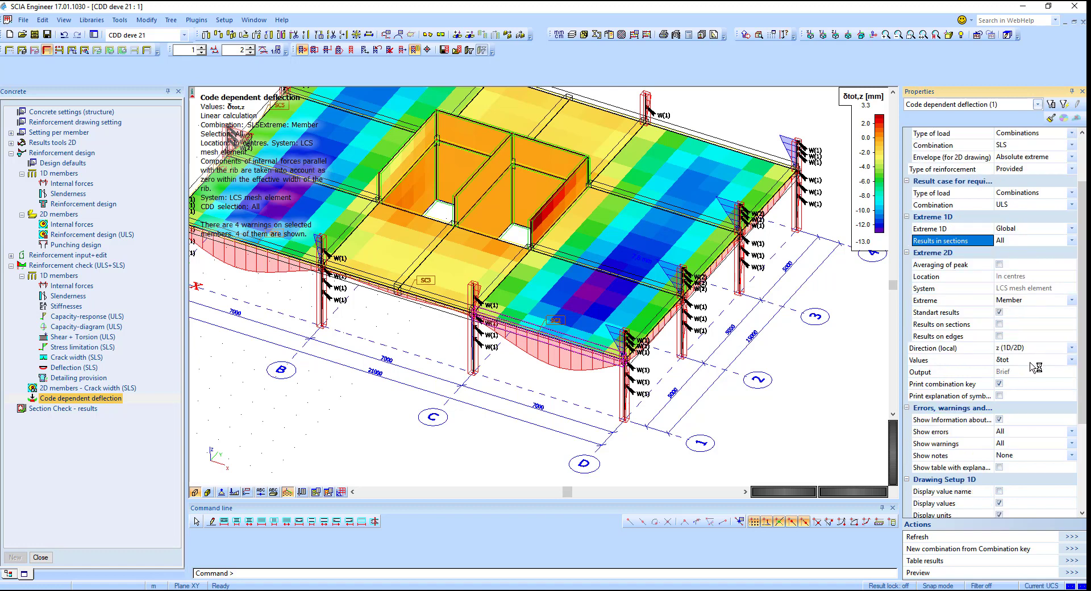
{"action": "scroll", "coordinate": [1034, 368], "scroll_direction": "down", "scroll_amount": 1}
{"action": "scroll", "coordinate": [1022, 384], "scroll_direction": "down", "scroll_amount": 3}
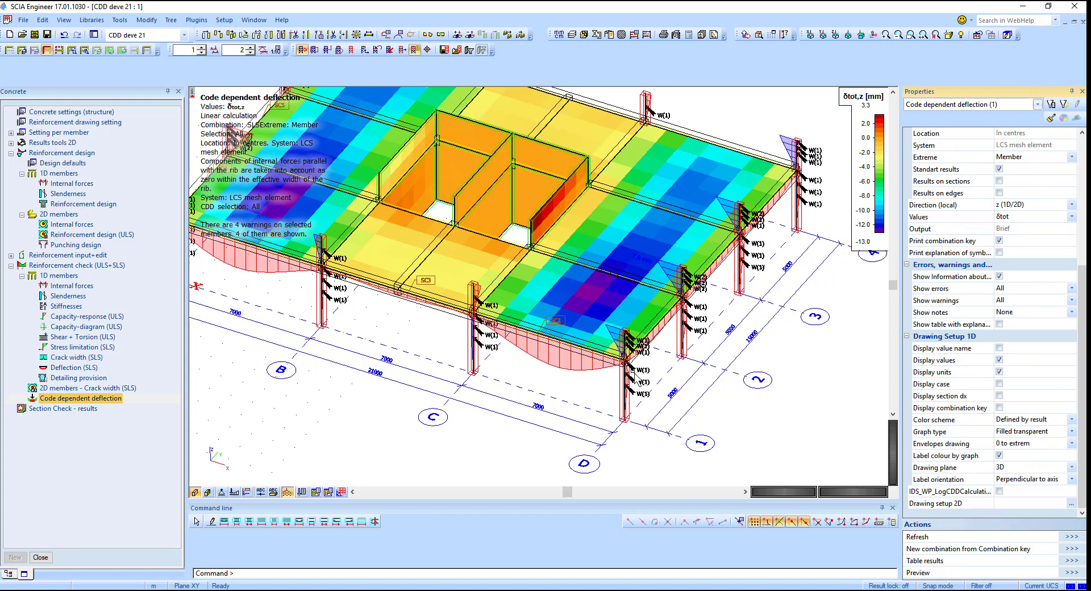
{"action": "left_click", "coordinate": [593, 367]}
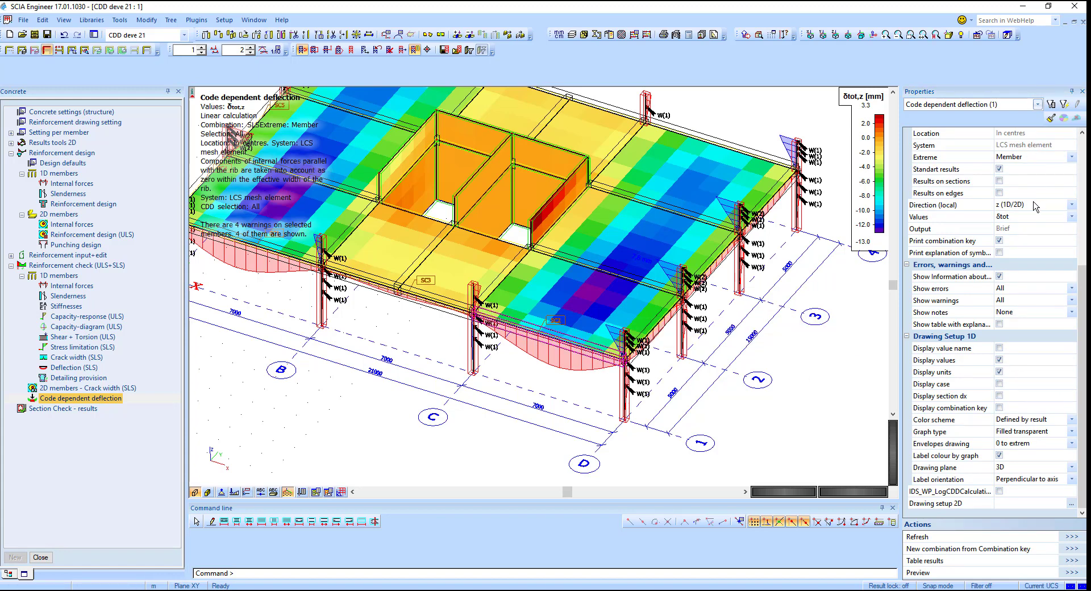
{"action": "scroll", "coordinate": [1034, 199], "scroll_direction": "up", "scroll_amount": 6}
Step: Set the type of selection to Current and refresh to report the selected beam's deflection in the preview
{"action": "left_click", "coordinate": [1028, 159]}
{"action": "left_click", "coordinate": [1017, 172]}
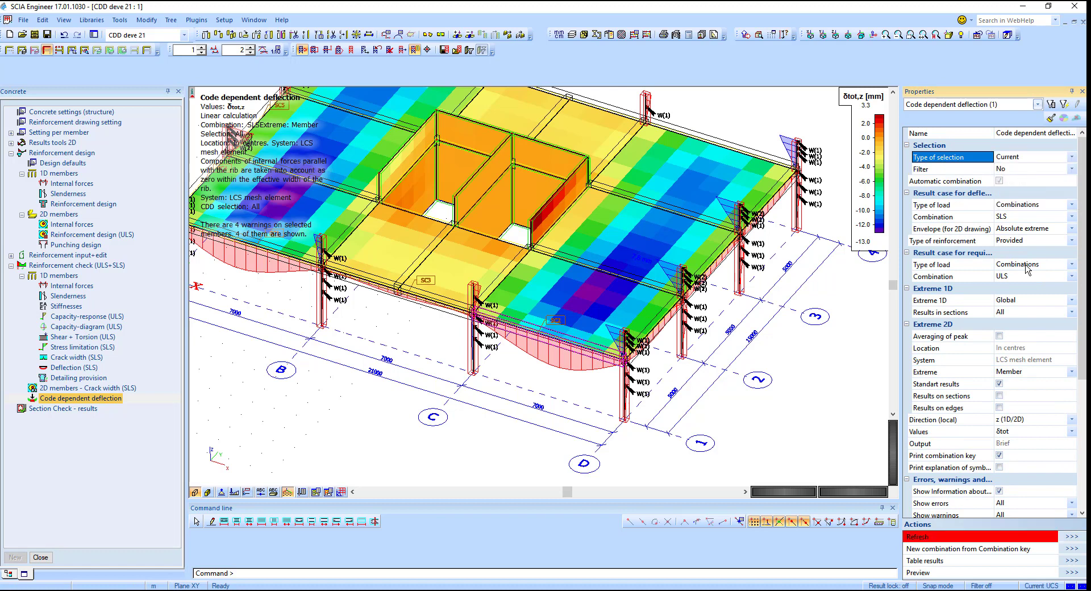
{"action": "left_click", "coordinate": [1070, 536]}
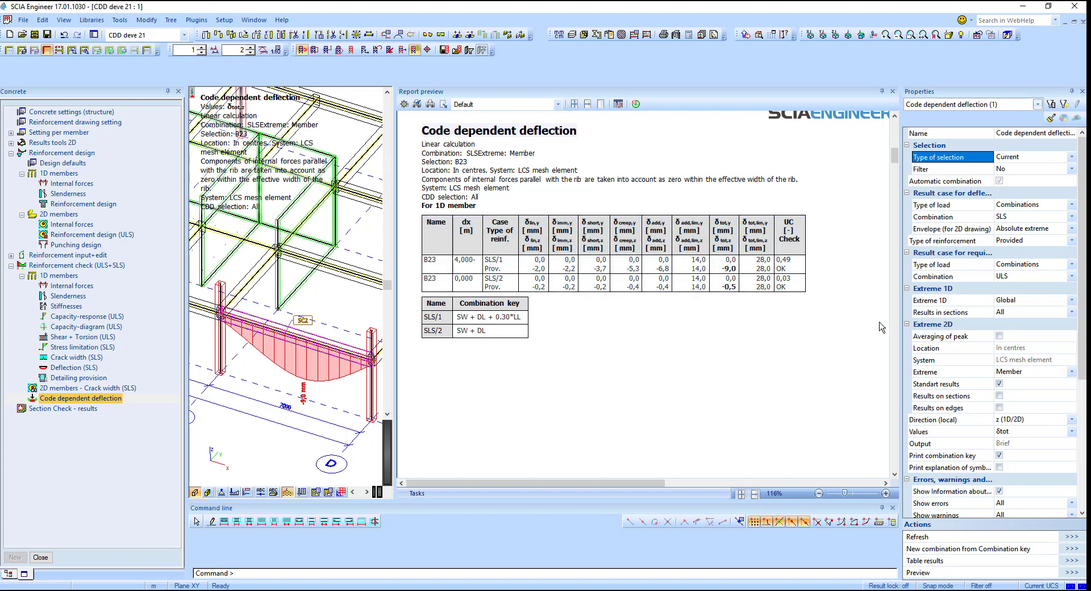
Step: Enable printing the explanation of symbols, refresh, and scroll through the report preview
{"action": "scroll", "coordinate": [1042, 353], "scroll_direction": "down", "scroll_amount": 6}
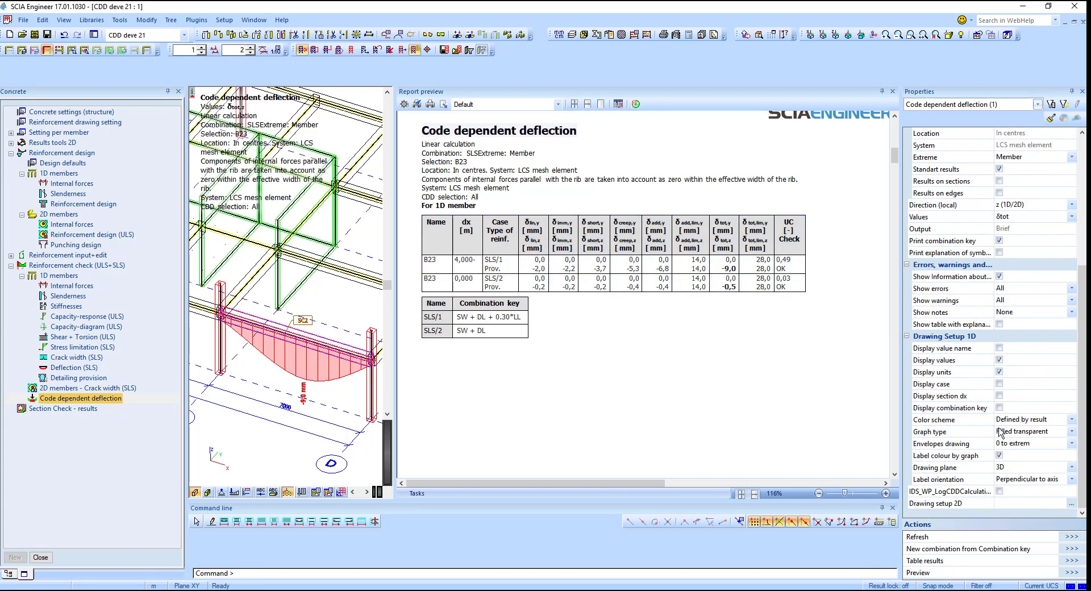
{"action": "left_click", "coordinate": [999, 252]}
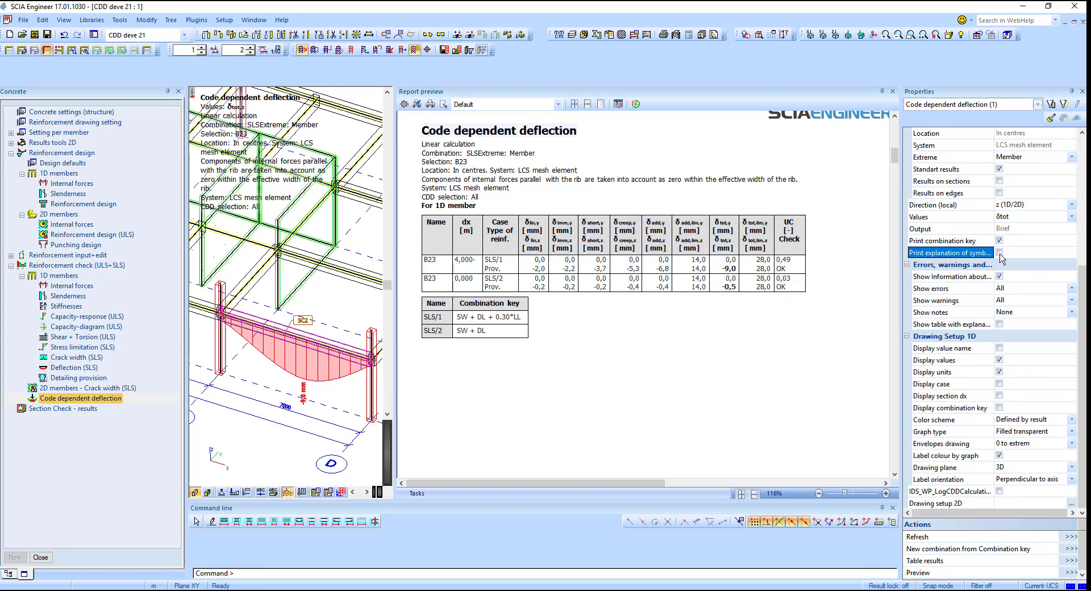
{"action": "left_click", "coordinate": [1071, 536]}
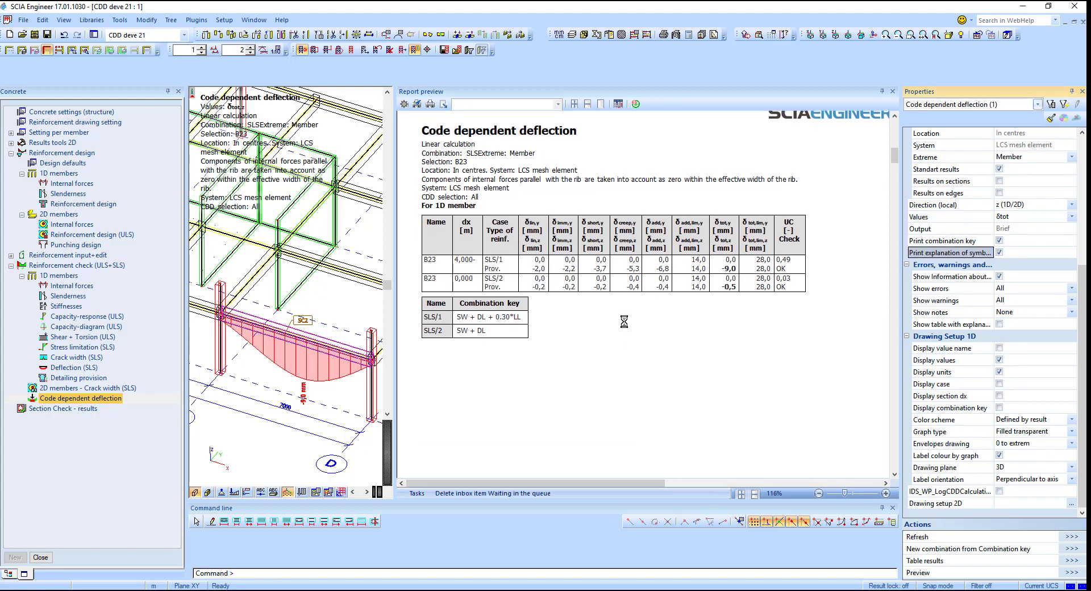
{"action": "scroll", "coordinate": [628, 332], "scroll_direction": "down", "scroll_amount": 3}
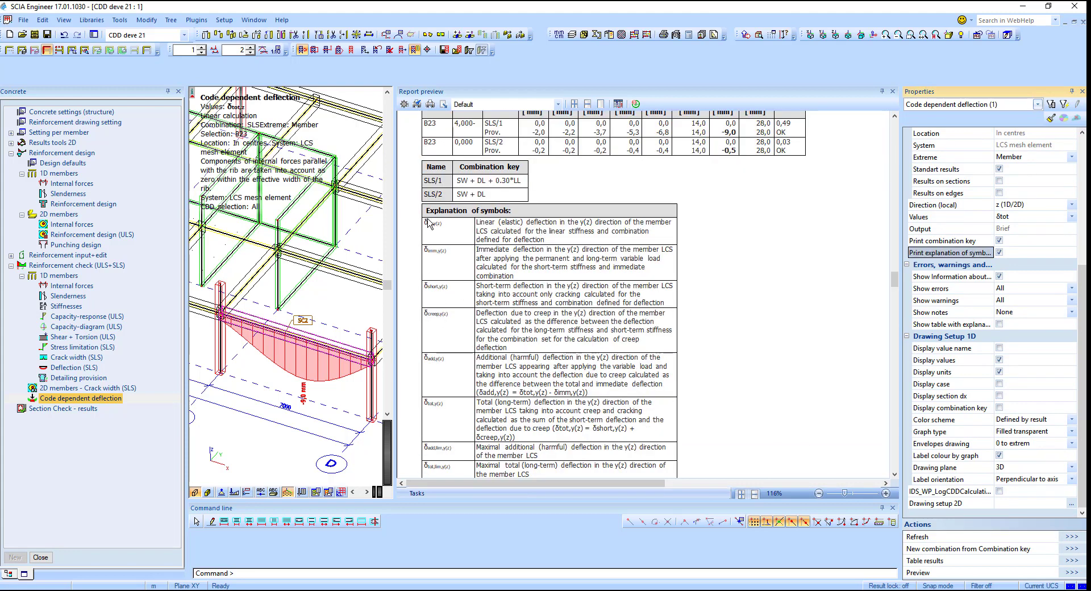
{"action": "scroll", "coordinate": [610, 261], "scroll_direction": "down", "scroll_amount": 3}
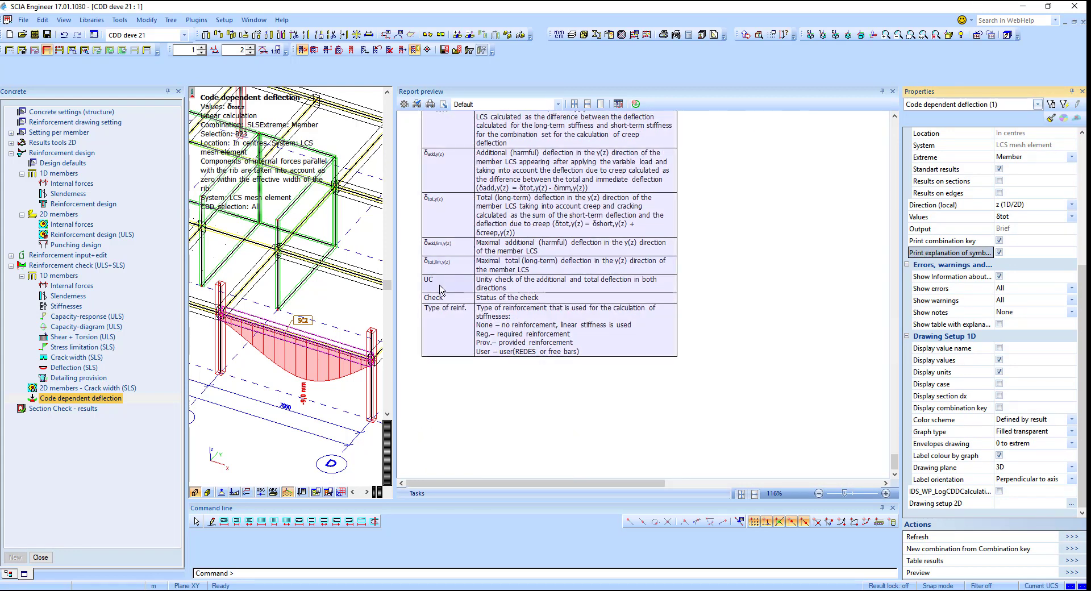
{"action": "scroll", "coordinate": [594, 335], "scroll_direction": "down", "scroll_amount": 1}
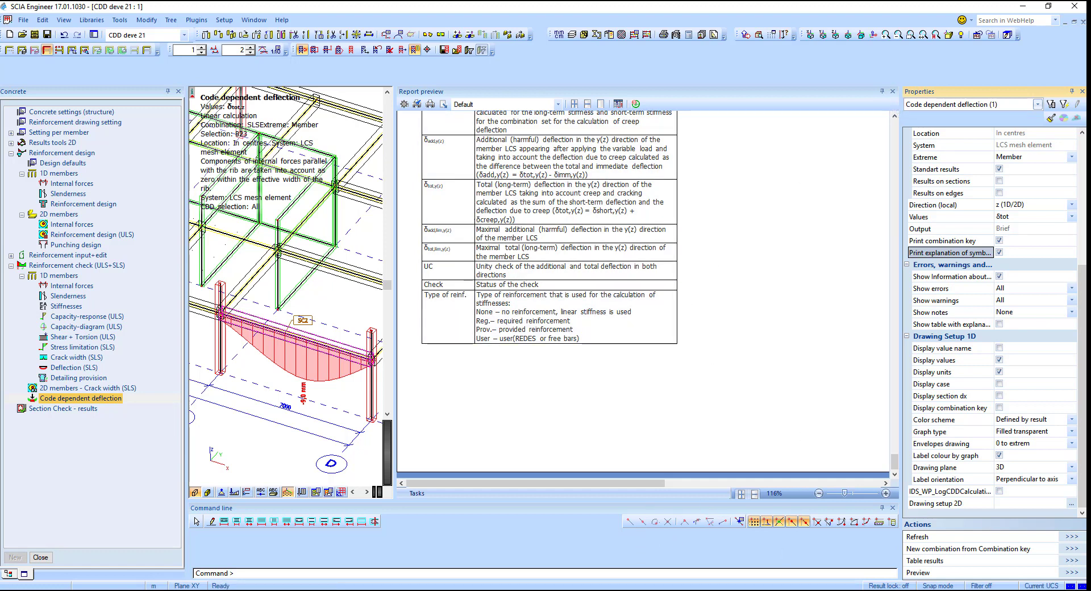
{"action": "mouse_move", "coordinate": [487, 590]}
{"action": "left_click", "coordinate": [492, 552]}
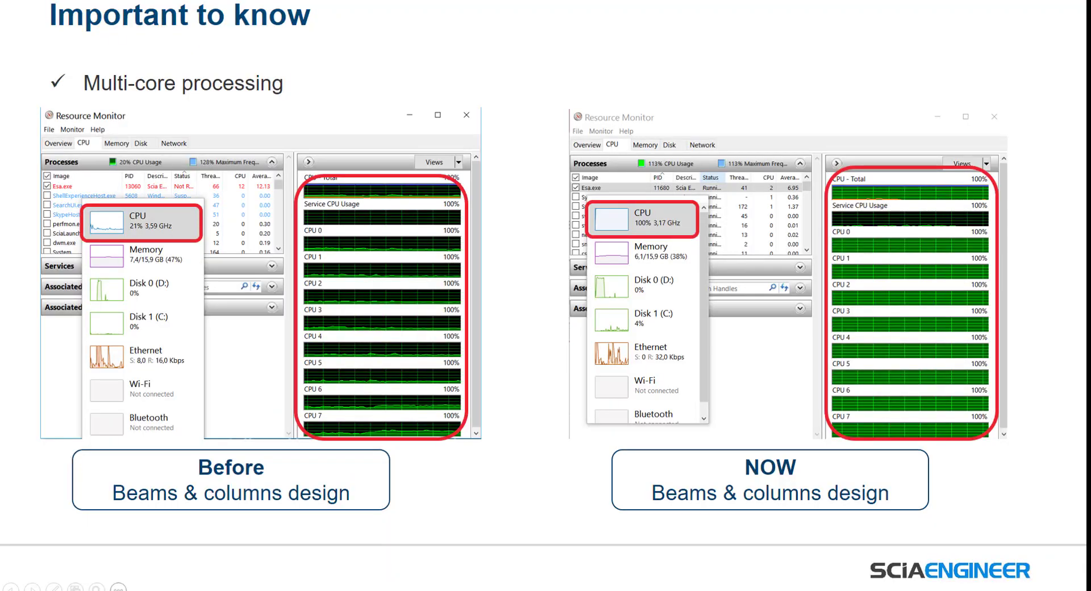